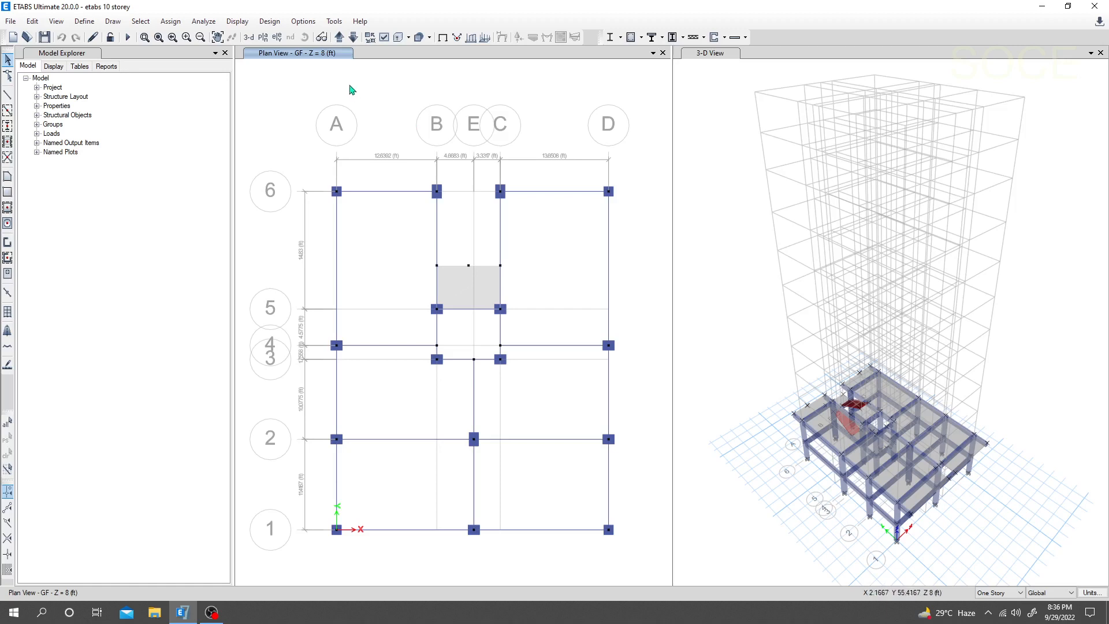
Step: Show the Story1 plan and select its ten slab panels, including the front and rear overhangs, leaving out the panels between grids B and C
{"action": "left_click", "coordinate": [339, 38]}
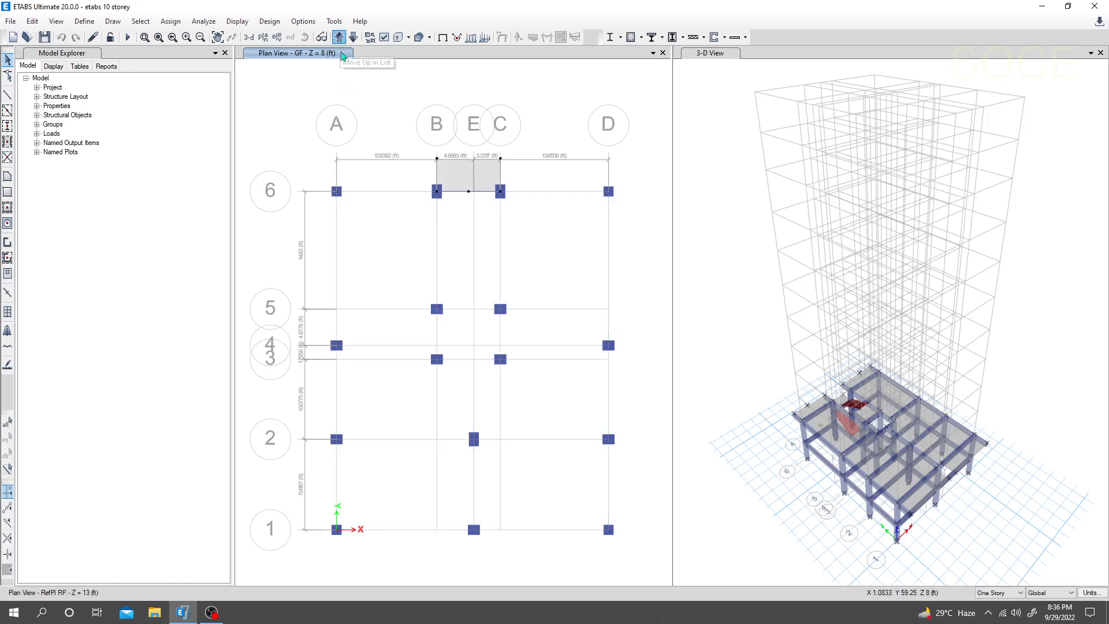
{"action": "left_click", "coordinate": [340, 38]}
{"action": "left_click", "coordinate": [340, 38]}
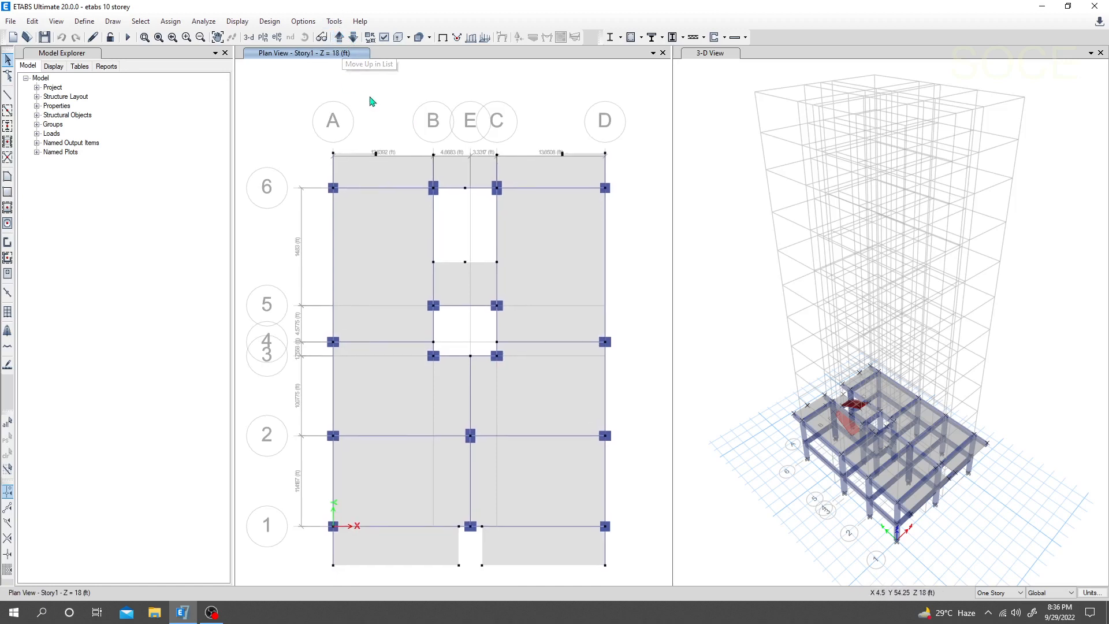
{"action": "left_click", "coordinate": [388, 171]}
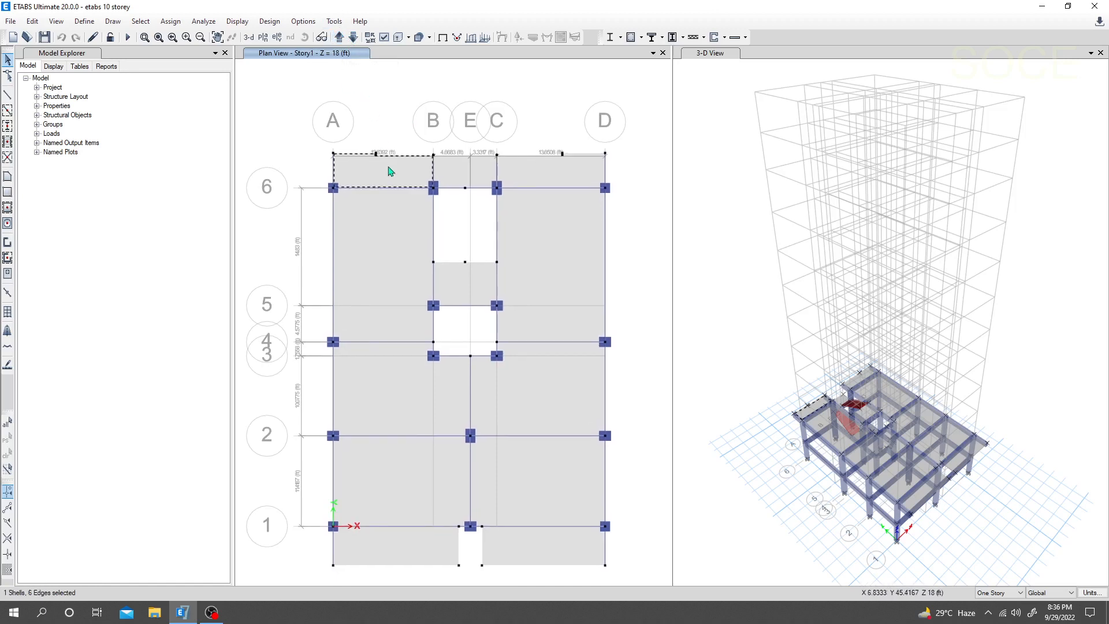
{"action": "left_click", "coordinate": [456, 171]}
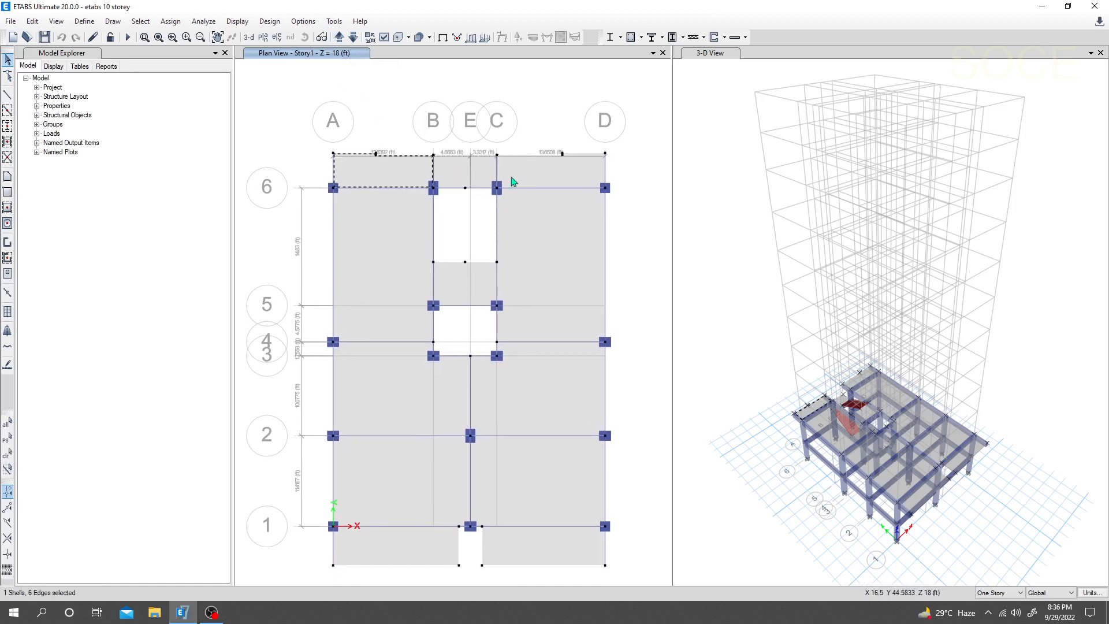
{"action": "left_click", "coordinate": [542, 254]}
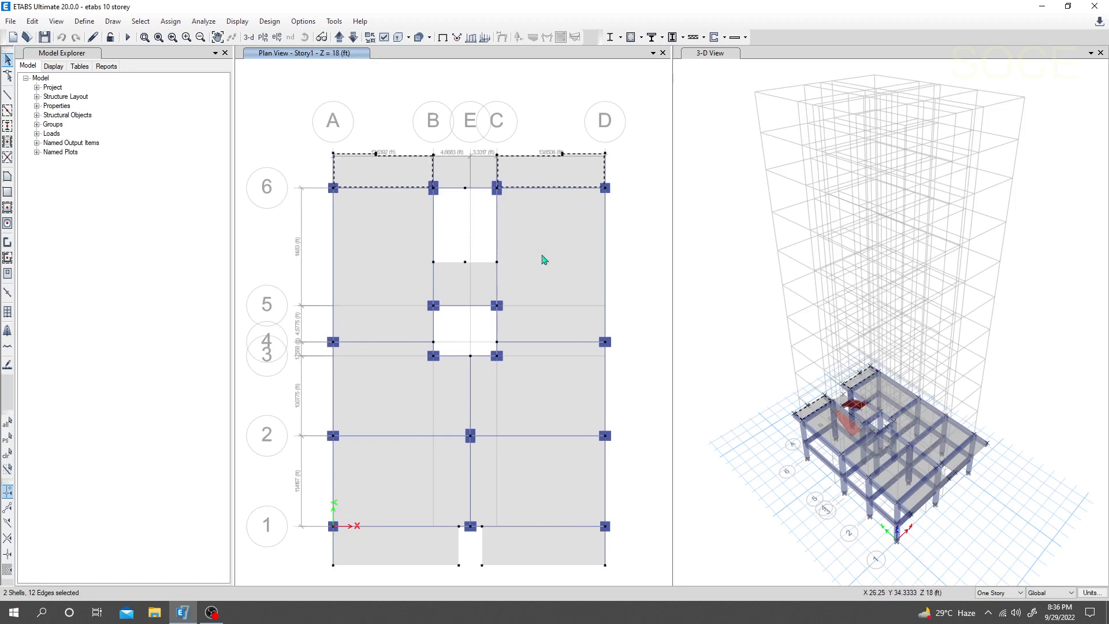
{"action": "left_click", "coordinate": [392, 284]}
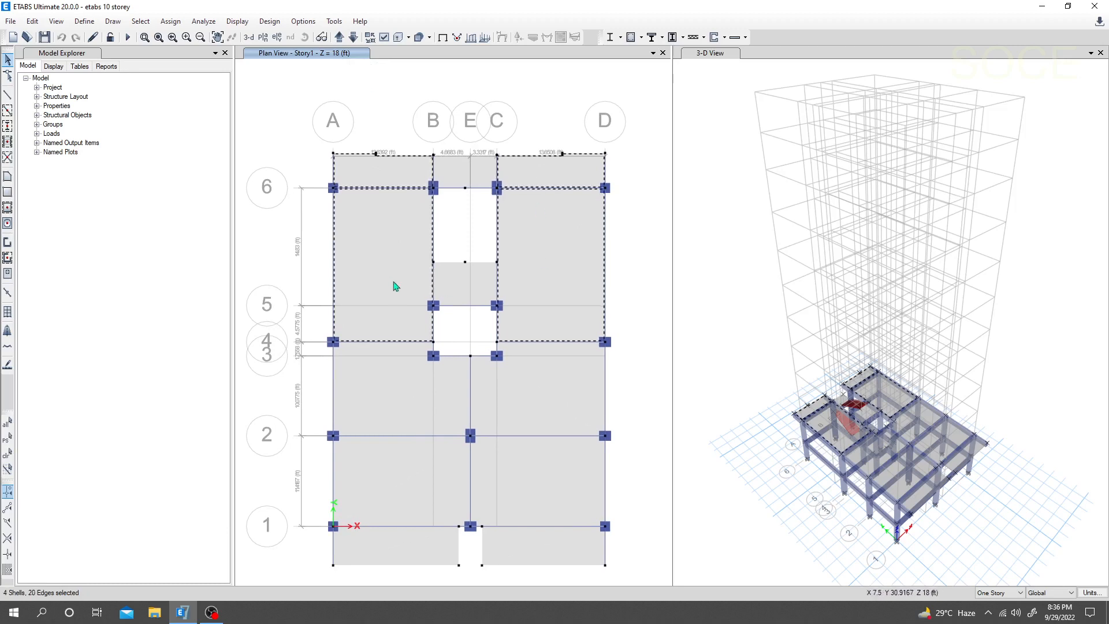
{"action": "left_click", "coordinate": [569, 403]}
{"action": "left_click", "coordinate": [537, 500]}
{"action": "left_click", "coordinate": [410, 474]}
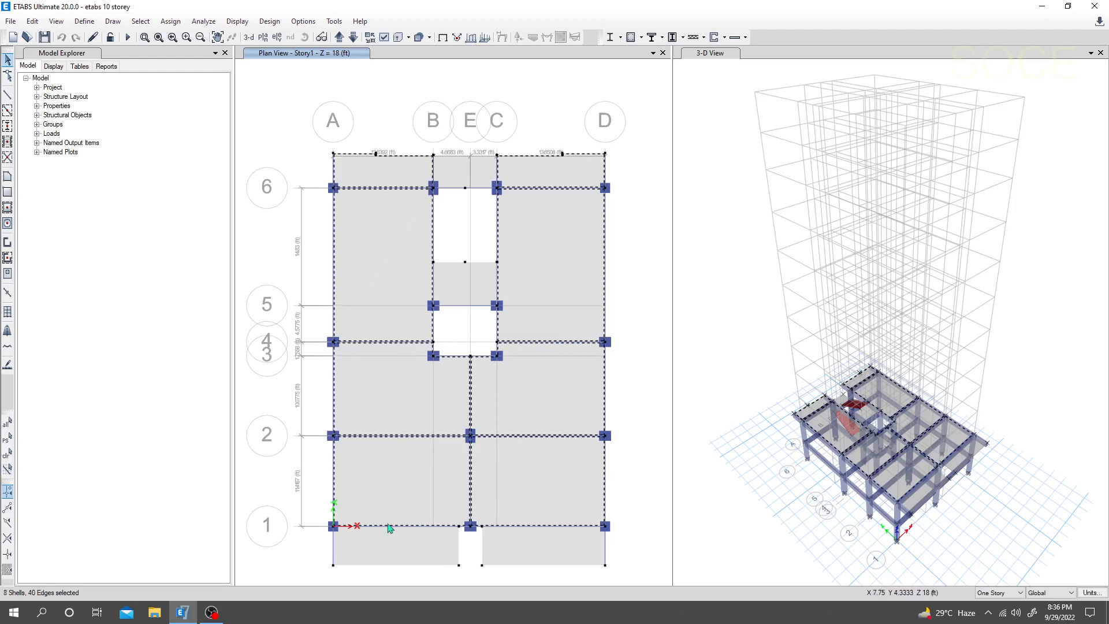
{"action": "left_click", "coordinate": [379, 555]}
{"action": "left_click", "coordinate": [550, 561]}
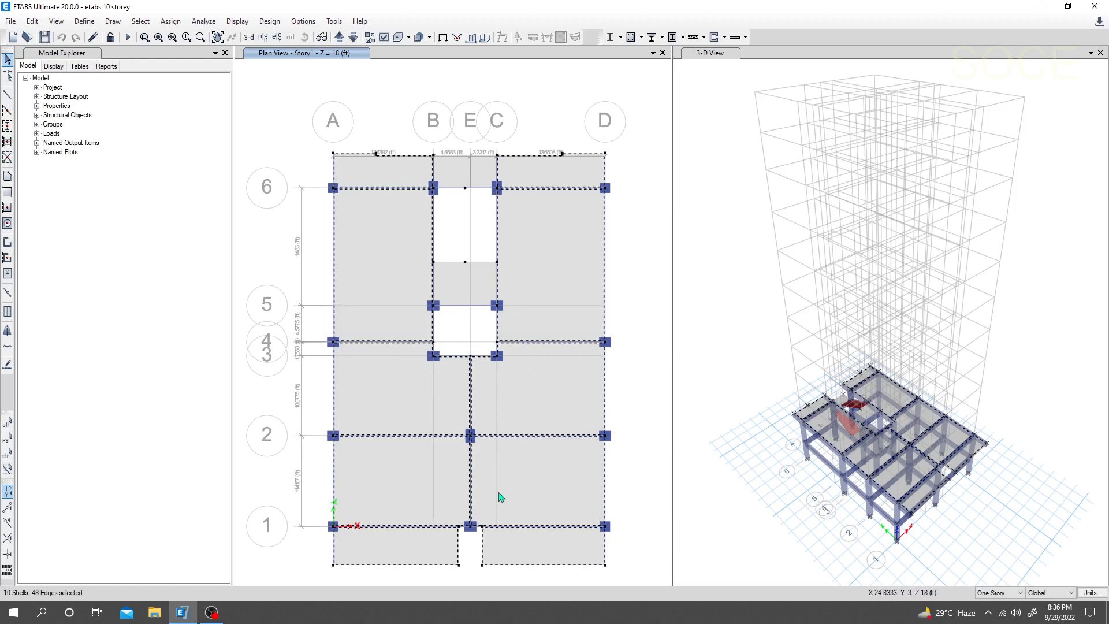
Step: Start a uniform shell load assignment for the selected slabs with load pattern FF
{"action": "left_click", "coordinate": [171, 22]}
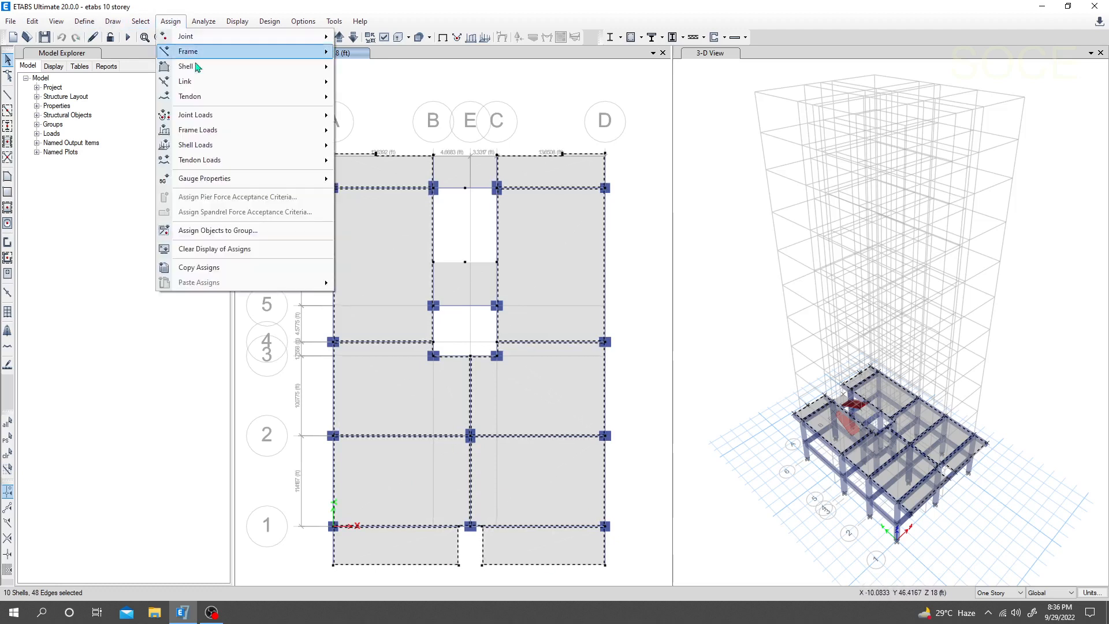
{"action": "mouse_move", "coordinate": [231, 133]}
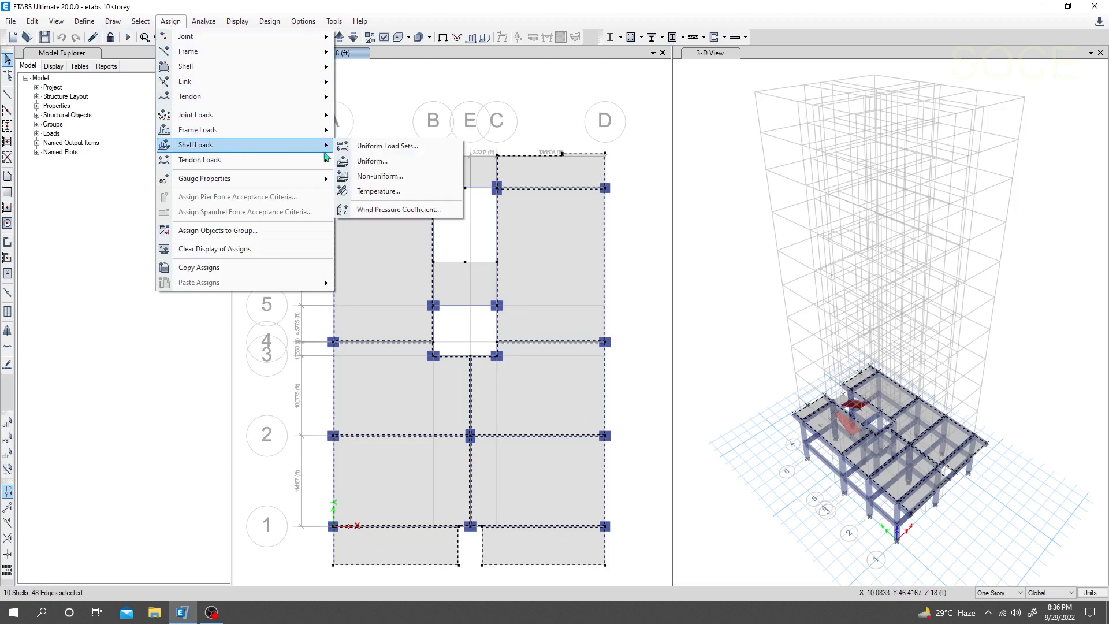
{"action": "left_click", "coordinate": [372, 161]}
{"action": "left_click_drag", "start_coordinate": [525, 234], "coordinate": [760, 199]}
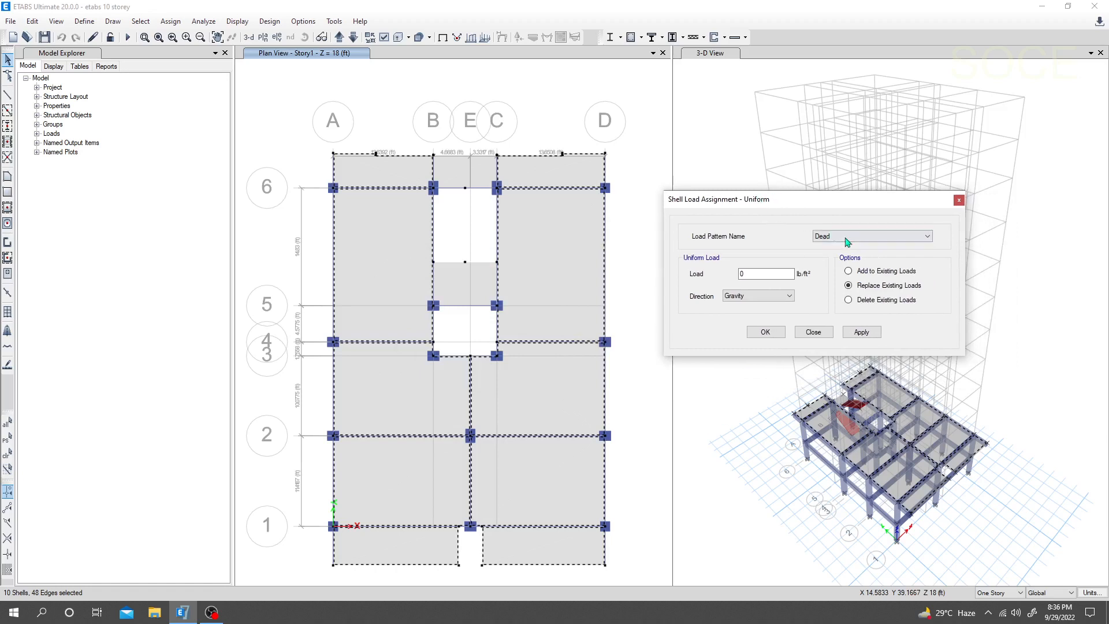
{"action": "left_click", "coordinate": [844, 237]}
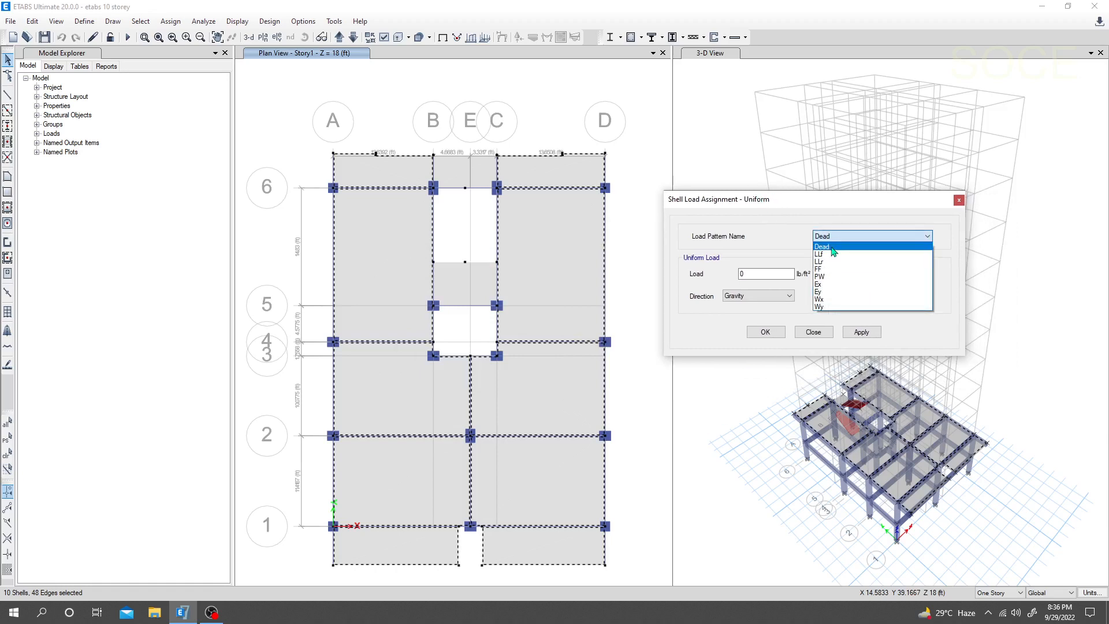
{"action": "left_click", "coordinate": [830, 270]}
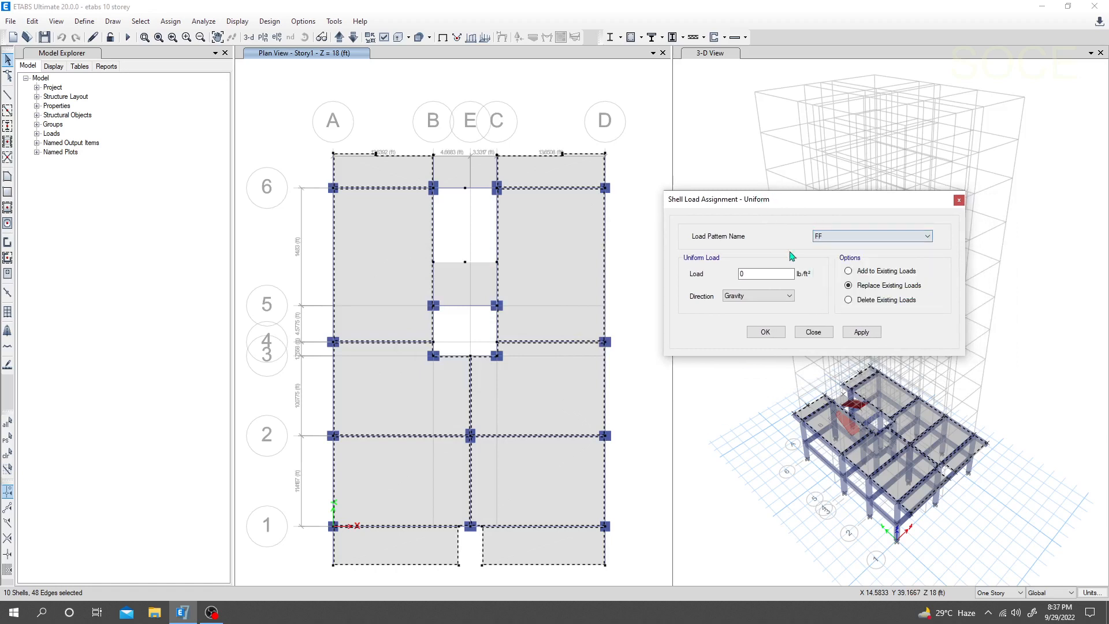
Step: Set the FF load to 18.5 lb/ft² in the gravity direction, replacing existing loads, and apply it to the selected slabs
{"action": "double_click", "coordinate": [750, 273]}
{"action": "type", "text": "25"}
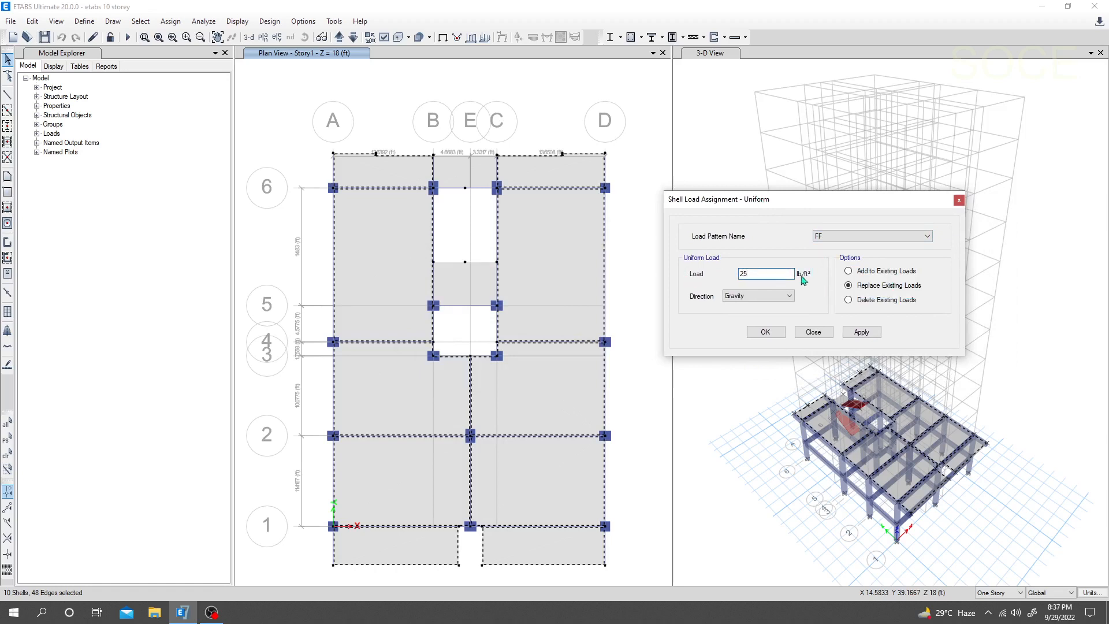
{"action": "left_click_drag", "start_coordinate": [752, 273], "coordinate": [730, 277]}
{"action": "type", "text": "18."}
{"action": "left_click_drag", "start_coordinate": [775, 202], "coordinate": [740, 211]}
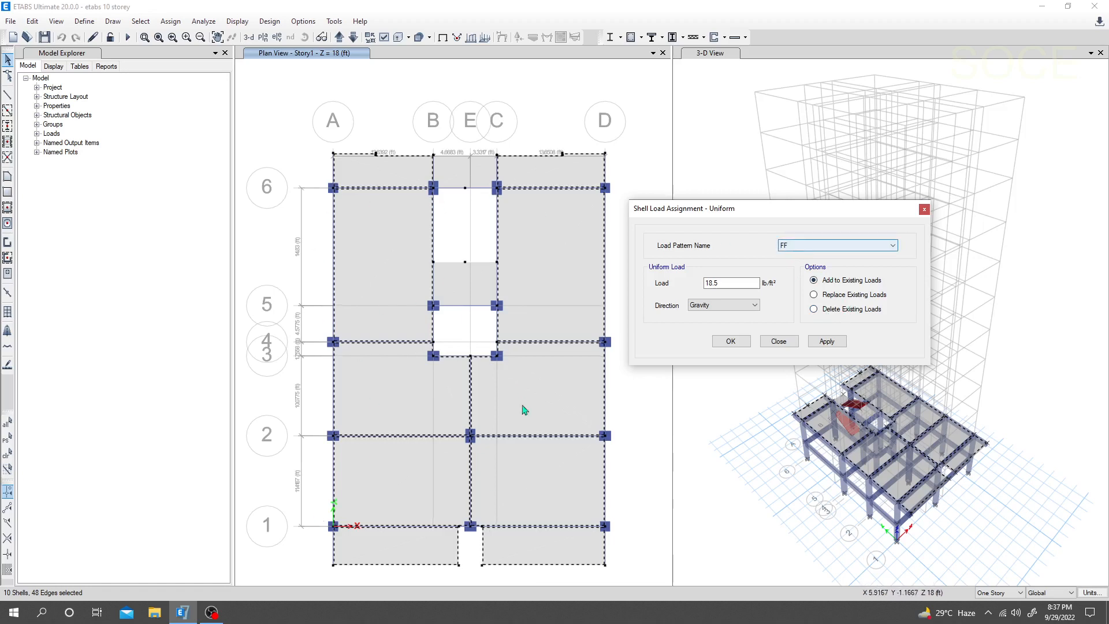
{"action": "left_click", "coordinate": [822, 310]}
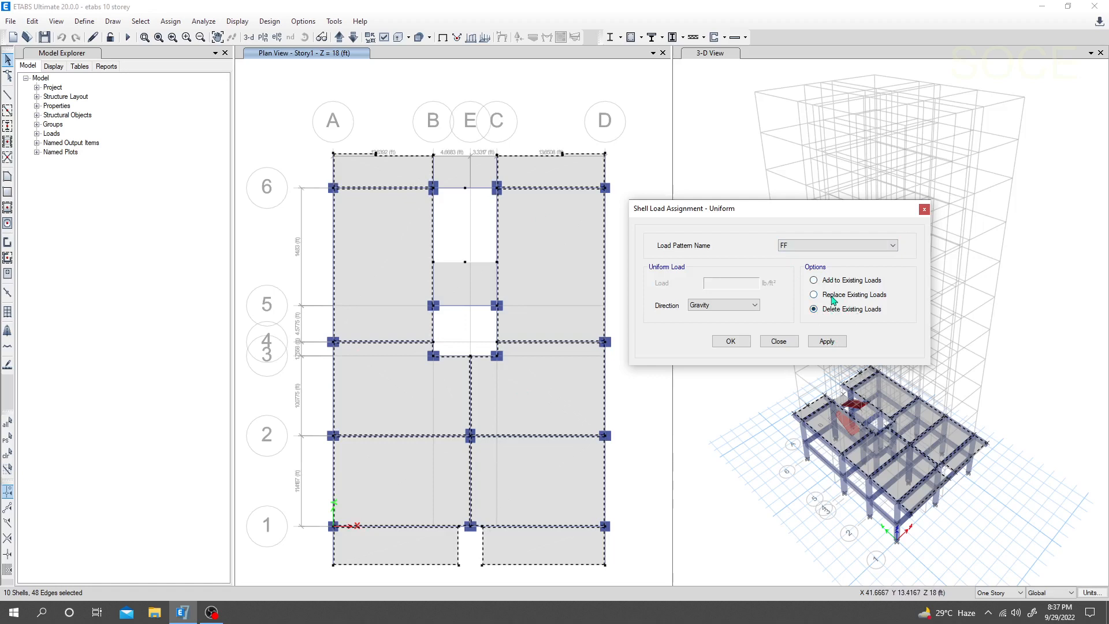
{"action": "left_click", "coordinate": [827, 295]}
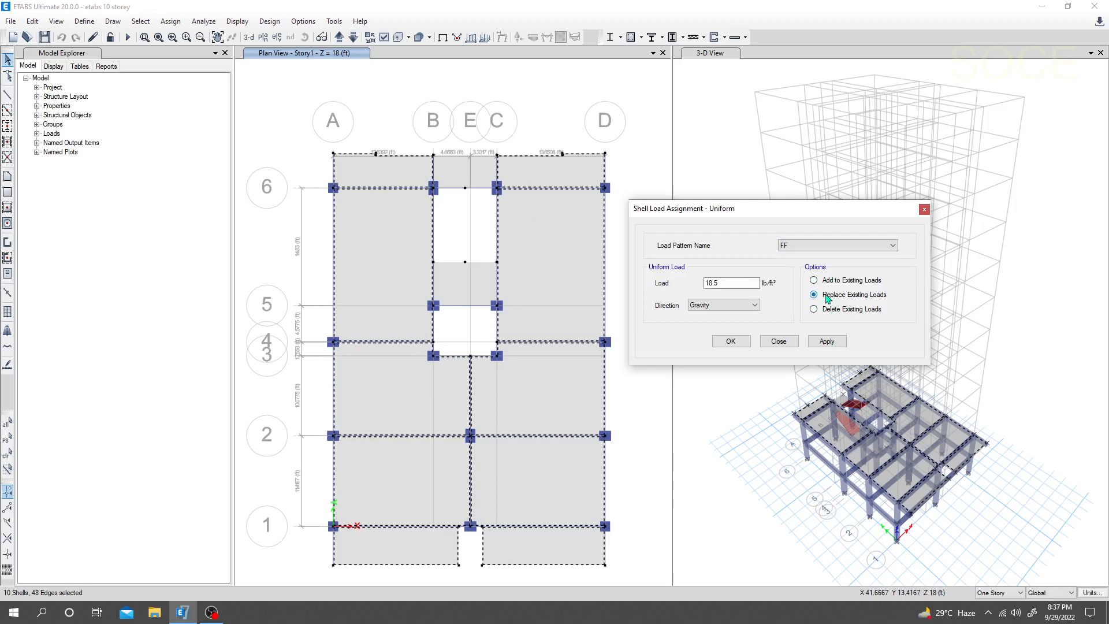
{"action": "left_click", "coordinate": [827, 341]}
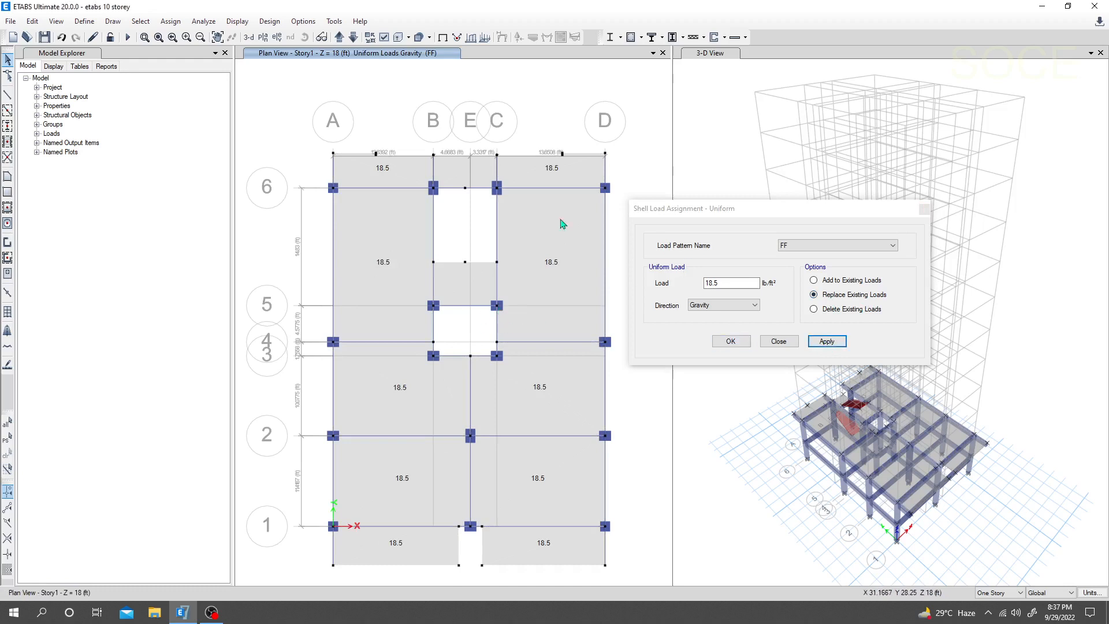
Step: Reselect the same ten slabs and apply a uniform PW load of 40 lb/ft² to them
{"action": "left_click", "coordinate": [8, 442]}
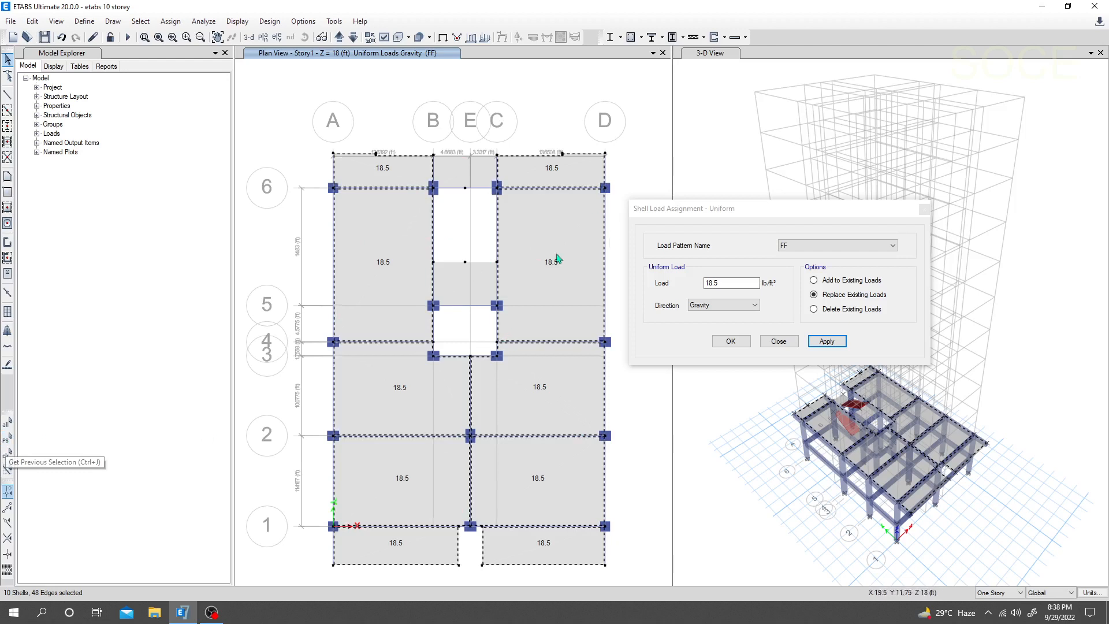
{"action": "left_click", "coordinate": [815, 248]}
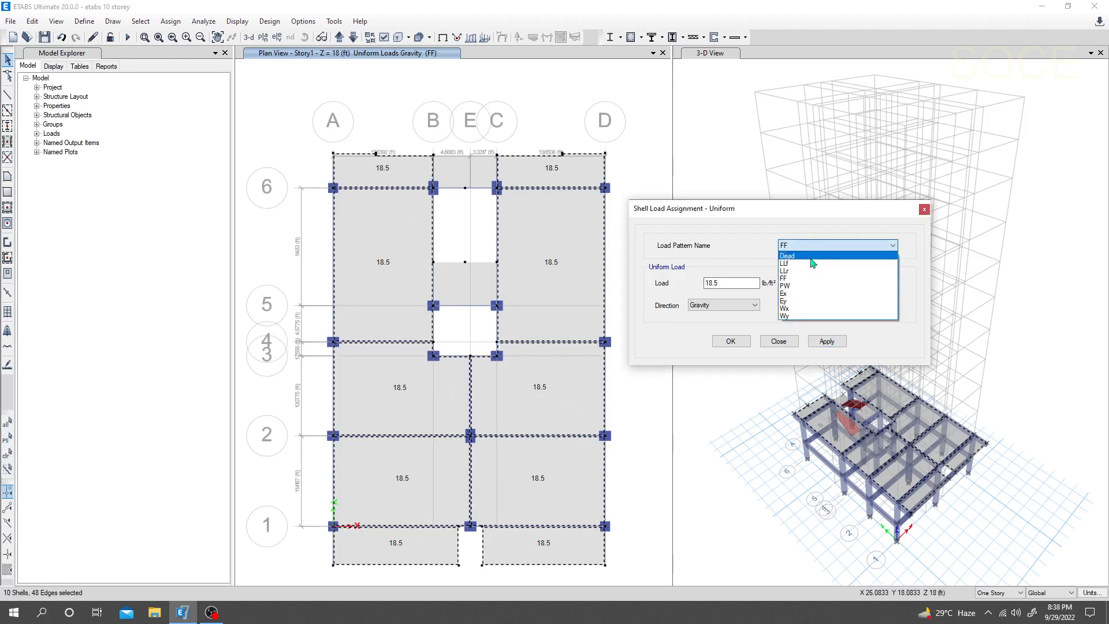
{"action": "left_click", "coordinate": [790, 287]}
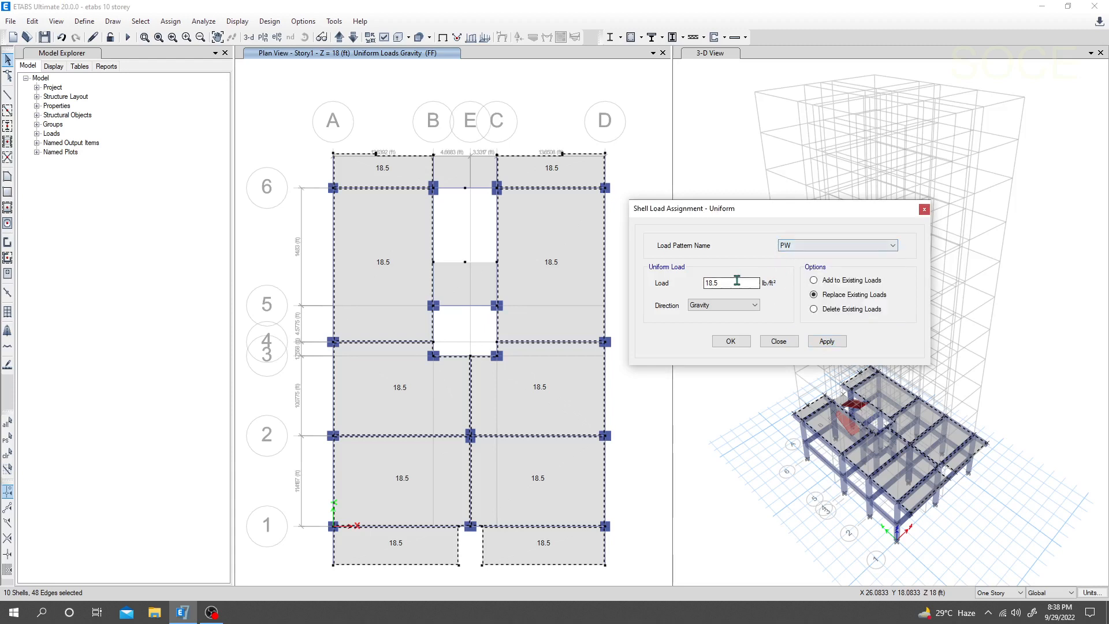
{"action": "left_click_drag", "start_coordinate": [737, 281], "coordinate": [684, 289]}
{"action": "type", "text": "40"}
{"action": "left_click", "coordinate": [826, 341]}
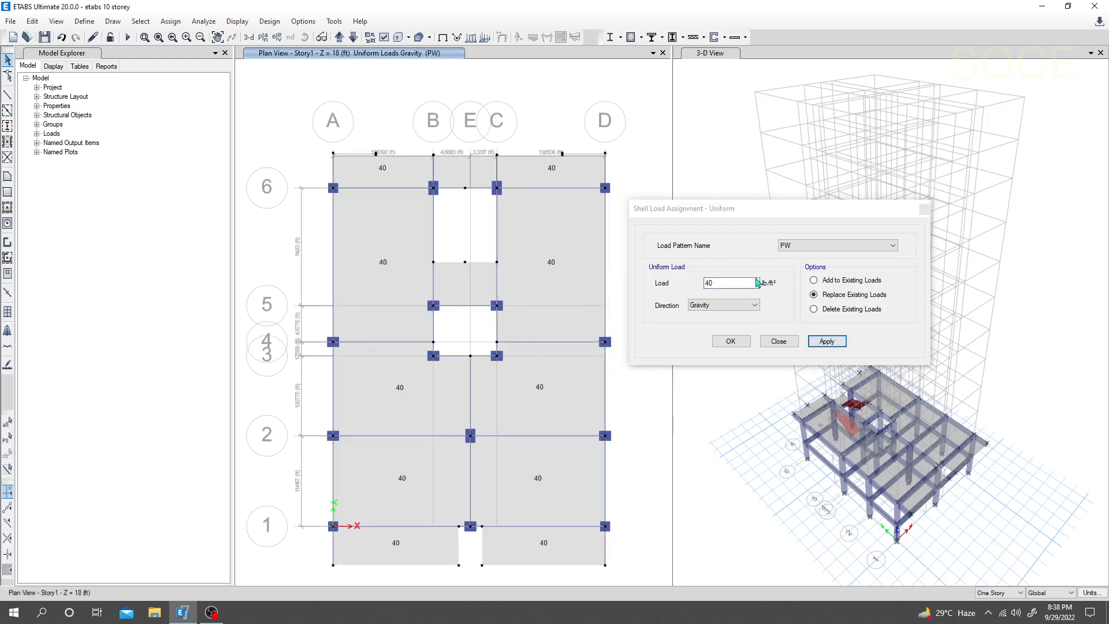
Step: Choose load pattern LLf with 40 lb/ft², restore the previous slab selection and apply the load
{"action": "left_click", "coordinate": [791, 250]}
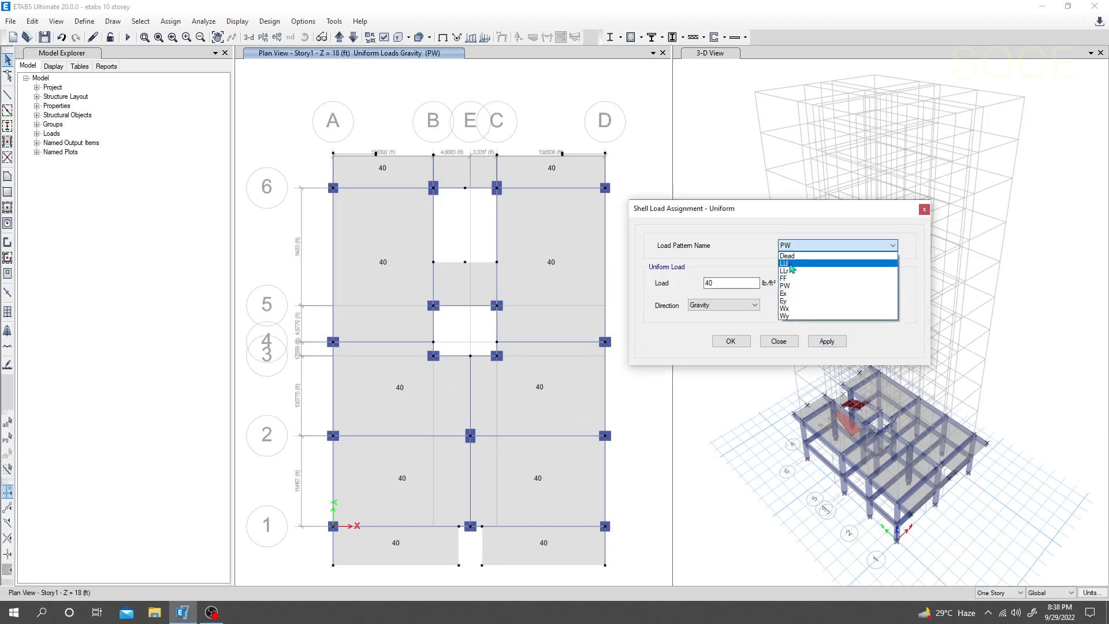
{"action": "left_click", "coordinate": [791, 264]}
{"action": "double_click", "coordinate": [729, 282]}
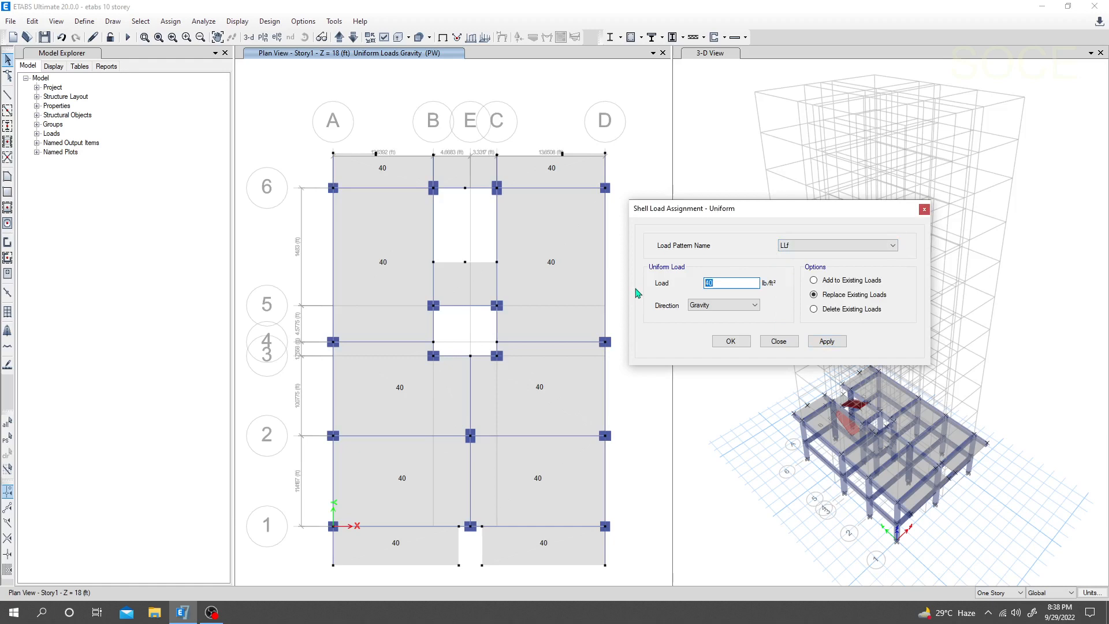
{"action": "type", "text": "40"}
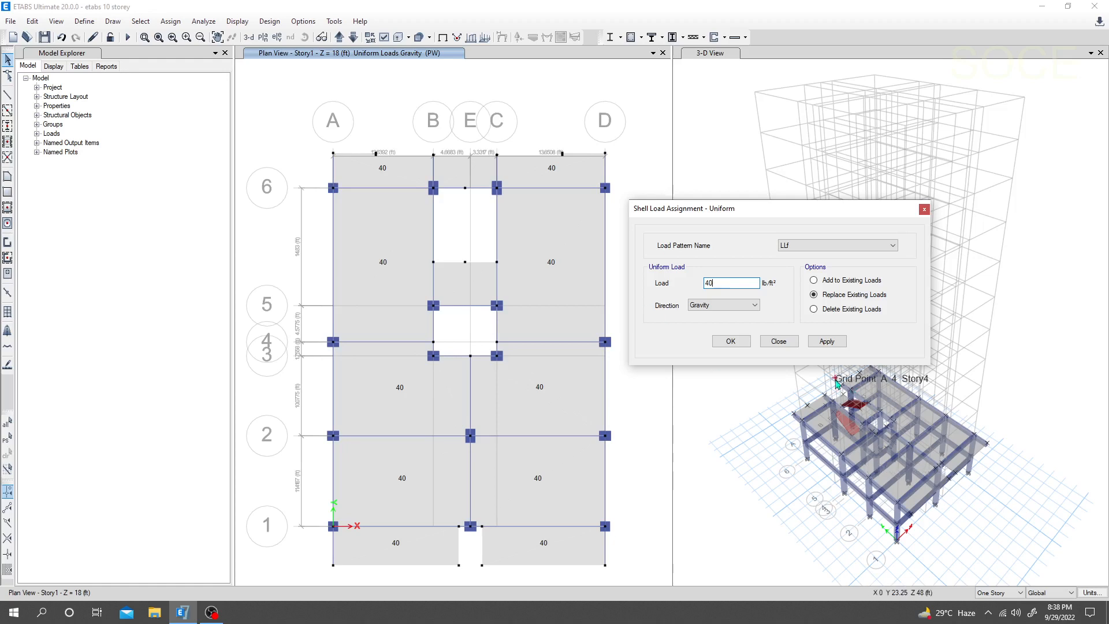
{"action": "left_click", "coordinate": [826, 342]}
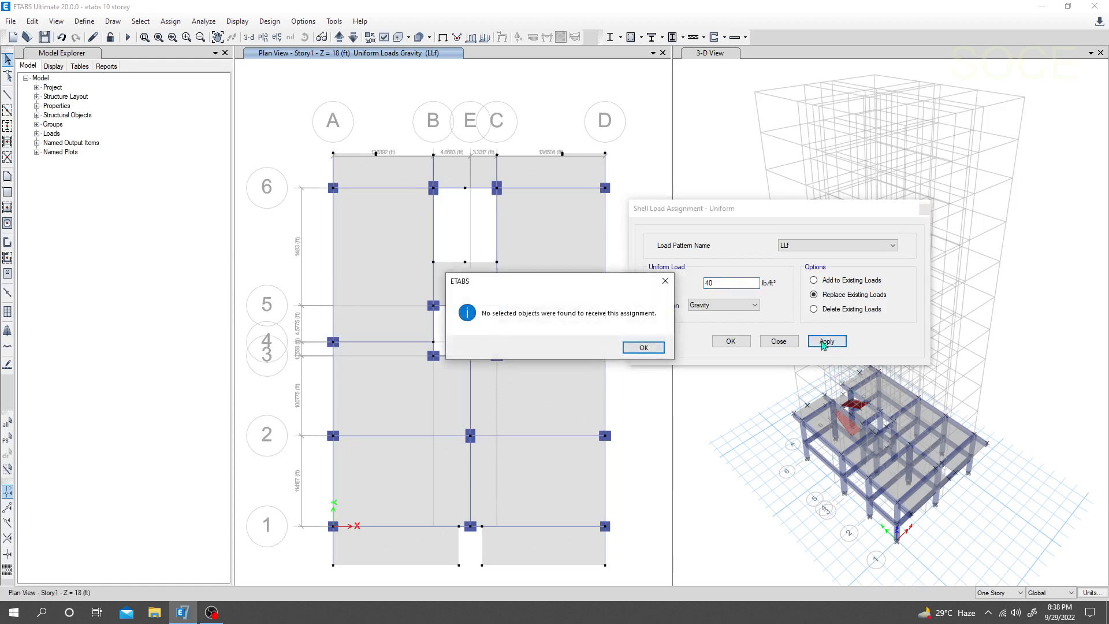
{"action": "left_click", "coordinate": [645, 347]}
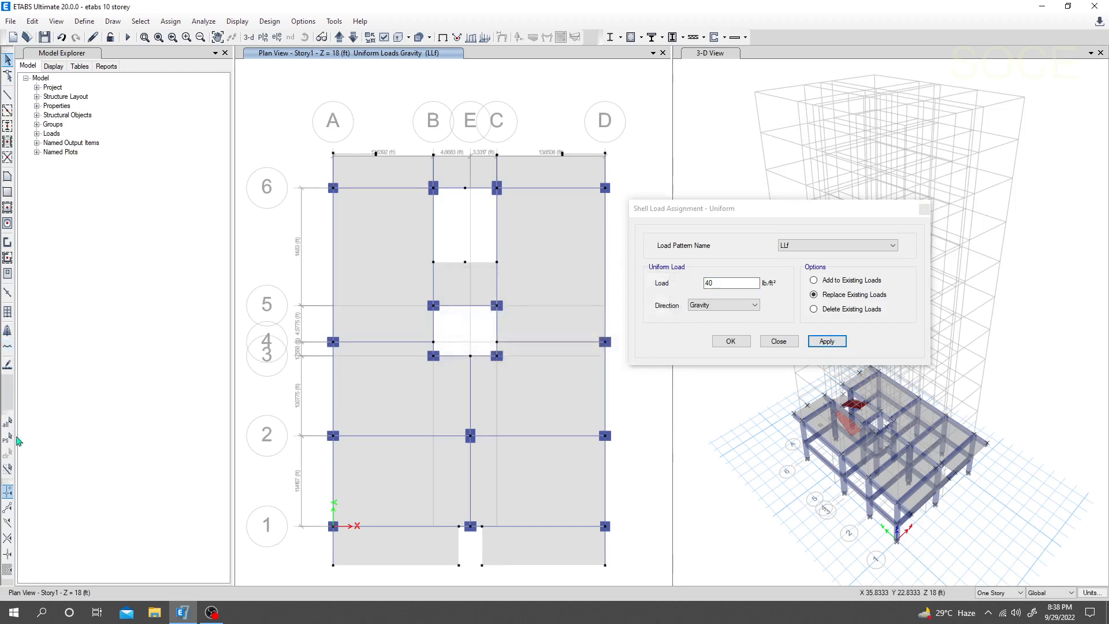
{"action": "left_click", "coordinate": [8, 440]}
{"action": "left_click", "coordinate": [817, 344]}
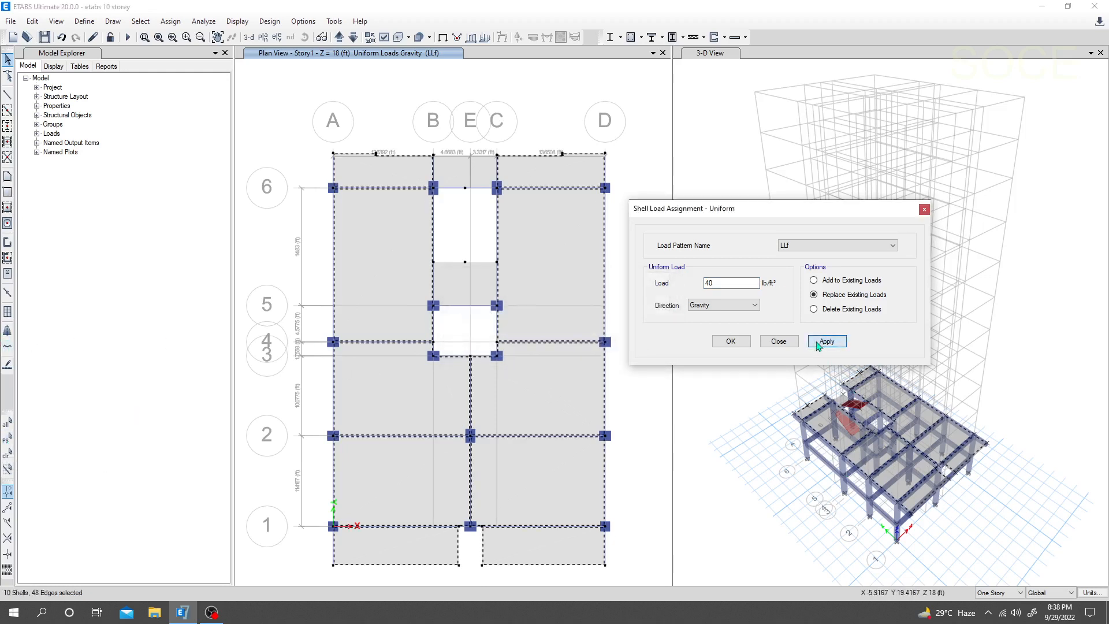
Step: Close the uniform shell load assignment, keeping the loads already applied
{"action": "left_click", "coordinate": [827, 247]}
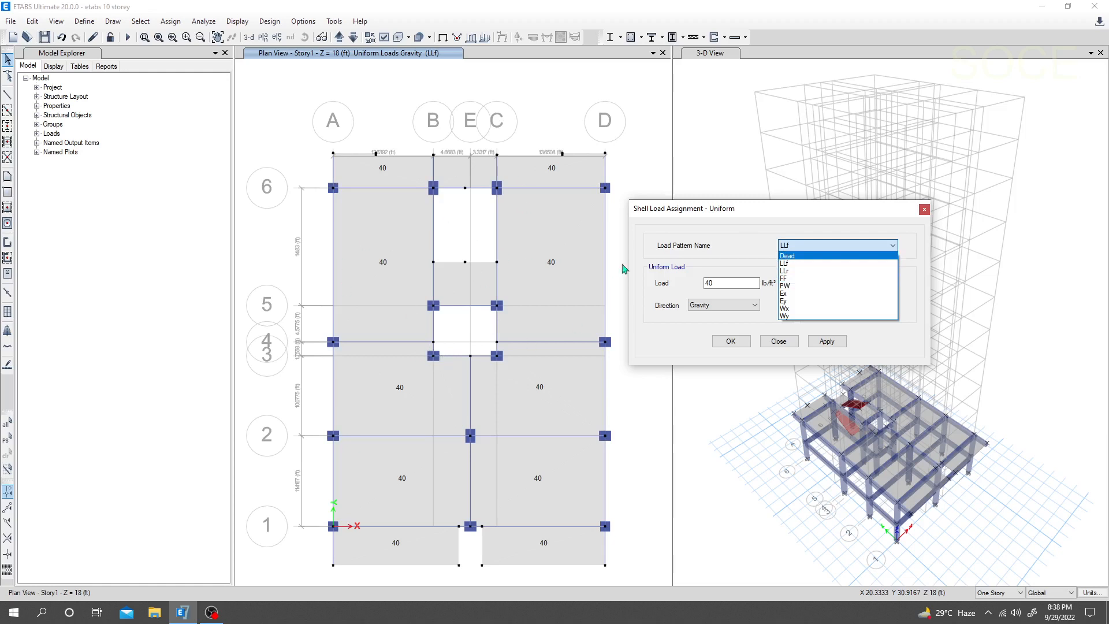
{"action": "left_click", "coordinate": [673, 216]}
{"action": "left_click_drag", "start_coordinate": [683, 213], "coordinate": [760, 145]}
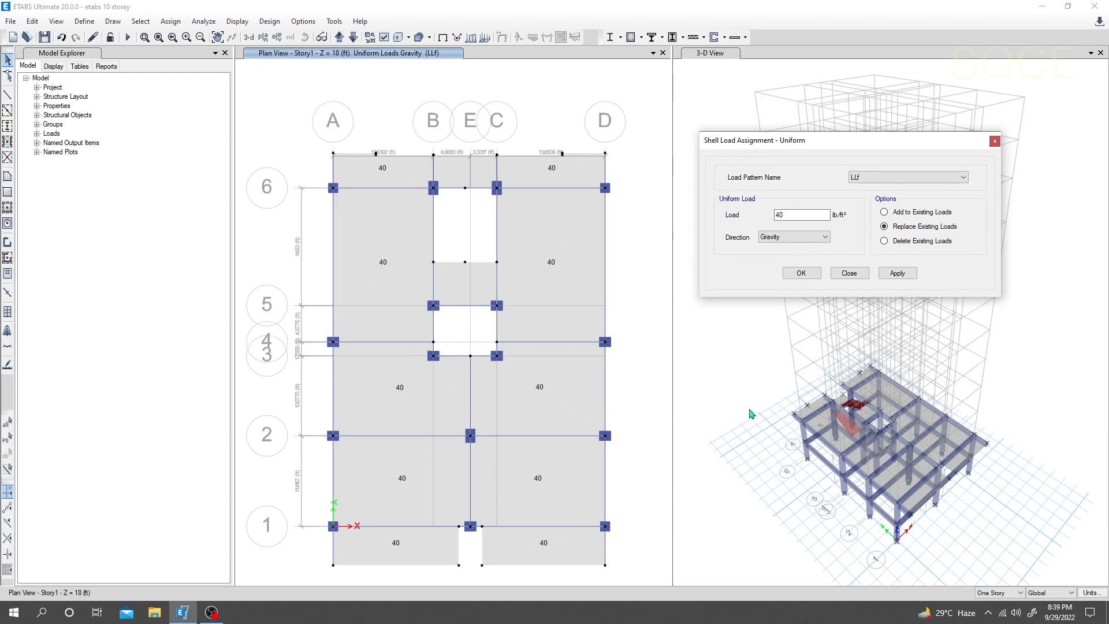
{"action": "middle_click_drag", "start_coordinate": [750, 409], "coordinate": [743, 406]}
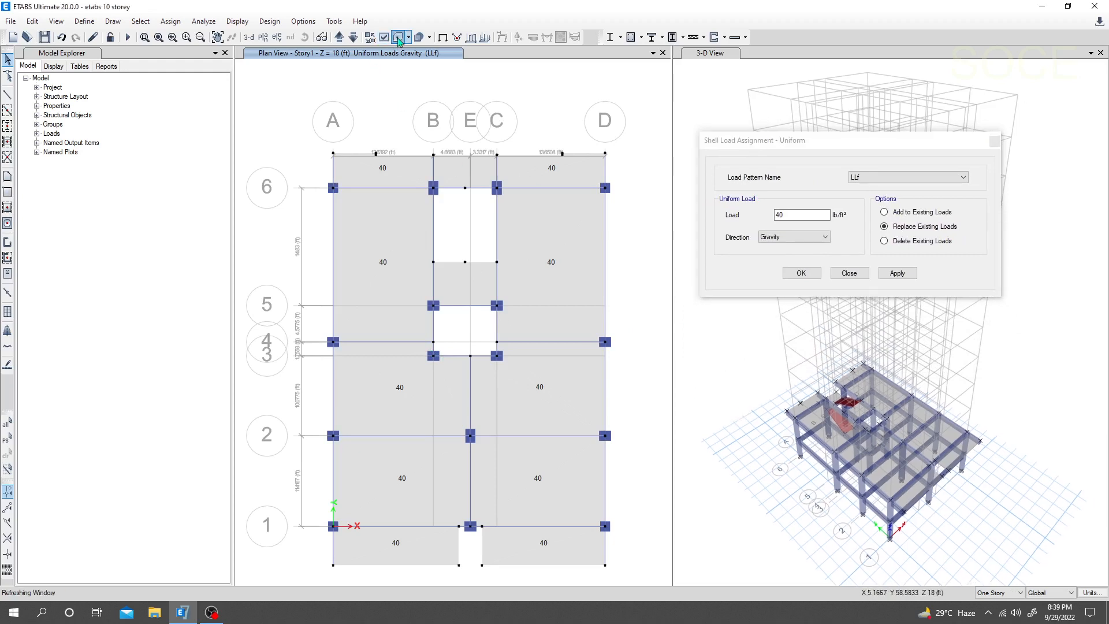
{"action": "middle_click_drag", "start_coordinate": [737, 470], "coordinate": [771, 456]}
{"action": "middle_click_drag", "start_coordinate": [765, 413], "coordinate": [746, 448]}
{"action": "left_click", "coordinate": [994, 142]}
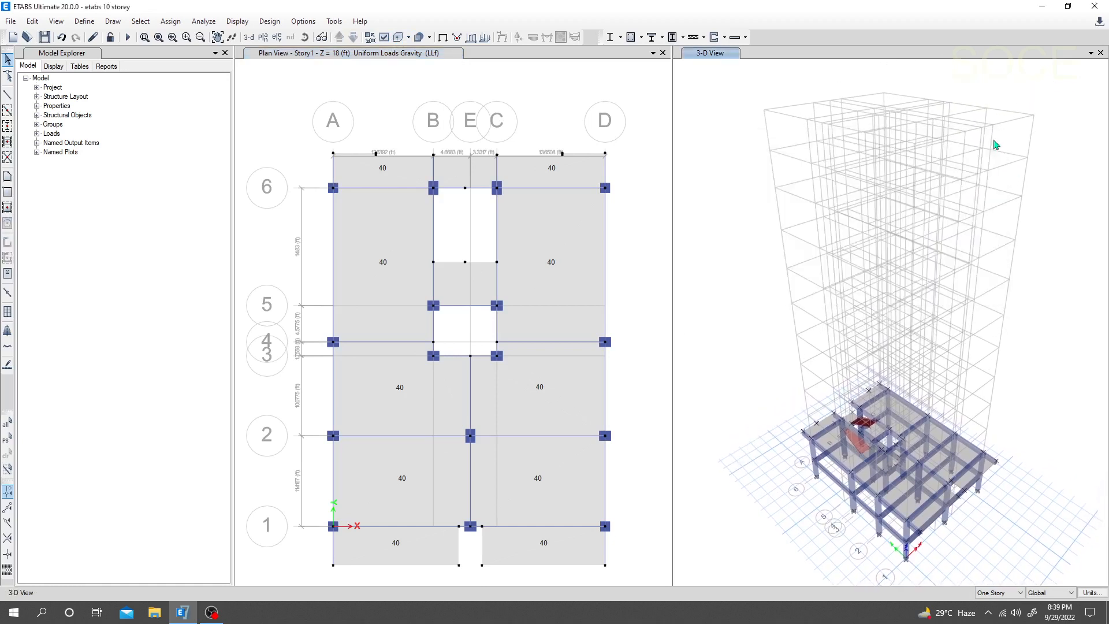
Step: Turn off the extruded display of the building in the 3-D view
{"action": "middle_click_drag", "start_coordinate": [793, 345], "coordinate": [794, 330]}
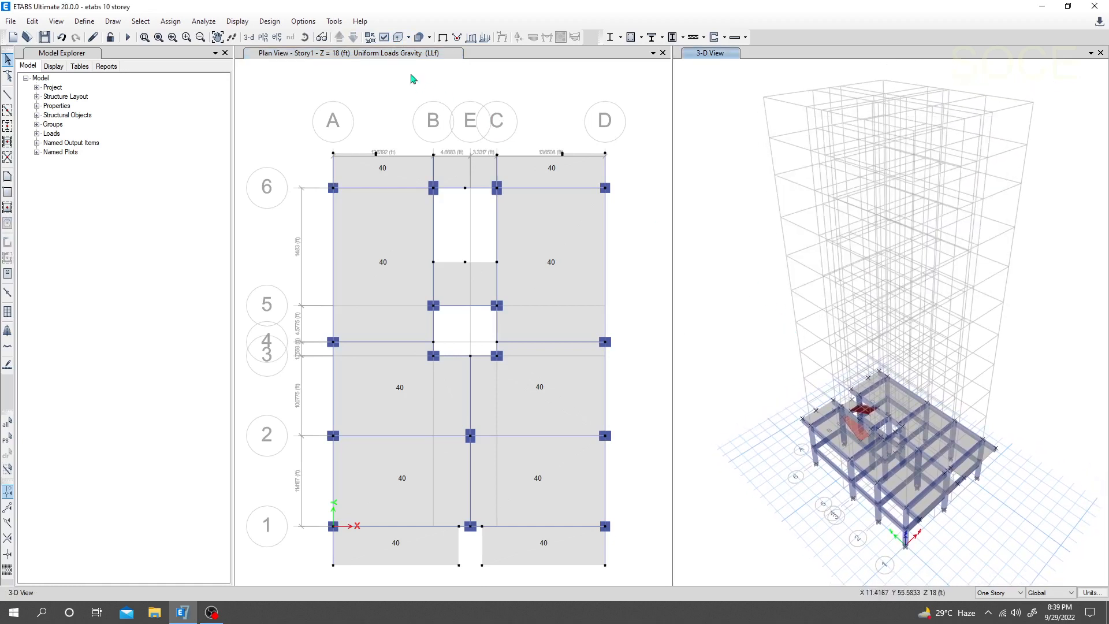
{"action": "left_click", "coordinate": [400, 39]}
{"action": "left_click", "coordinate": [409, 38]}
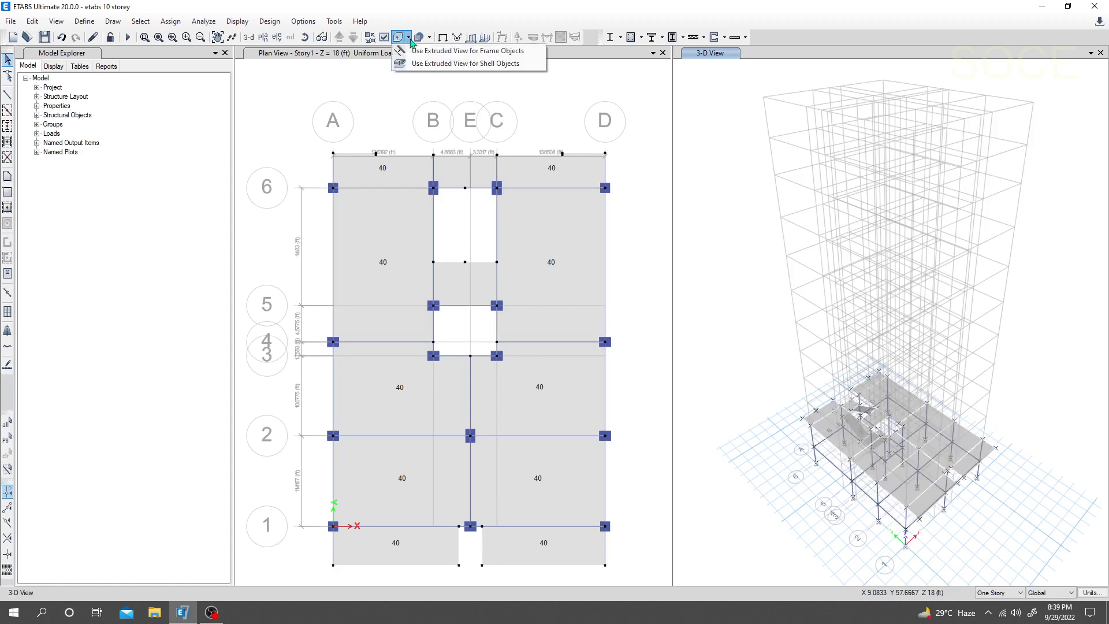
{"action": "left_click", "coordinate": [400, 39]}
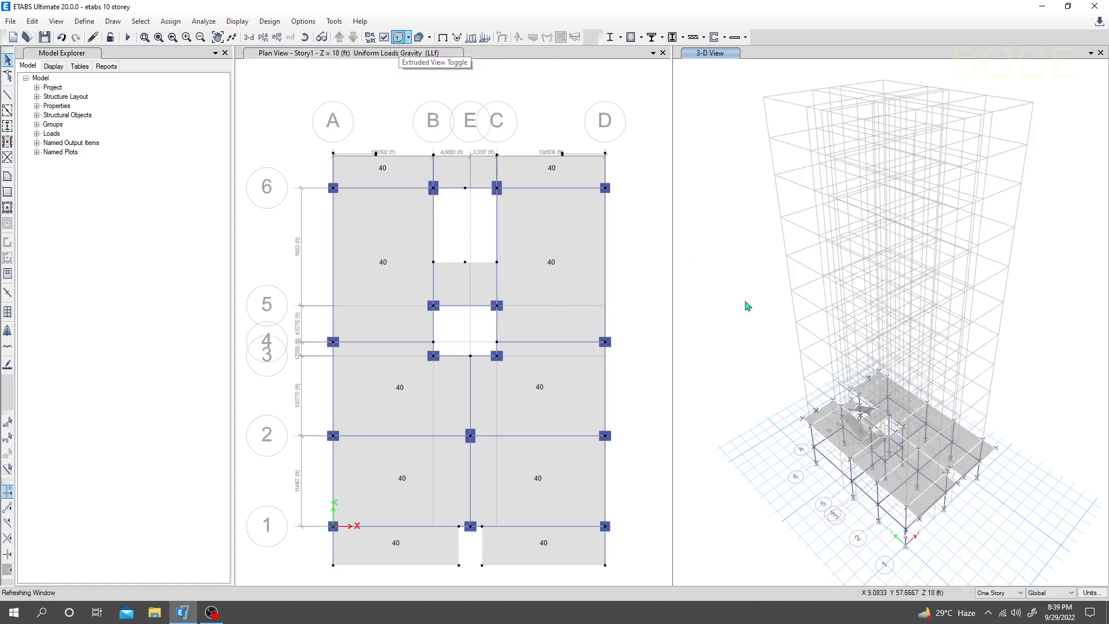
Step: Select the two stair flights and three landing slabs of the staircase core in the 3-D view
{"action": "middle_click_drag", "start_coordinate": [738, 312], "coordinate": [874, 248], "text": "shift"}
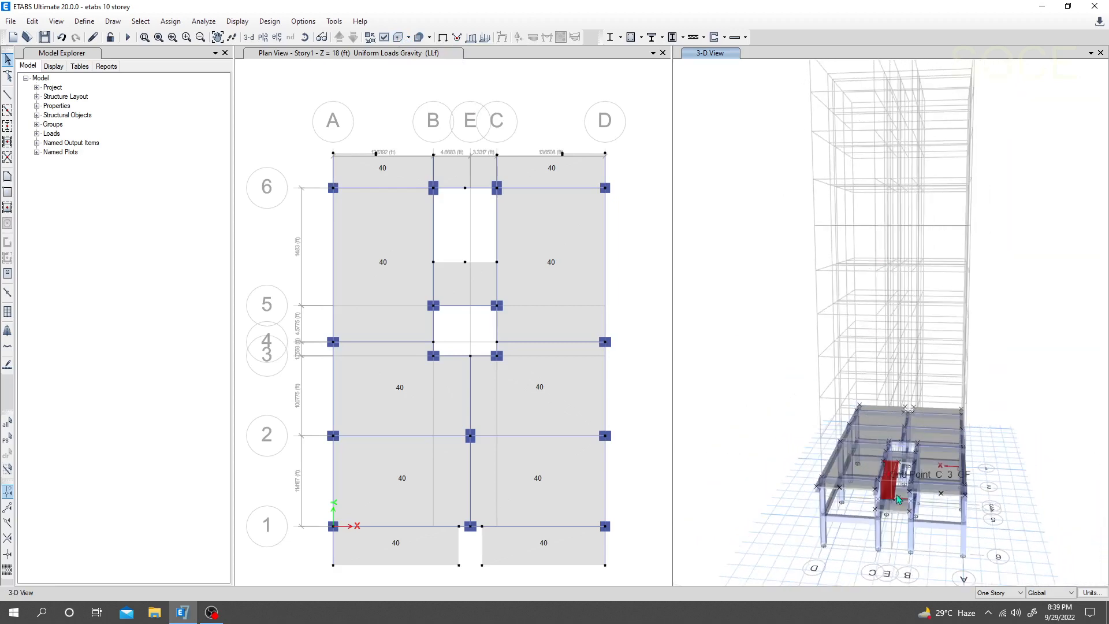
{"action": "scroll", "coordinate": [895, 498], "scroll_direction": "up", "scroll_amount": 5}
{"action": "scroll", "coordinate": [889, 520], "scroll_direction": "up", "scroll_amount": 5}
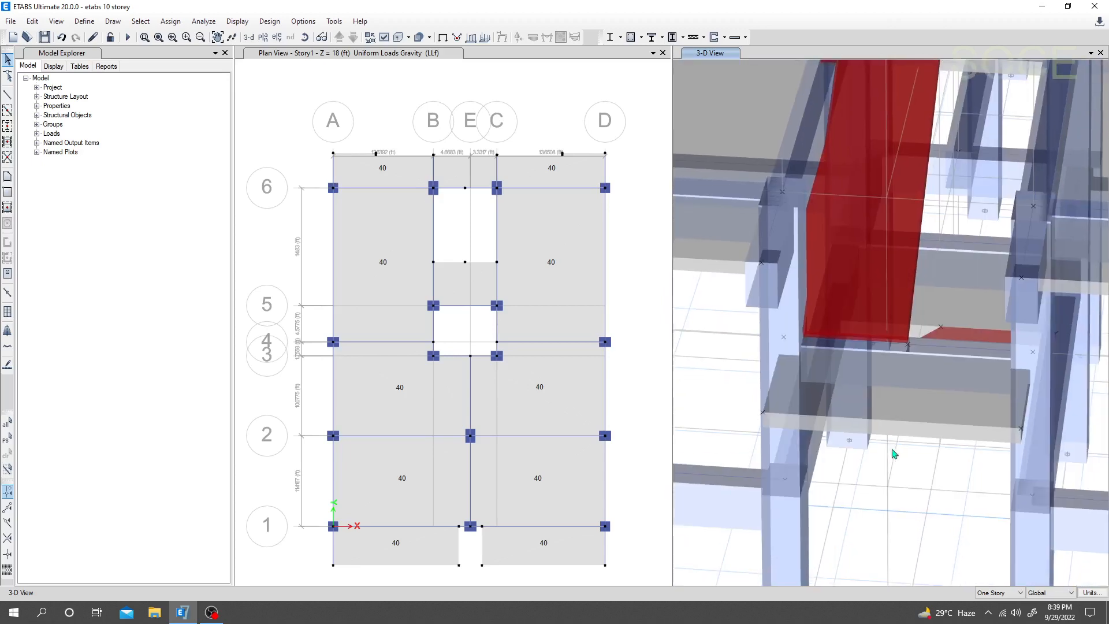
{"action": "scroll", "coordinate": [880, 489], "scroll_direction": "down", "scroll_amount": 3}
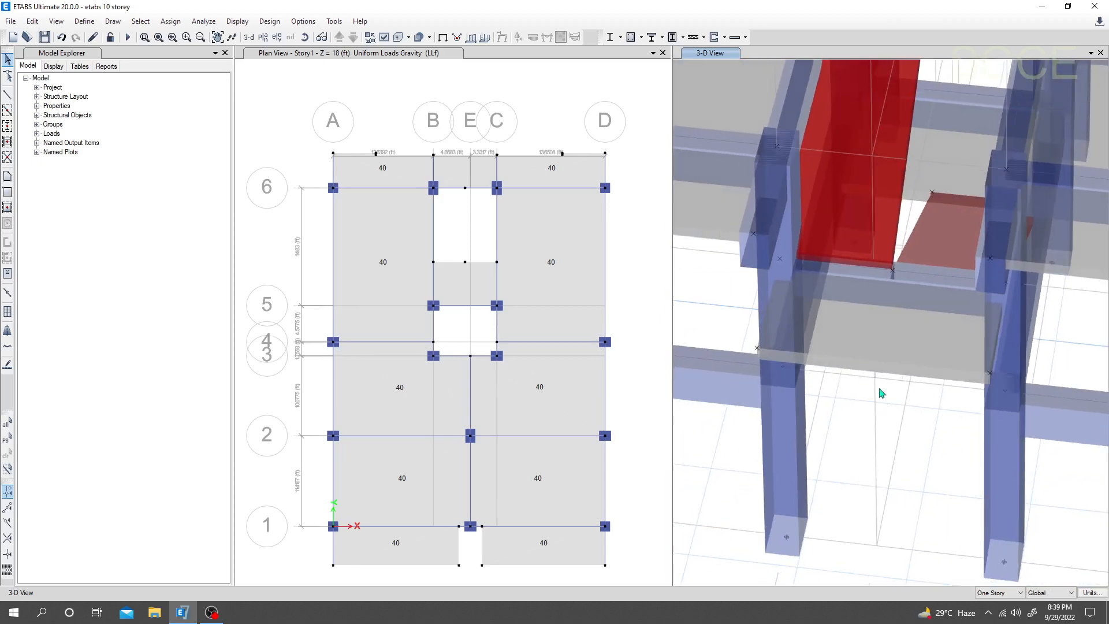
{"action": "left_click", "coordinate": [882, 345]}
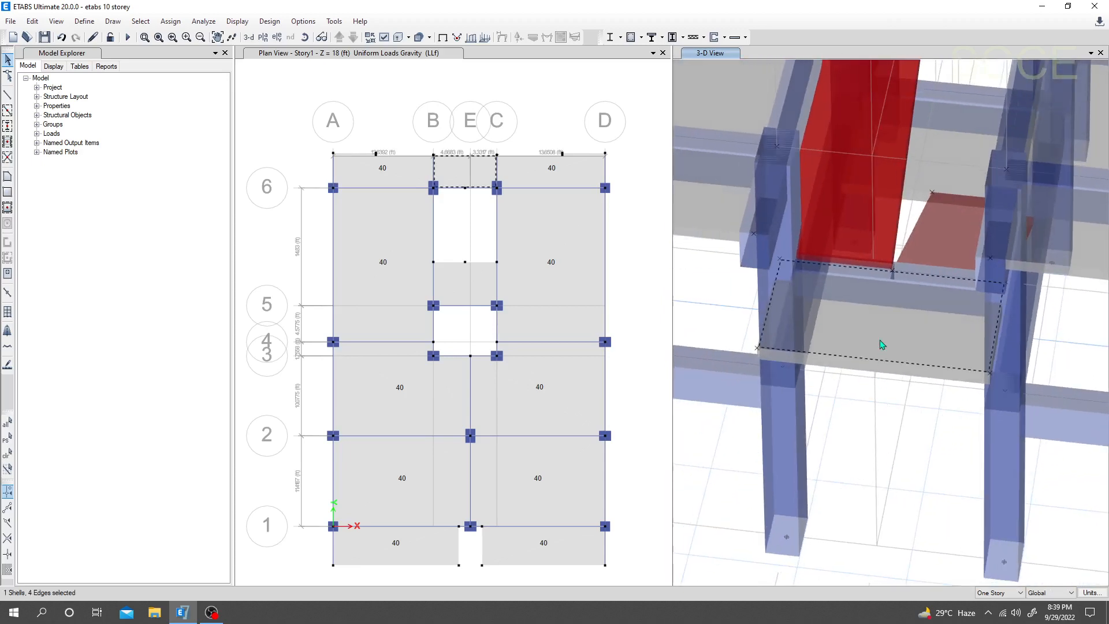
{"action": "left_click", "coordinate": [938, 236]}
{"action": "left_click", "coordinate": [935, 180]}
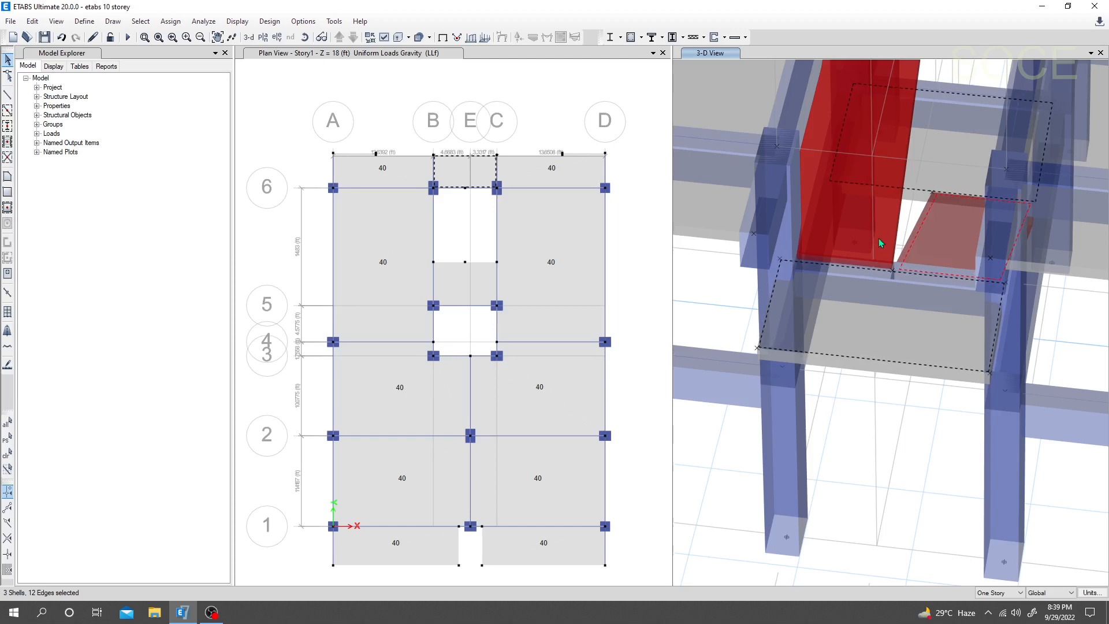
{"action": "left_click", "coordinate": [888, 228]}
{"action": "middle_click_drag", "start_coordinate": [757, 362], "coordinate": [733, 521]}
{"action": "left_click", "coordinate": [925, 238]}
{"action": "scroll", "coordinate": [925, 238], "scroll_direction": "down", "scroll_amount": 3}
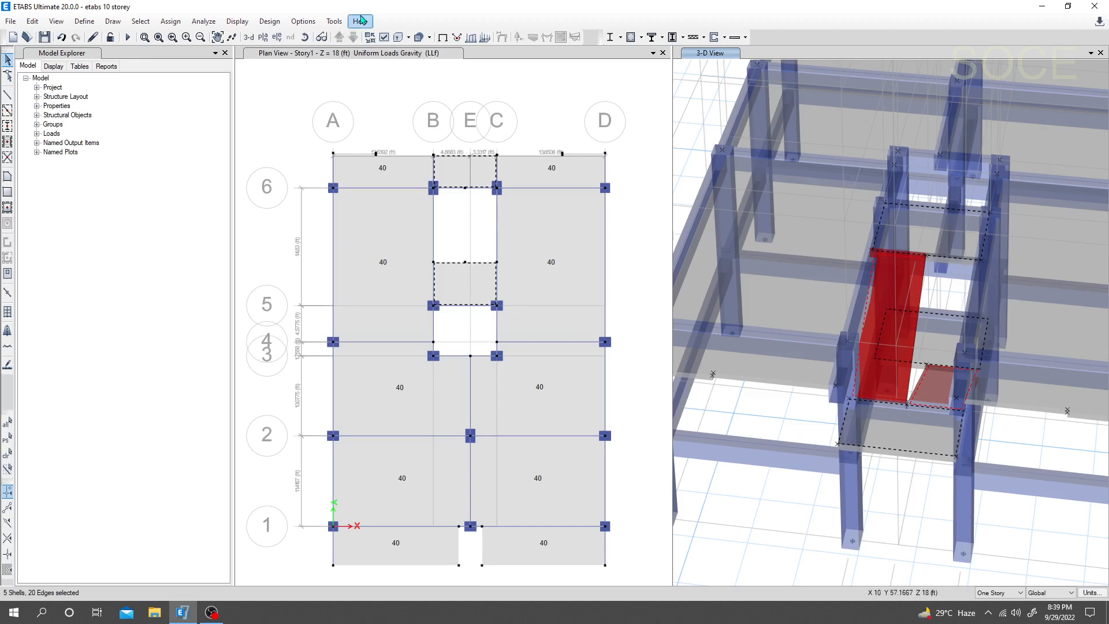
Step: Apply a uniform gravity shell load of 60 lb/ft² under load pattern LLf to the selected stair flights and landings
{"action": "left_click", "coordinate": [174, 24]}
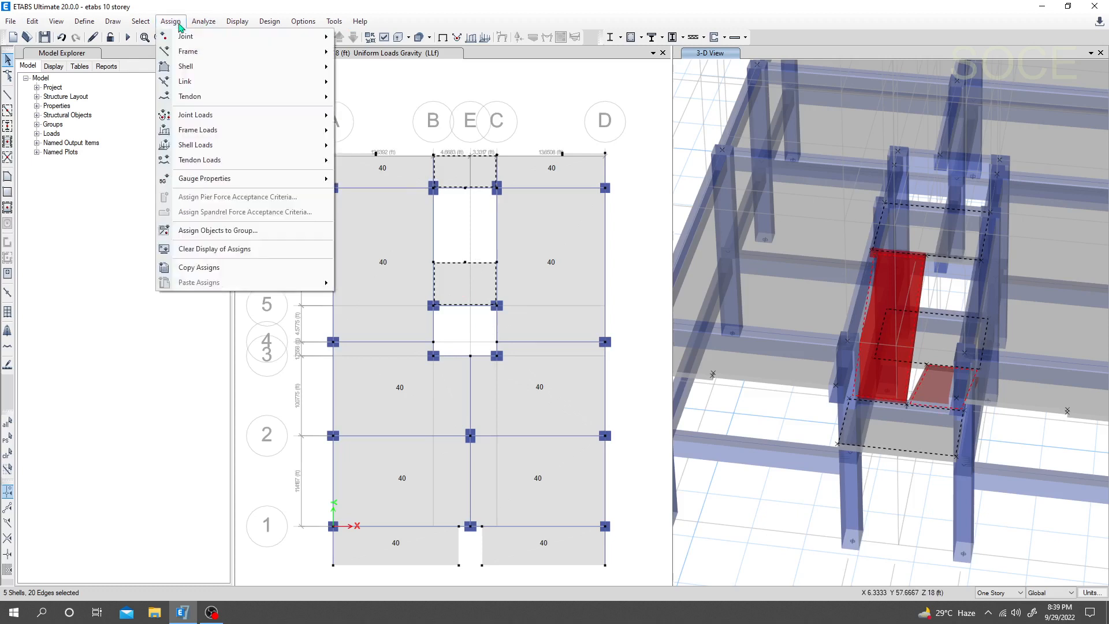
{"action": "mouse_move", "coordinate": [229, 147]}
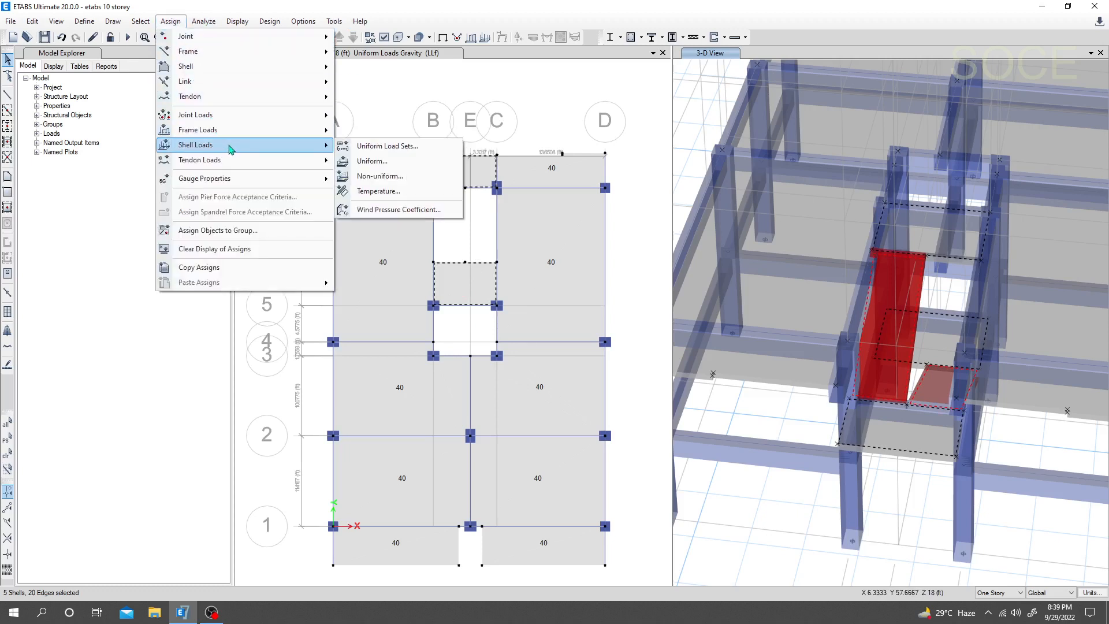
{"action": "left_click", "coordinate": [373, 162]}
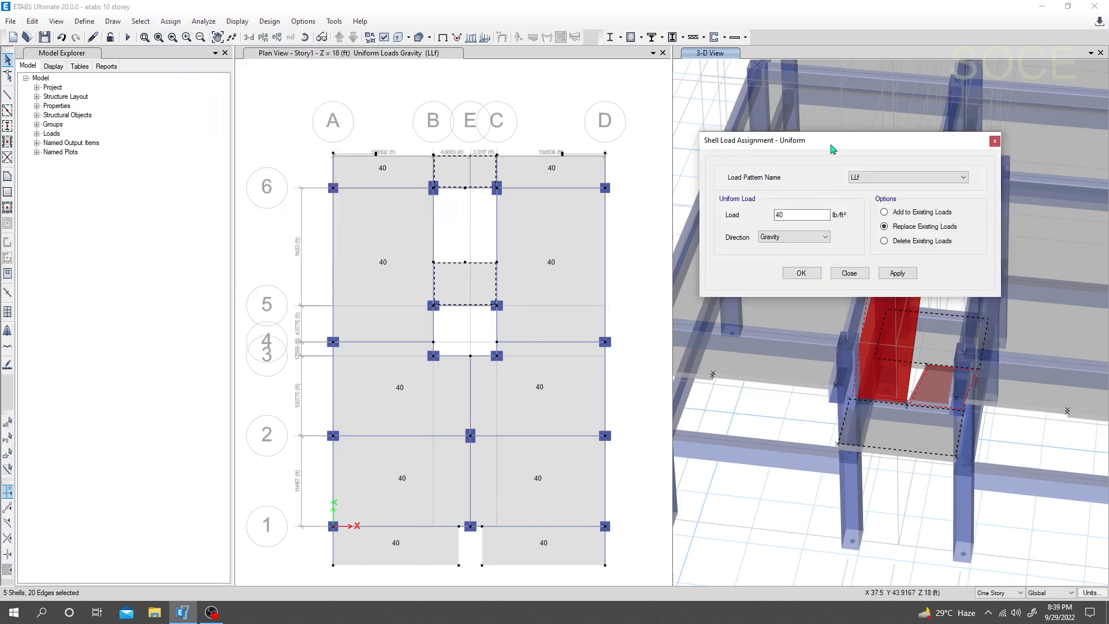
{"action": "left_click_drag", "start_coordinate": [832, 149], "coordinate": [390, 170]}
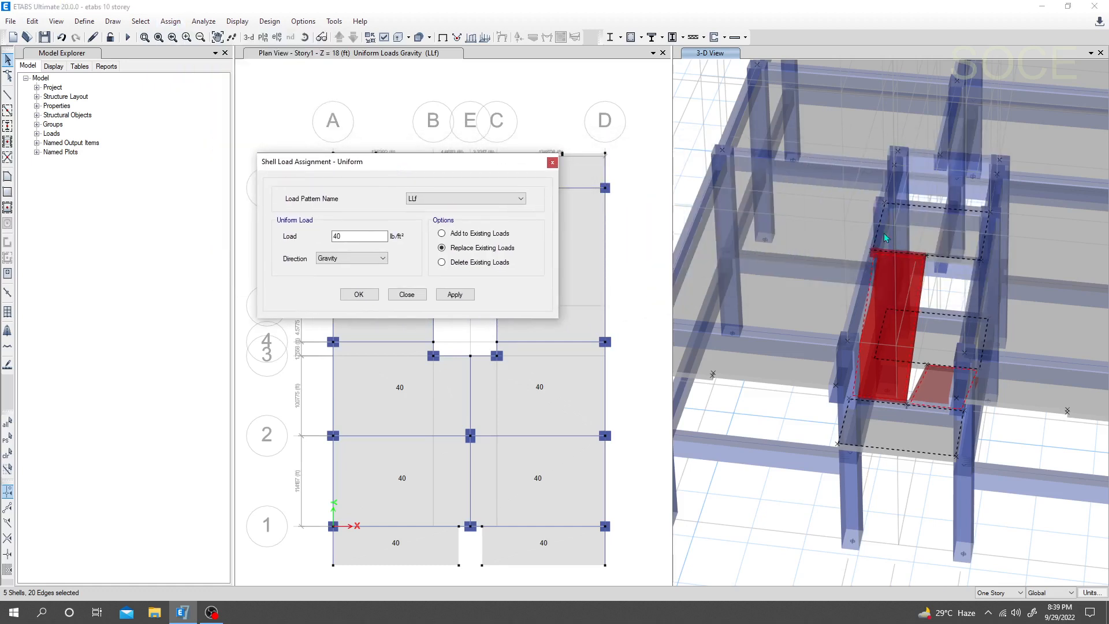
{"action": "left_click_drag", "start_coordinate": [369, 236], "coordinate": [255, 240]}
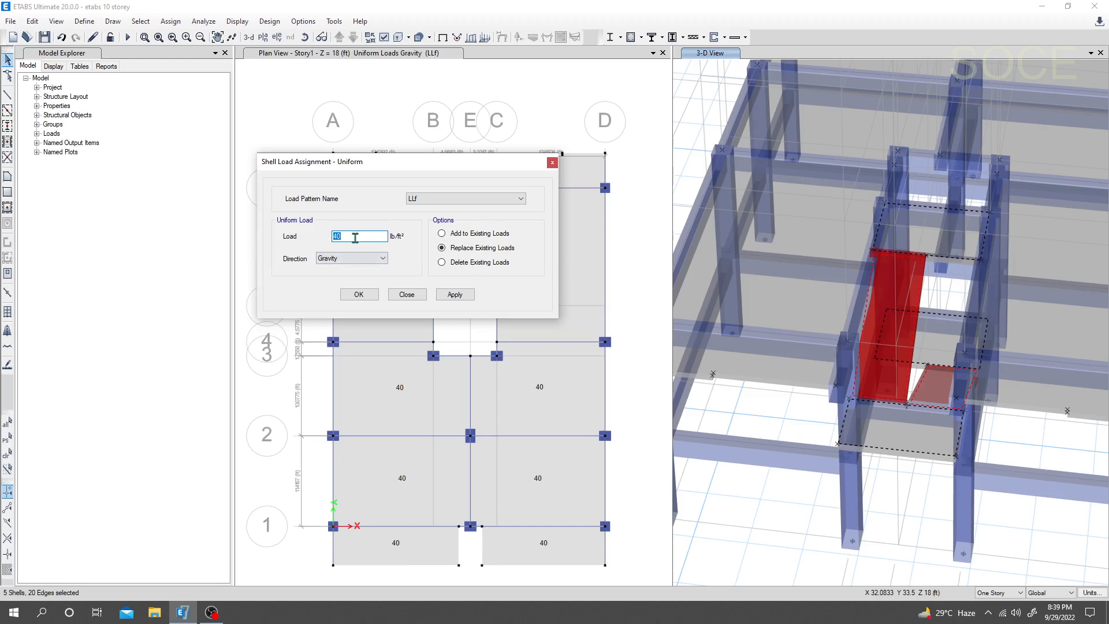
{"action": "type", "text": "60"}
{"action": "left_click", "coordinate": [426, 200]}
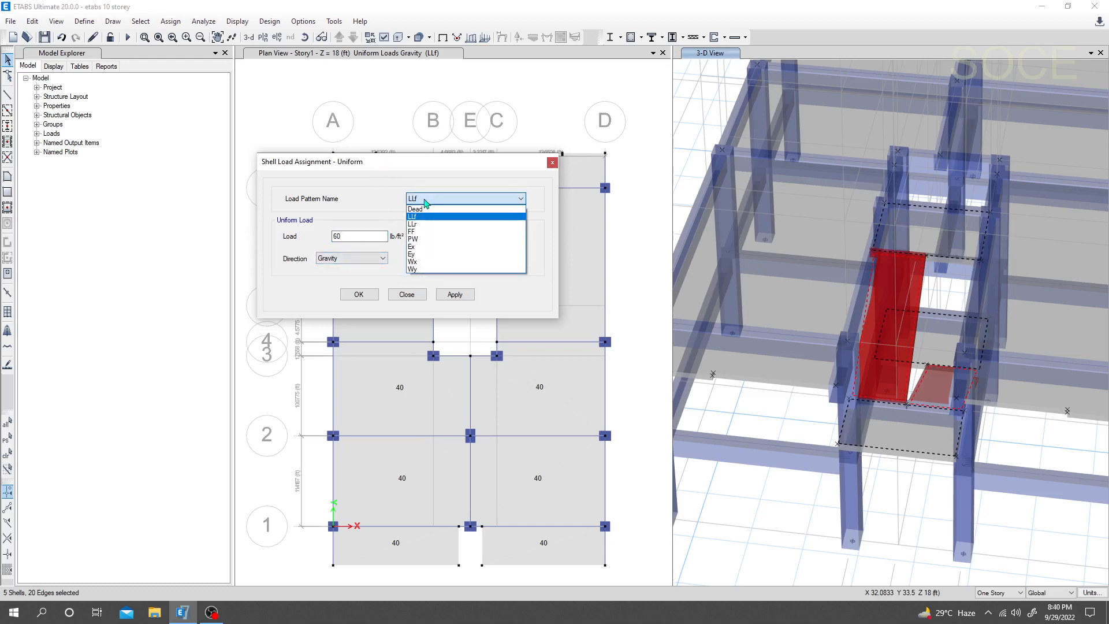
{"action": "left_click", "coordinate": [435, 217]}
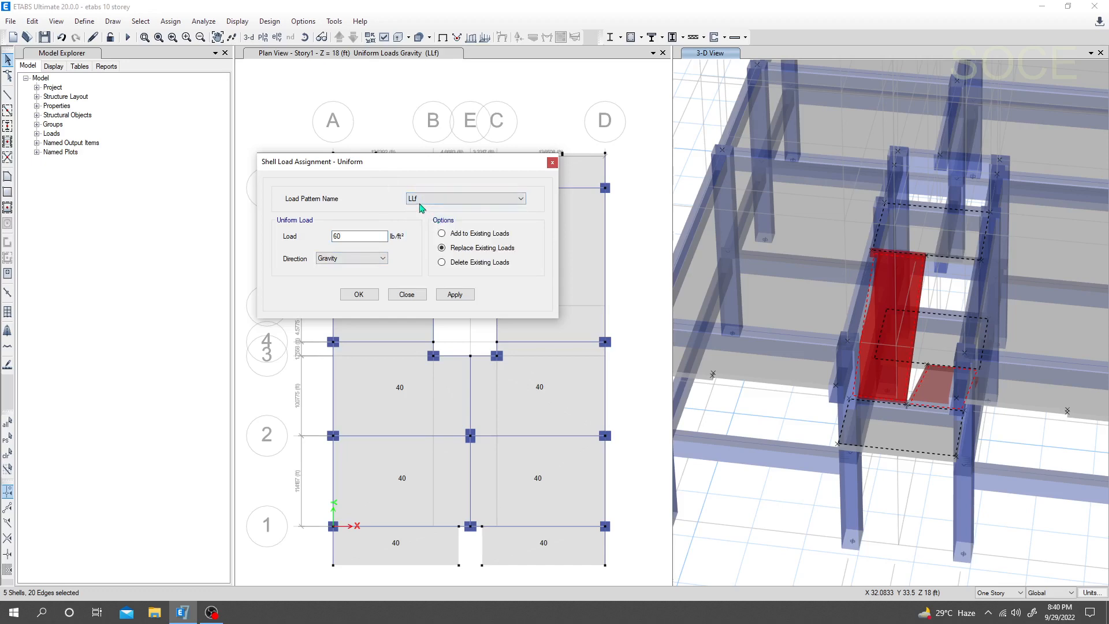
{"action": "left_click", "coordinate": [455, 295]}
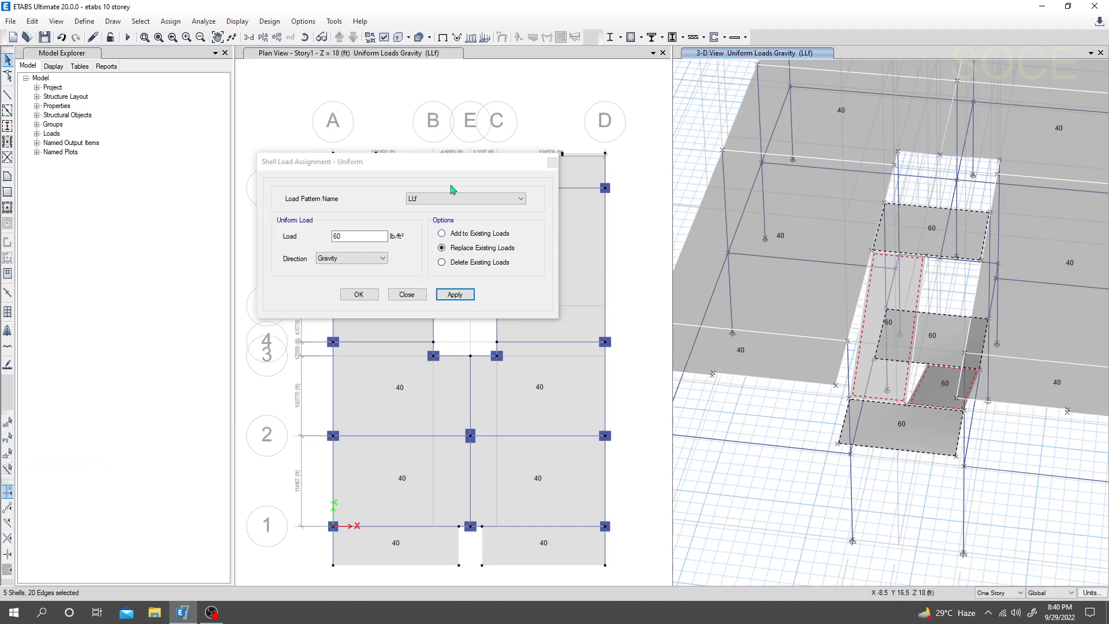
Step: Apply a uniform FF load of 18.5 lb/ft² to the same five stair shells
{"action": "left_click_drag", "start_coordinate": [445, 161], "coordinate": [378, 196]}
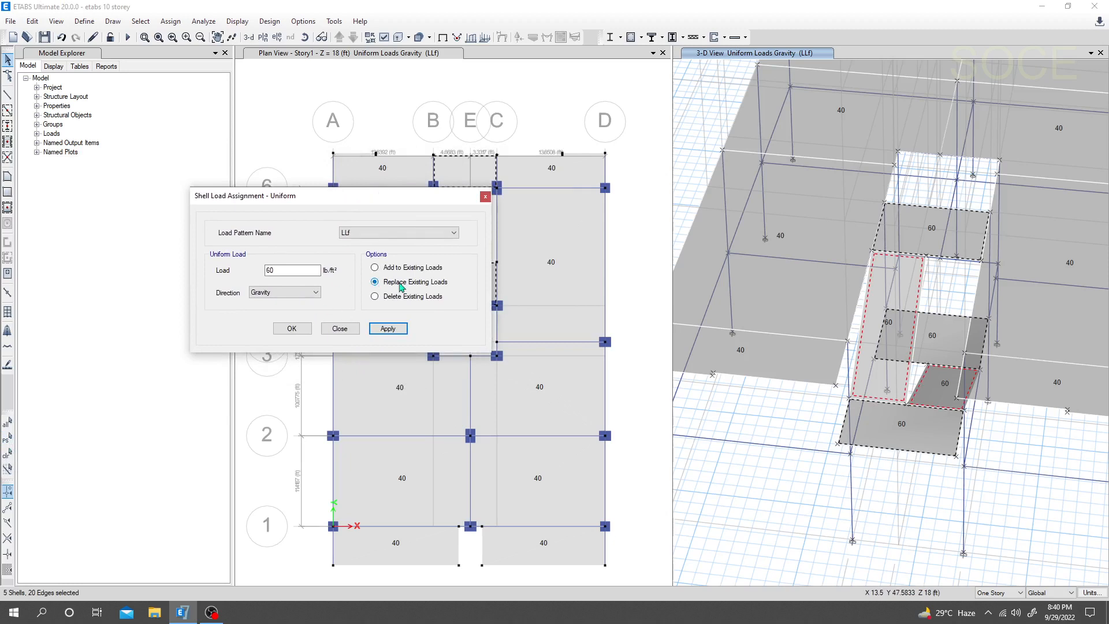
{"action": "left_click", "coordinate": [349, 233]}
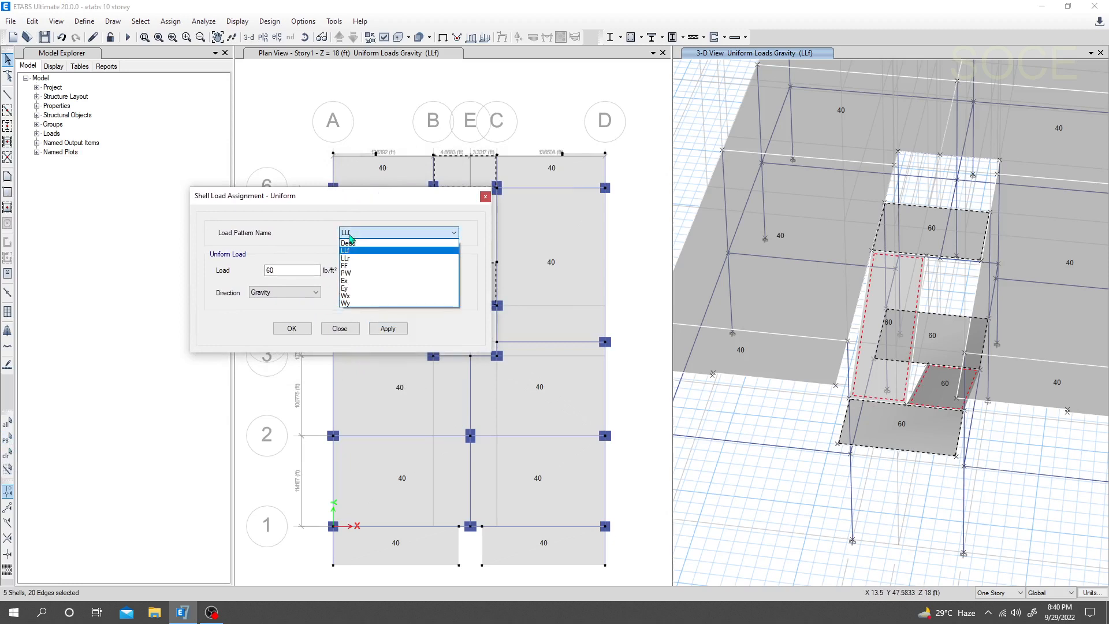
{"action": "left_click", "coordinate": [355, 257]}
{"action": "double_click", "coordinate": [304, 269]}
{"action": "type", "text": "18.5"}
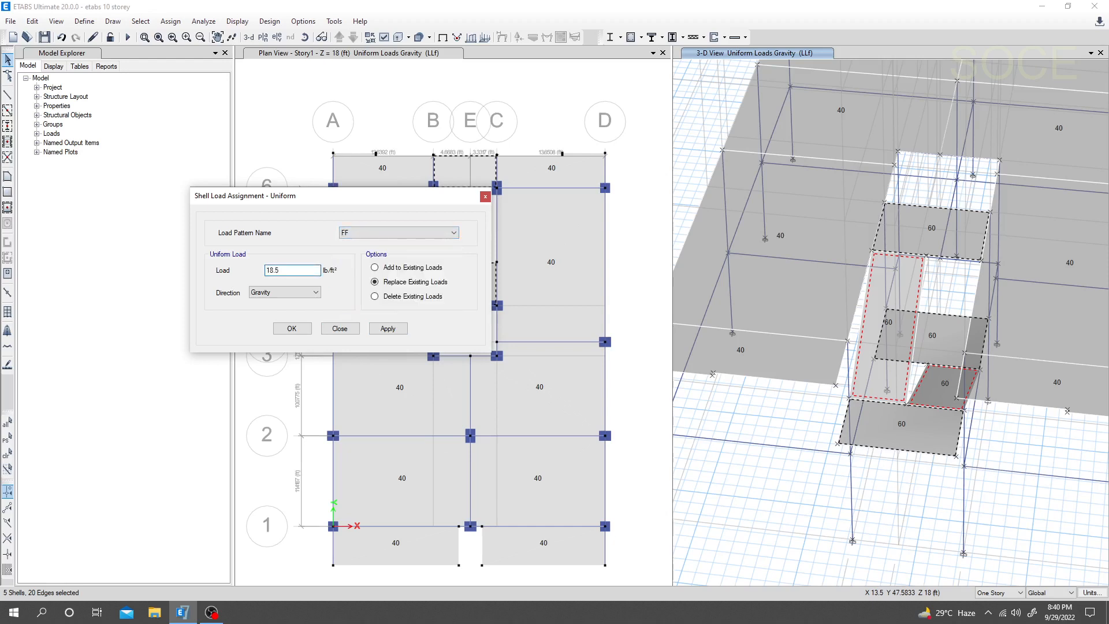
{"action": "left_click", "coordinate": [388, 329]}
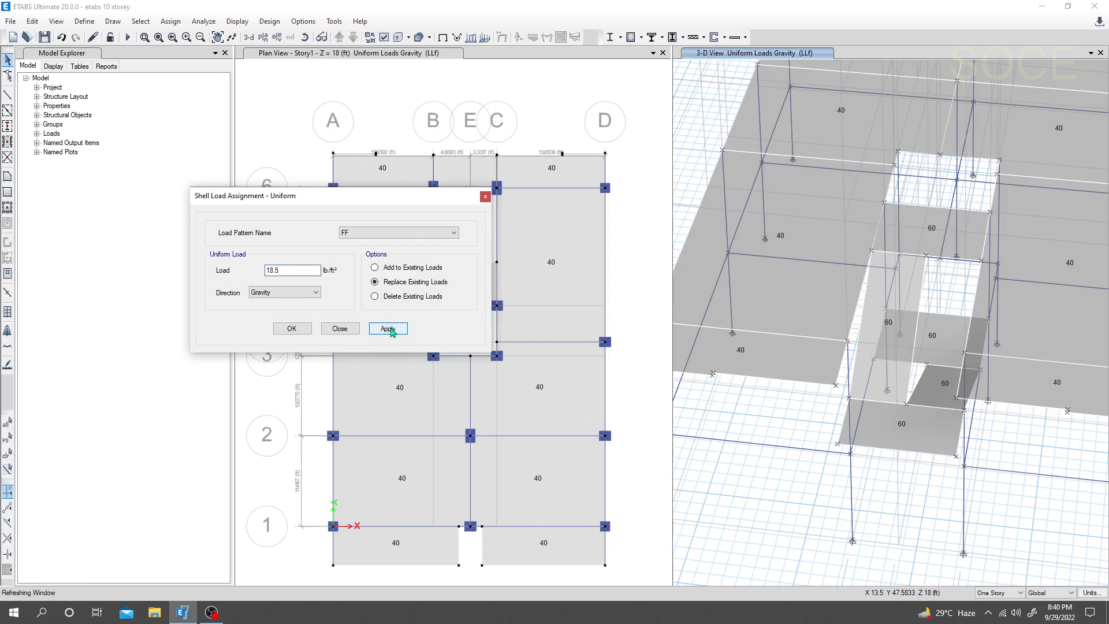
Step: Select only the two inclined stair flights, apply a uniform Dead load of 30 lb/ft² to them and finish the assignment
{"action": "left_click", "coordinate": [403, 233]}
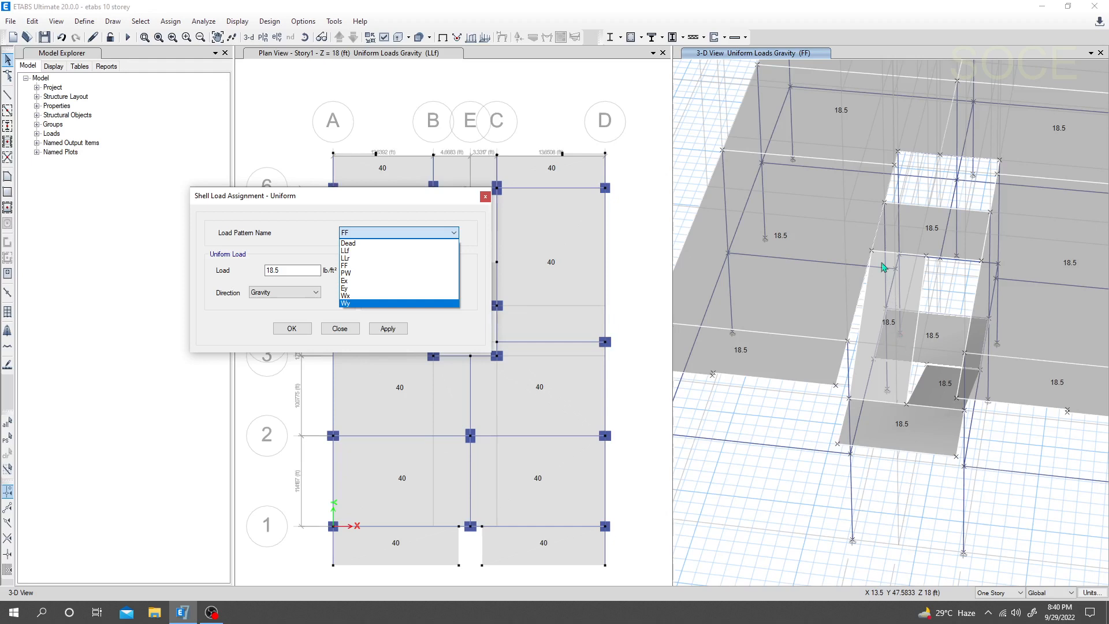
{"action": "left_click", "coordinate": [902, 384]}
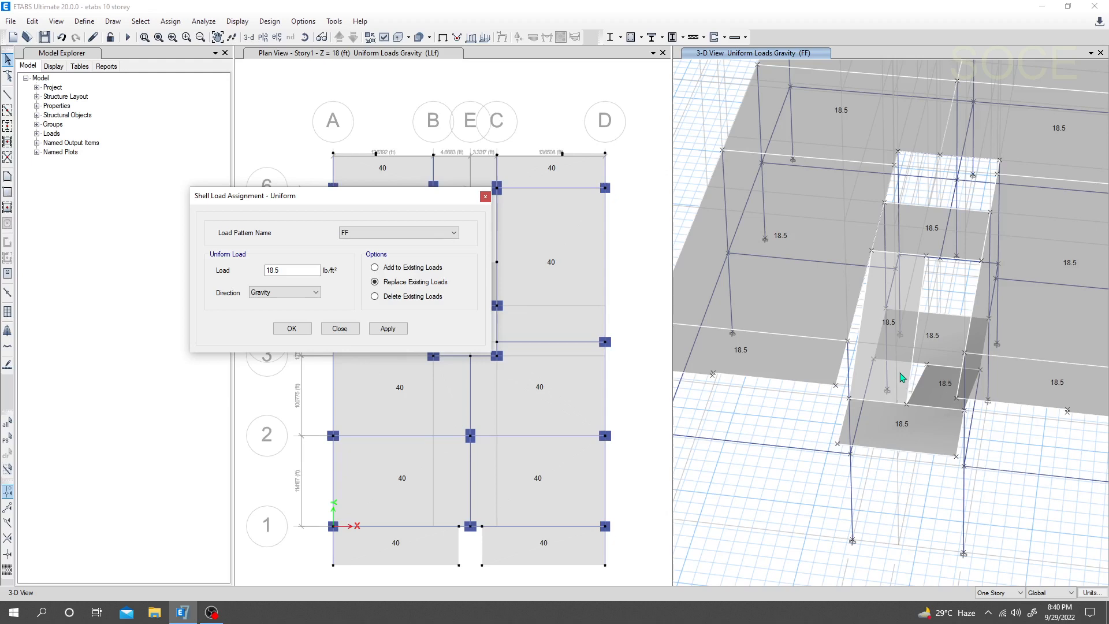
{"action": "left_click", "coordinate": [902, 379]}
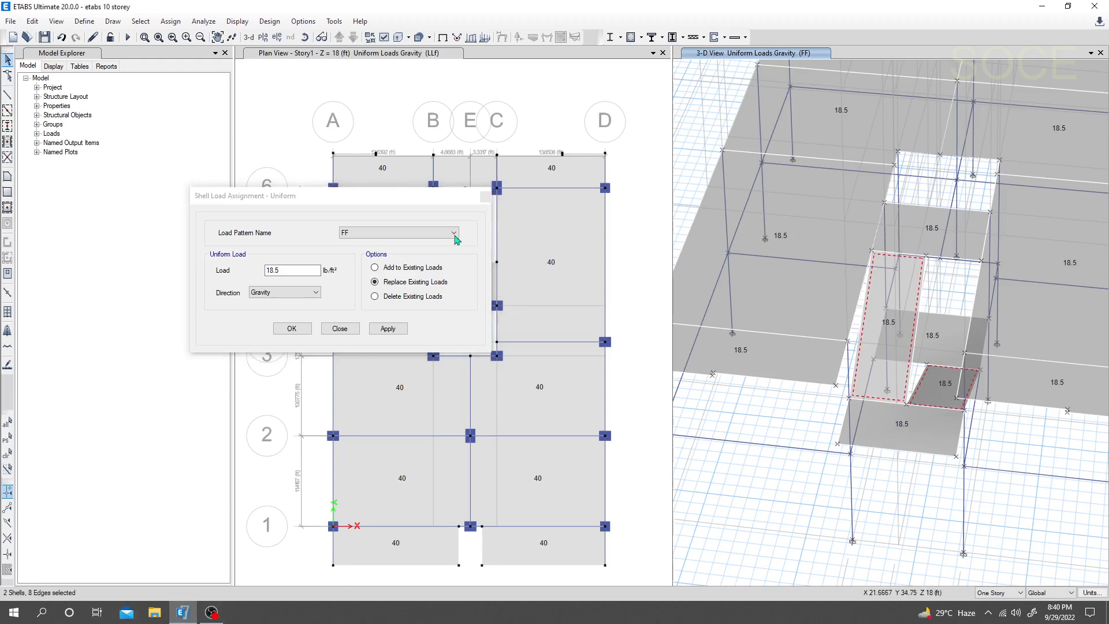
{"action": "left_click_drag", "start_coordinate": [441, 206], "coordinate": [556, 204]}
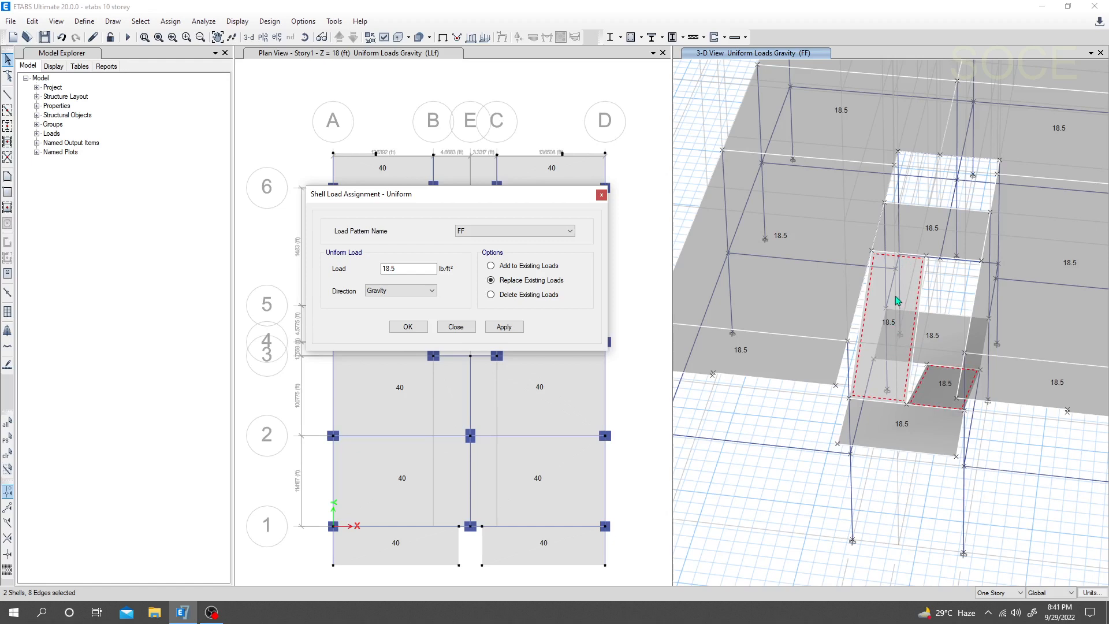
{"action": "left_click", "coordinate": [548, 234]}
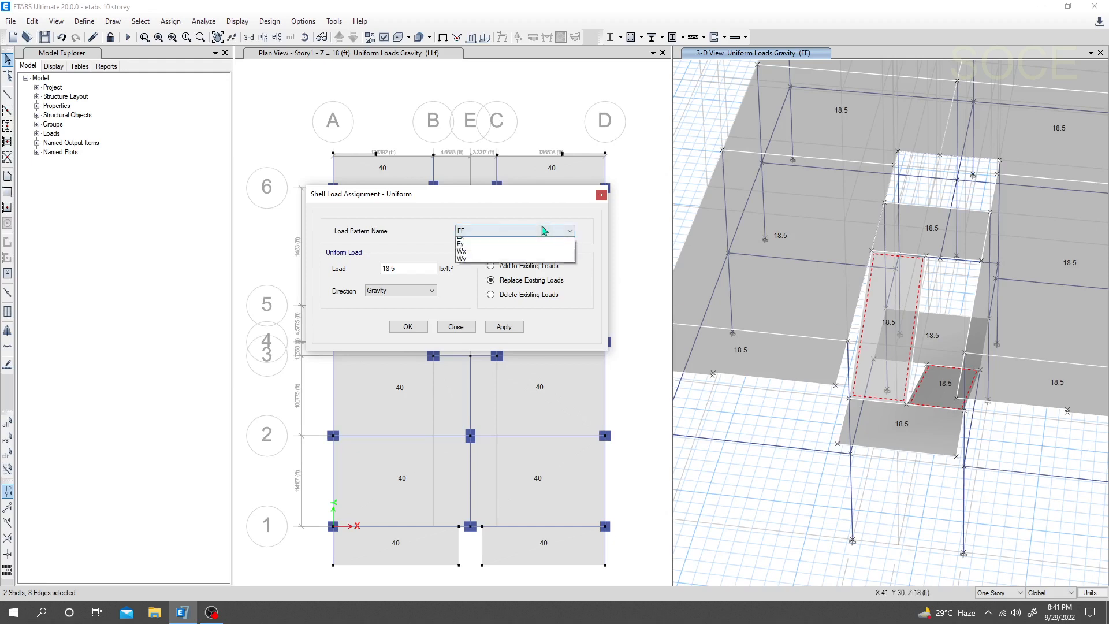
{"action": "left_click", "coordinate": [488, 250]}
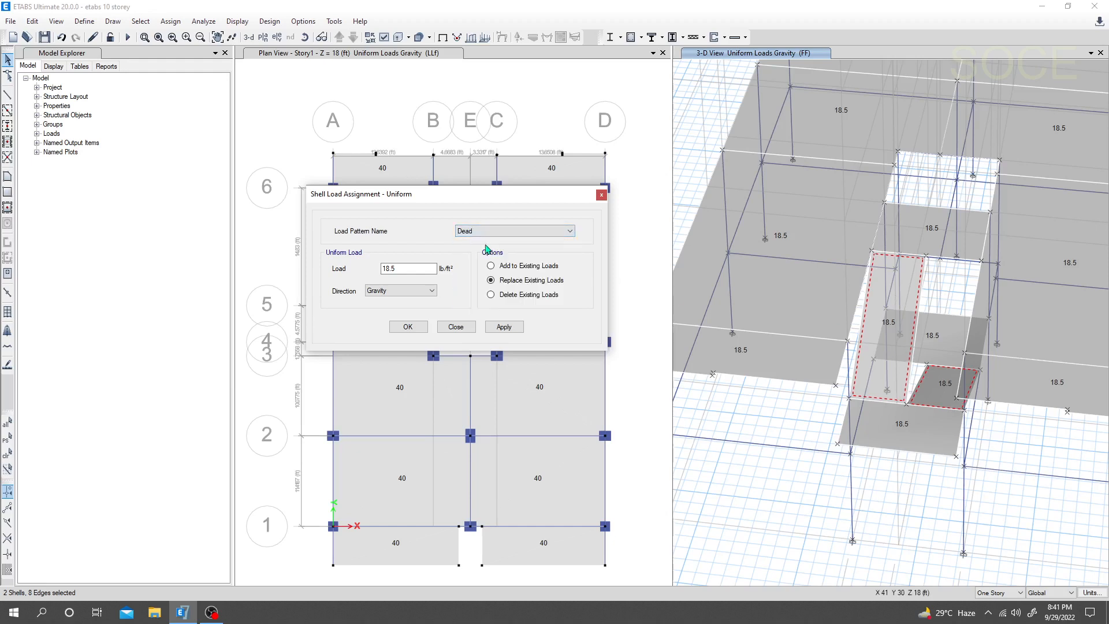
{"action": "double_click", "coordinate": [404, 269]}
{"action": "type", "text": "30"}
{"action": "left_click", "coordinate": [507, 330]}
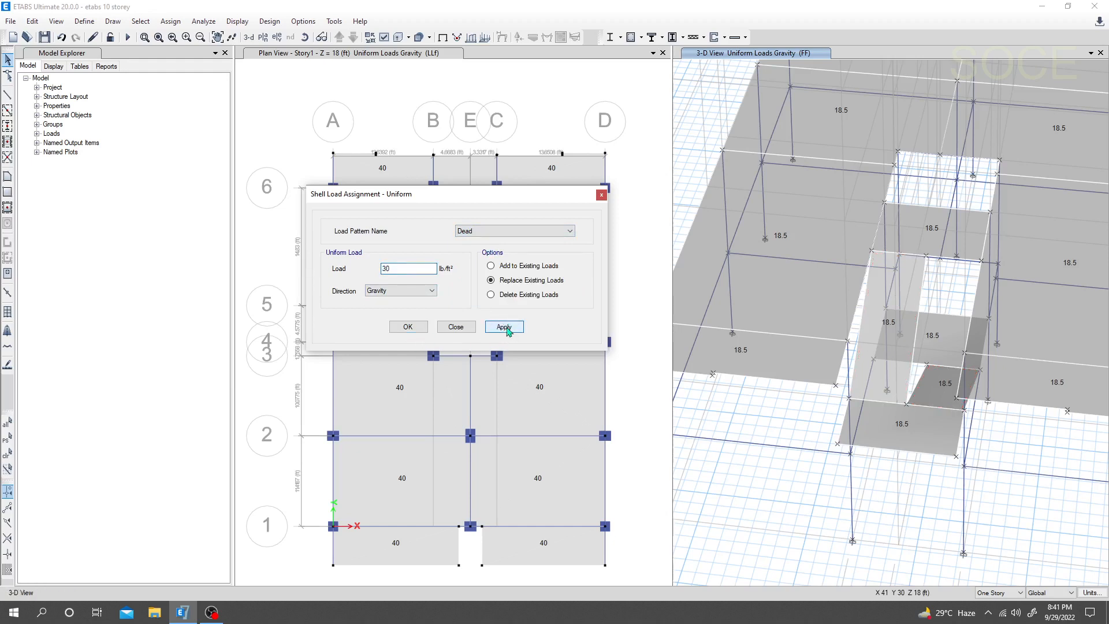
{"action": "left_click", "coordinate": [417, 328]}
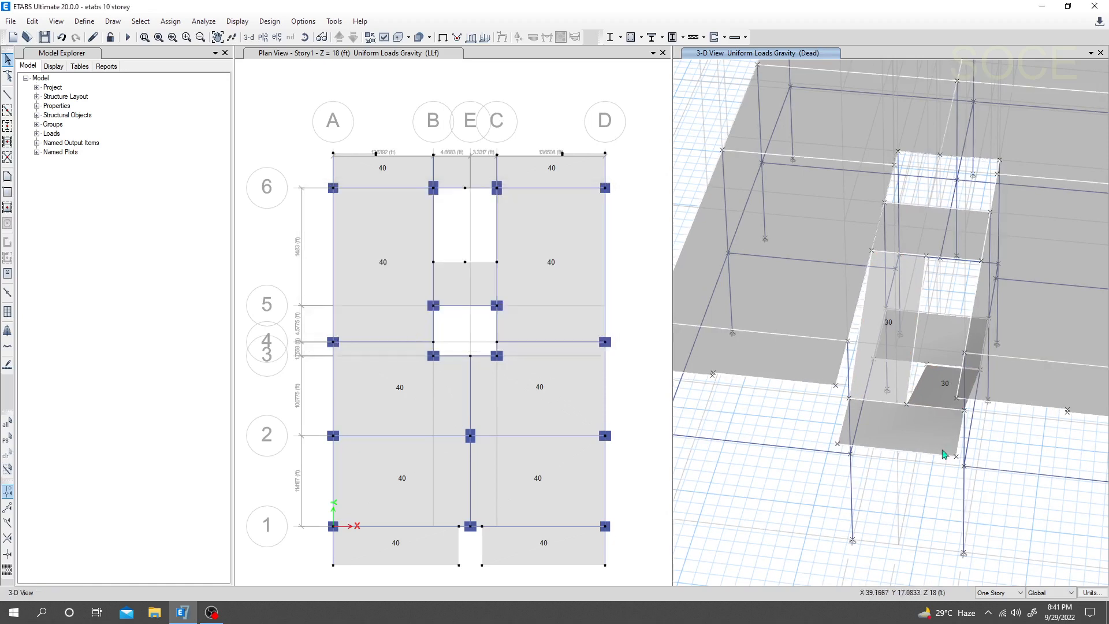
Step: Assign a uniform PW load of 40 lb/ft² to the stair landing slab beyond grid line 6 between B and C
{"action": "left_click", "coordinate": [924, 449]}
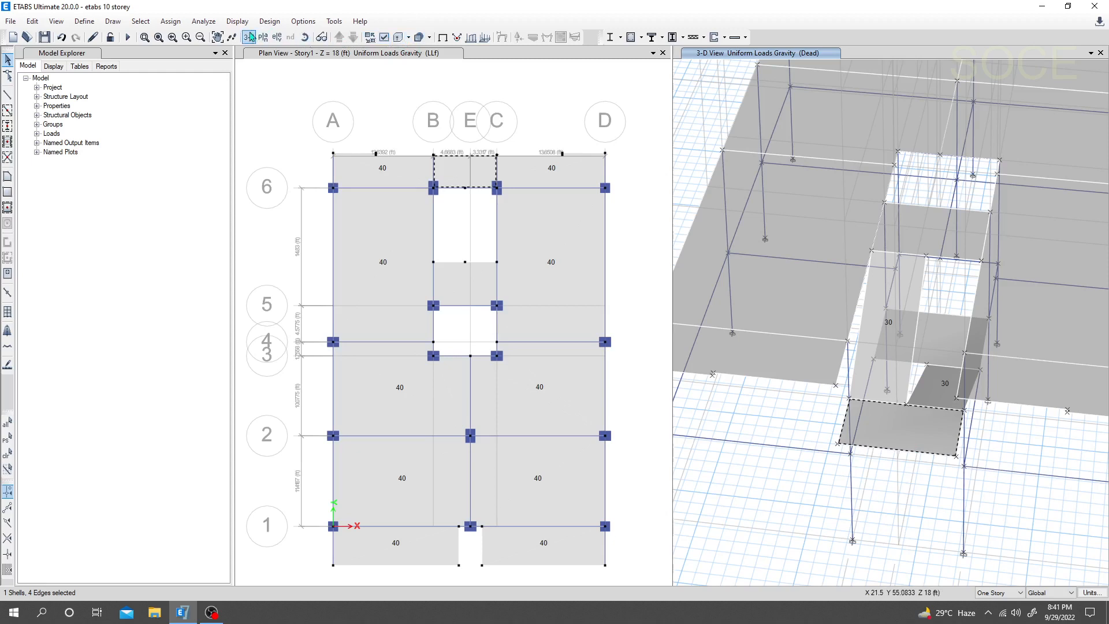
{"action": "left_click", "coordinate": [170, 21]}
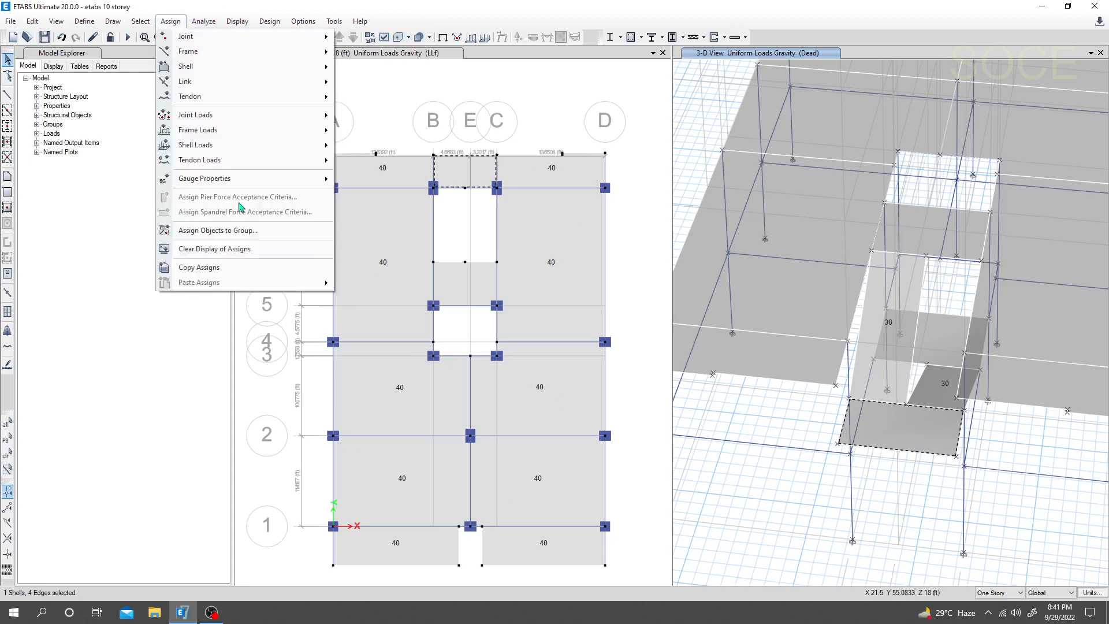
{"action": "mouse_move", "coordinate": [310, 148]}
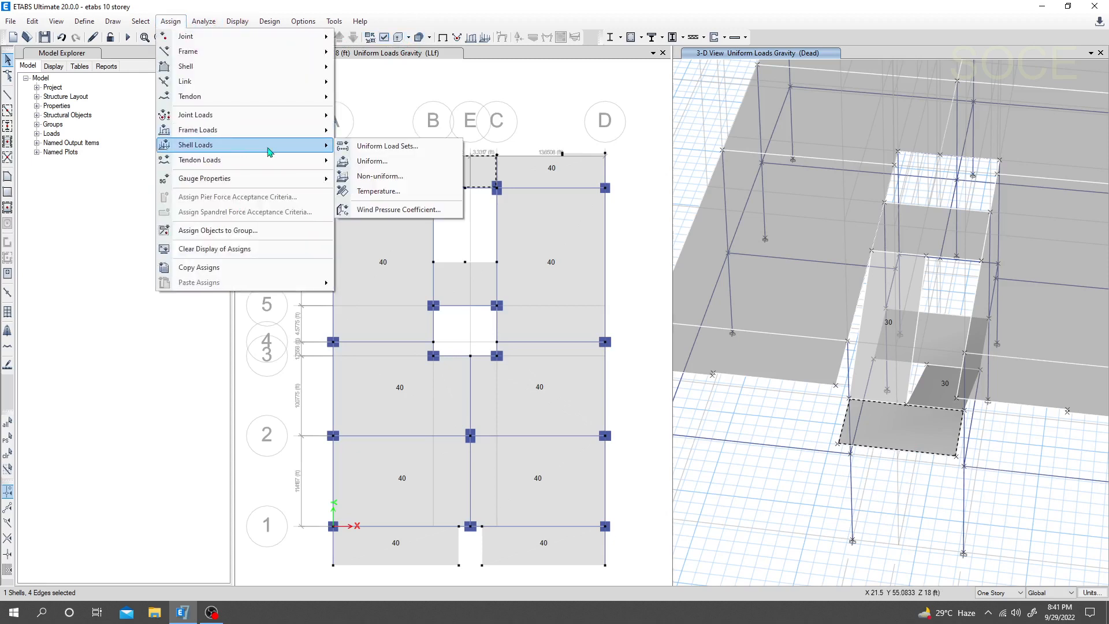
{"action": "left_click", "coordinate": [390, 166]}
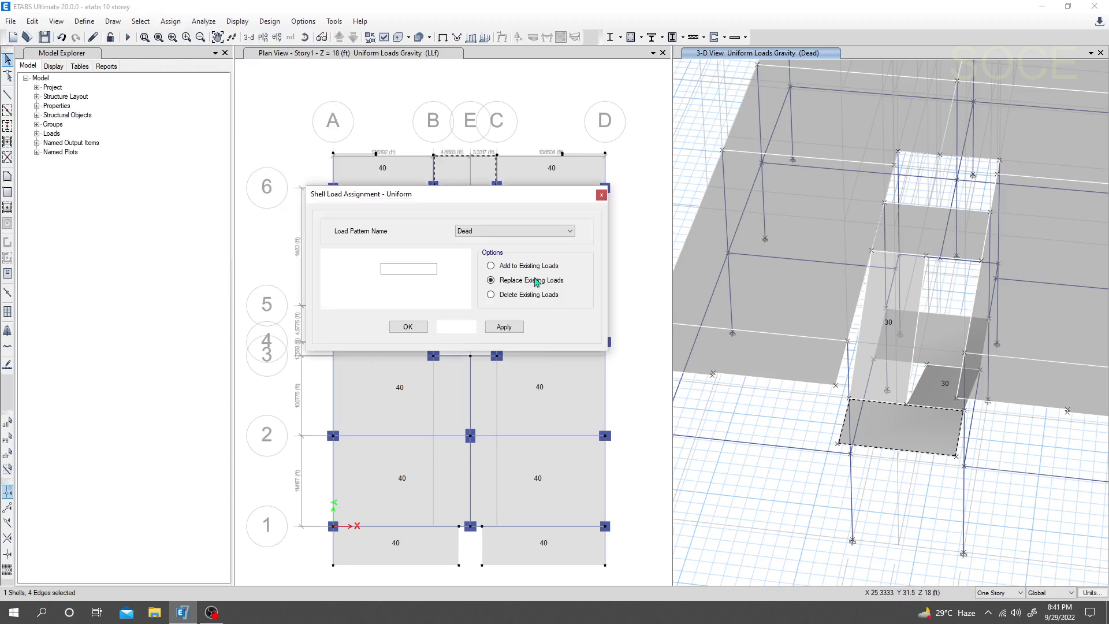
{"action": "left_click_drag", "start_coordinate": [504, 196], "coordinate": [488, 196]}
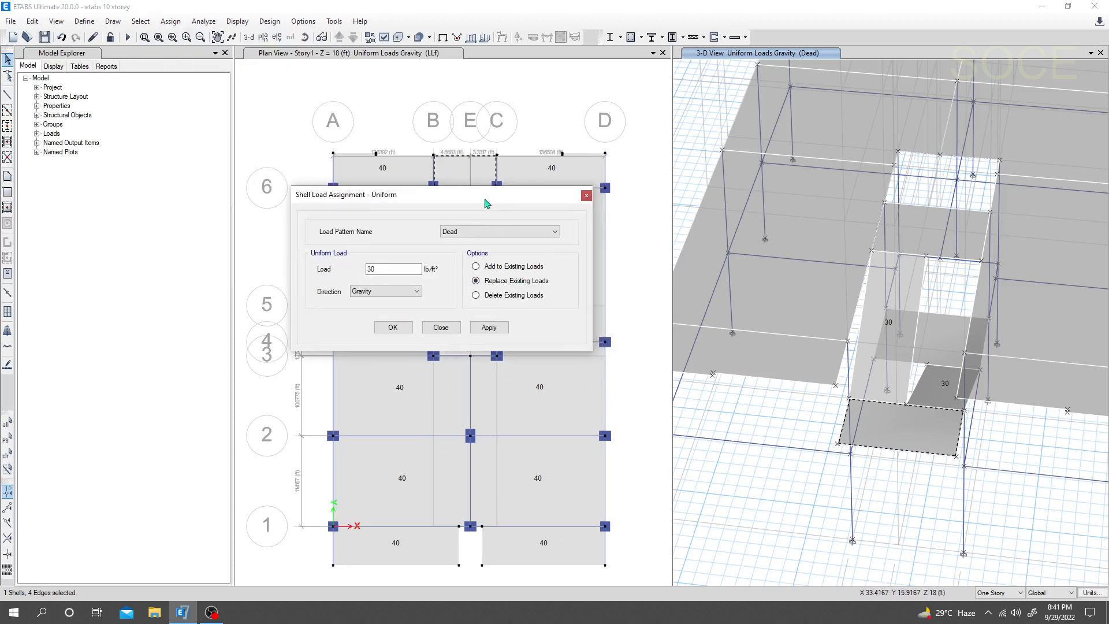
{"action": "left_click", "coordinate": [456, 233]}
{"action": "left_click", "coordinate": [448, 271]}
{"action": "double_click", "coordinate": [371, 269]}
{"action": "type", "text": "4"}
{"action": "left_click", "coordinate": [489, 327]}
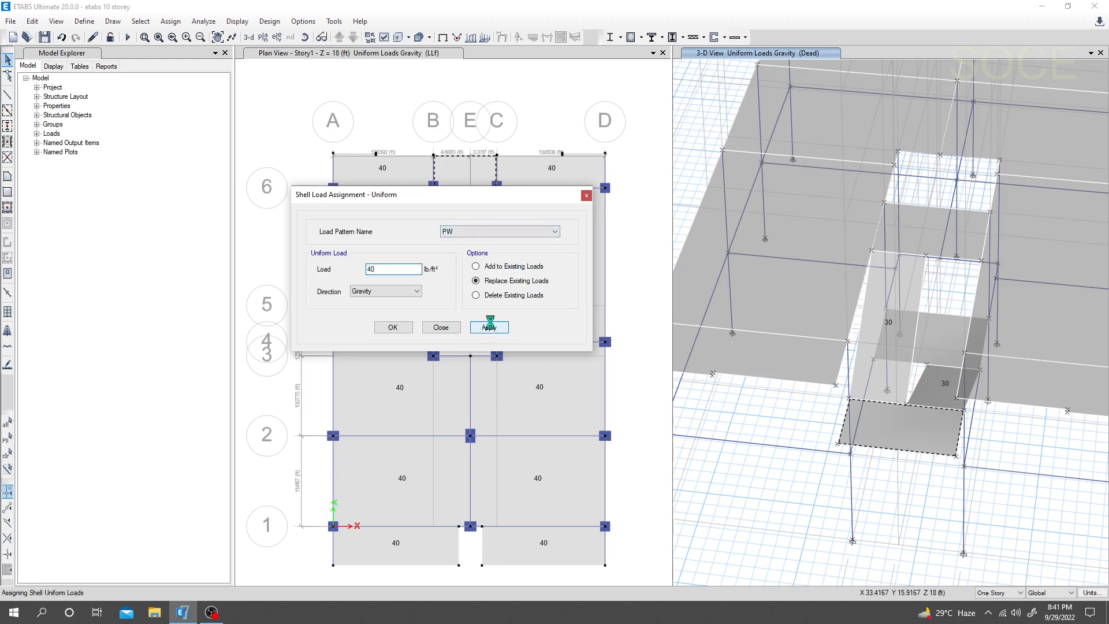
{"action": "left_click", "coordinate": [394, 328]}
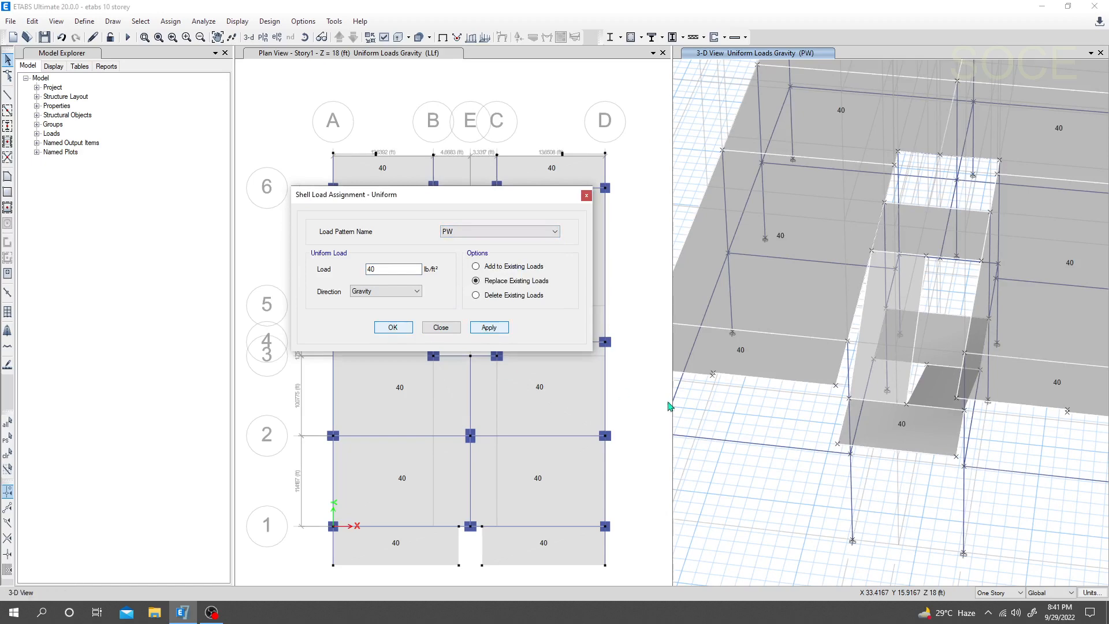
Step: Switch the plan view from Story1 down to reference plane RP at Z = 13 ft
{"action": "middle_click_drag", "start_coordinate": [762, 468], "coordinate": [851, 445]}
{"action": "scroll", "coordinate": [824, 424], "scroll_direction": "down", "scroll_amount": 3}
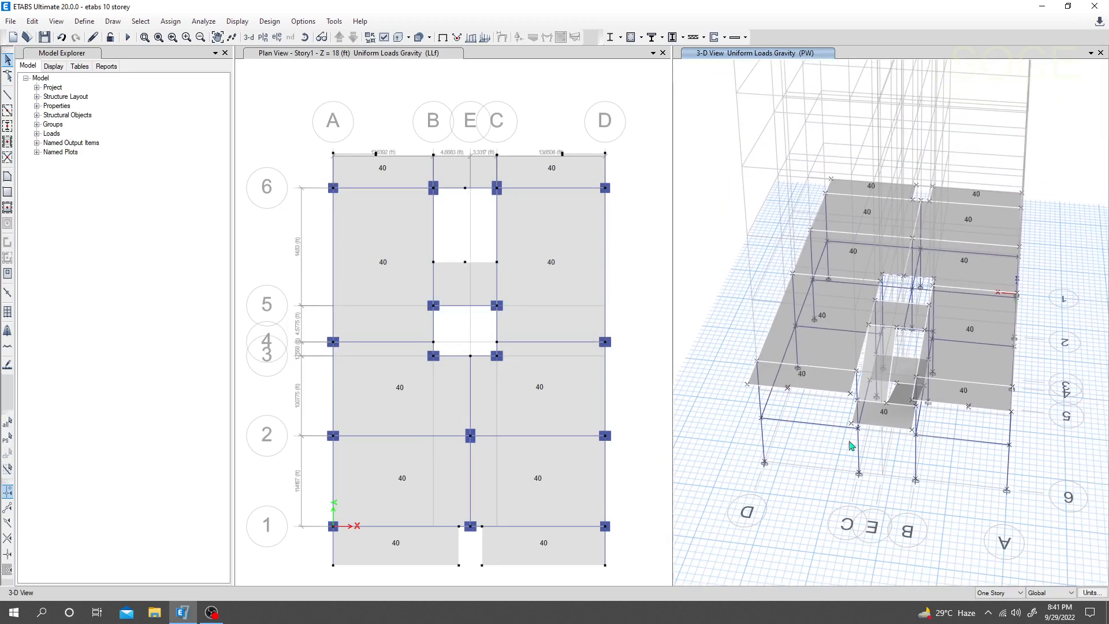
{"action": "left_click", "coordinate": [634, 318]}
{"action": "left_click", "coordinate": [353, 36]}
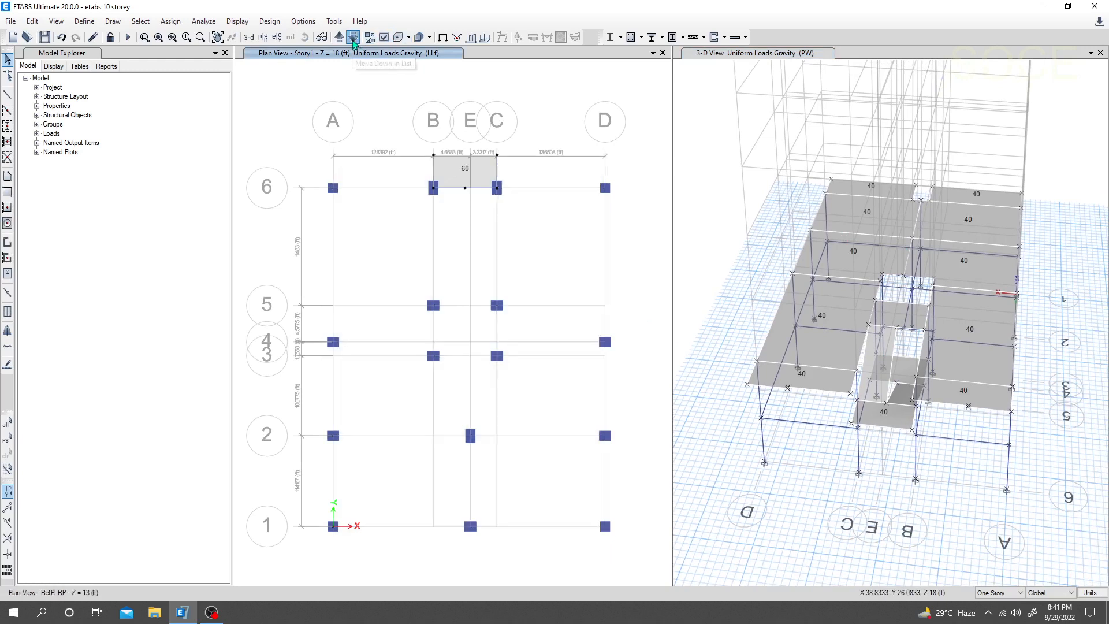
Step: In the GF plan at Z = 8 ft, select the floor beams along the grid lines, excluding those around the core between B–C and 3–5
{"action": "left_click", "coordinate": [353, 37]}
{"action": "left_click", "coordinate": [352, 37]}
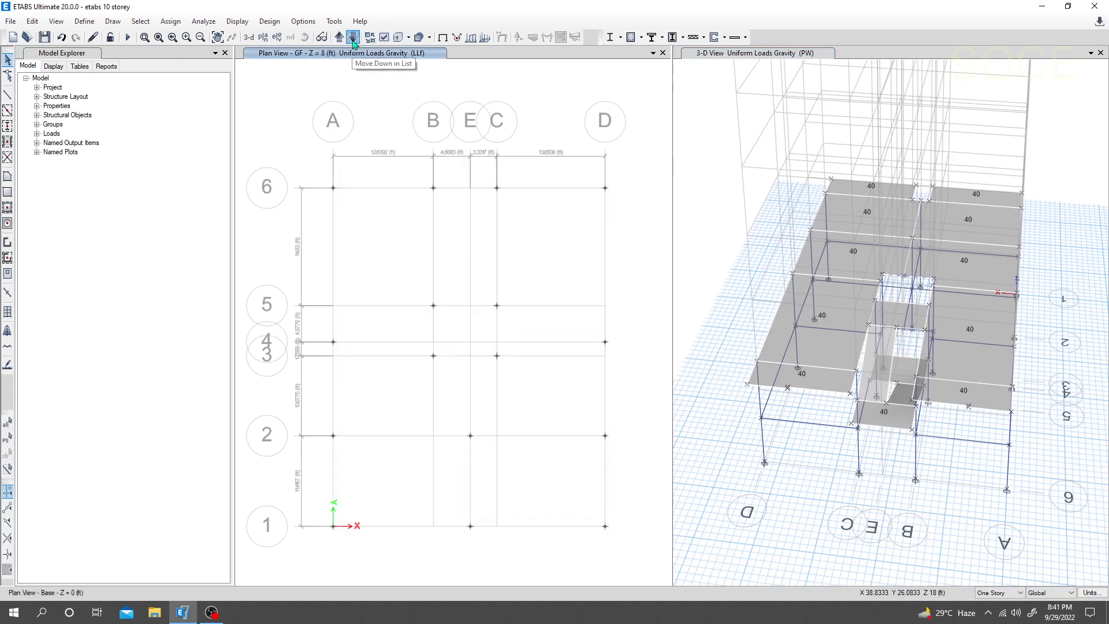
{"action": "left_click", "coordinate": [339, 37]}
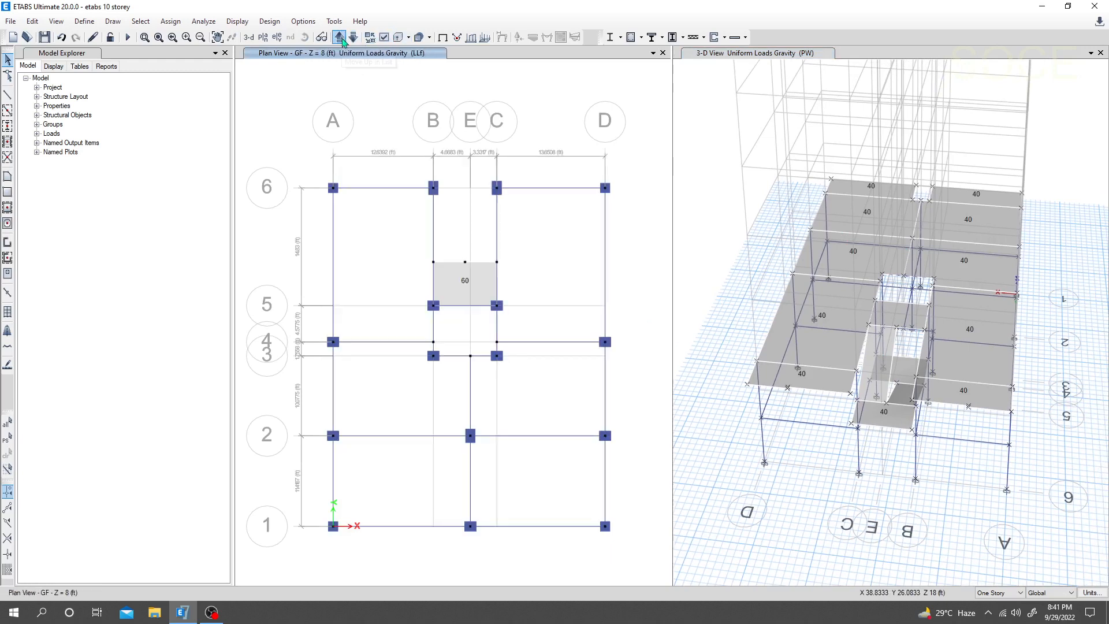
{"action": "middle_click_drag", "start_coordinate": [582, 239], "coordinate": [582, 224]}
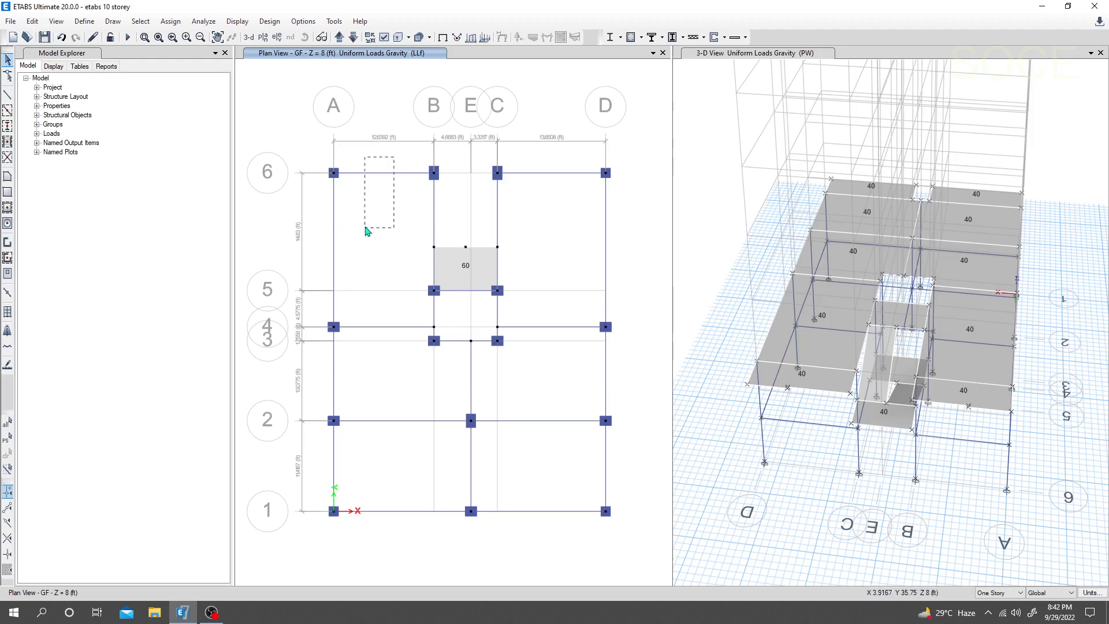
{"action": "left_click_drag", "start_coordinate": [366, 231], "coordinate": [299, 255]}
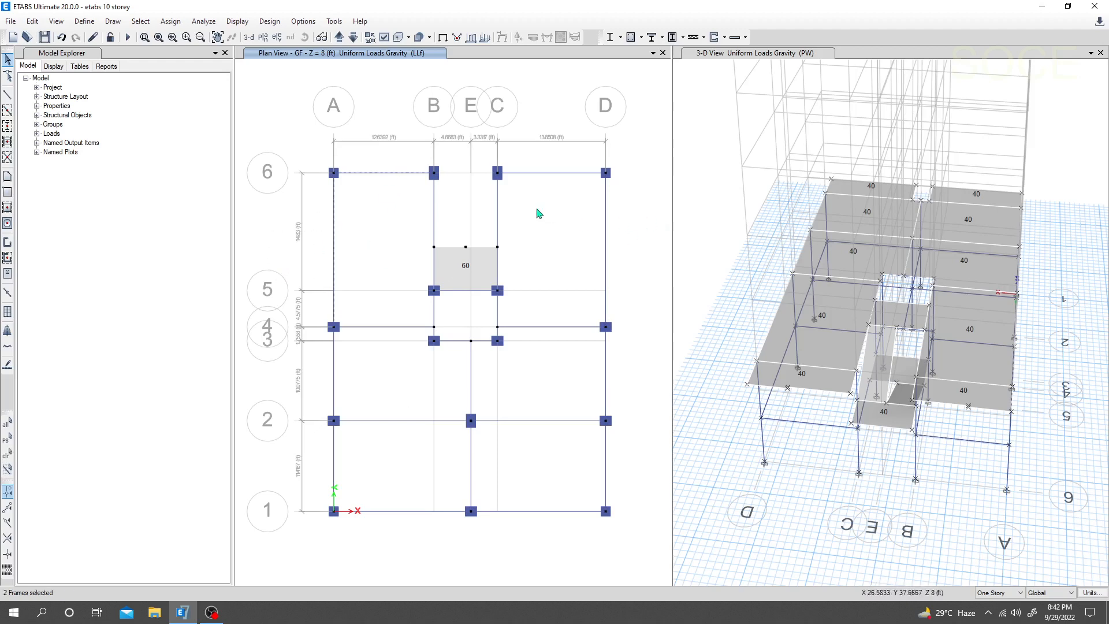
{"action": "left_click", "coordinate": [571, 173]}
{"action": "left_click_drag", "start_coordinate": [632, 235], "coordinate": [508, 556]}
{"action": "left_click_drag", "start_coordinate": [628, 359], "coordinate": [324, 393]}
{"action": "left_click_drag", "start_coordinate": [410, 293], "coordinate": [363, 542]}
{"action": "left_click_drag", "start_coordinate": [626, 453], "coordinate": [329, 485]}
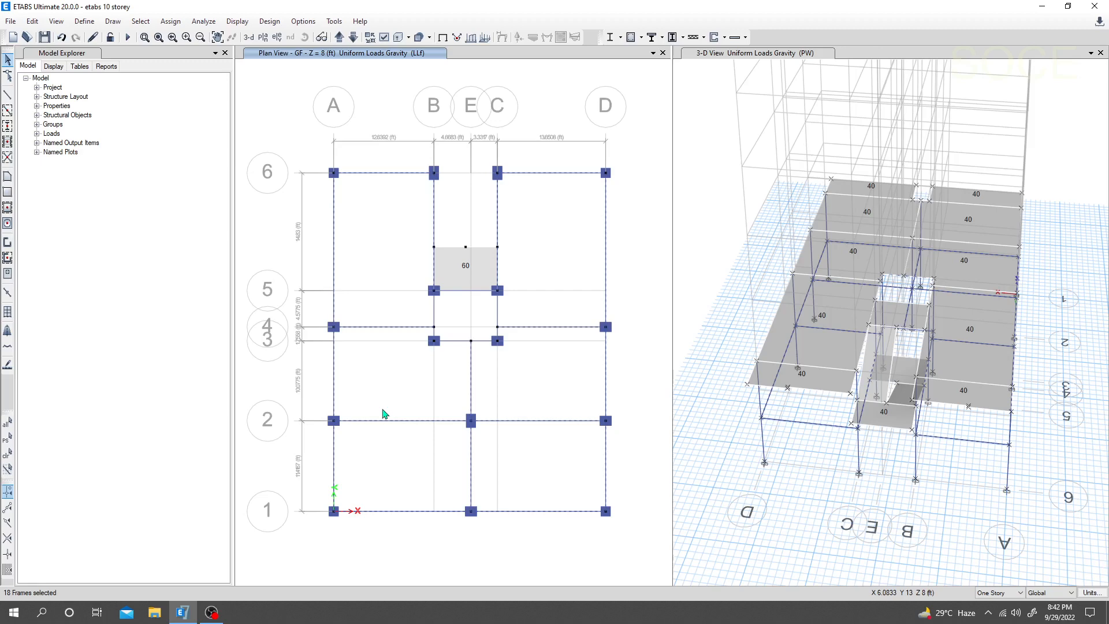
Step: Assign a uniform distributed PW gravity load of 0.5 kip/ft to the selected GF beams, replacing existing loads
{"action": "left_click", "coordinate": [170, 21]}
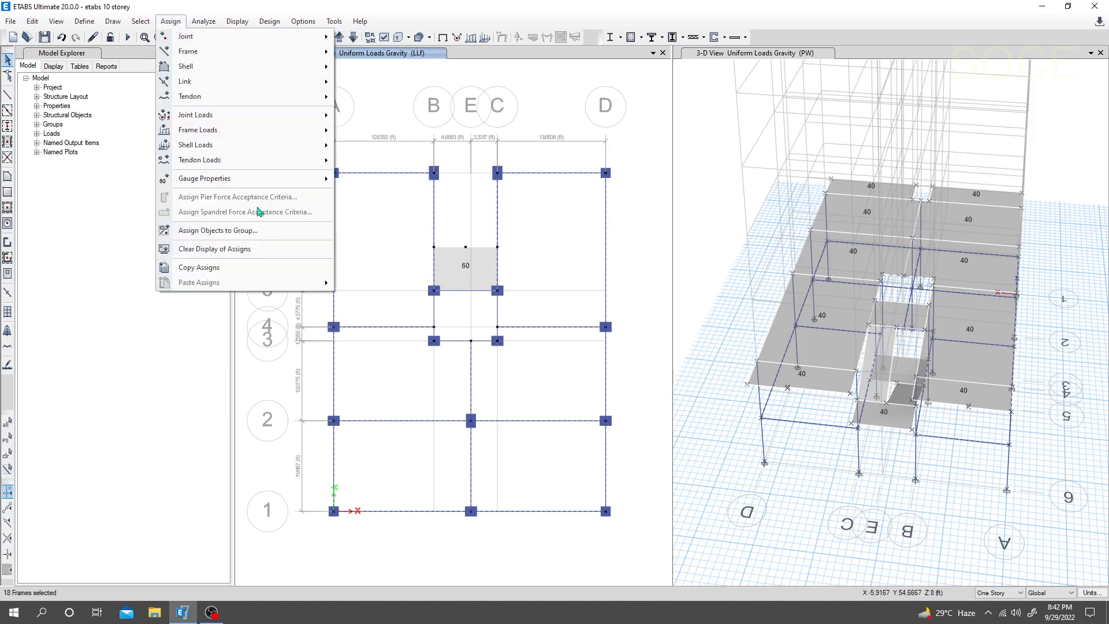
{"action": "mouse_move", "coordinate": [244, 131]}
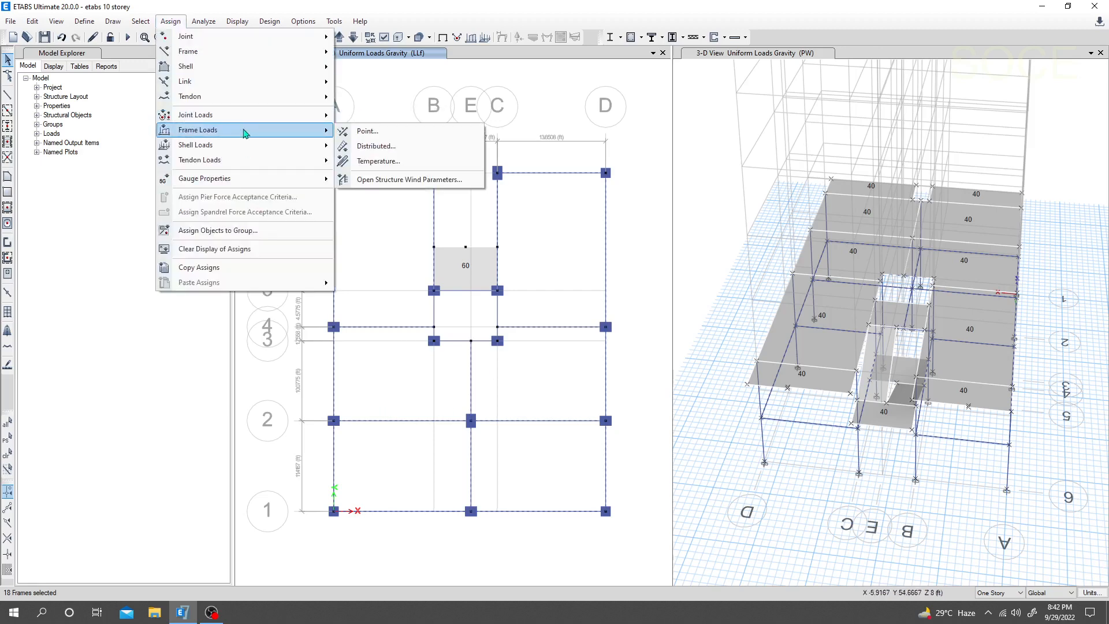
{"action": "left_click", "coordinate": [372, 147]}
{"action": "left_click_drag", "start_coordinate": [494, 198], "coordinate": [121, 141]}
{"action": "left_click", "coordinate": [171, 175]}
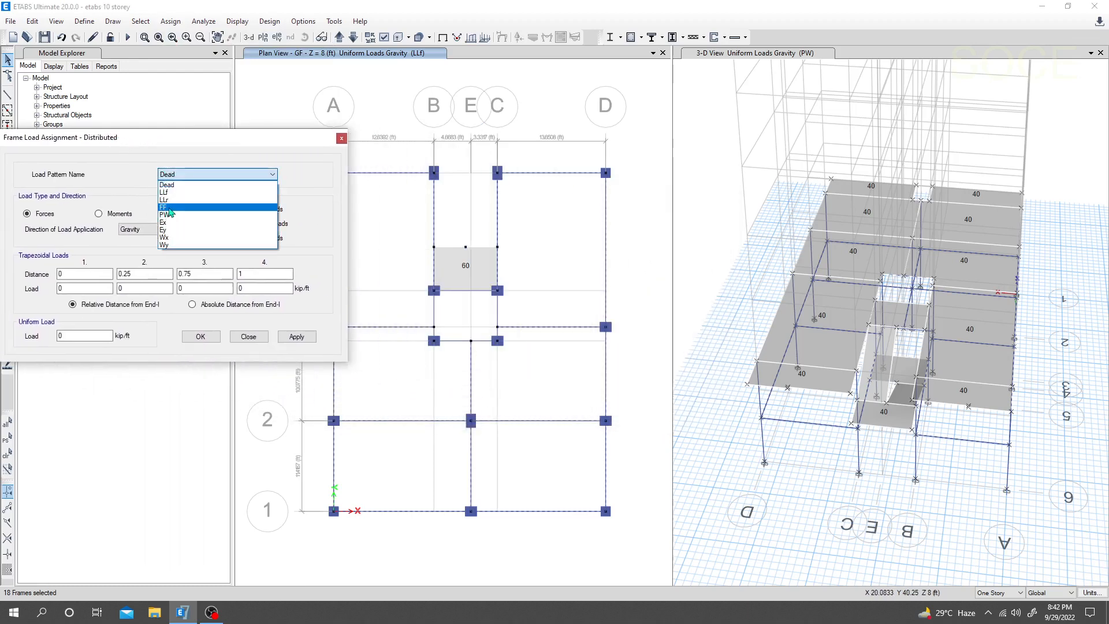
{"action": "left_click", "coordinate": [168, 215]}
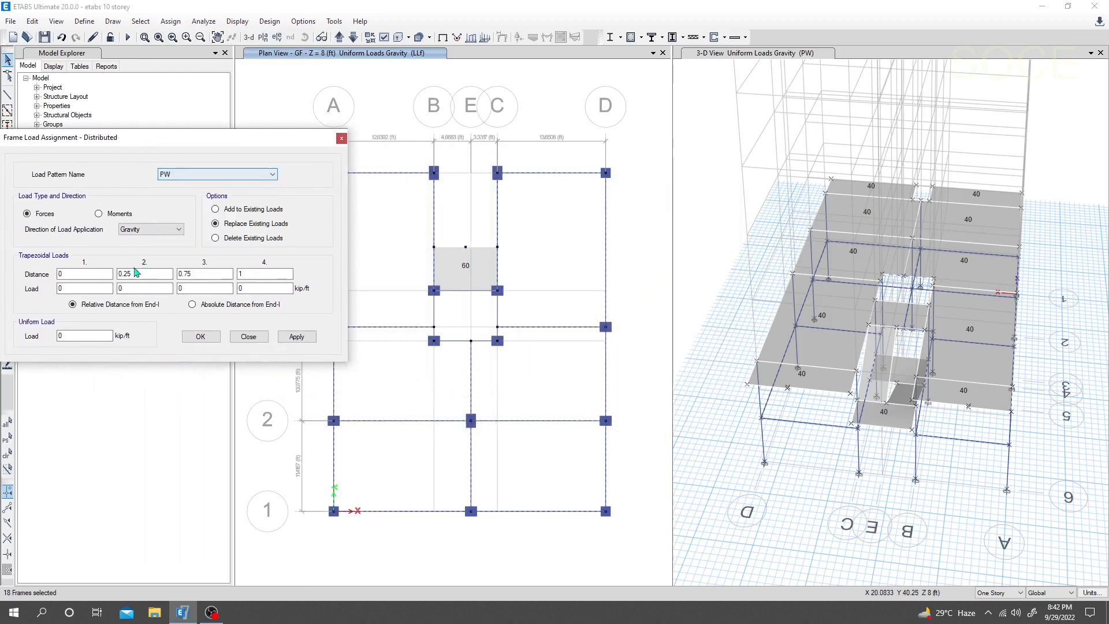
{"action": "double_click", "coordinate": [61, 335]}
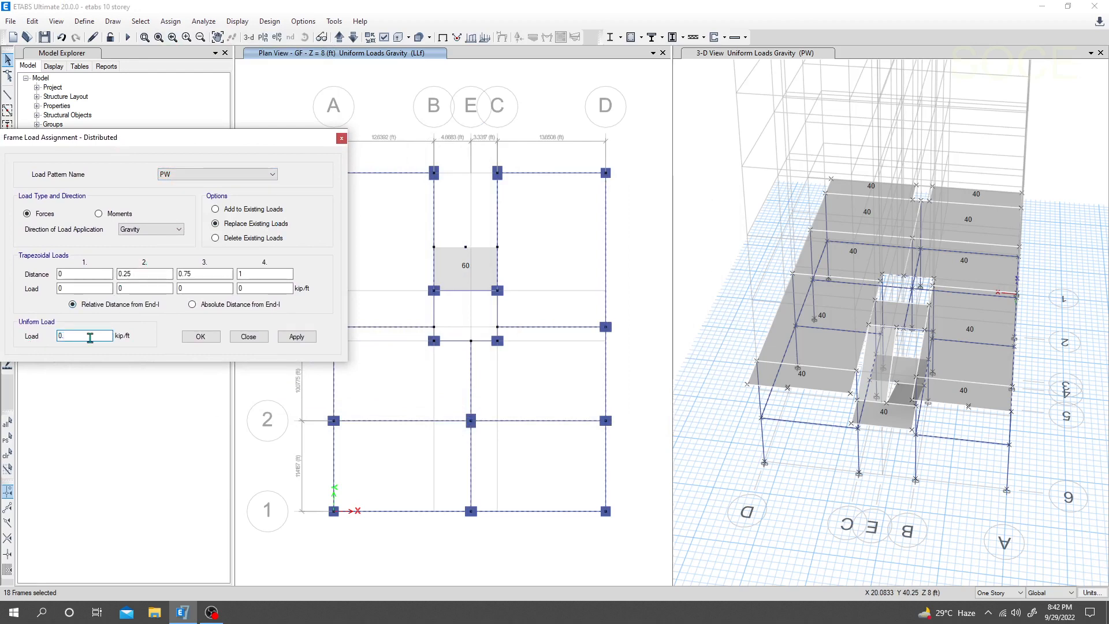
{"action": "key", "text": "BackSpace"}
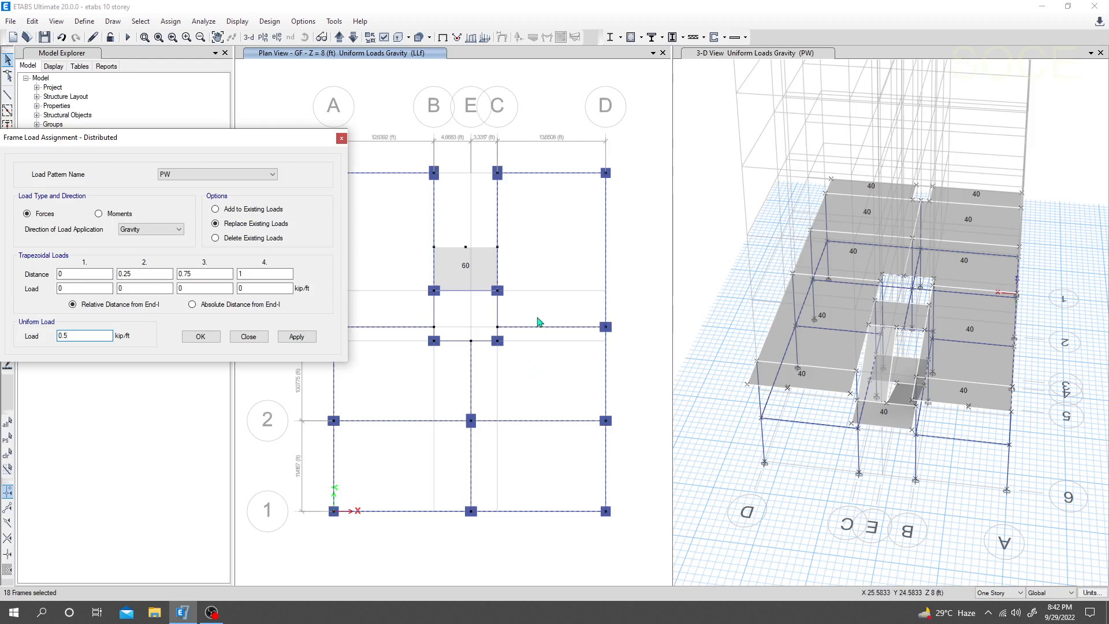
{"action": "left_click", "coordinate": [295, 336]}
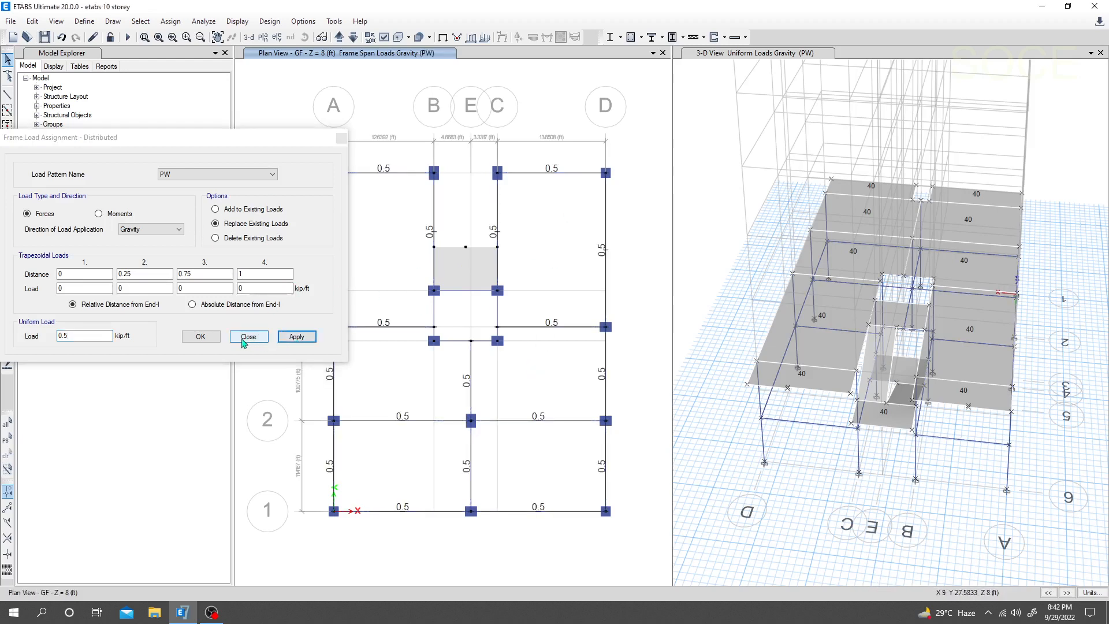
{"action": "left_click", "coordinate": [244, 339]}
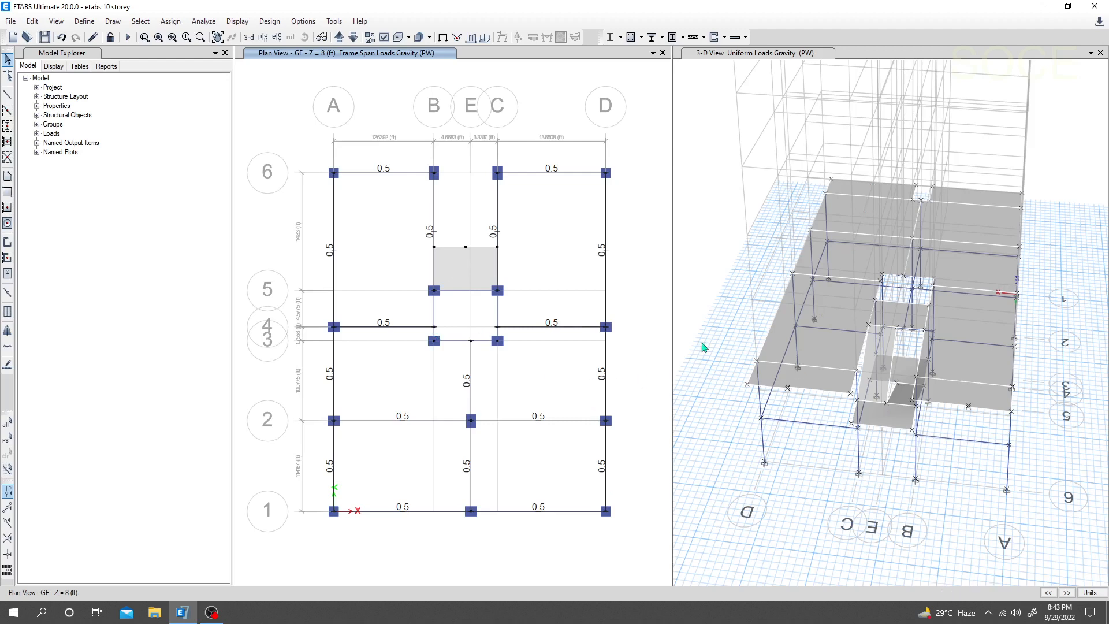
Step: Switch the plan to Story1 (Z = 18 ft), select everything on it and add the two inclined stair flights in the 3-D view
{"action": "mouse_move", "coordinate": [685, 349]}
{"action": "middle_mouse_down"}
{"action": "mouse_move", "coordinate": [697, 360]}
{"action": "mouse_move", "coordinate": [667, 373]}
{"action": "middle_mouse_up"}
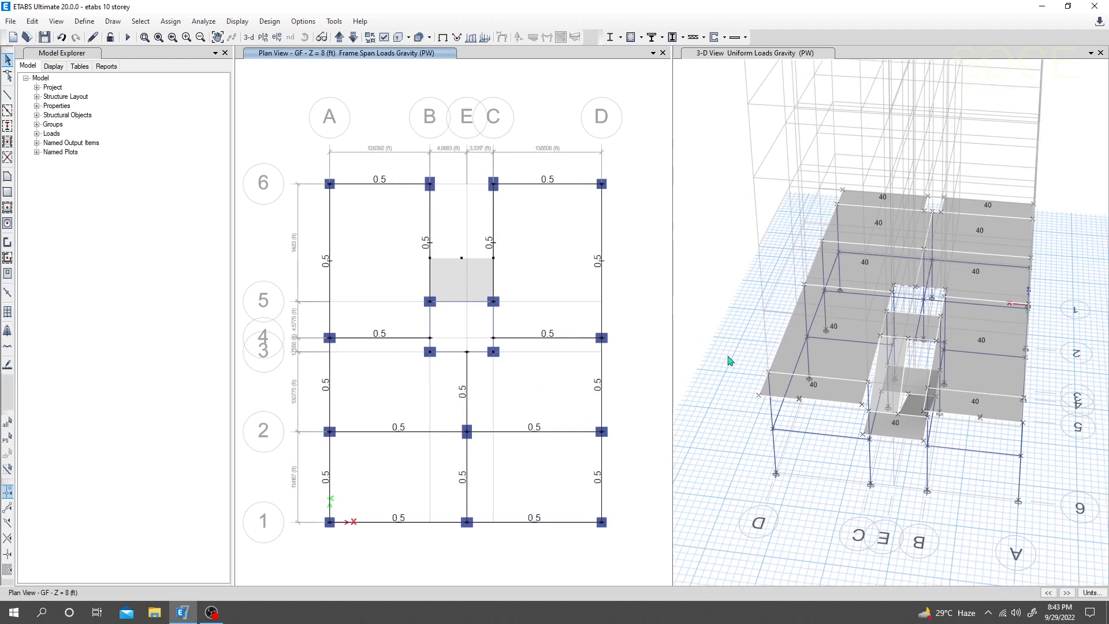
{"action": "left_click", "coordinate": [339, 38]}
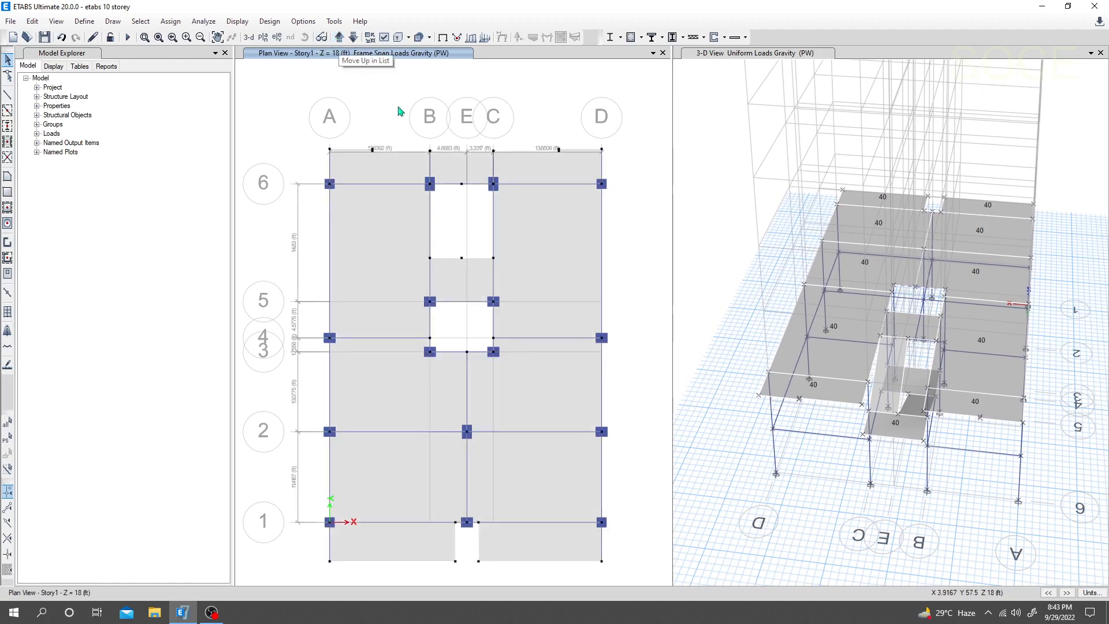
{"action": "middle_click_drag", "start_coordinate": [397, 110], "coordinate": [390, 72]}
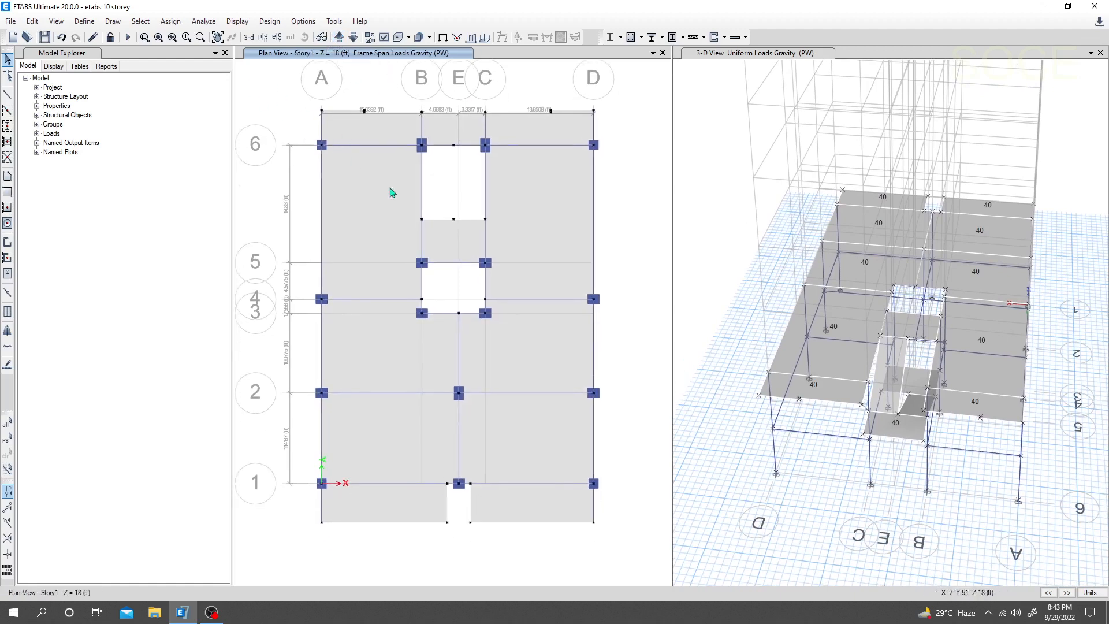
{"action": "key", "text": "ctrl+shift+a"}
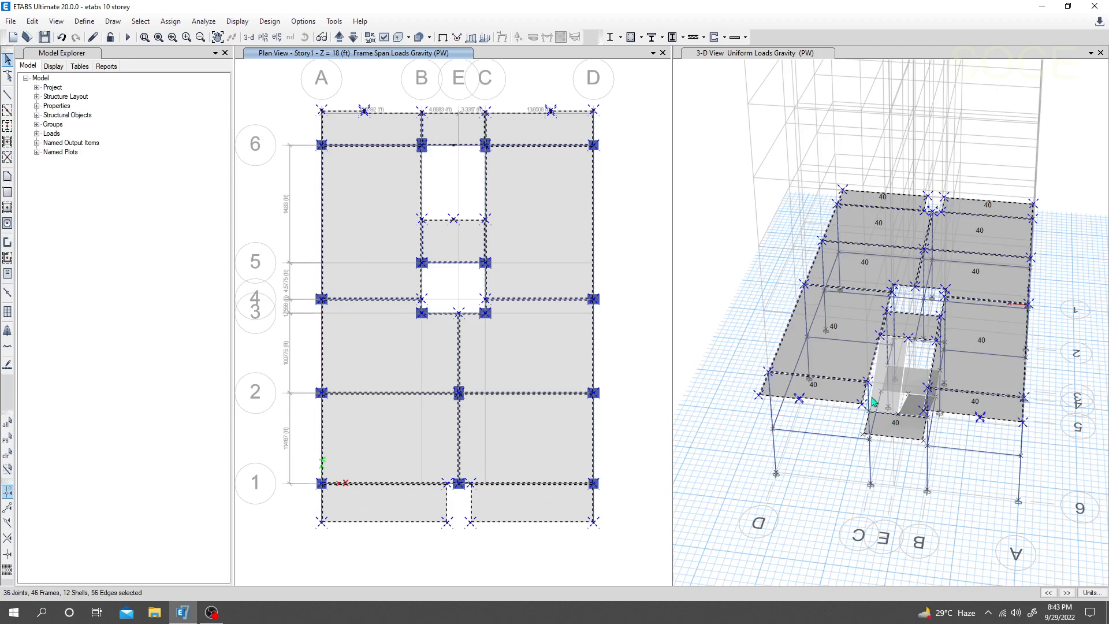
{"action": "scroll", "coordinate": [882, 400], "scroll_direction": "up", "scroll_amount": 3}
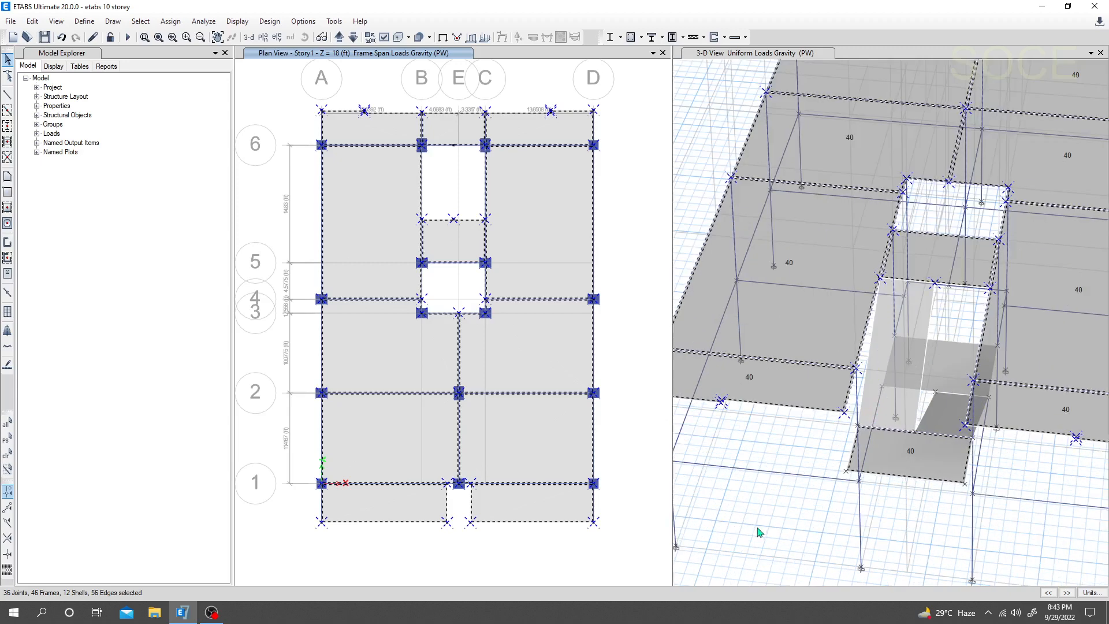
{"action": "middle_click_drag", "start_coordinate": [774, 528], "coordinate": [770, 530]}
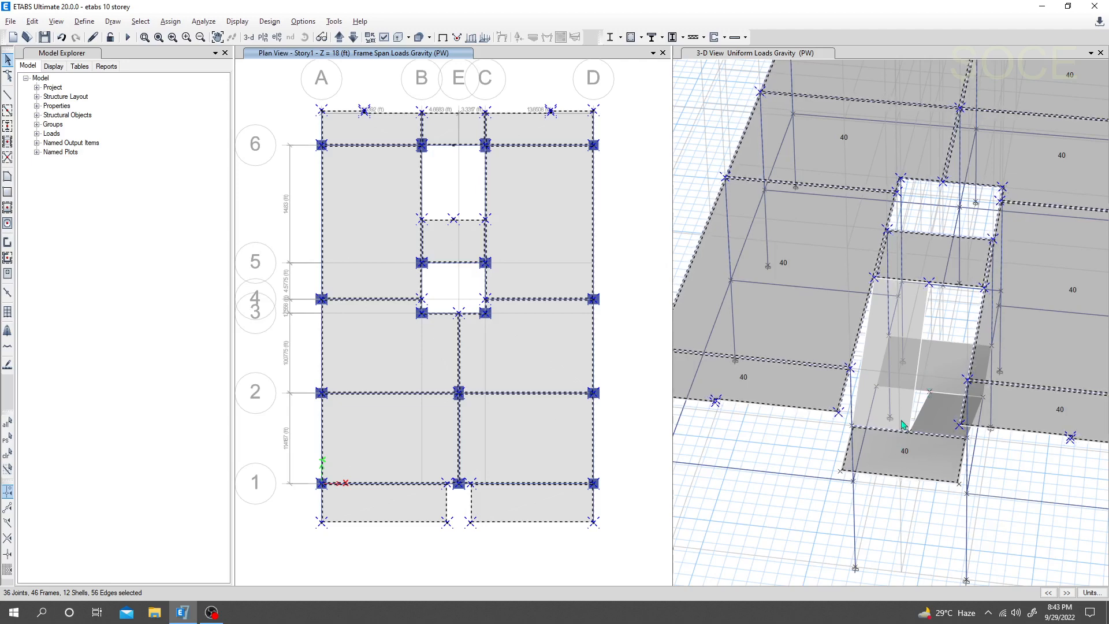
{"action": "scroll", "coordinate": [904, 425], "scroll_direction": "up", "scroll_amount": 3}
{"action": "left_click", "coordinate": [906, 404]}
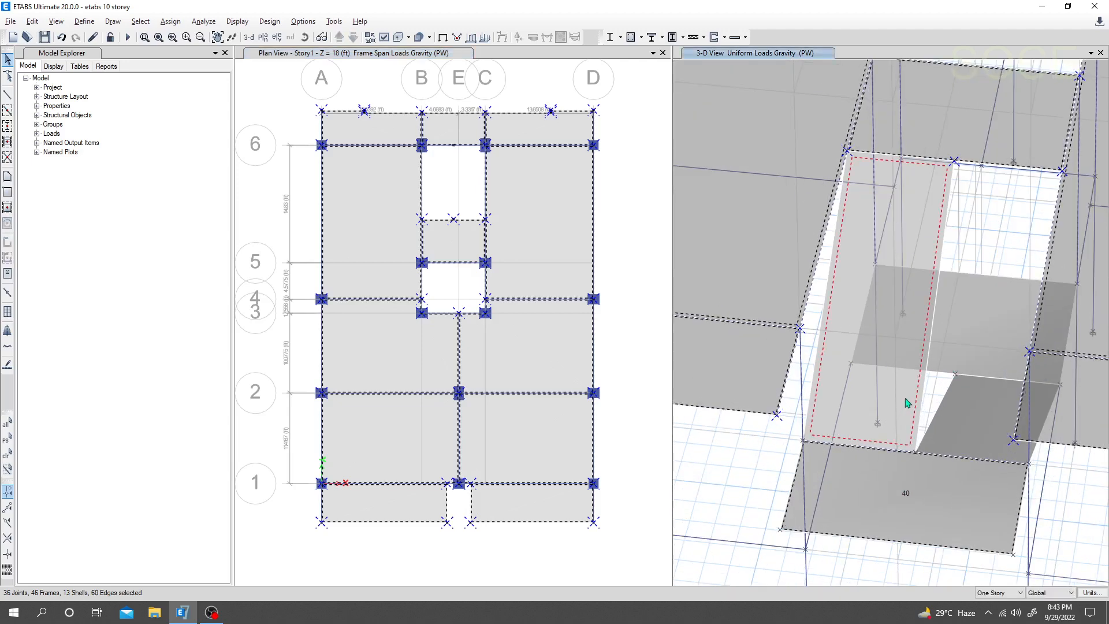
{"action": "left_click", "coordinate": [955, 419]}
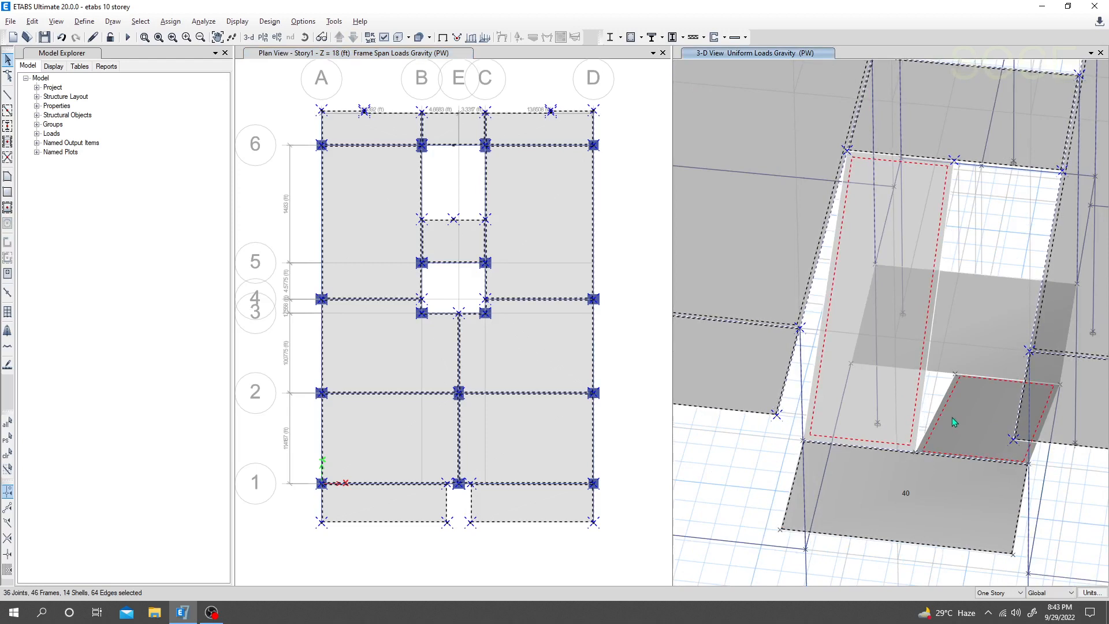
Step: Replicate the selected Story1 objects and stair flights onto Story2 through Story9, Story Roof and TR, keeping the originals
{"action": "scroll", "coordinate": [973, 403], "scroll_direction": "down", "scroll_amount": 2}
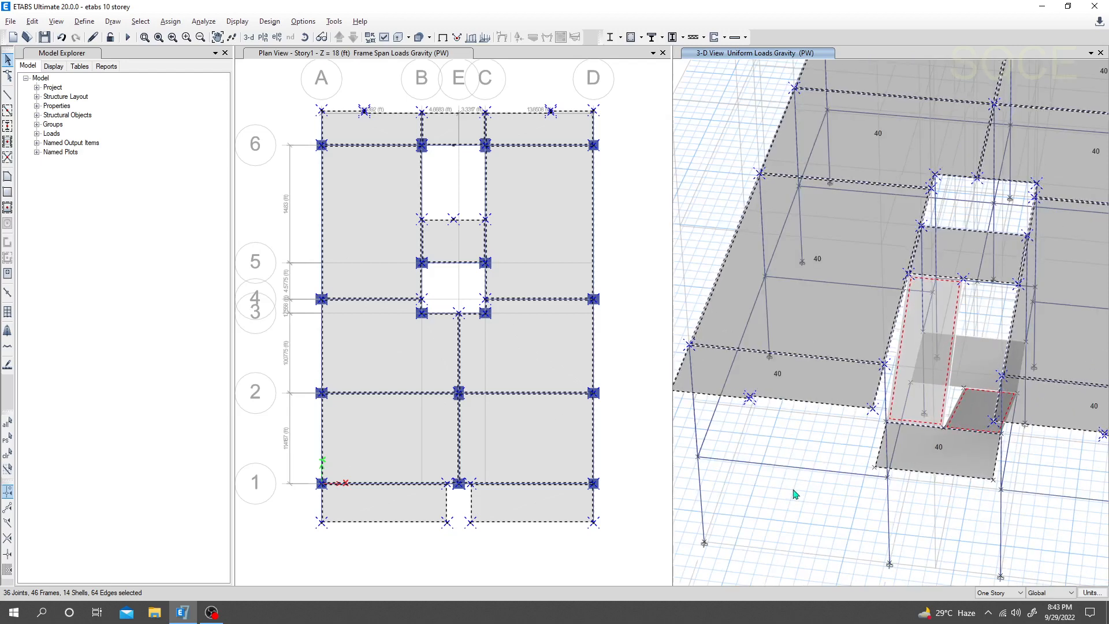
{"action": "scroll", "coordinate": [792, 490], "scroll_direction": "down", "scroll_amount": 3}
{"action": "scroll", "coordinate": [693, 319], "scroll_direction": "down", "scroll_amount": 5}
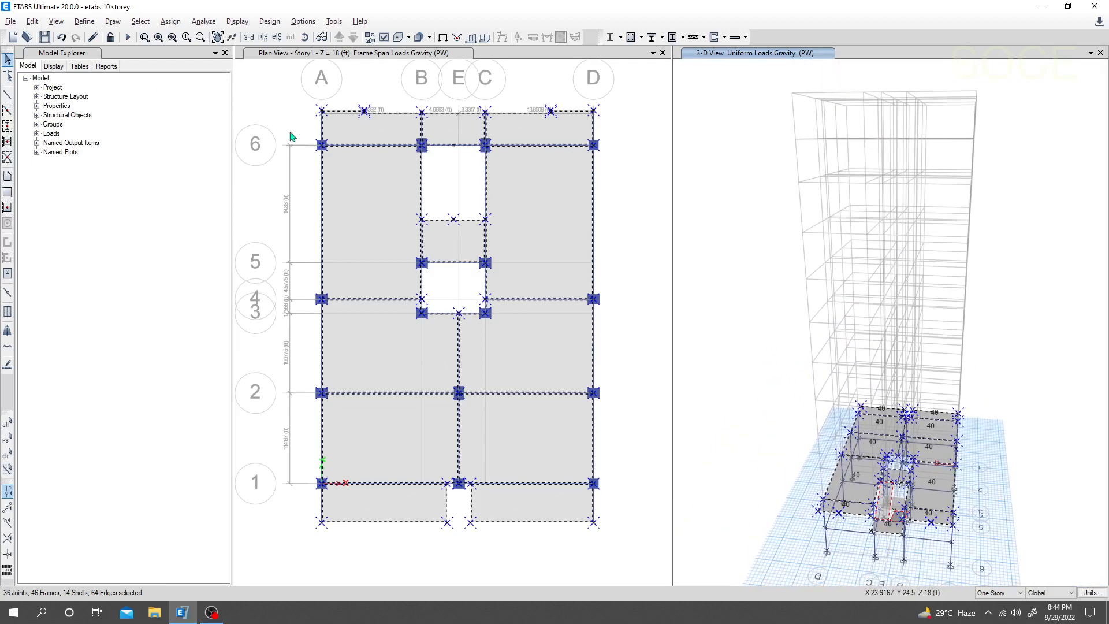
{"action": "left_click", "coordinate": [32, 21]}
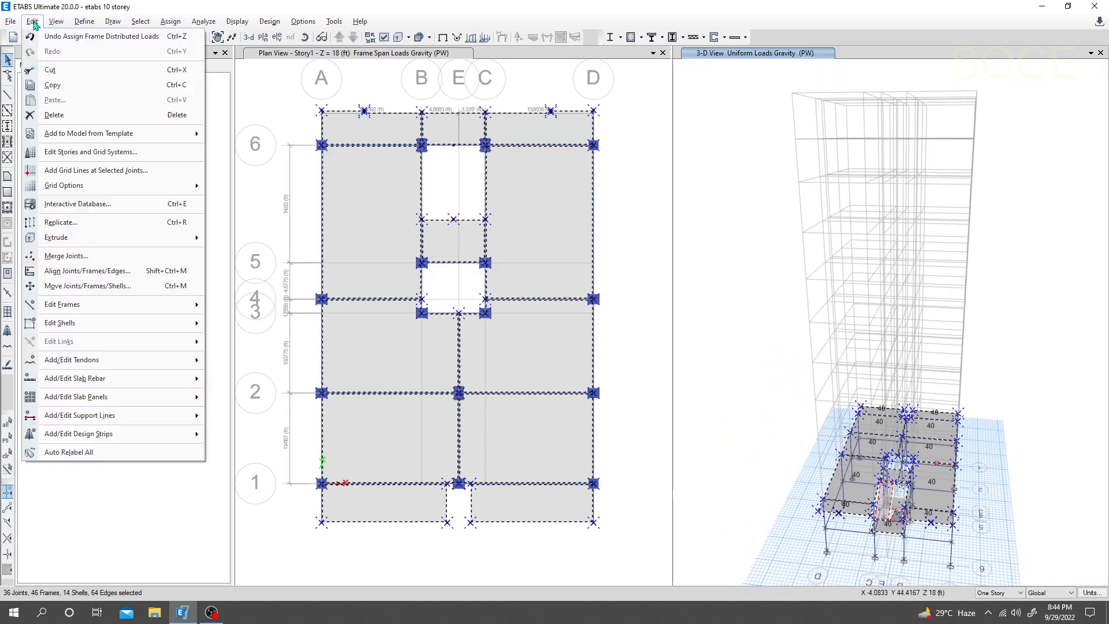
{"action": "left_click", "coordinate": [61, 223]}
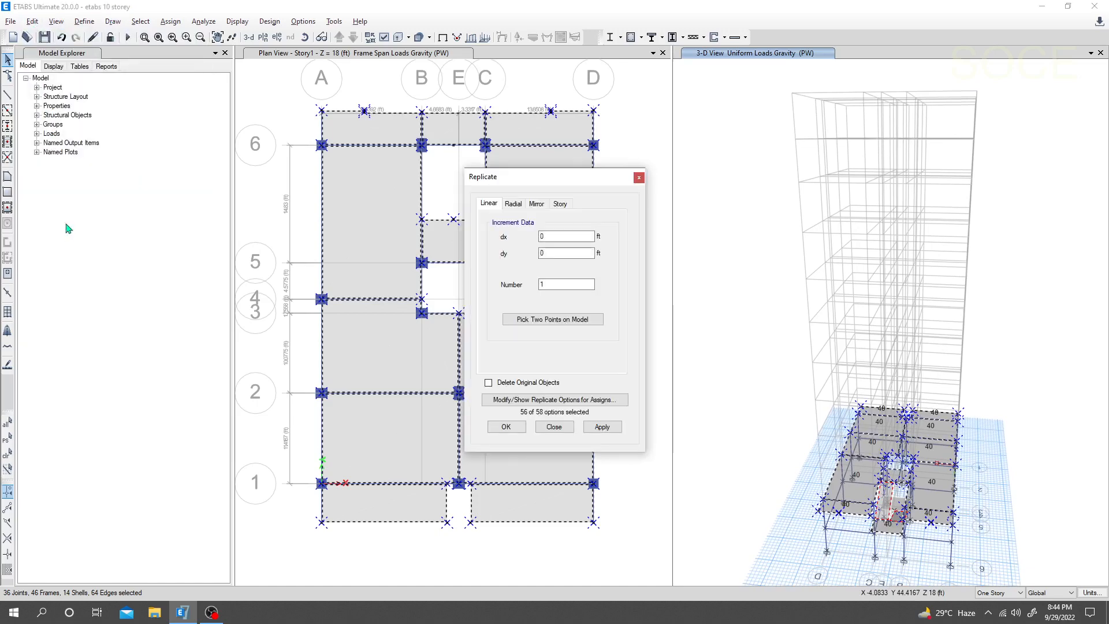
{"action": "left_click_drag", "start_coordinate": [558, 191], "coordinate": [119, 184]}
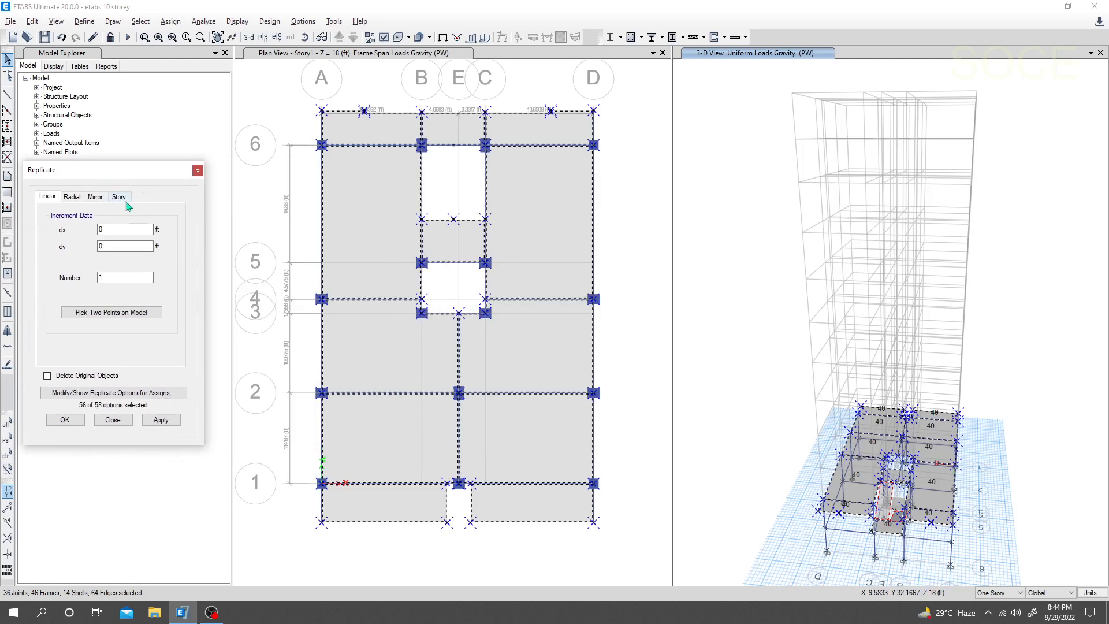
{"action": "left_click", "coordinate": [120, 197]}
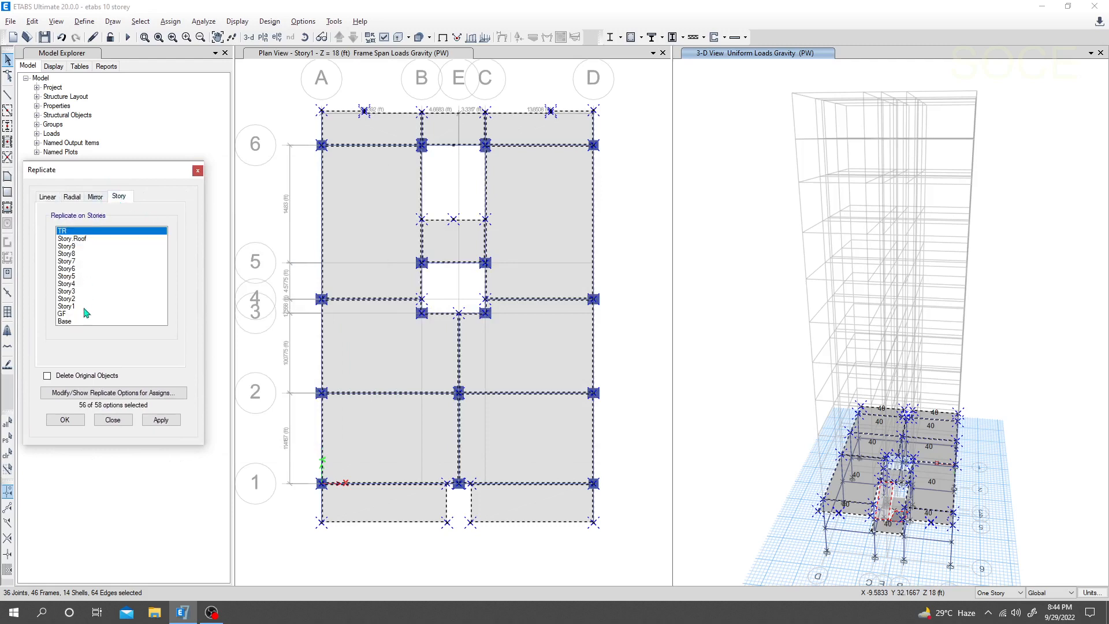
{"action": "left_click_drag", "start_coordinate": [79, 299], "coordinate": [85, 235]}
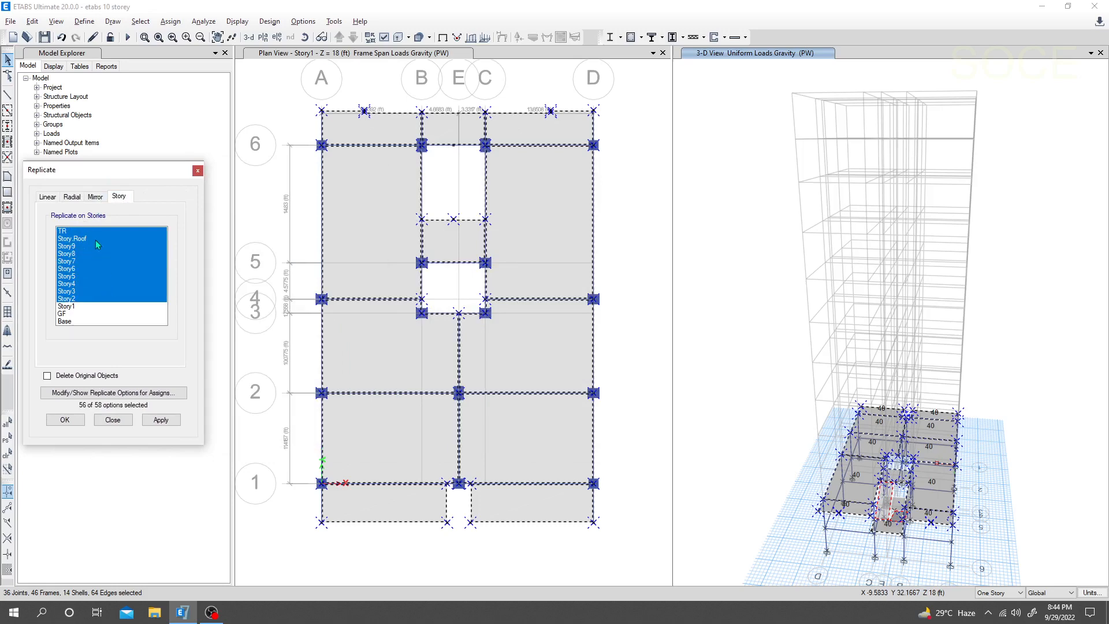
{"action": "left_click", "coordinate": [162, 421]}
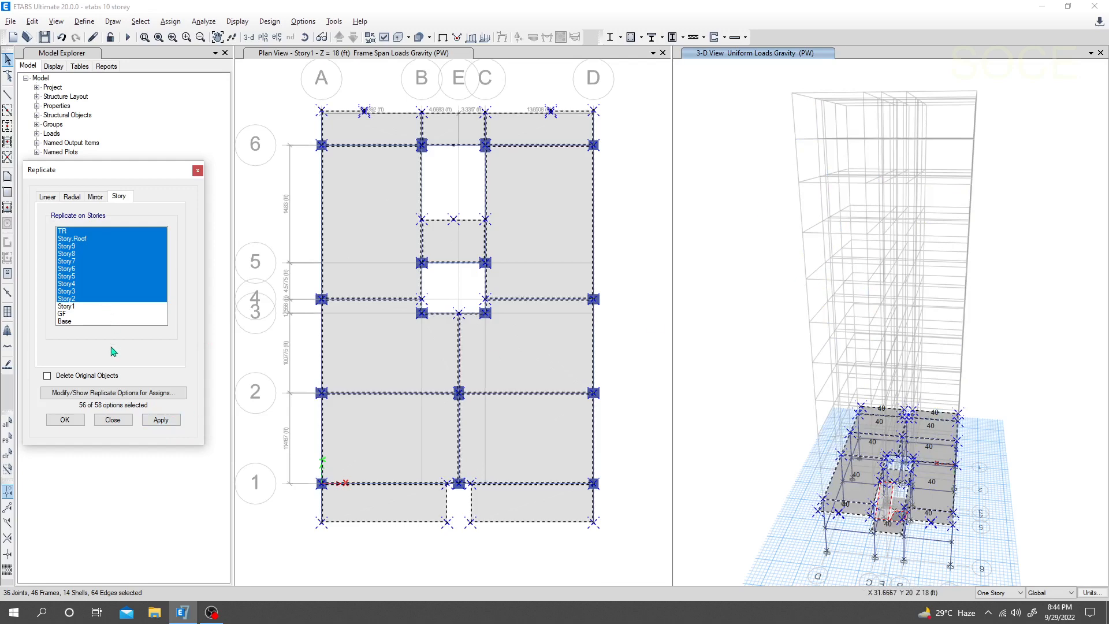
{"action": "left_click", "coordinate": [162, 421]}
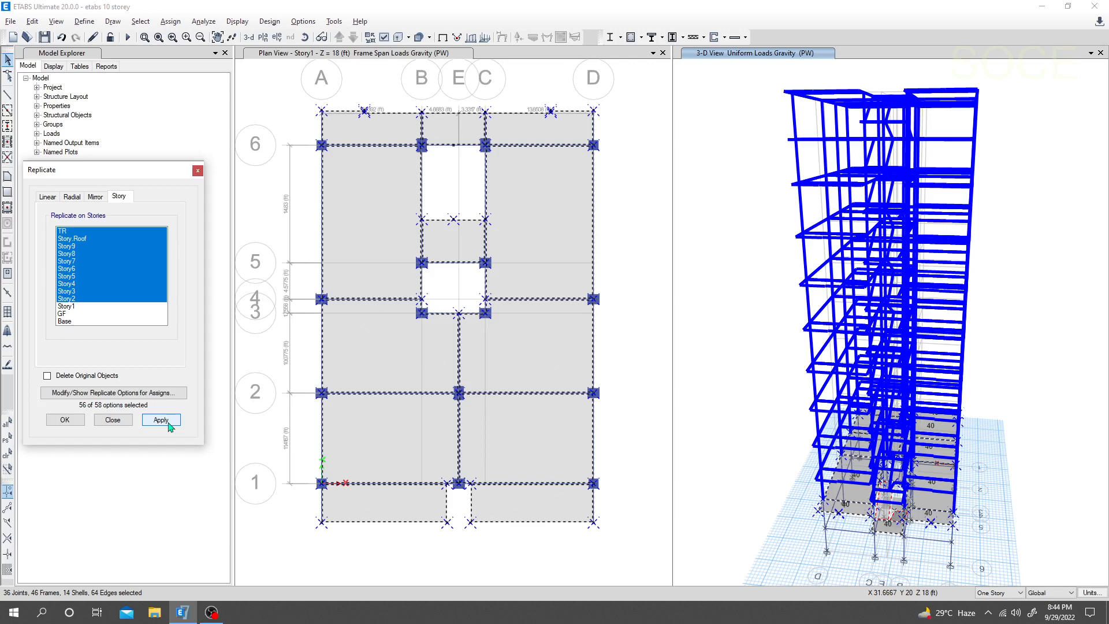
{"action": "left_click", "coordinate": [162, 421]}
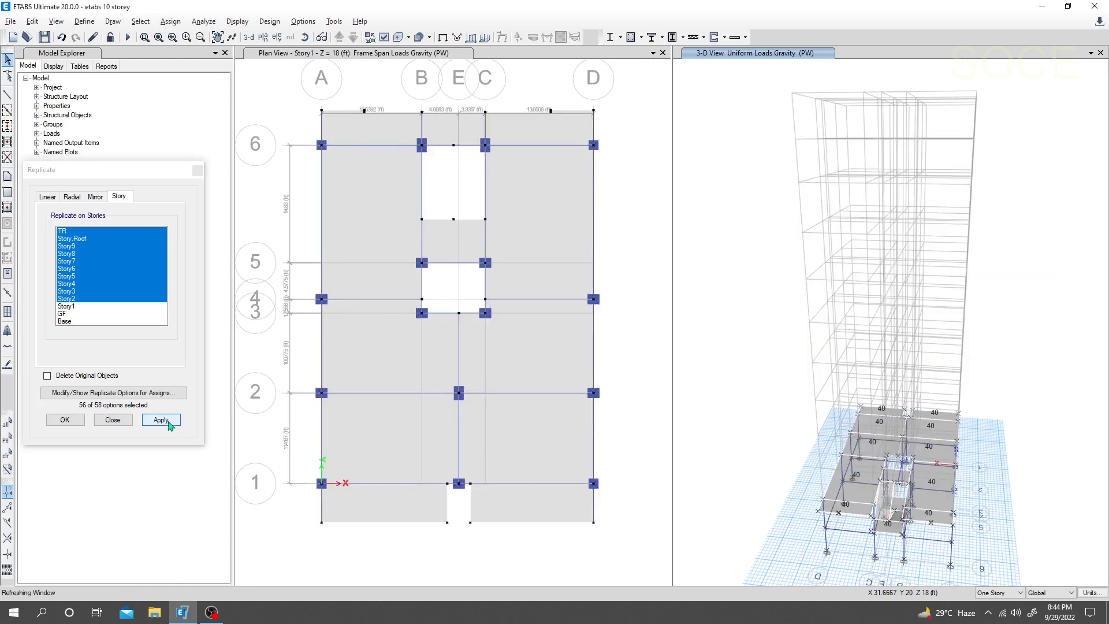
Step: Inspect the replicated stories in the 3-D view and switch the plan view to TR (Z = 114 ft)
{"action": "scroll", "coordinate": [721, 354], "scroll_direction": "up", "scroll_amount": 4}
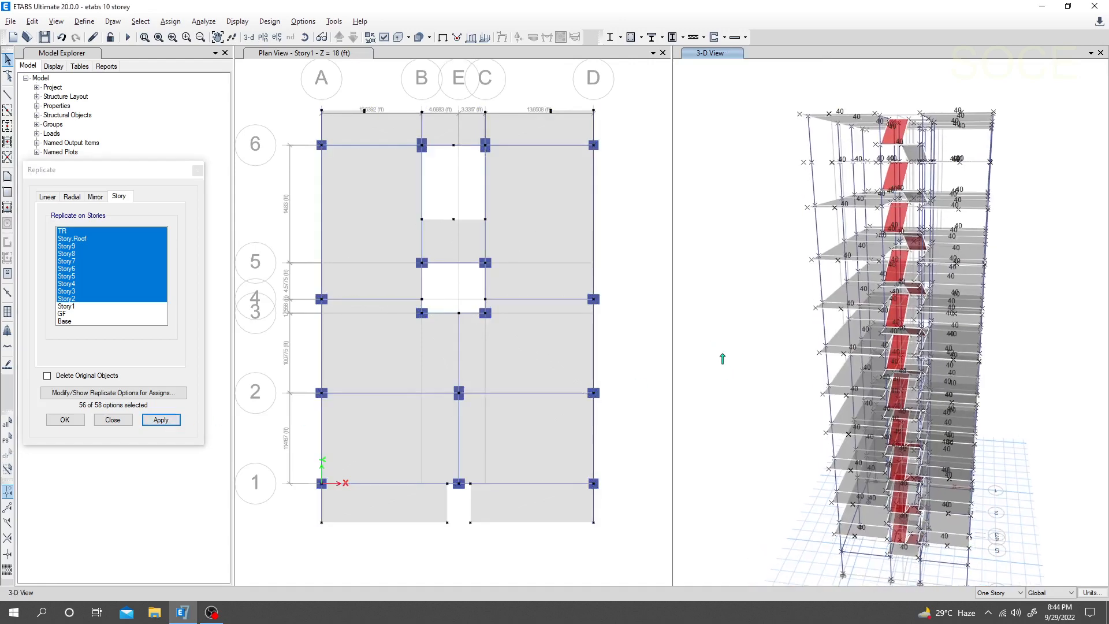
{"action": "middle_click_drag", "start_coordinate": [737, 311], "coordinate": [719, 382], "text": "shift"}
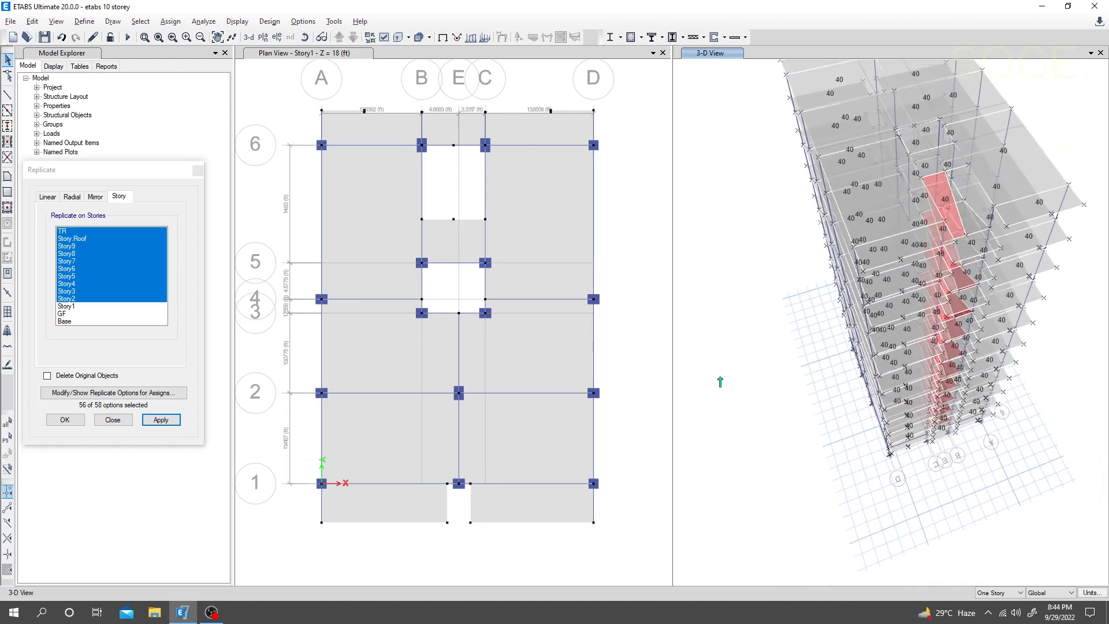
{"action": "left_click", "coordinate": [615, 363]}
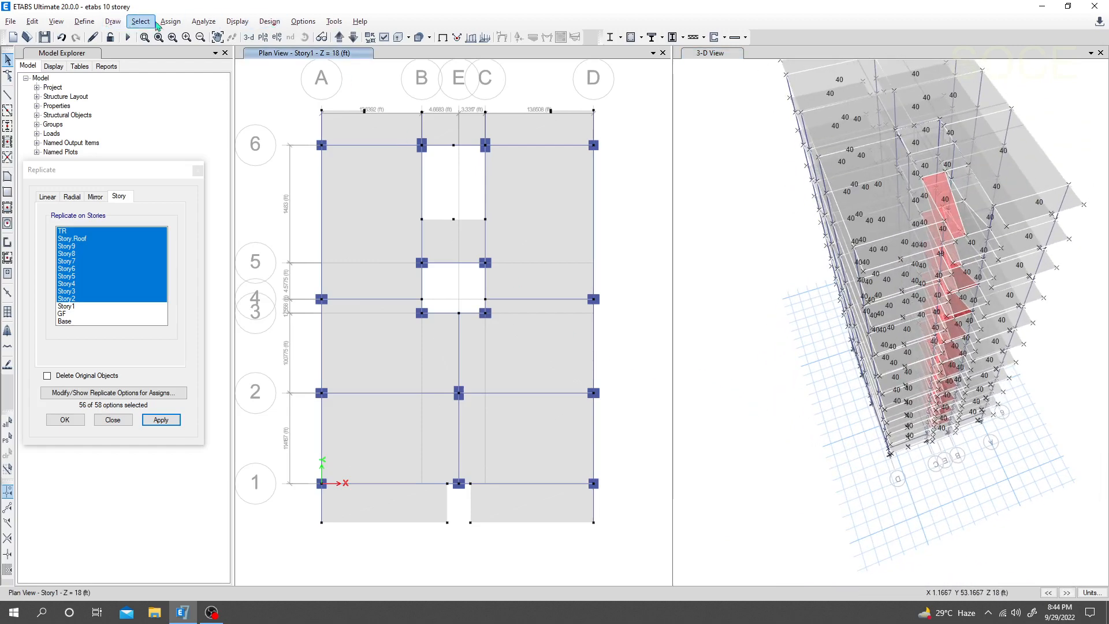
{"action": "left_click", "coordinate": [263, 36]}
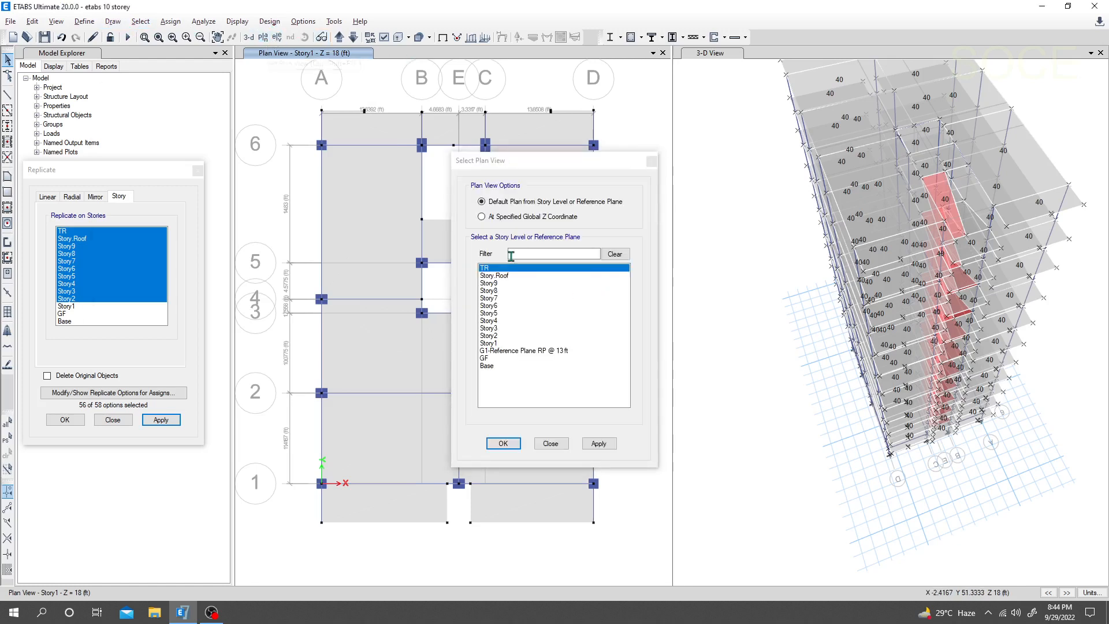
{"action": "left_click", "coordinate": [598, 443]}
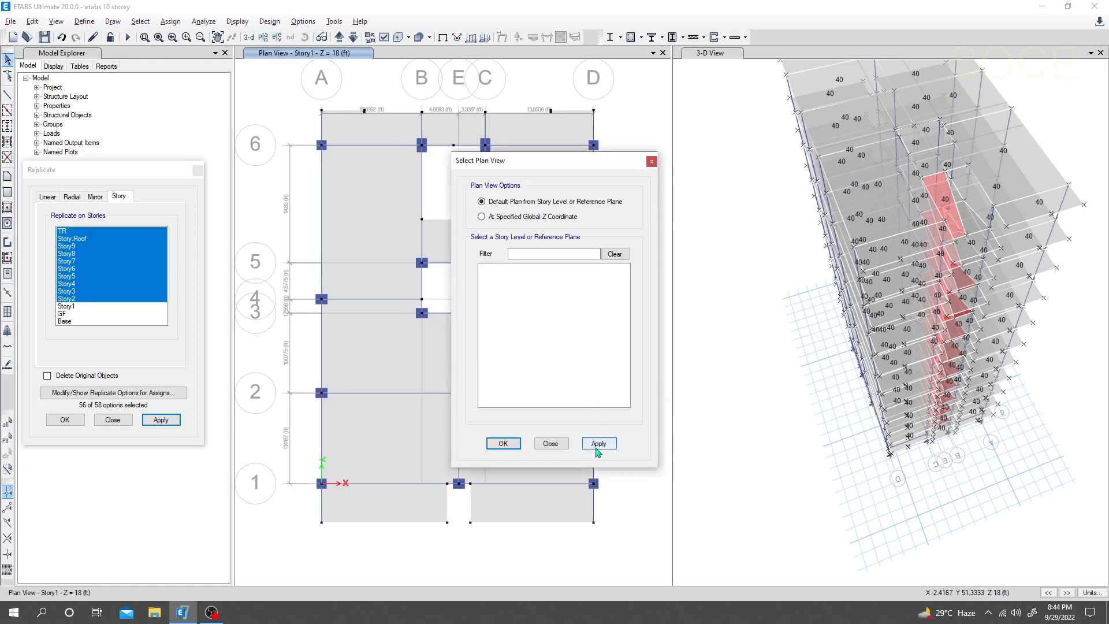
{"action": "left_click", "coordinate": [504, 444]}
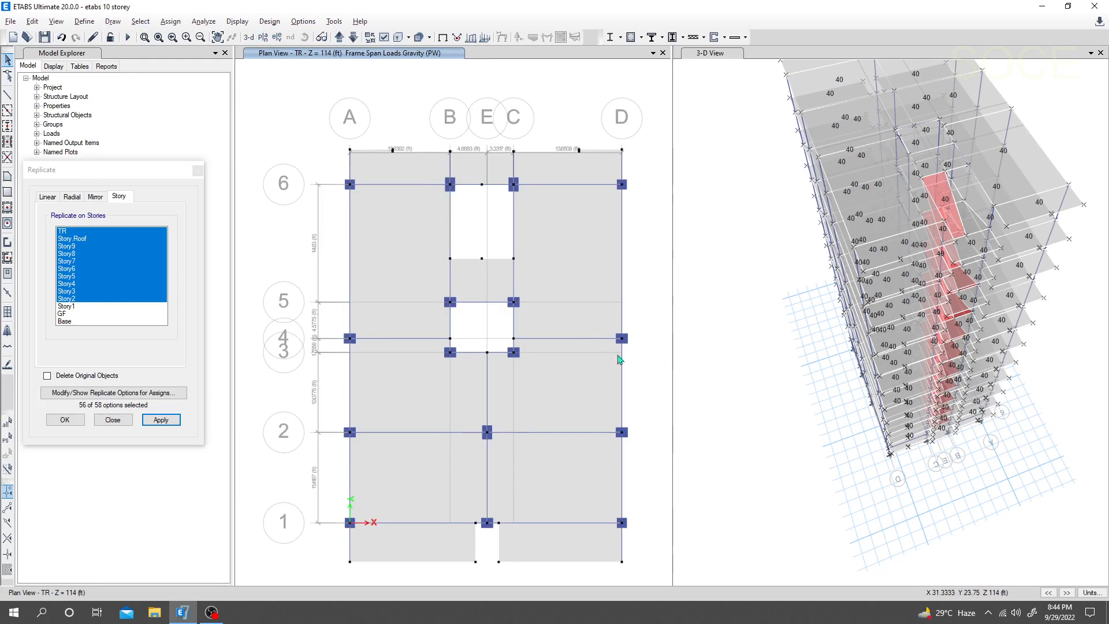
Step: On the TR plan, delete the columns, beams and slabs outside the core, keeping only the part between grids B–C and 3–6
{"action": "middle_click_drag", "start_coordinate": [651, 381], "coordinate": [627, 350]}
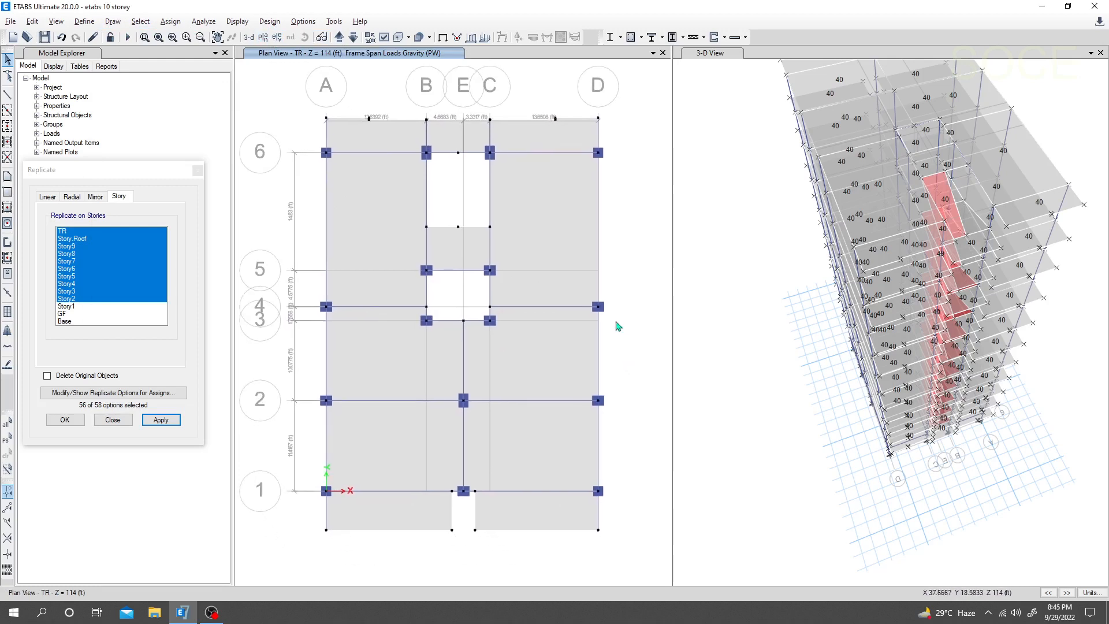
{"action": "left_click_drag", "start_coordinate": [628, 124], "coordinate": [589, 347]}
{"action": "left_click_drag", "start_coordinate": [553, 484], "coordinate": [537, 553]}
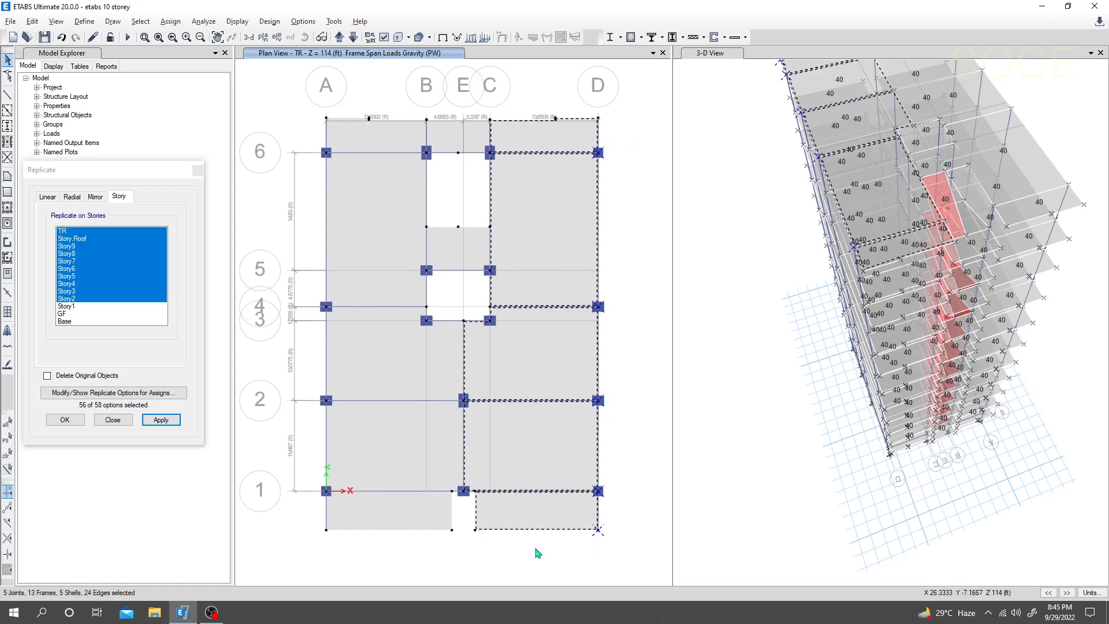
{"action": "key", "text": "Delete"}
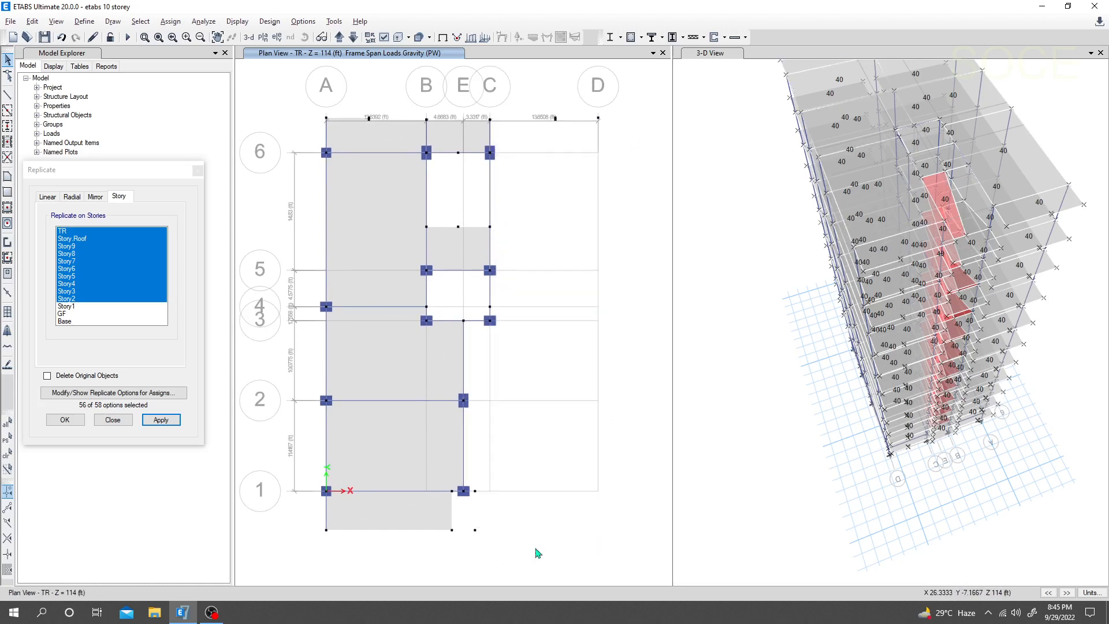
{"action": "left_click_drag", "start_coordinate": [555, 373], "coordinate": [264, 566]}
{"action": "key", "text": "Delete"}
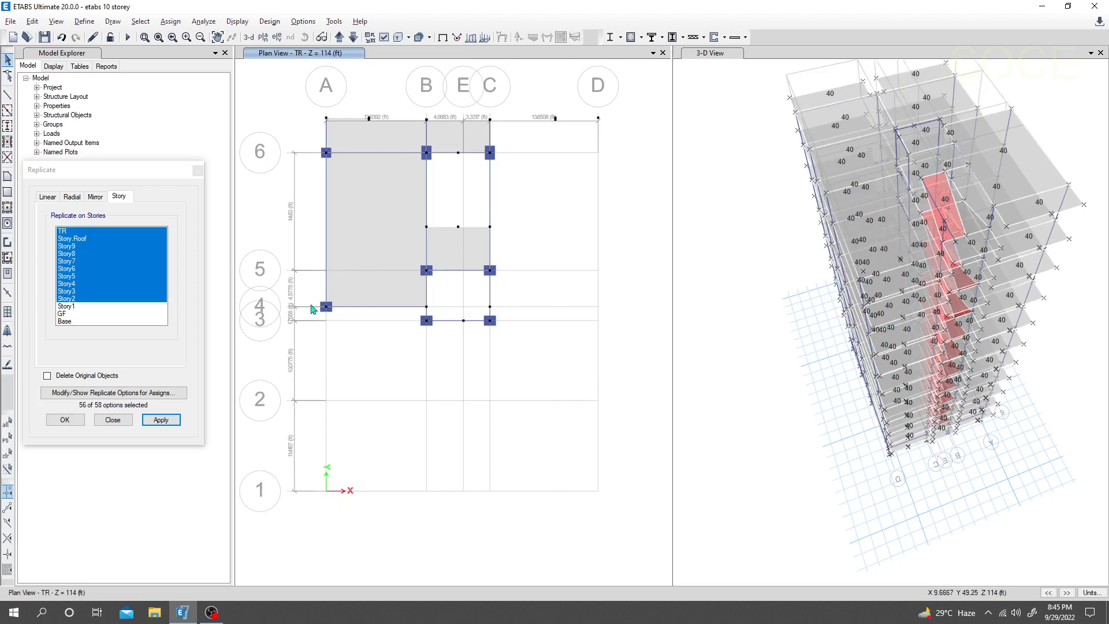
{"action": "left_click_drag", "start_coordinate": [403, 100], "coordinate": [287, 367]}
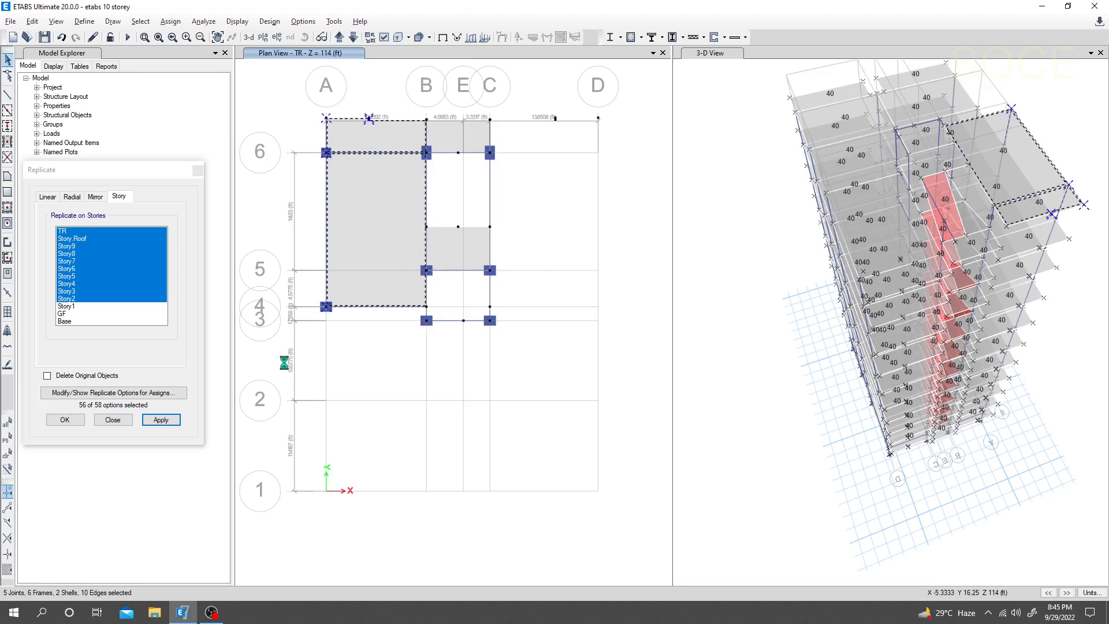
{"action": "key", "text": "Delete"}
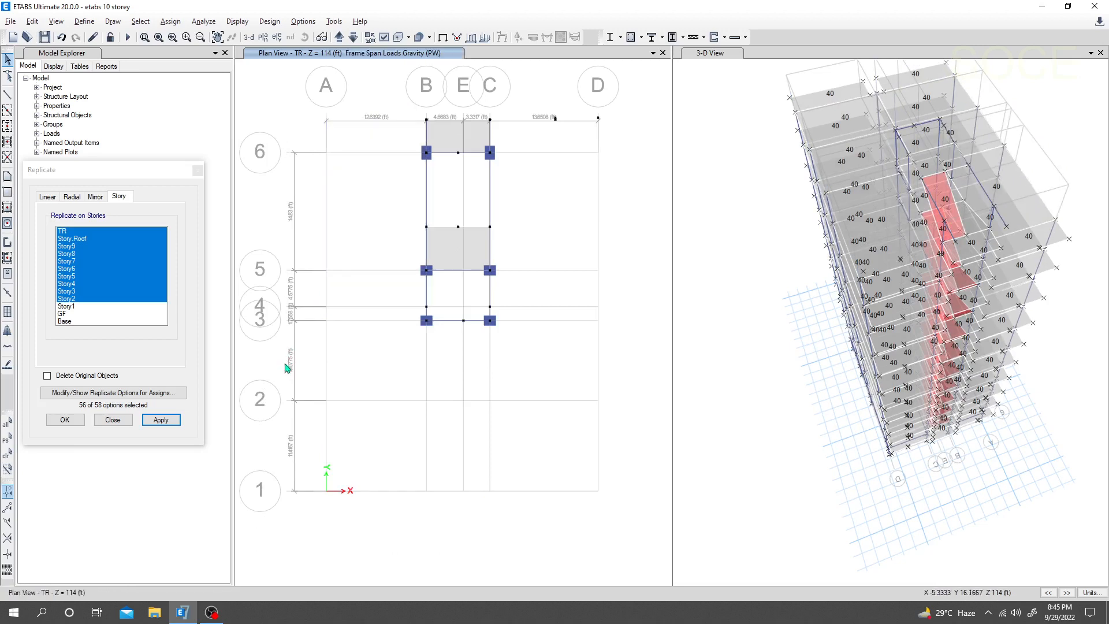
{"action": "middle_click_drag", "start_coordinate": [570, 235], "coordinate": [548, 287]}
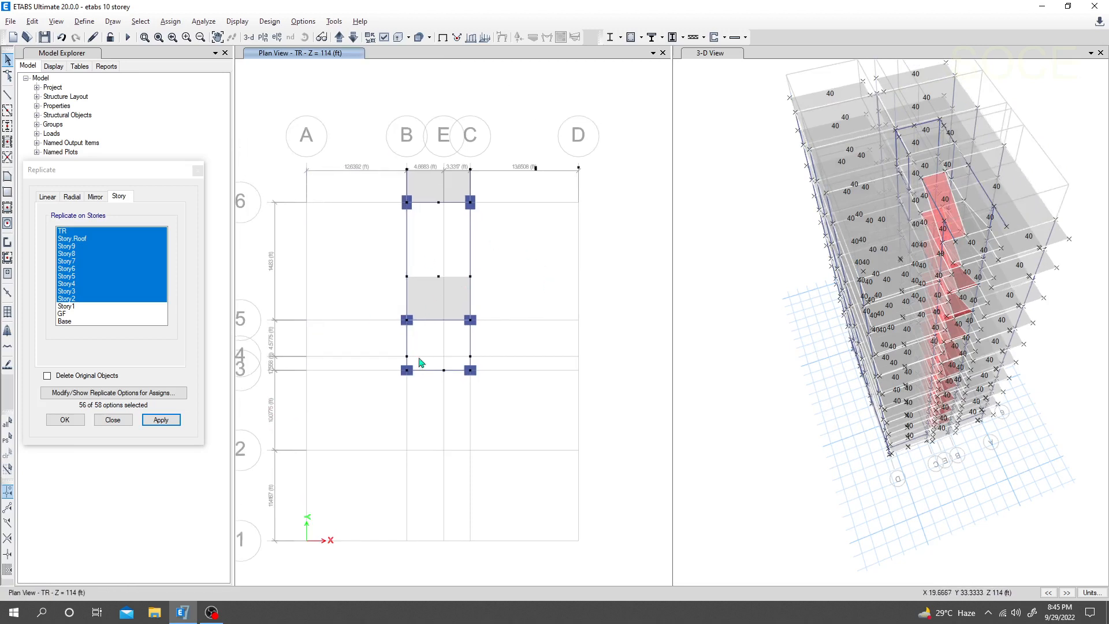
Step: Delete the TR slab panel between grids B and C beside grid 5, leaving the adjoining roof slab unselected
{"action": "middle_click_drag", "start_coordinate": [769, 302], "coordinate": [722, 375]}
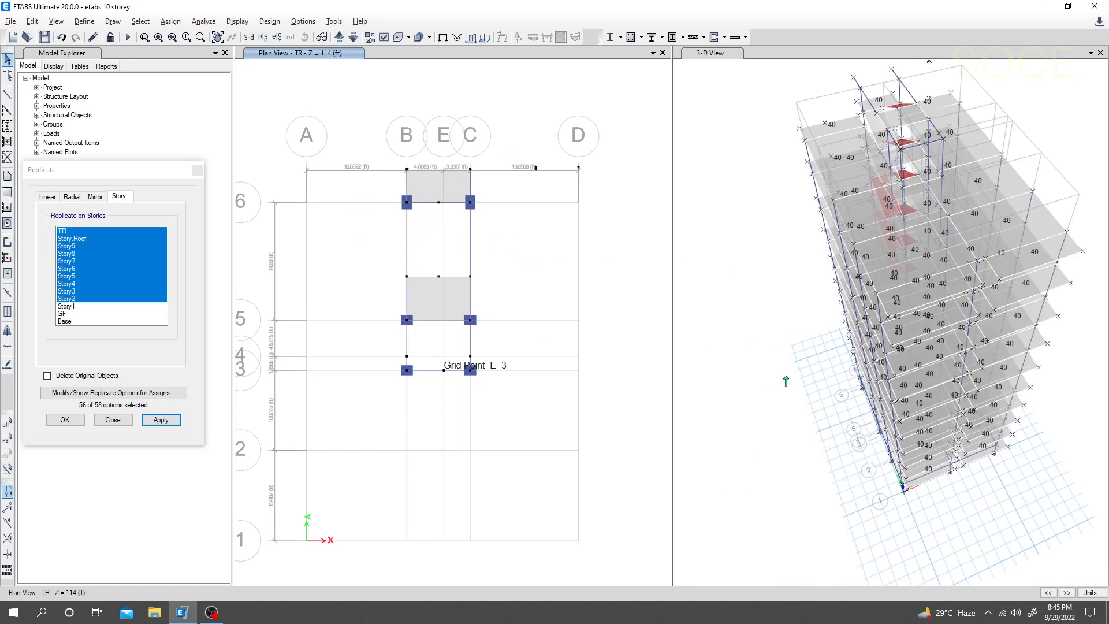
{"action": "middle_click_drag", "start_coordinate": [786, 382], "coordinate": [862, 382], "text": "shift"}
{"action": "scroll", "coordinate": [870, 134], "scroll_direction": "up", "scroll_amount": 4}
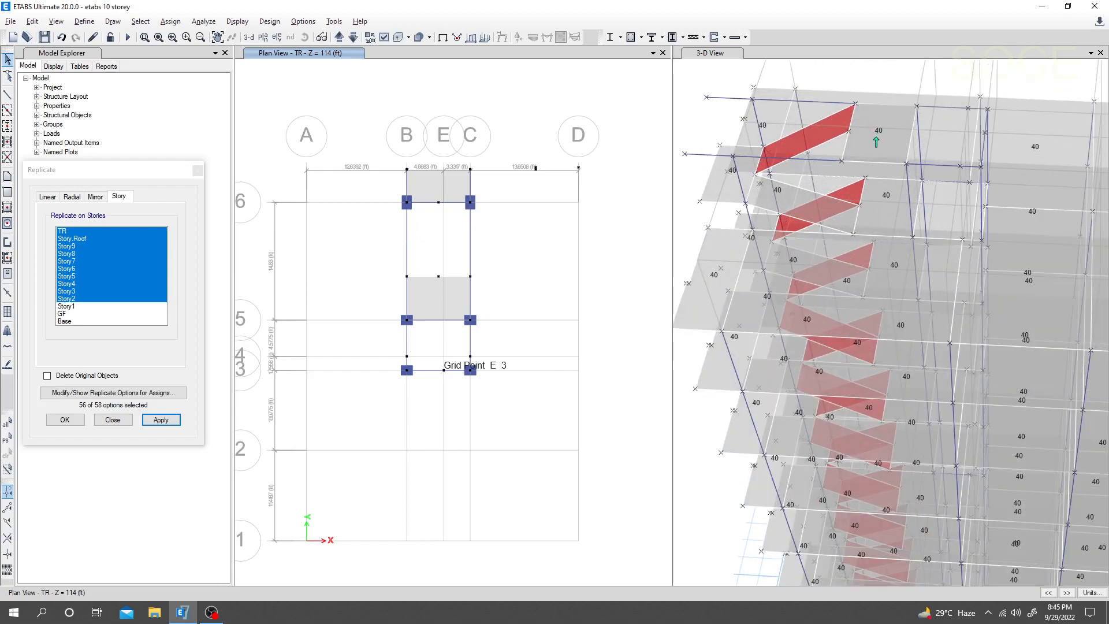
{"action": "left_click", "coordinate": [877, 142]}
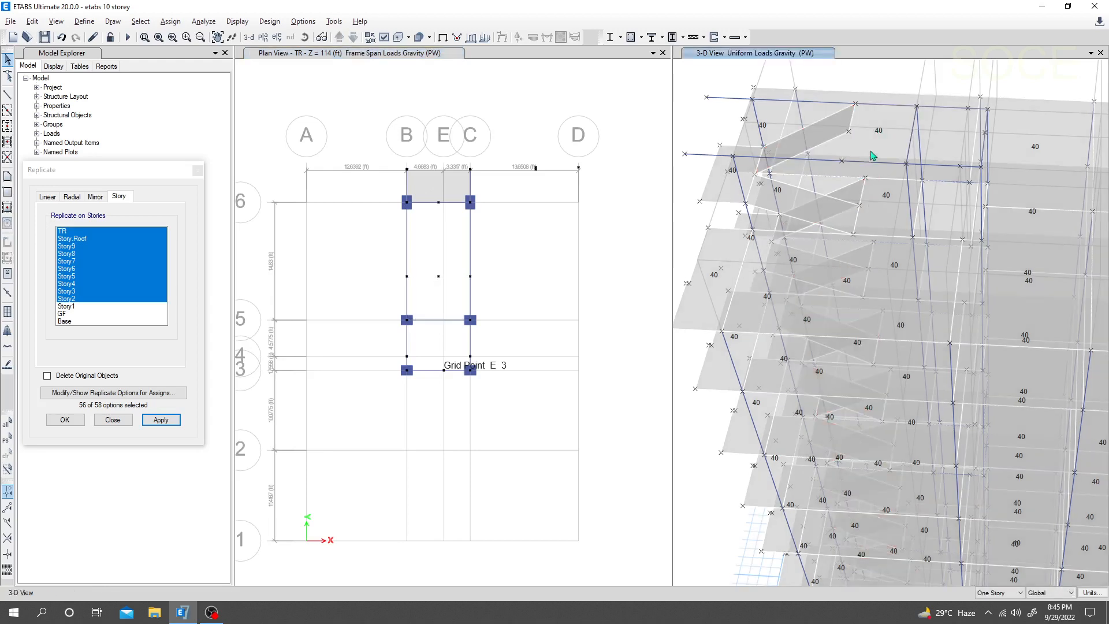
{"action": "left_click", "coordinate": [830, 137]}
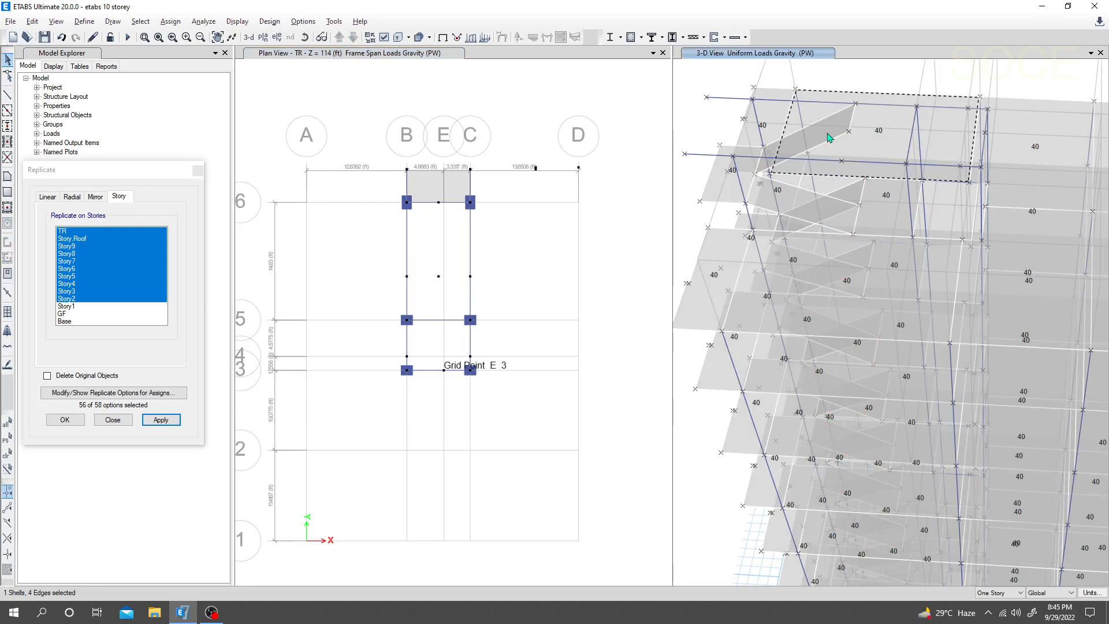
{"action": "left_click", "coordinate": [829, 138]}
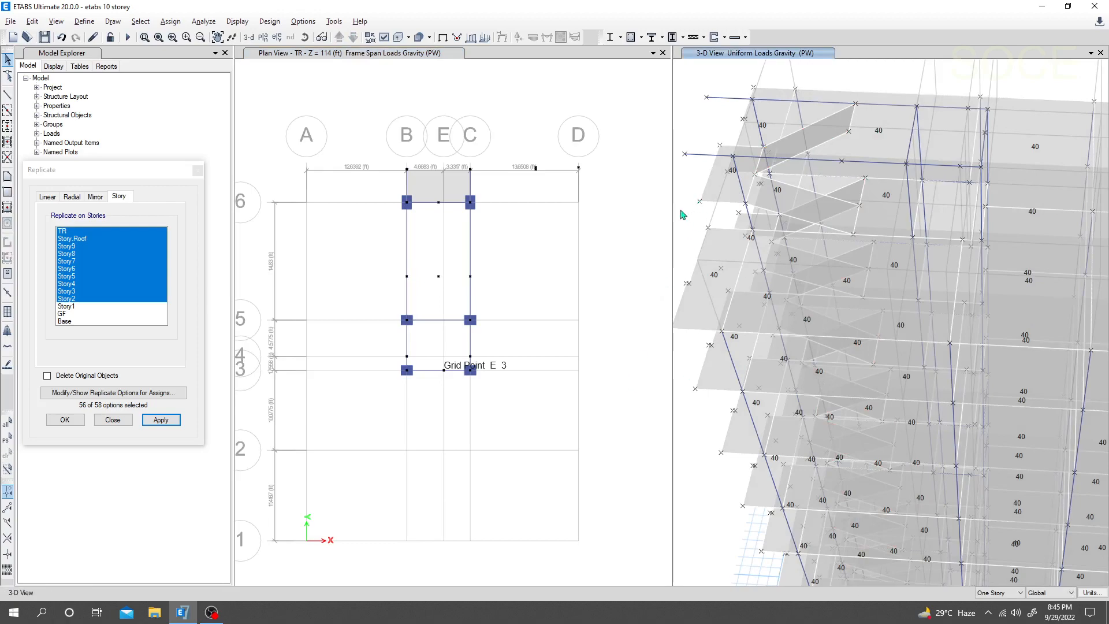
Step: Delete the topmost inclined stair flight leading up to TR in the 3-D view
{"action": "scroll", "coordinate": [726, 216], "scroll_direction": "up", "scroll_amount": 5}
{"action": "mouse_move", "coordinate": [767, 166]}
{"action": "middle_mouse_down", "text": "shift"}
{"action": "mouse_move", "coordinate": [785, 147]}
{"action": "mouse_move", "coordinate": [771, 146]}
{"action": "mouse_move", "coordinate": [771, 165]}
{"action": "middle_mouse_up", "text": "shift"}
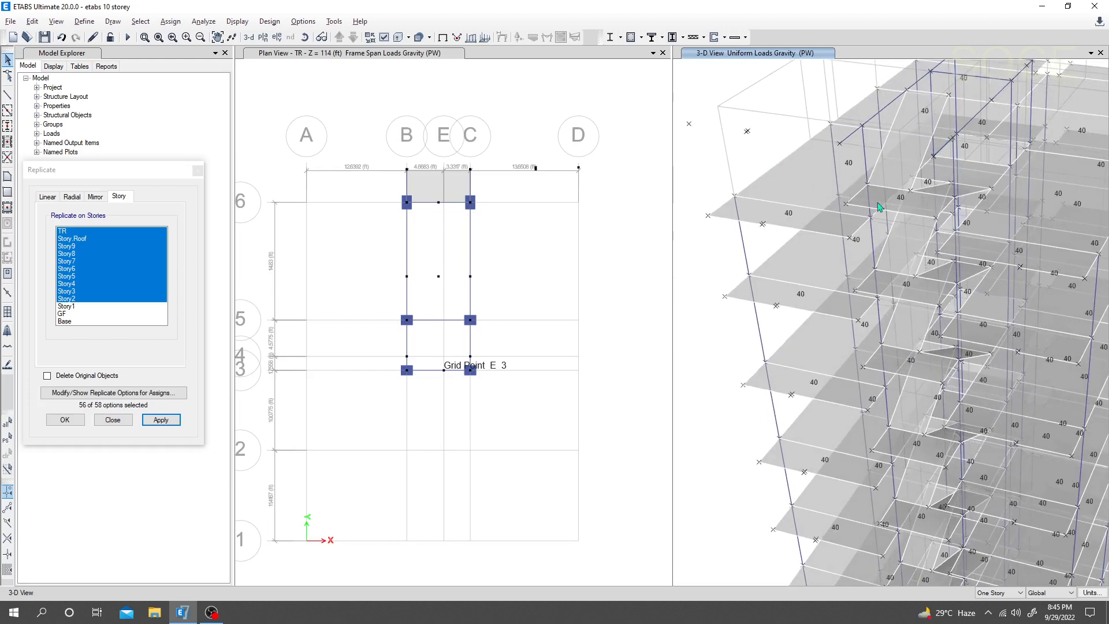
{"action": "left_click", "coordinate": [907, 117]}
{"action": "left_click", "coordinate": [907, 118]}
{"action": "middle_click_drag", "start_coordinate": [908, 172], "coordinate": [867, 144], "text": "shift"}
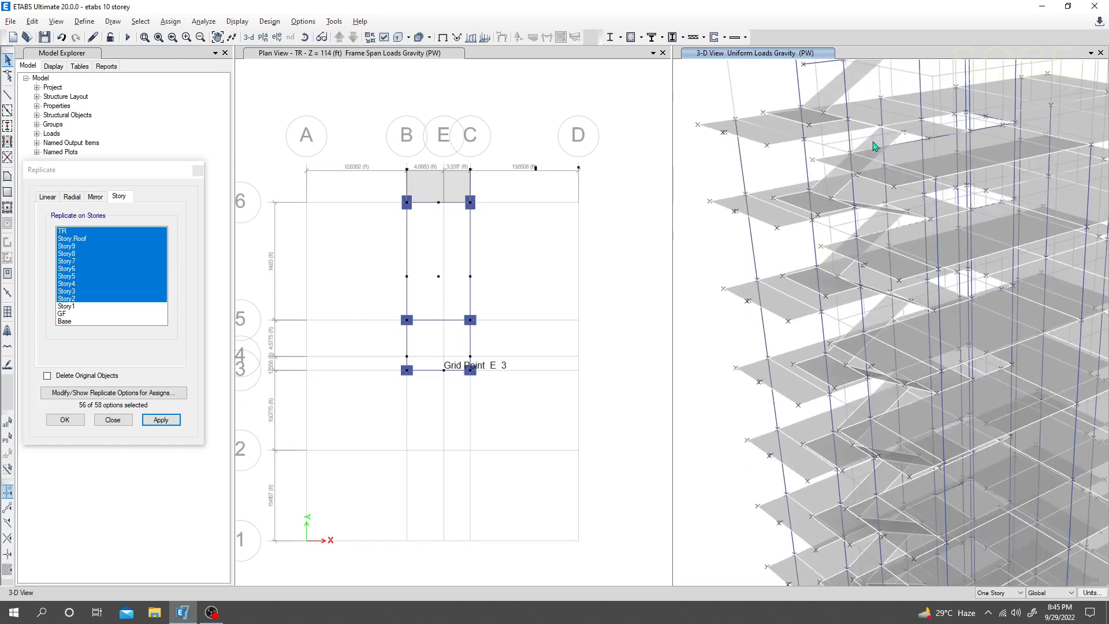
{"action": "left_click", "coordinate": [834, 96]}
{"action": "key", "text": "Delete"}
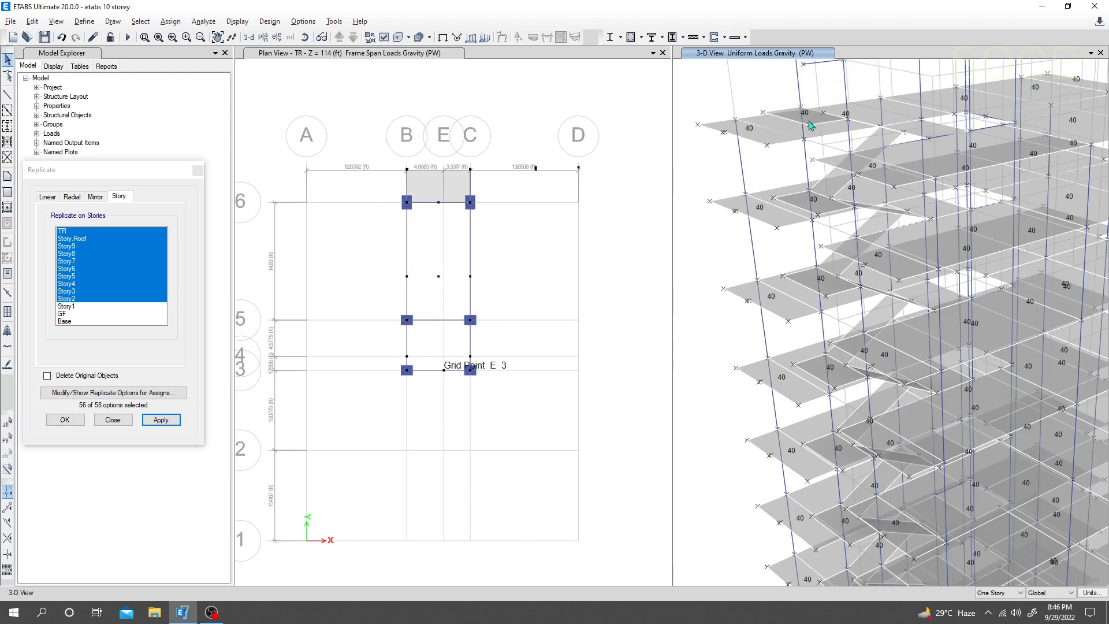
Step: Delete the topmost stair landing slab beyond grid 6 between grids B and C
{"action": "middle_click_drag", "start_coordinate": [800, 119], "coordinate": [789, 88], "text": "shift"}
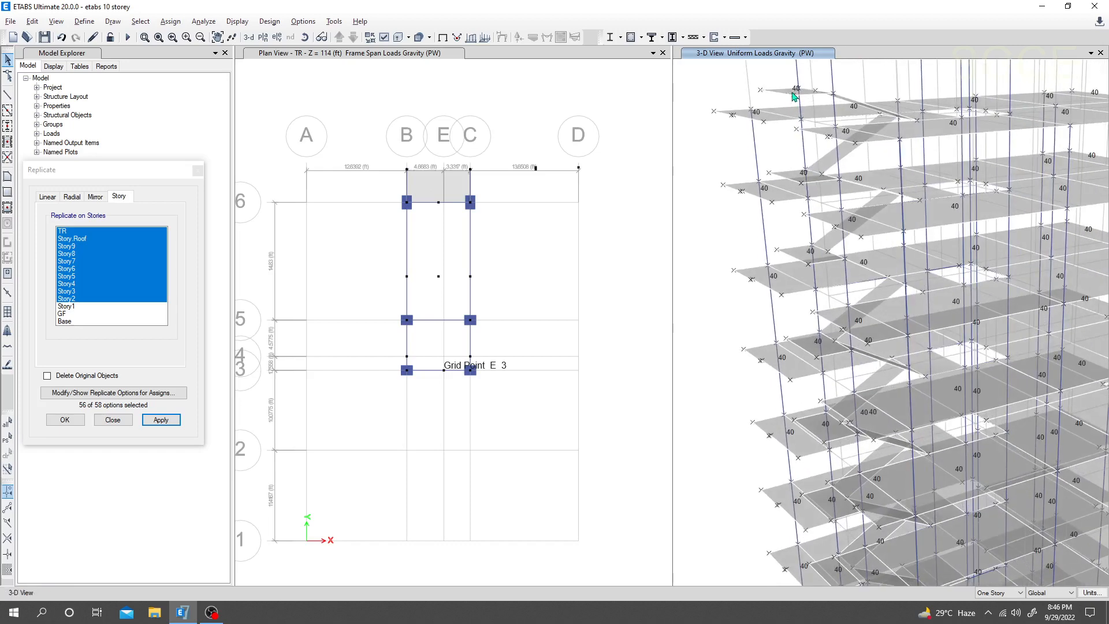
{"action": "middle_click_drag", "start_coordinate": [794, 96], "coordinate": [781, 112], "text": "shift"}
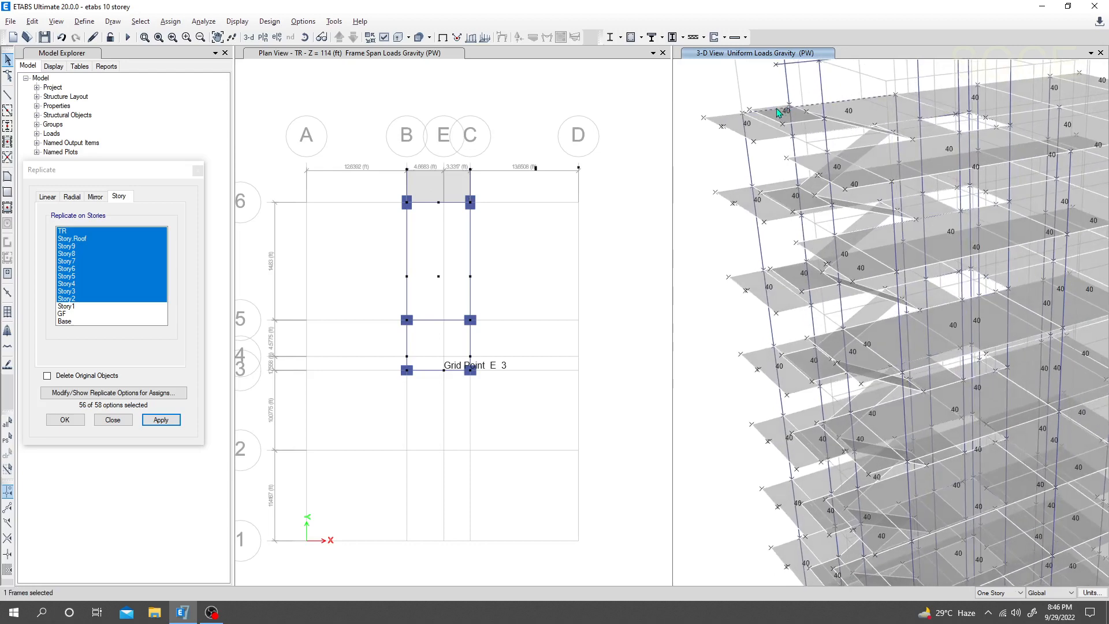
{"action": "left_click", "coordinate": [788, 117]}
{"action": "middle_click_drag", "start_coordinate": [787, 119], "coordinate": [797, 208], "text": "shift"}
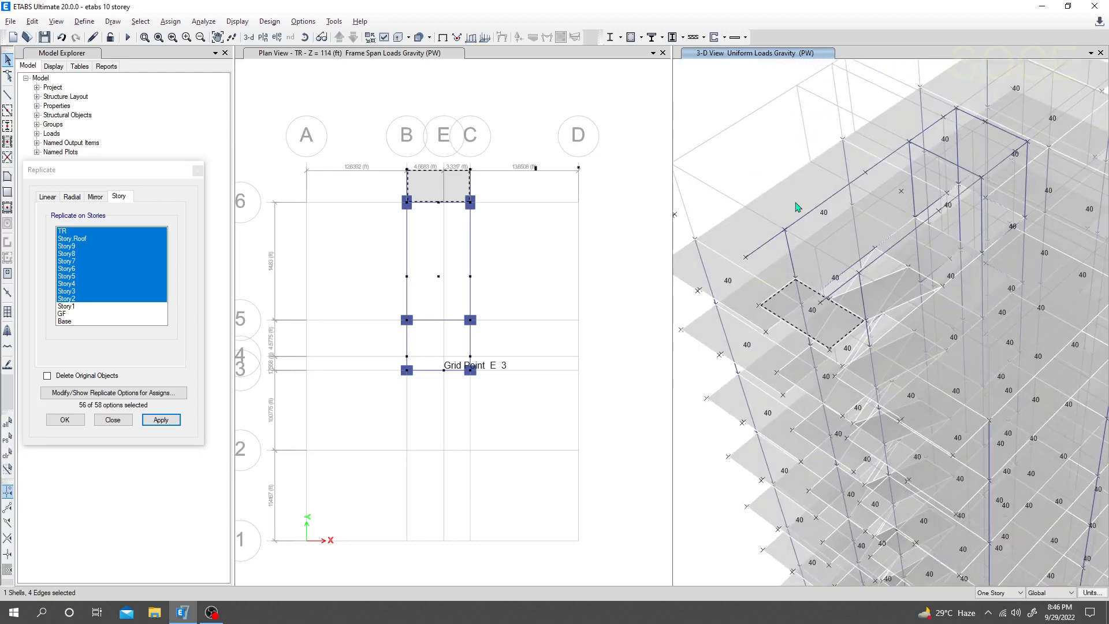
{"action": "left_click", "coordinate": [790, 304]}
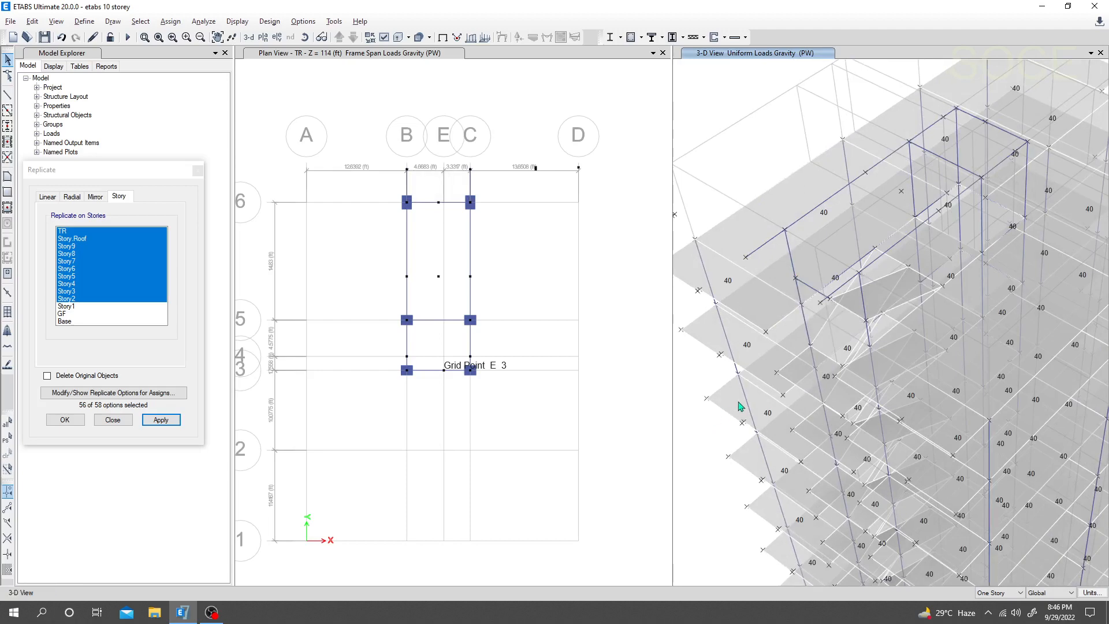
Step: Delete the remaining stair flight rising from Story Roof toward the landing beam on grid 6
{"action": "middle_click_drag", "start_coordinate": [739, 402], "coordinate": [758, 364]}
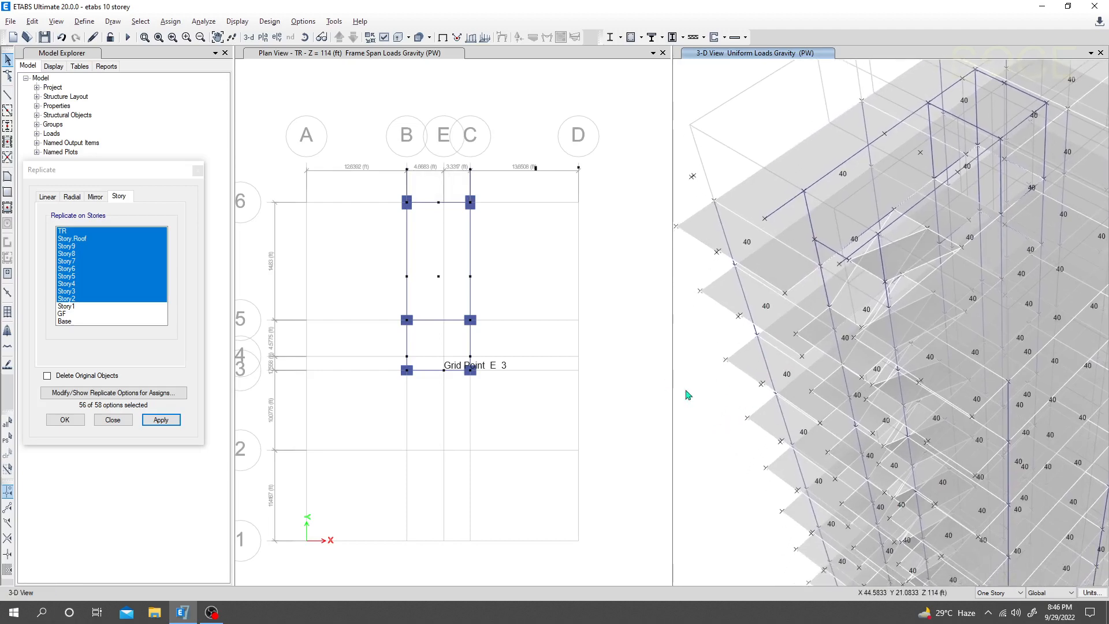
{"action": "middle_click_drag", "start_coordinate": [731, 453], "coordinate": [742, 405]}
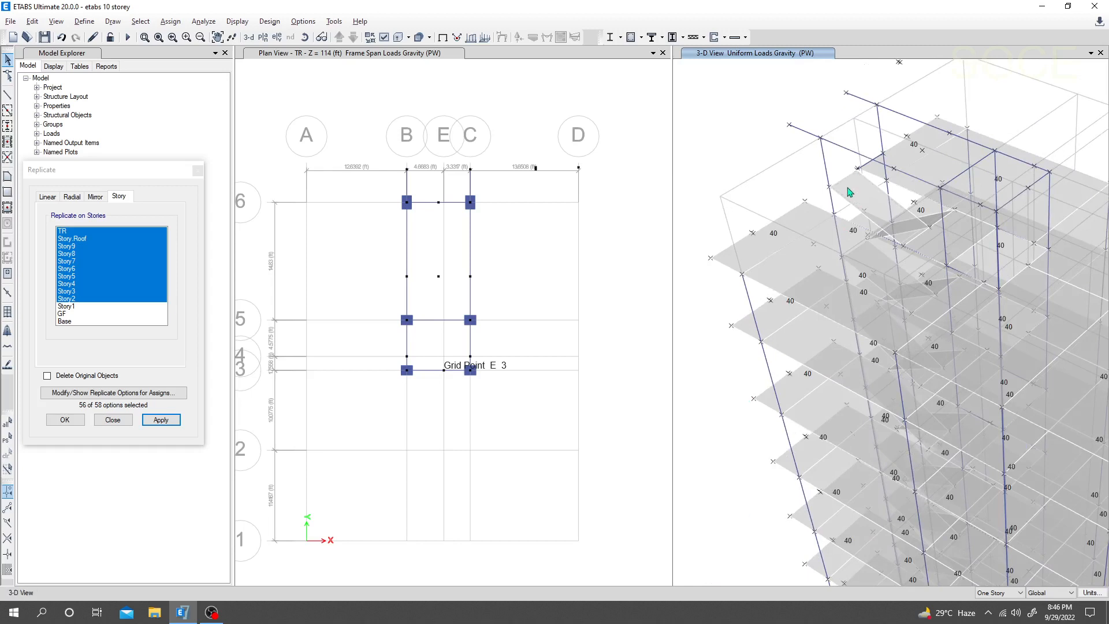
{"action": "key", "text": "Delete"}
Step: Delete both halves of the landing beam along grid 6 between grids B and C below TR
{"action": "scroll", "coordinate": [851, 195], "scroll_direction": "up", "scroll_amount": 4}
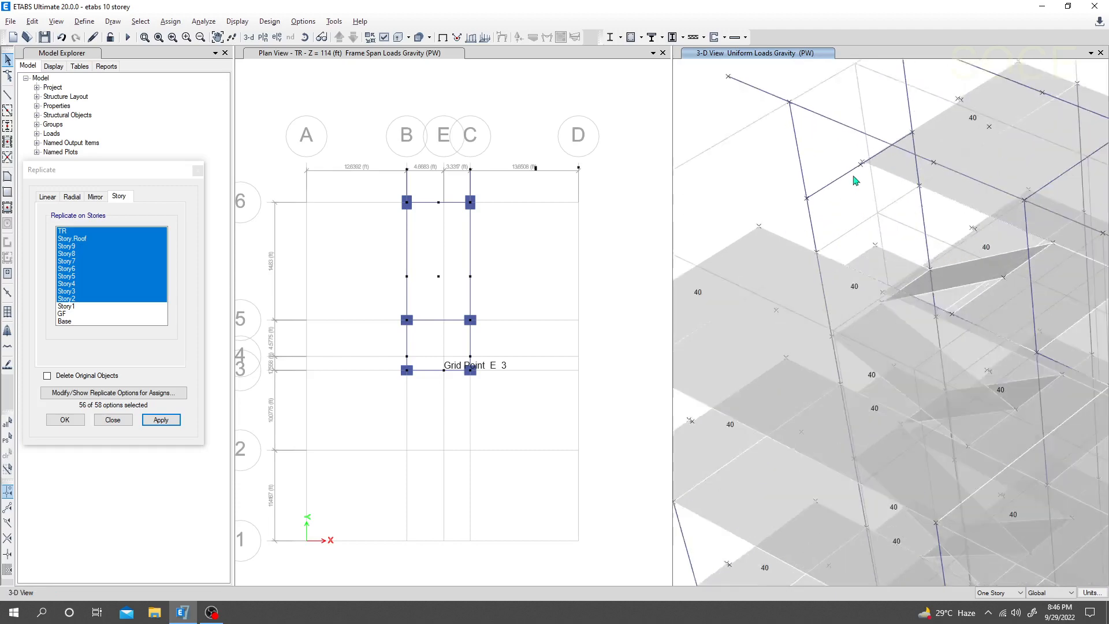
{"action": "scroll", "coordinate": [868, 218], "scroll_direction": "down", "scroll_amount": 2}
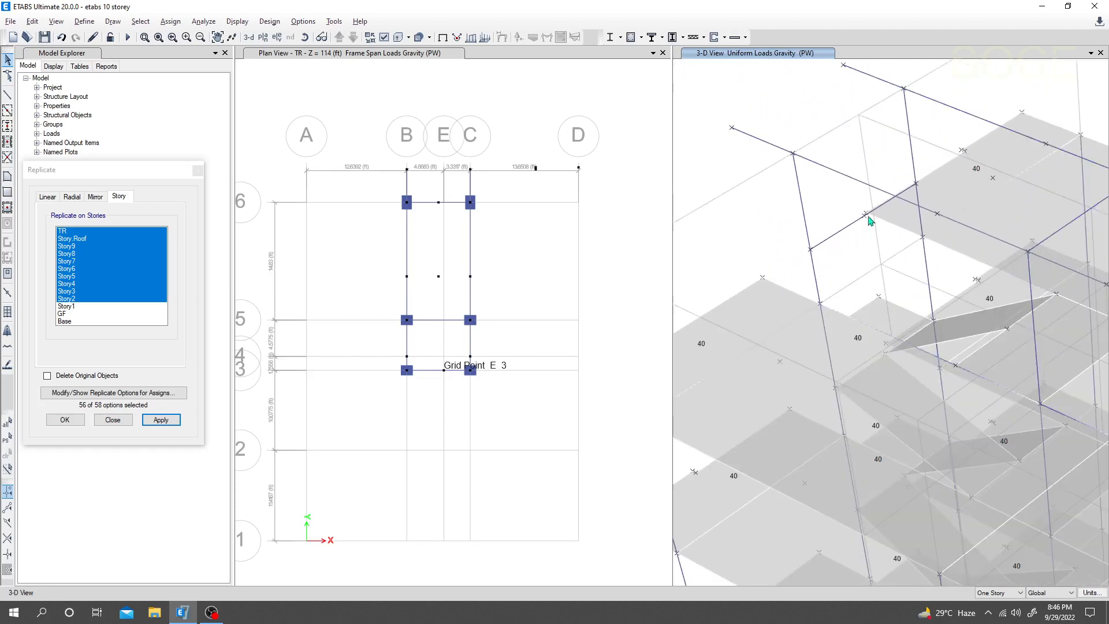
{"action": "left_click", "coordinate": [821, 244]}
{"action": "scroll", "coordinate": [850, 257], "scroll_direction": "up", "scroll_amount": 2}
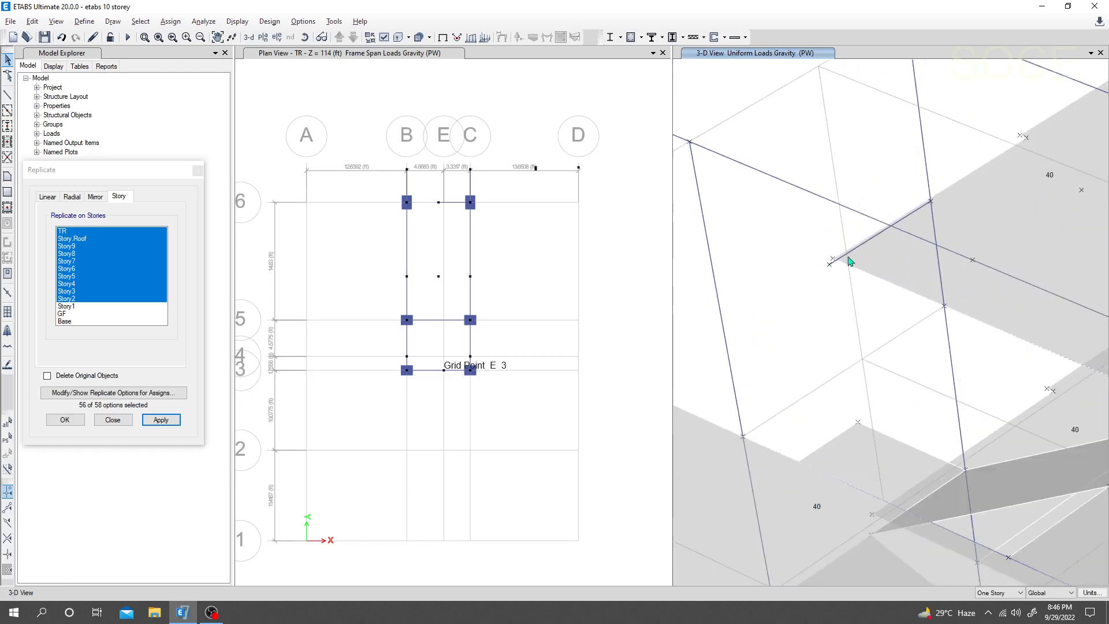
{"action": "middle_click_drag", "start_coordinate": [819, 336], "coordinate": [797, 333], "text": "shift"}
{"action": "middle_click_drag", "start_coordinate": [925, 249], "coordinate": [872, 309]}
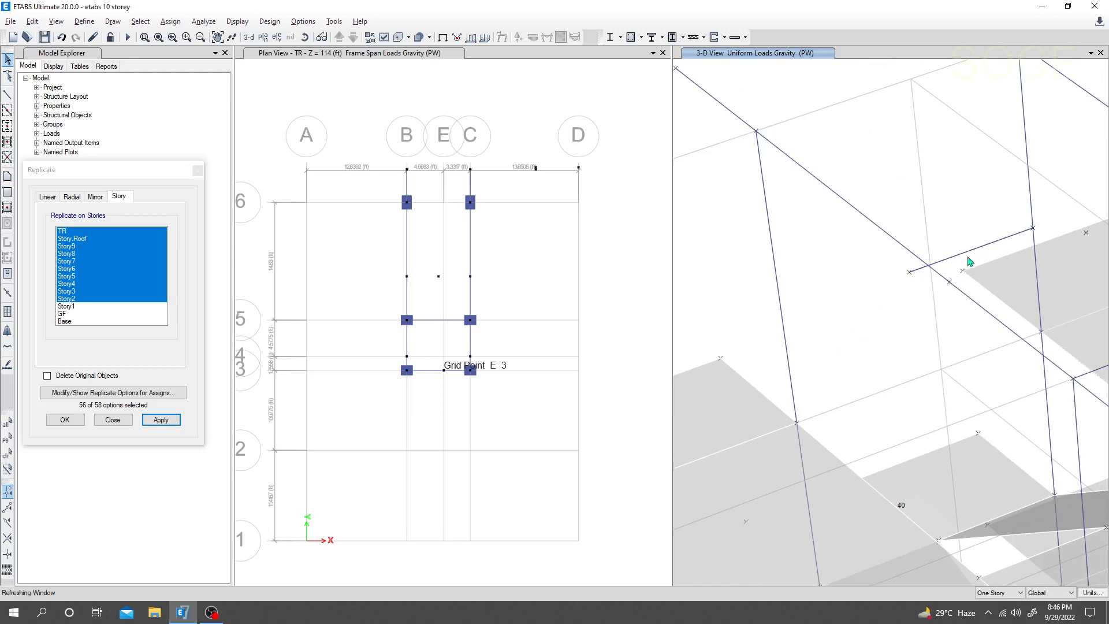
{"action": "scroll", "coordinate": [860, 307], "scroll_direction": "down", "scroll_amount": 2}
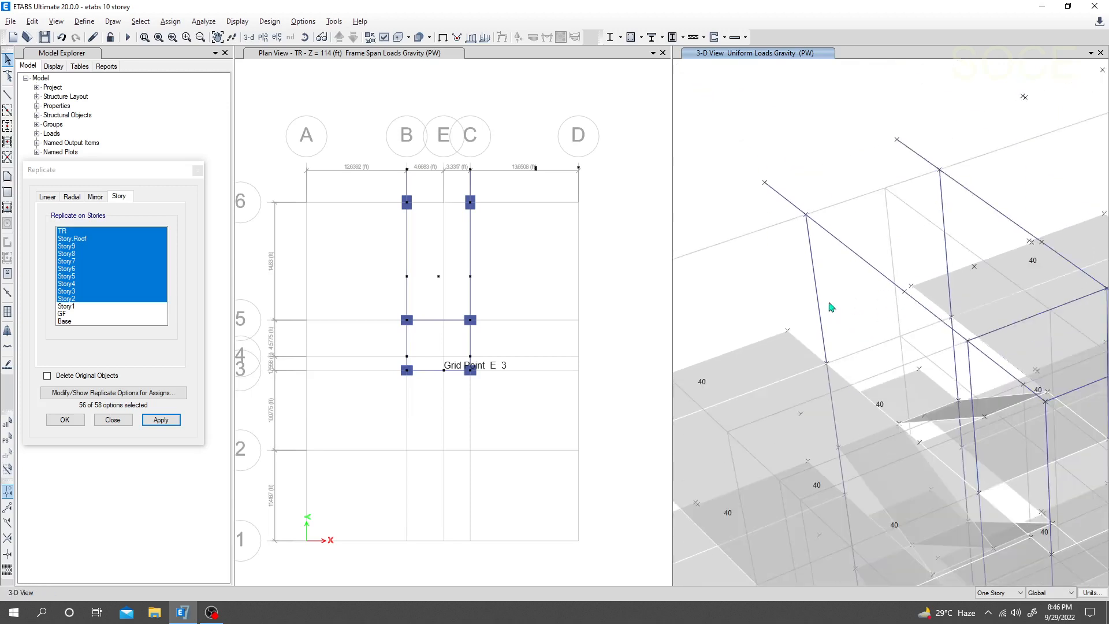
{"action": "middle_click_drag", "start_coordinate": [830, 307], "coordinate": [934, 269], "text": "shift"}
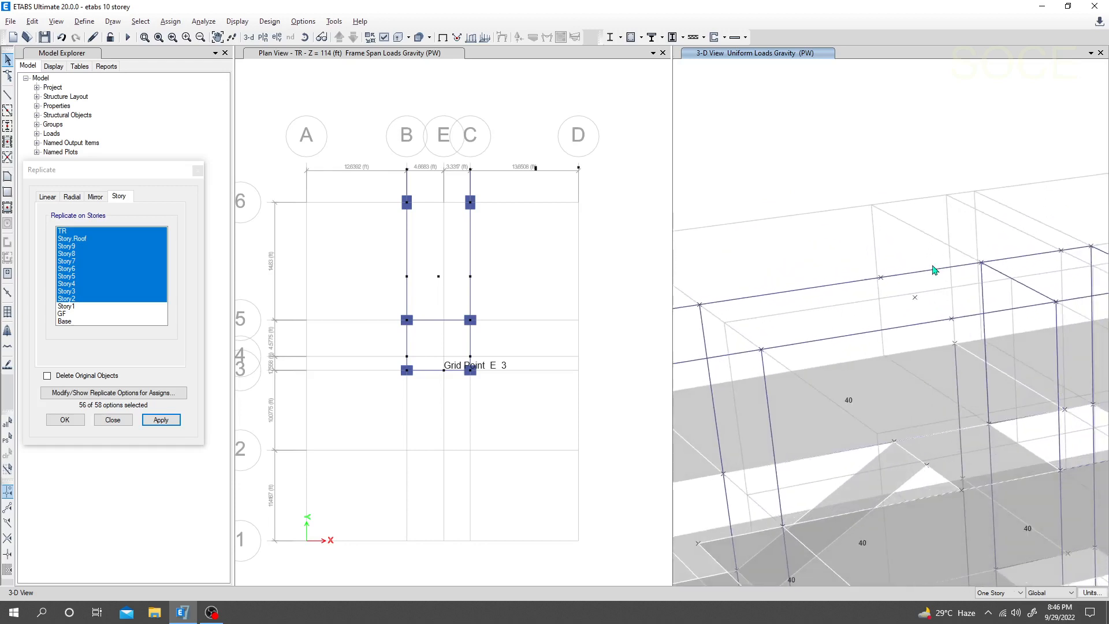
{"action": "scroll", "coordinate": [926, 267], "scroll_direction": "down", "scroll_amount": 5}
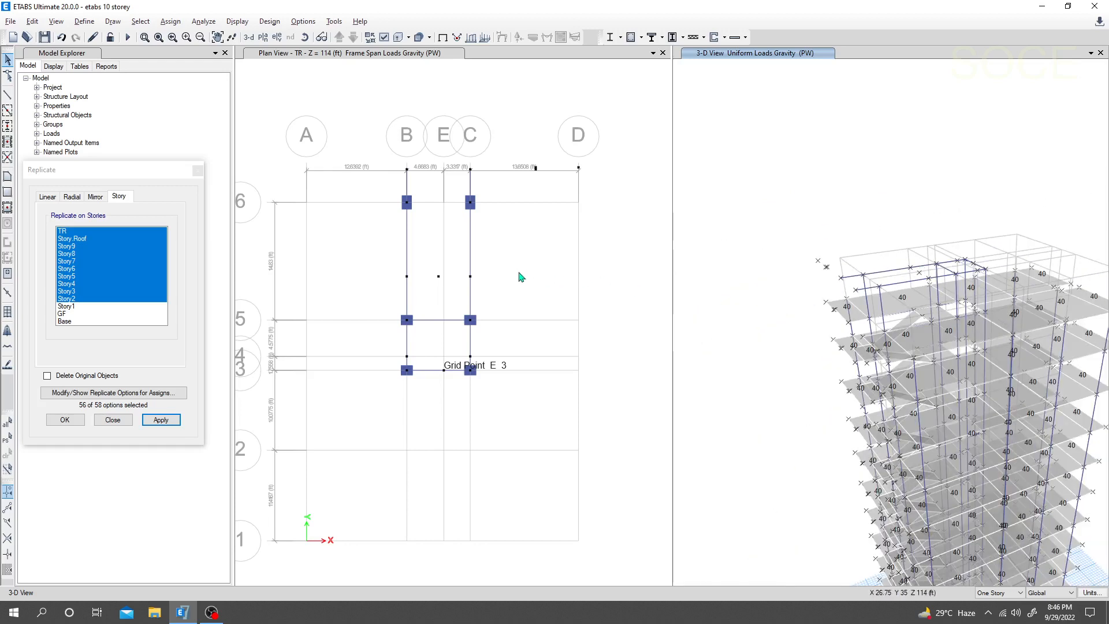
{"action": "middle_click_drag", "start_coordinate": [519, 264], "coordinate": [518, 276]}
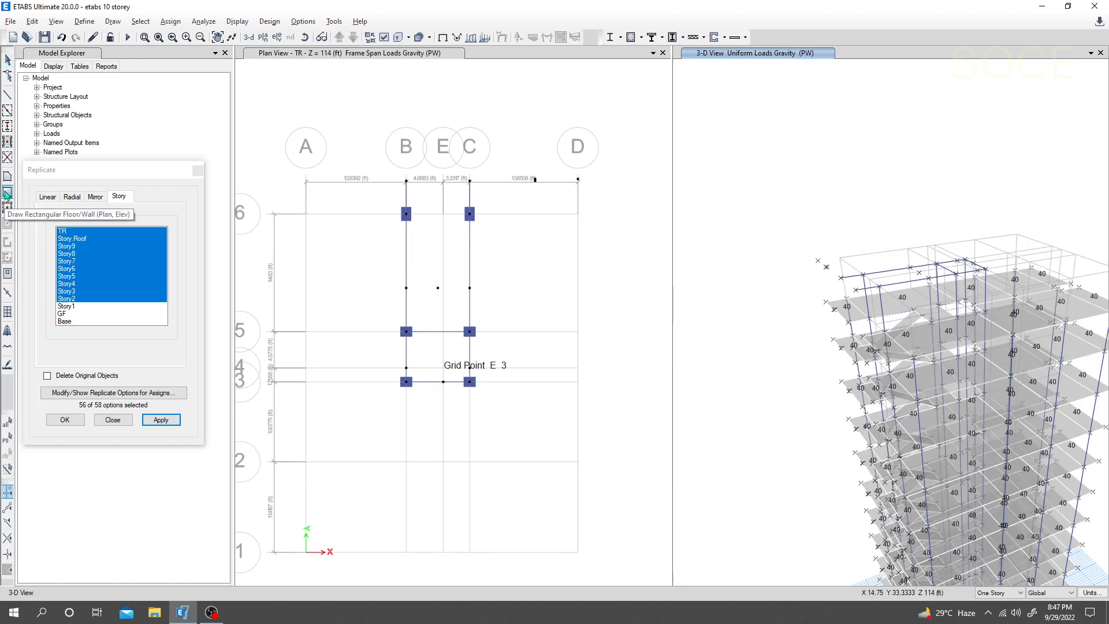
Step: Draw three adjoining Slab5in rectangular panels on TR between grids B and C, from the overhang beyond grid 6 to grid 3
{"action": "left_click", "coordinate": [7, 193]}
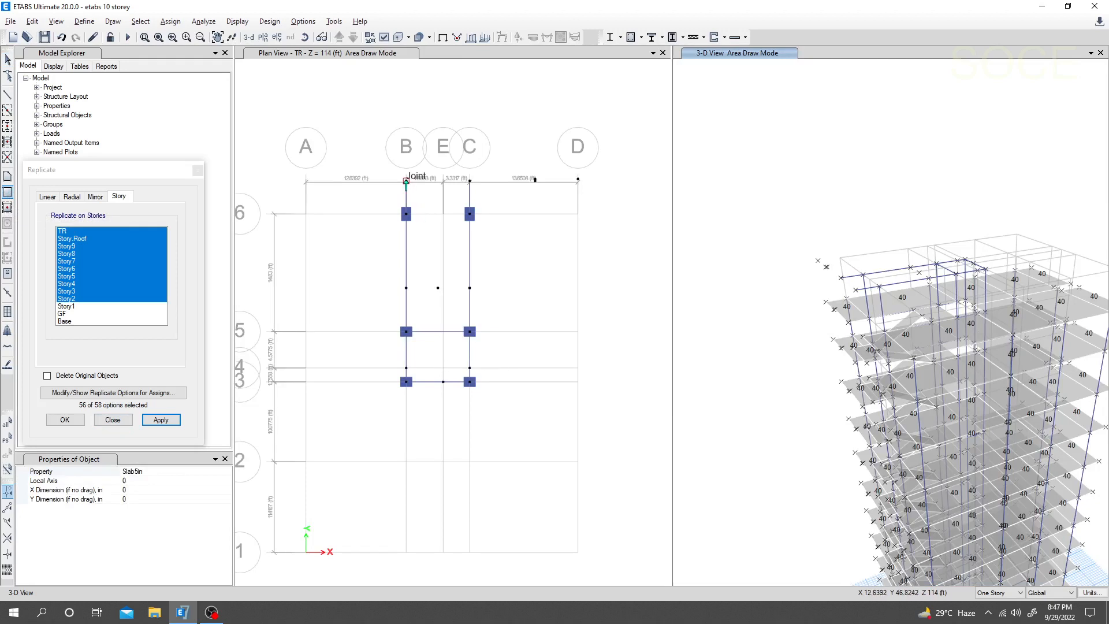
{"action": "left_click", "coordinate": [406, 183]}
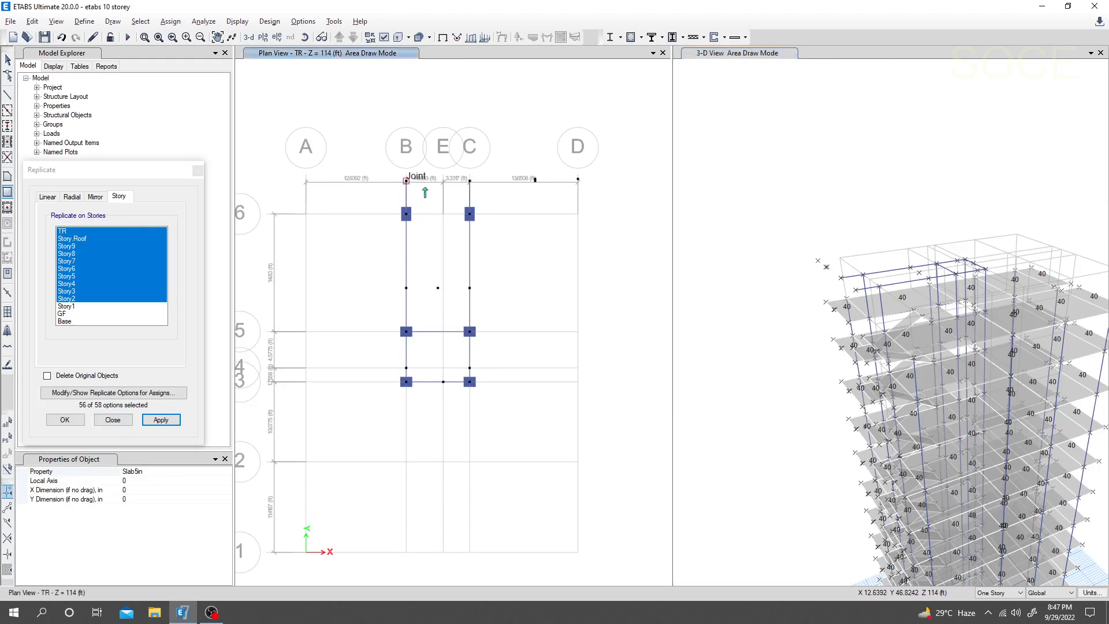
{"action": "left_click", "coordinate": [469, 214]}
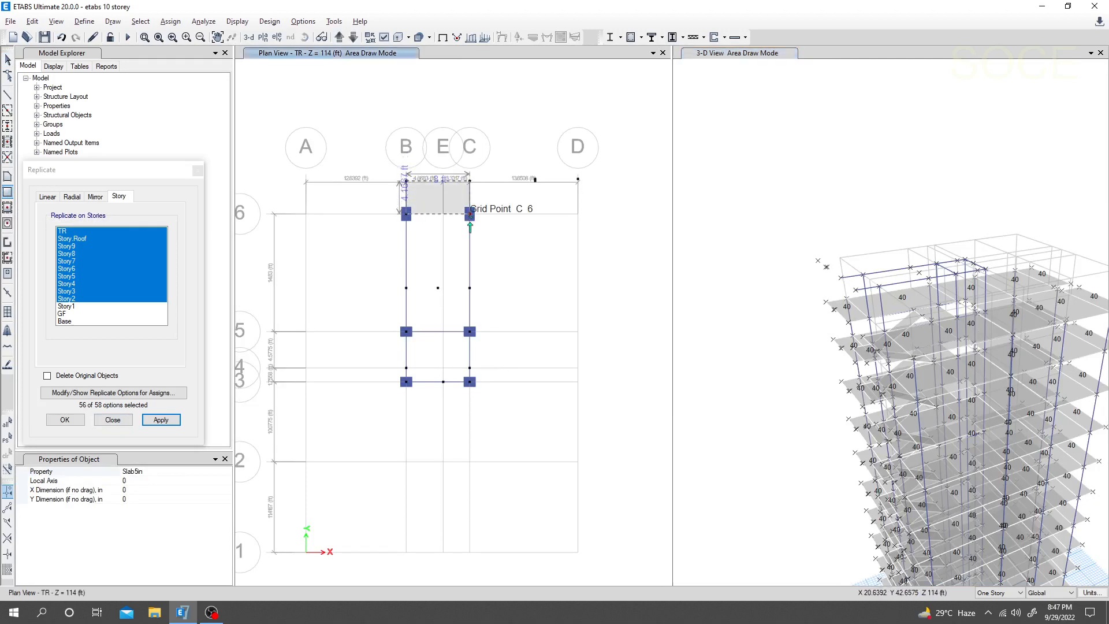
{"action": "left_click", "coordinate": [406, 214]}
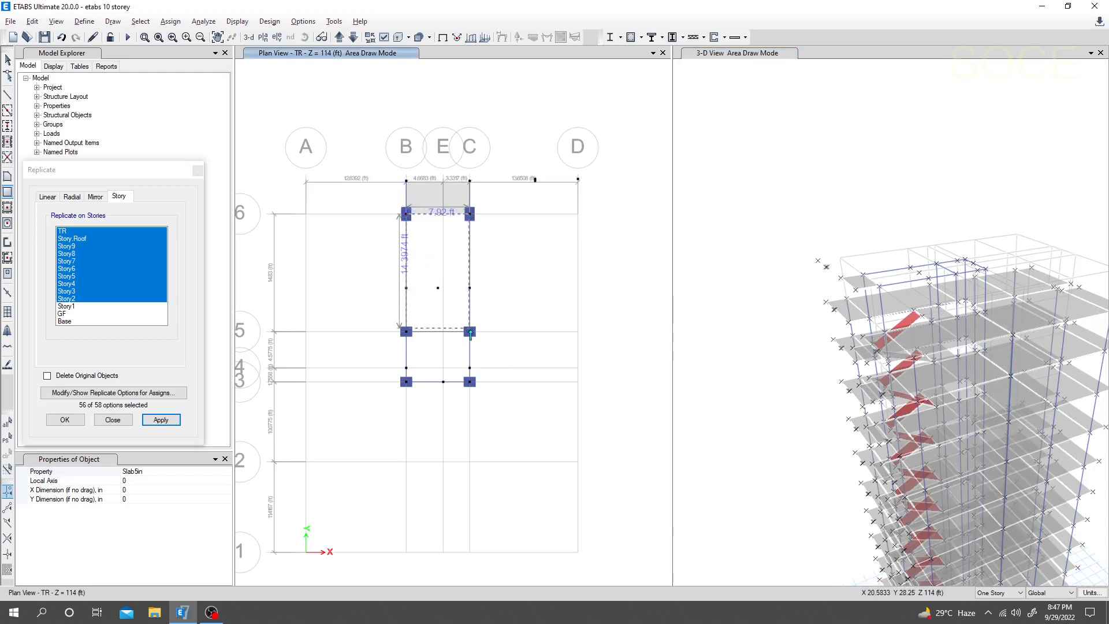
{"action": "left_click", "coordinate": [470, 332]}
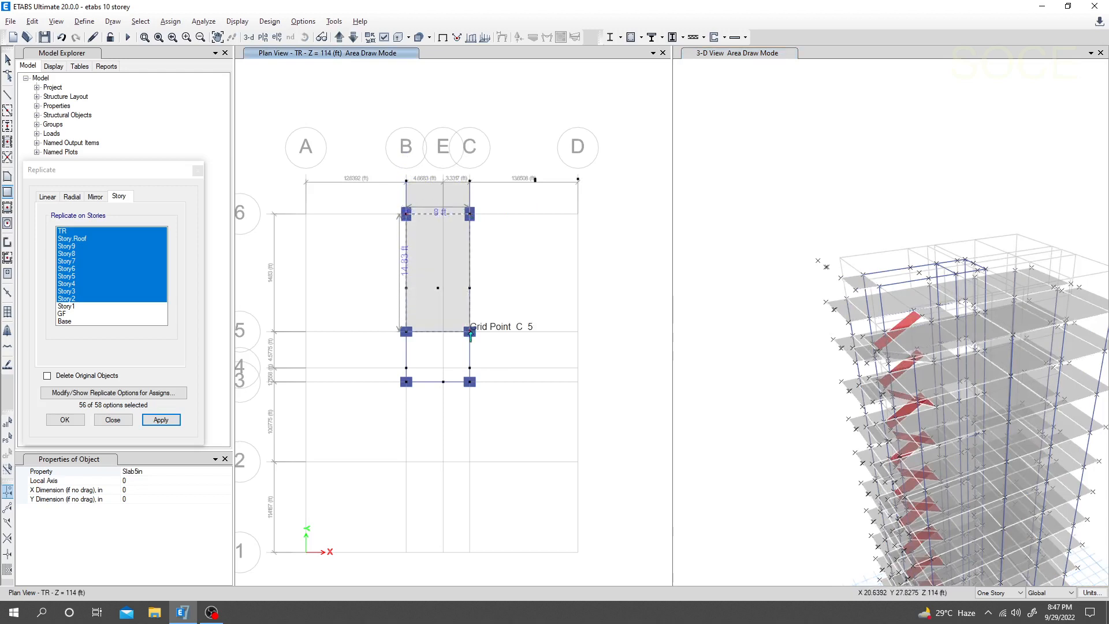
{"action": "left_click", "coordinate": [406, 331]}
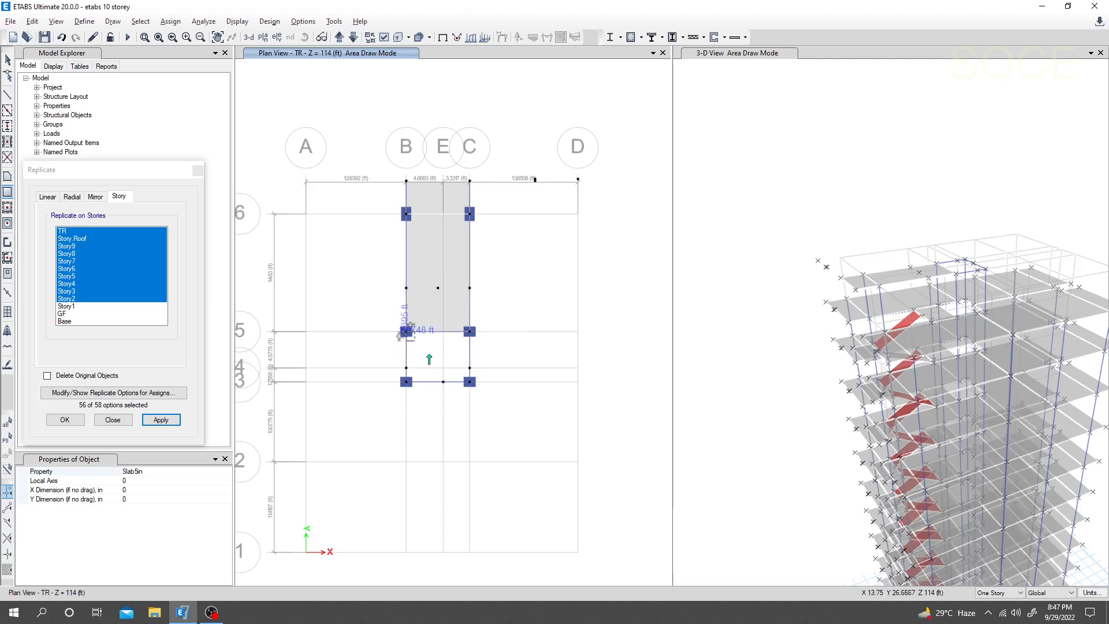
{"action": "left_click", "coordinate": [469, 382]}
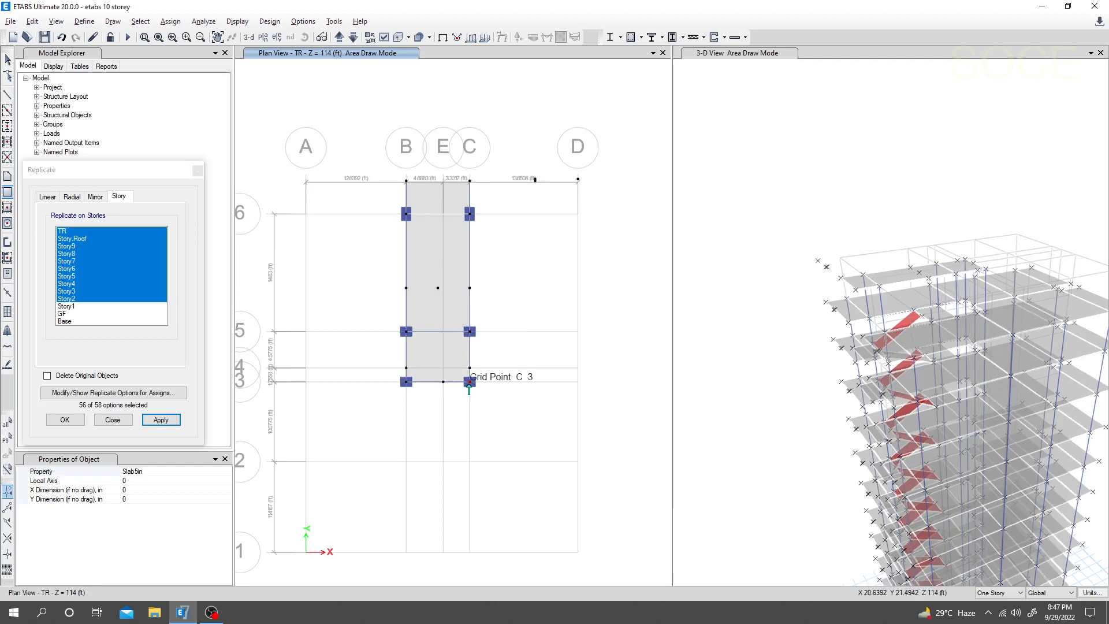
{"action": "key", "text": "Escape"}
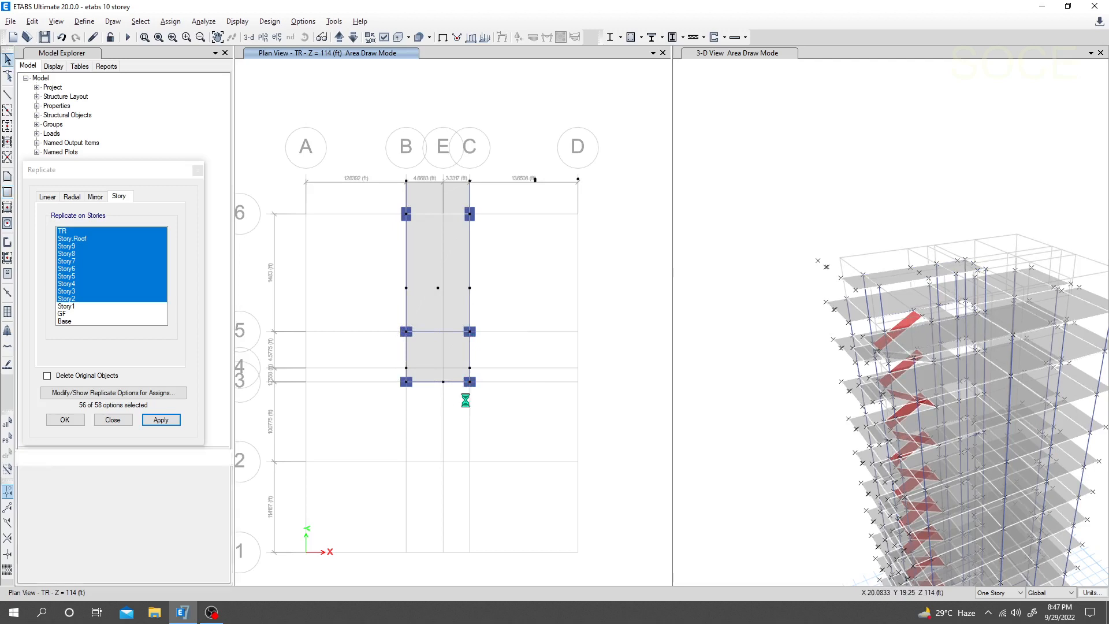
Step: Check the assignments of the TR overhang slab beyond grid 6 in its slab information
{"action": "left_click", "coordinate": [435, 215]}
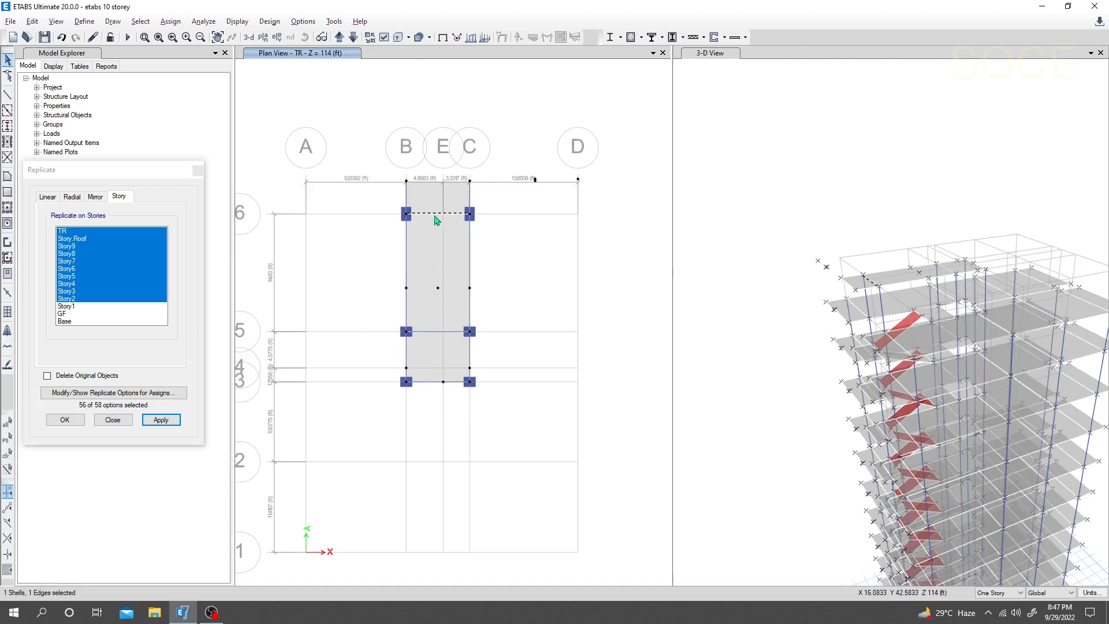
{"action": "double_click", "coordinate": [436, 217]}
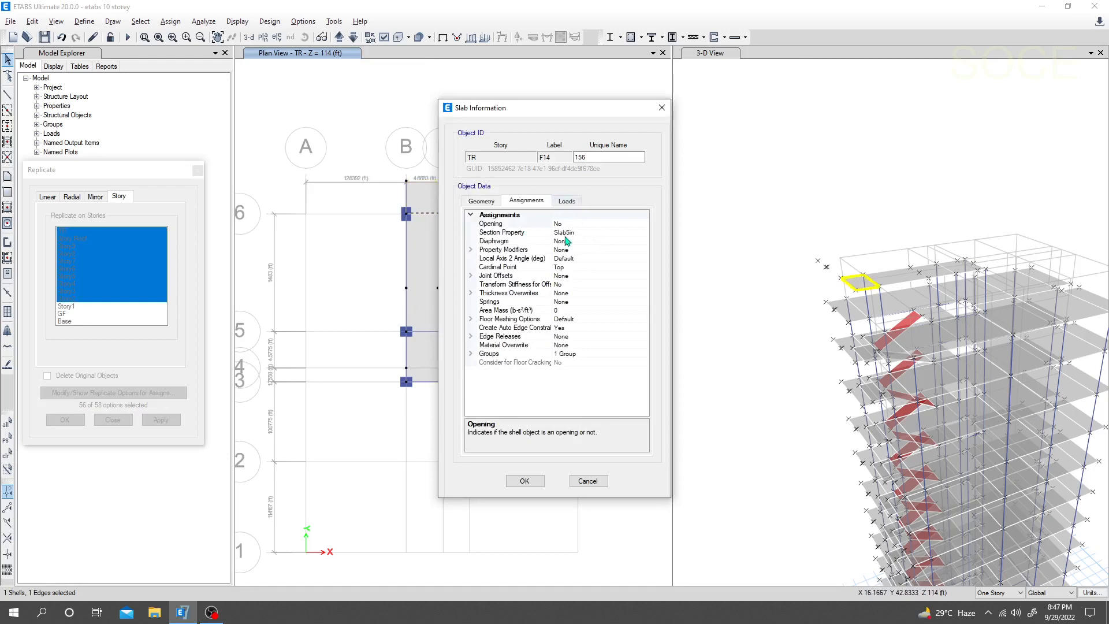
{"action": "left_click", "coordinate": [662, 108]}
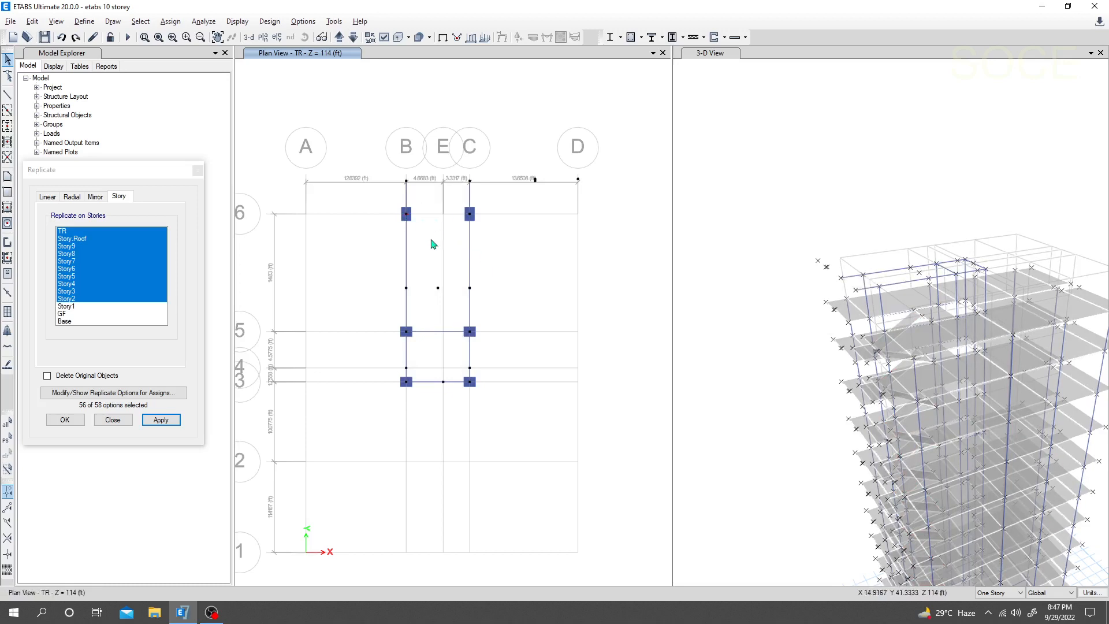
Step: Draw a straight FB(12x18) frame beam on TR along grid 6 from grid B to grid C
{"action": "left_click", "coordinate": [7, 94]}
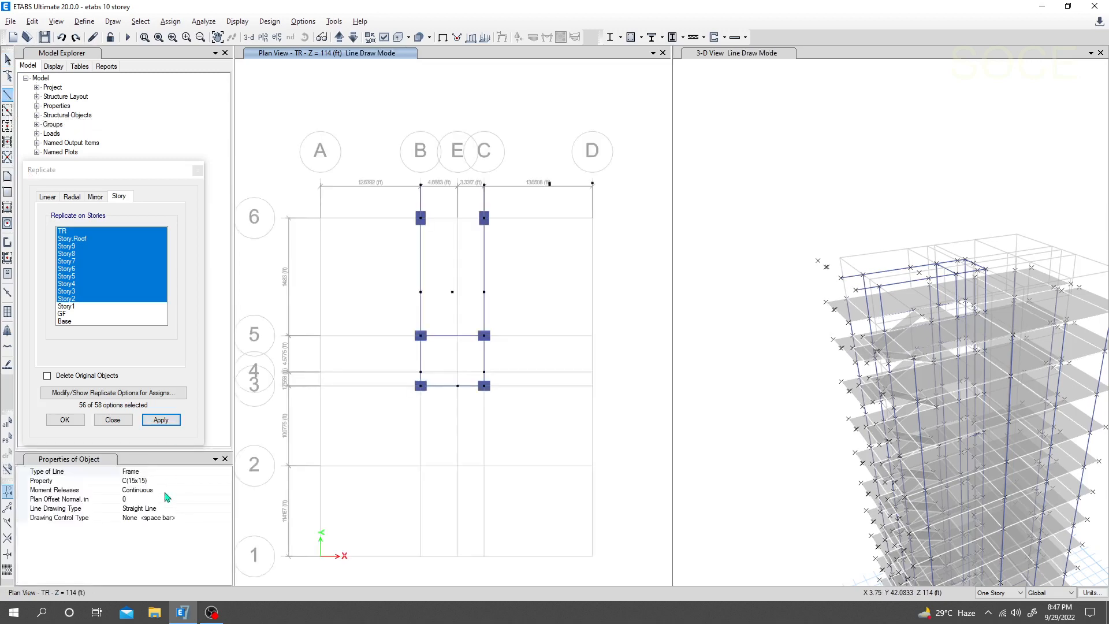
{"action": "left_click", "coordinate": [164, 481]}
{"action": "left_click", "coordinate": [227, 481]}
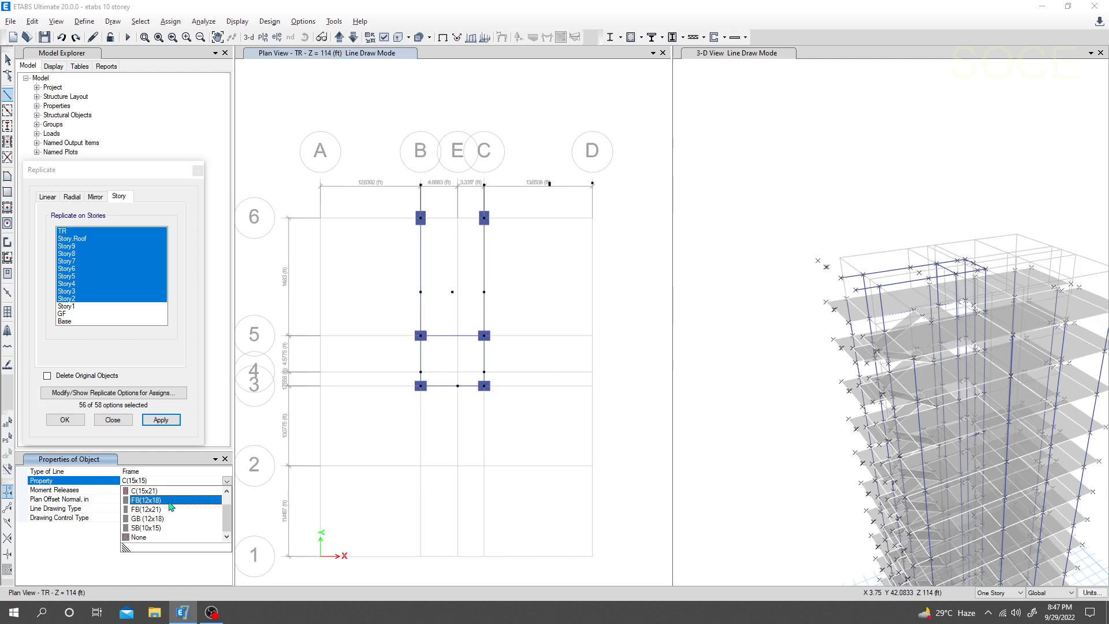
{"action": "left_click", "coordinate": [171, 500]}
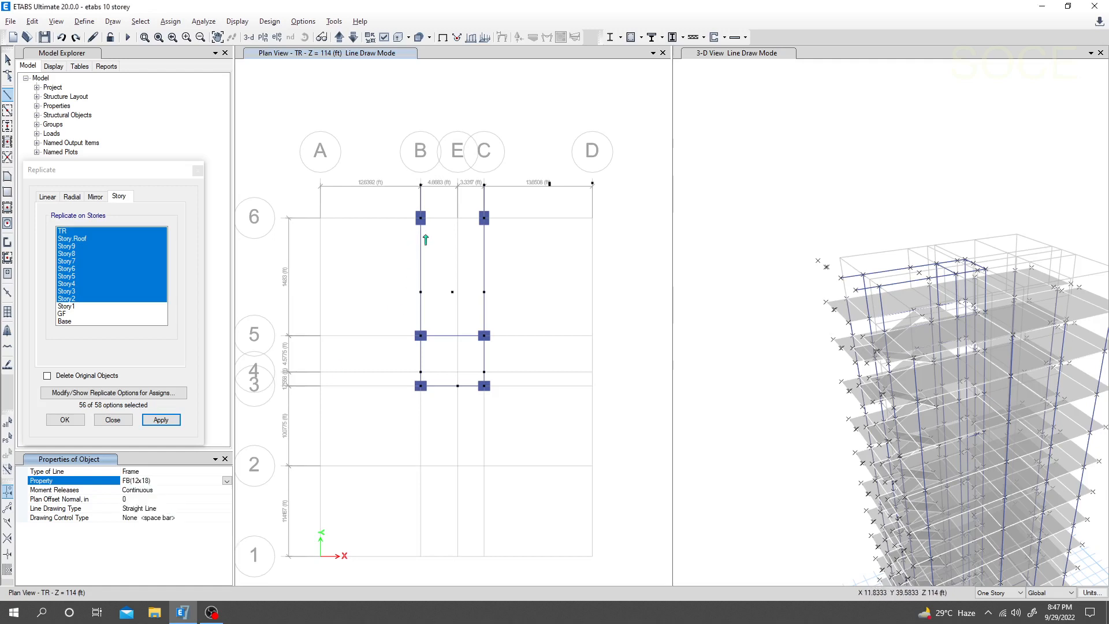
{"action": "left_click", "coordinate": [421, 218]}
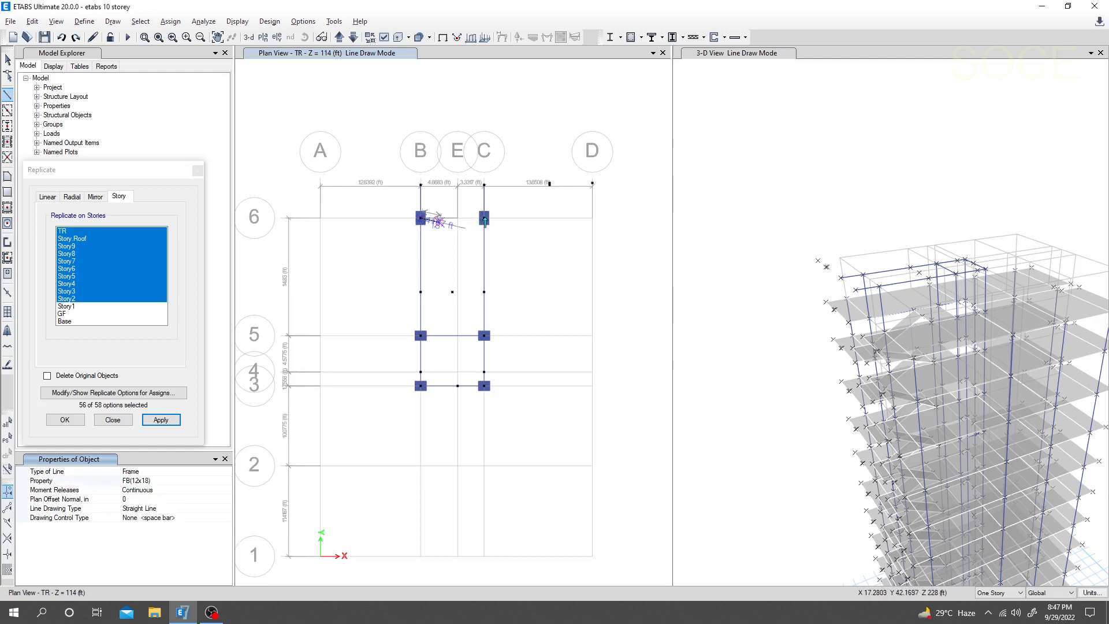
{"action": "left_click", "coordinate": [484, 218]}
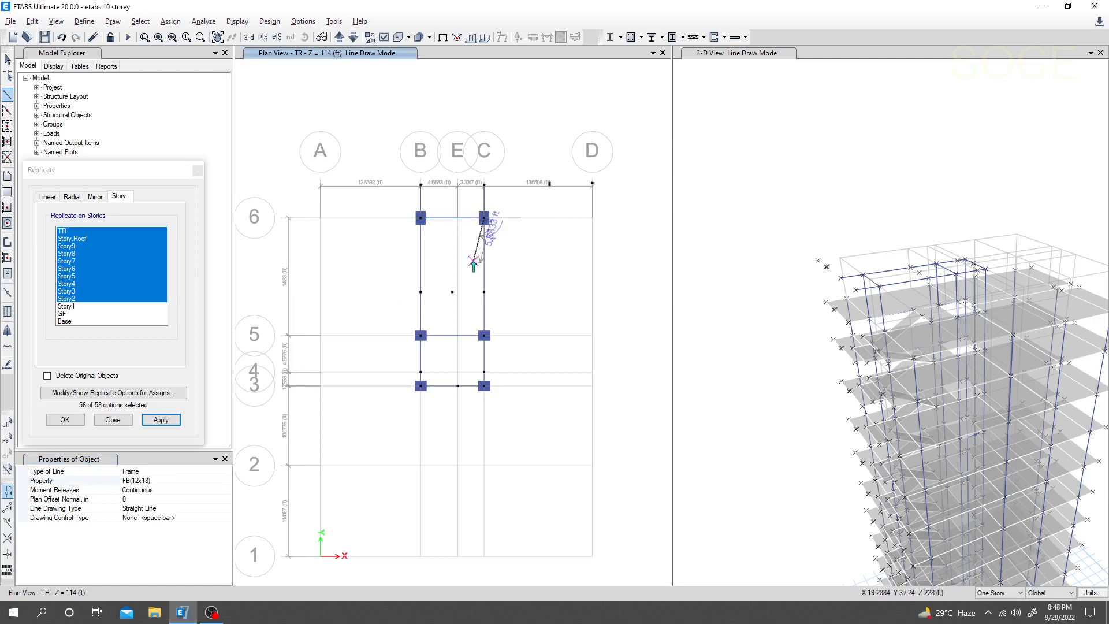
{"action": "key", "text": "Escape"}
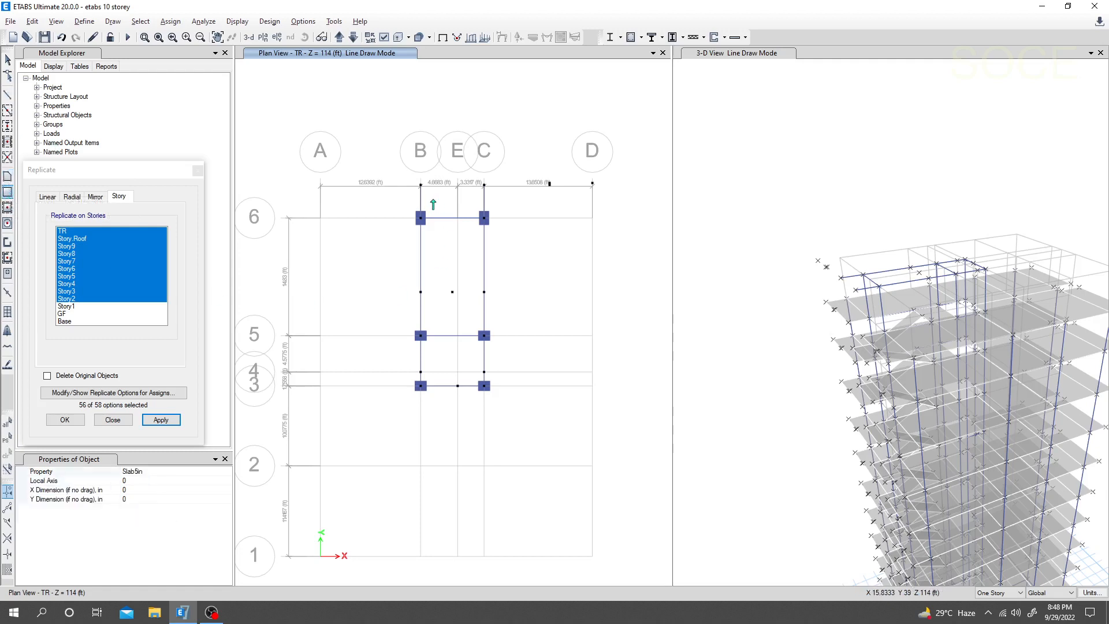
Step: Cover the TR core between grids B and C with Slab5in rectangular slab, from the overhang beyond grid 6 to grid 3
{"action": "mouse_move", "coordinate": [427, 186]}
{"action": "left_mouse_down"}
{"action": "mouse_move", "coordinate": [485, 220]}
{"action": "mouse_move", "coordinate": [462, 248]}
{"action": "mouse_move", "coordinate": [484, 387]}
{"action": "left_mouse_up"}
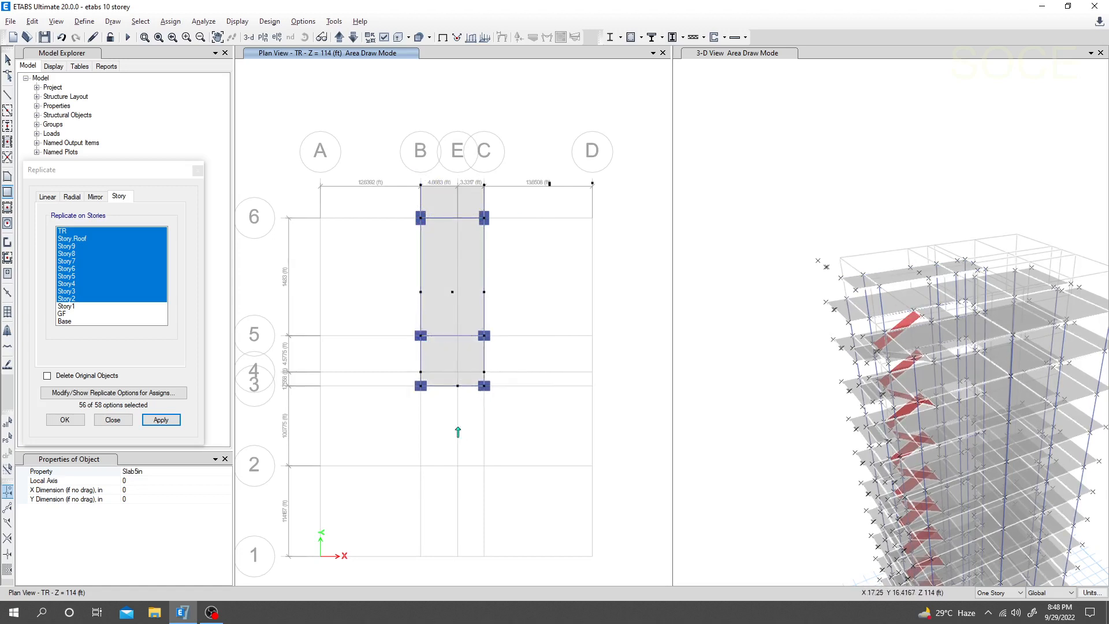
{"action": "key", "text": "Escape"}
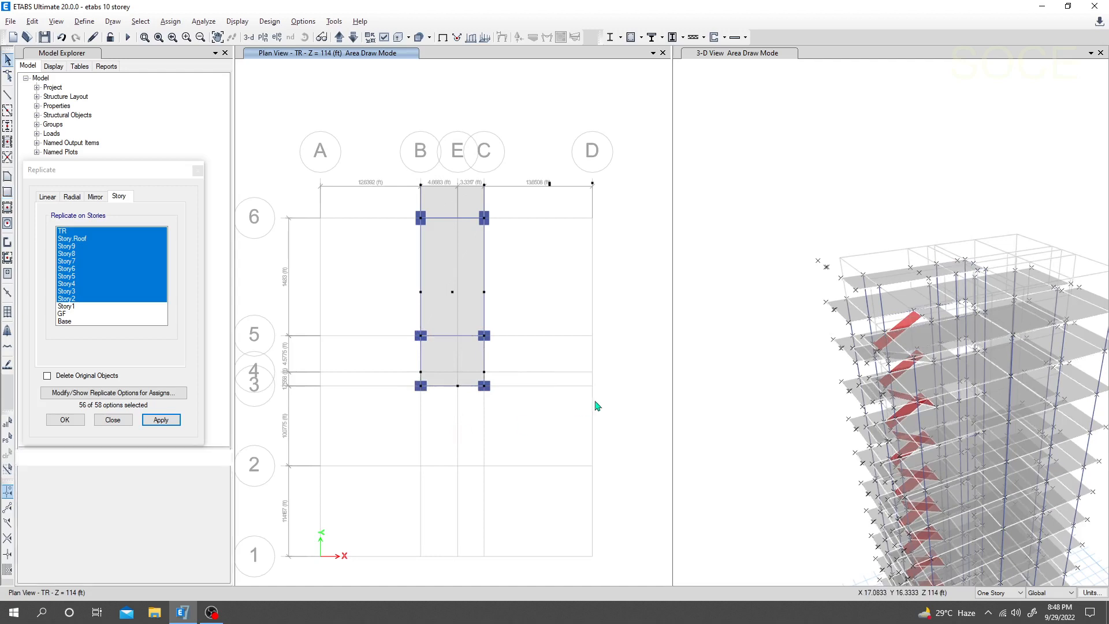
{"action": "mouse_move", "coordinate": [749, 392]}
{"action": "middle_mouse_down", "text": "shift"}
{"action": "mouse_move", "coordinate": [739, 297]}
{"action": "mouse_move", "coordinate": [741, 348]}
{"action": "mouse_move", "coordinate": [728, 339]}
{"action": "middle_mouse_up", "text": "shift"}
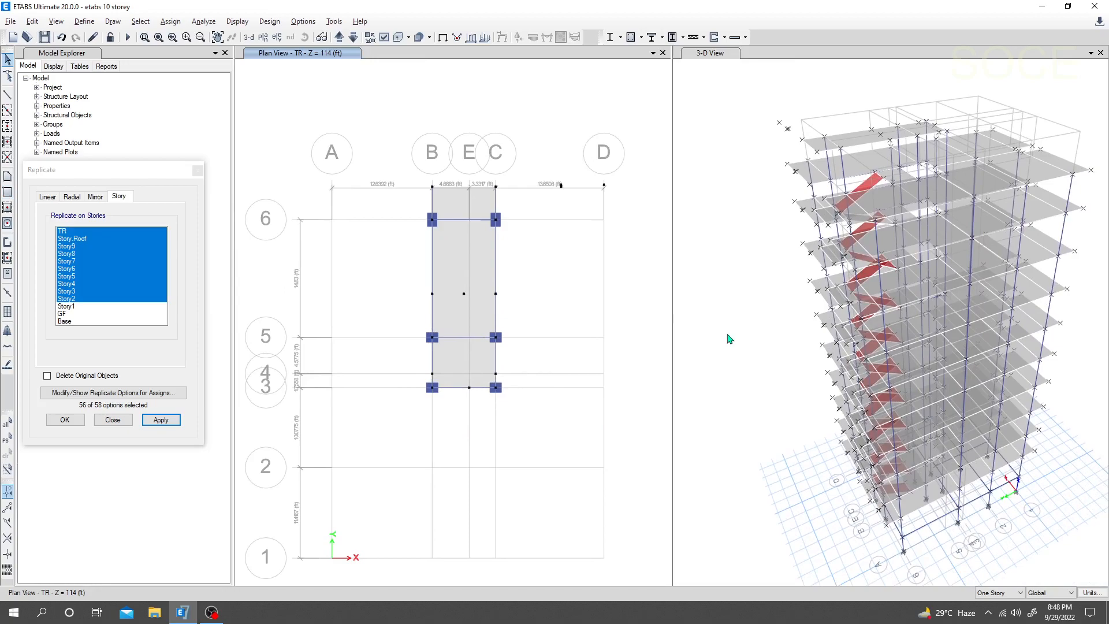
{"action": "middle_click_drag", "start_coordinate": [734, 341], "coordinate": [686, 387], "text": "shift"}
{"action": "middle_click_drag", "start_coordinate": [472, 457], "coordinate": [462, 433]}
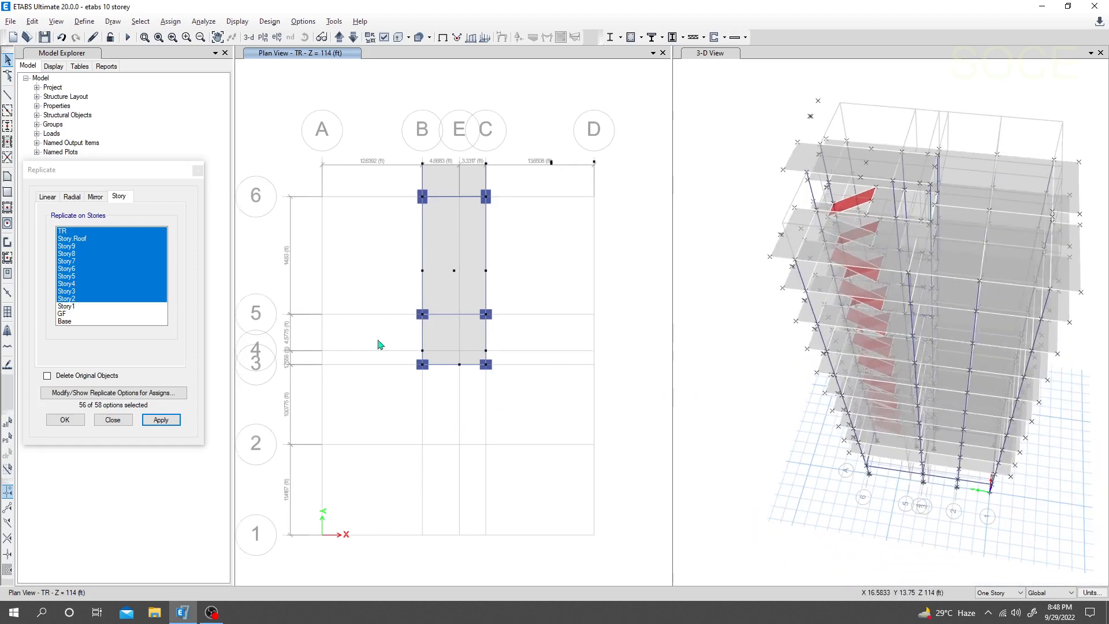
Step: On the Story Roof plan, select the ten slab panels outside the core and delete their existing uniform PW loads
{"action": "left_click", "coordinate": [353, 37]}
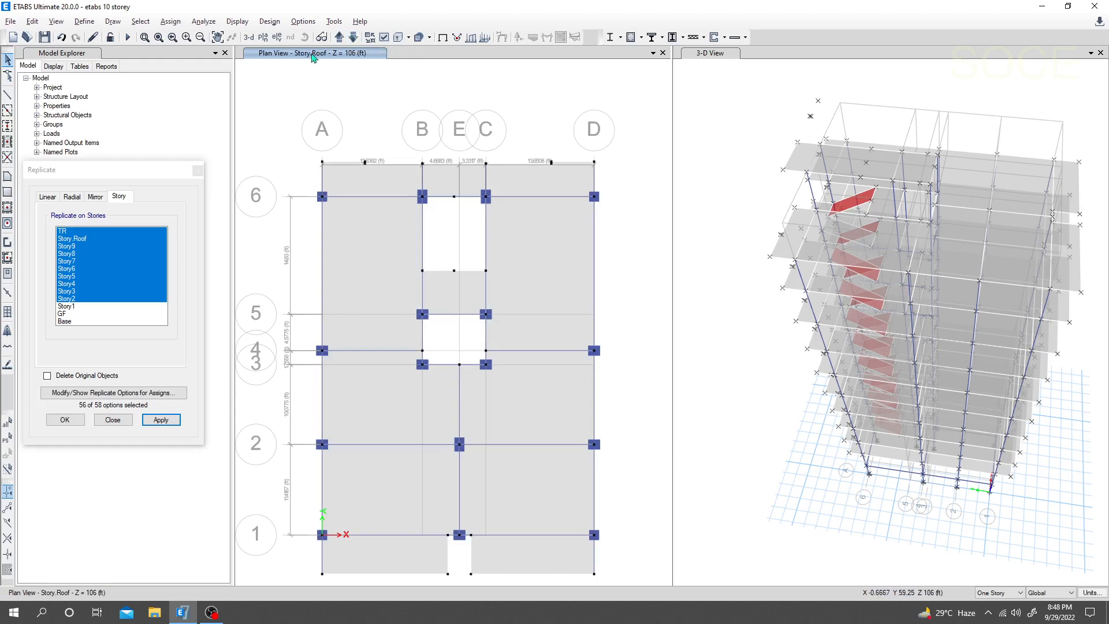
{"action": "left_click", "coordinate": [376, 181]}
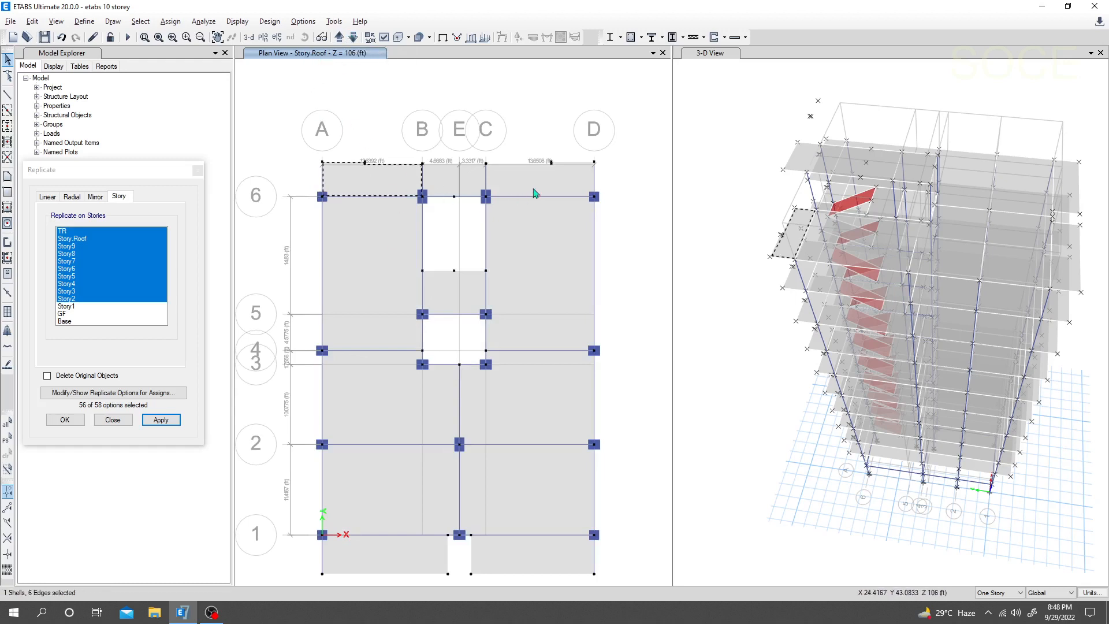
{"action": "left_click", "coordinate": [554, 300]}
{"action": "left_click", "coordinate": [406, 278]}
{"action": "left_click", "coordinate": [372, 397]}
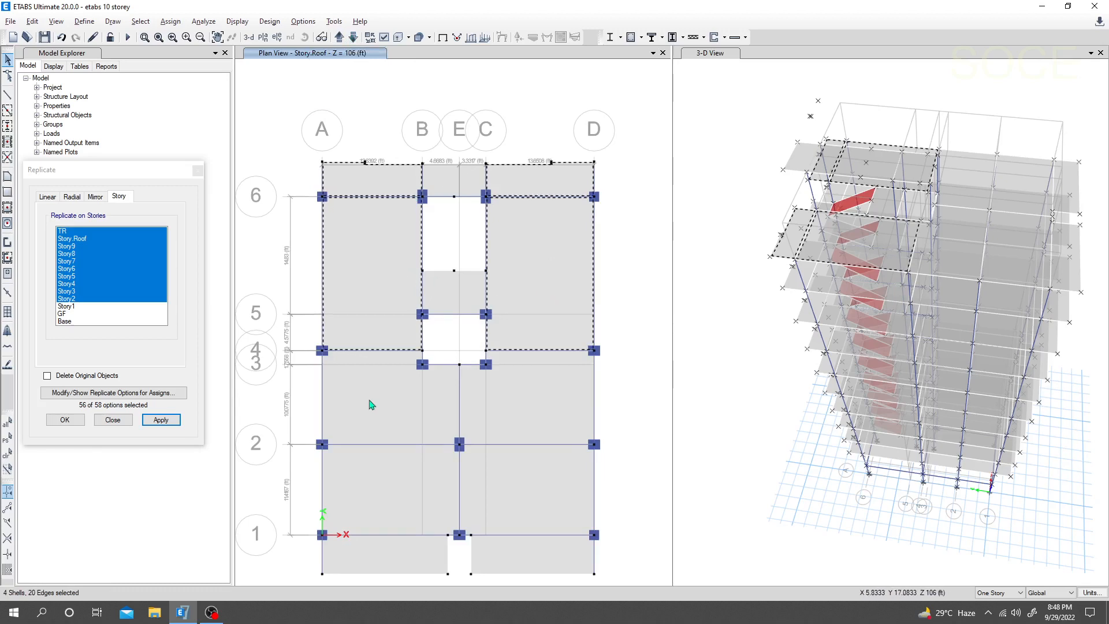
{"action": "left_click", "coordinate": [198, 170]}
{"action": "left_click", "coordinate": [571, 410]}
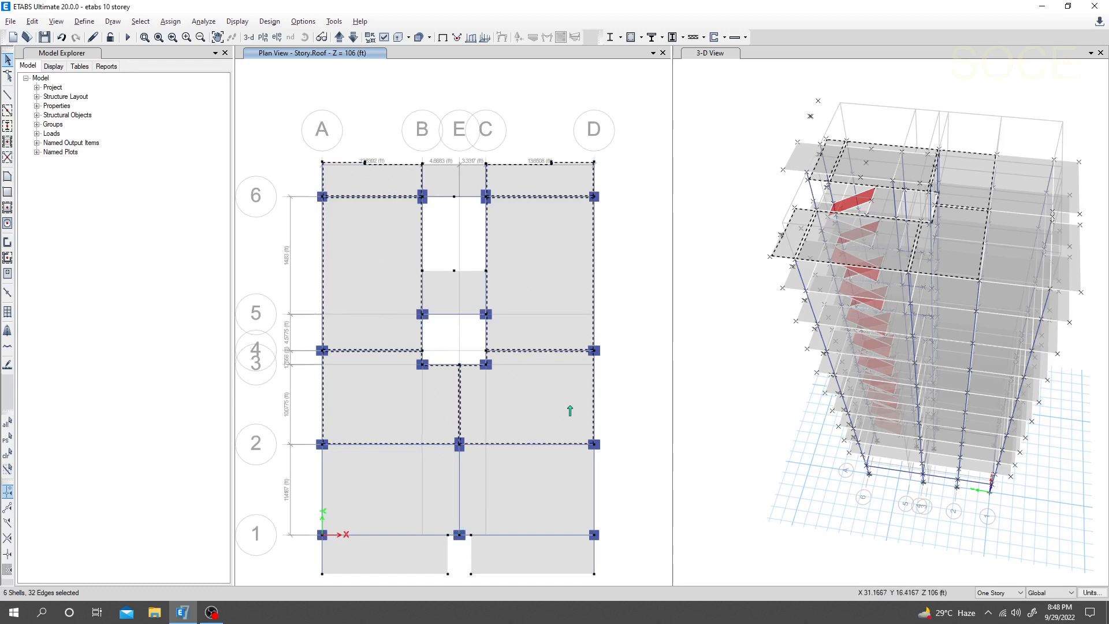
{"action": "left_click", "coordinate": [544, 496]}
{"action": "left_click", "coordinate": [396, 504]}
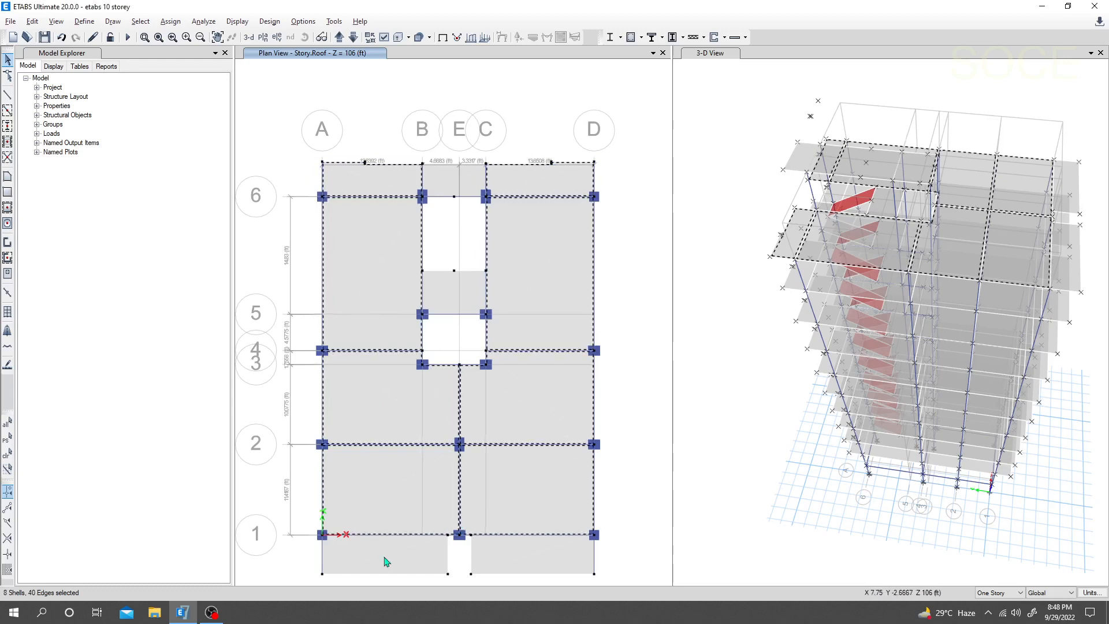
{"action": "left_click", "coordinate": [384, 557]}
{"action": "left_click", "coordinate": [506, 562]}
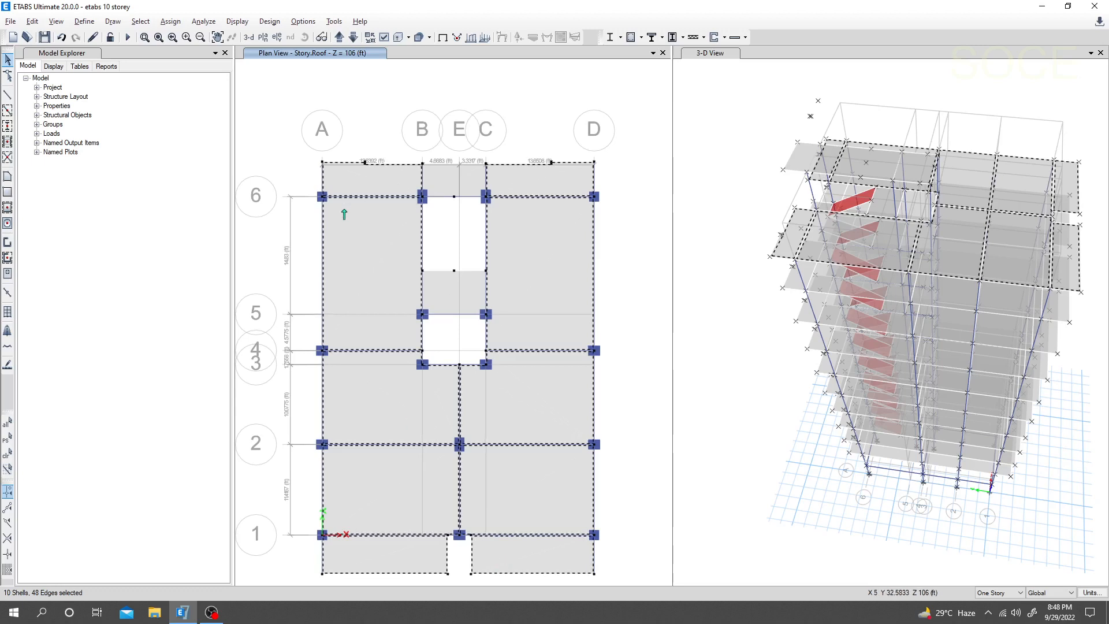
{"action": "left_click", "coordinate": [171, 21]}
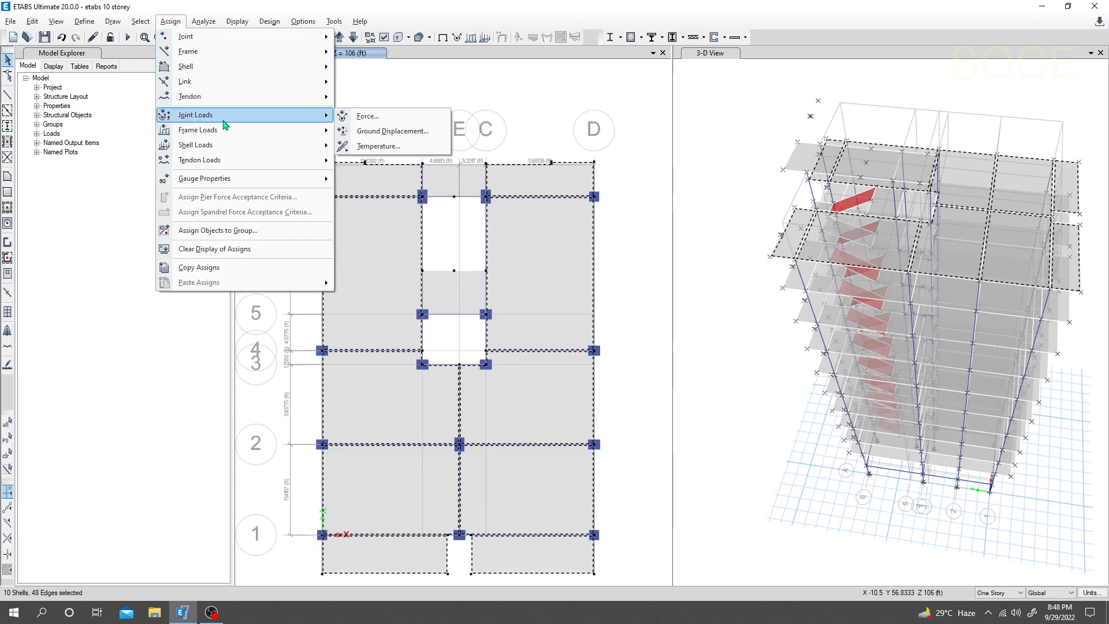
{"action": "mouse_move", "coordinate": [222, 137]}
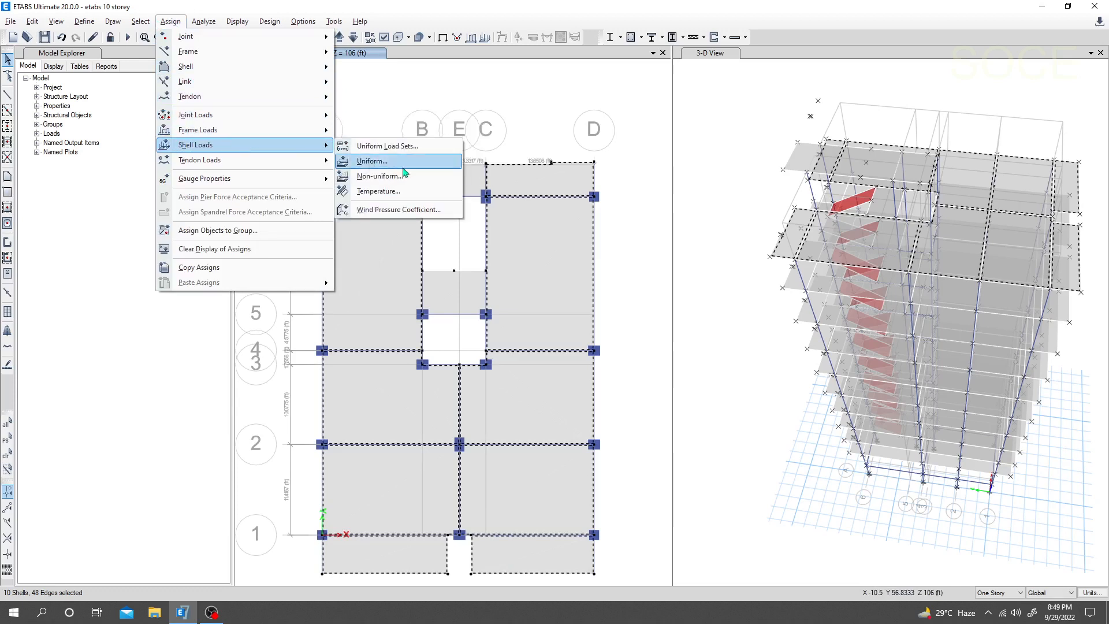
{"action": "left_click", "coordinate": [392, 167]}
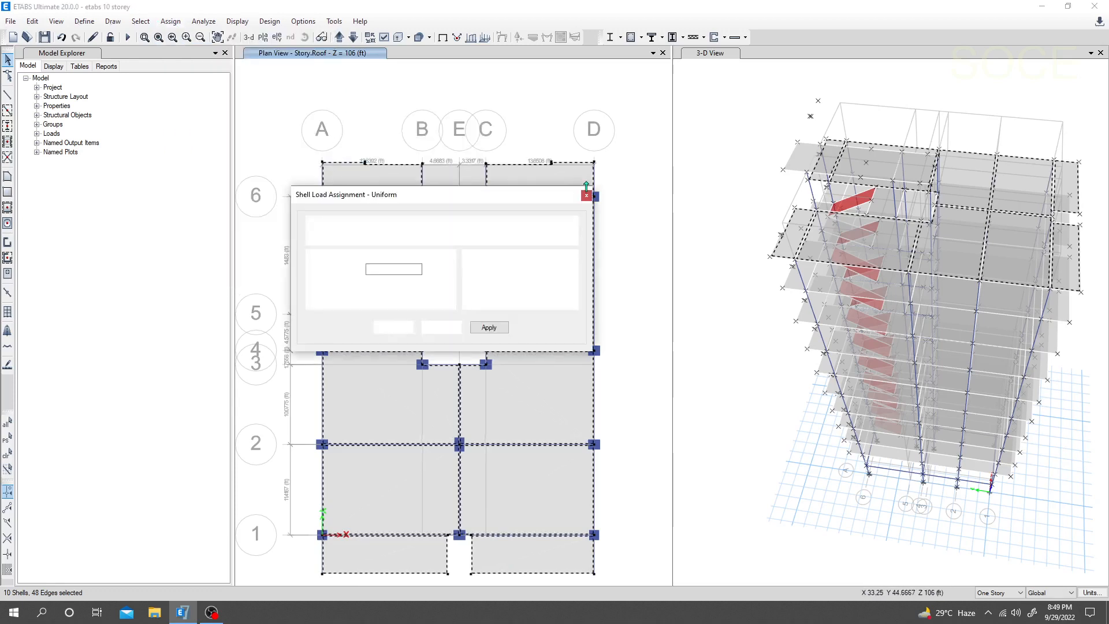
{"action": "left_click_drag", "start_coordinate": [492, 202], "coordinate": [883, 193]}
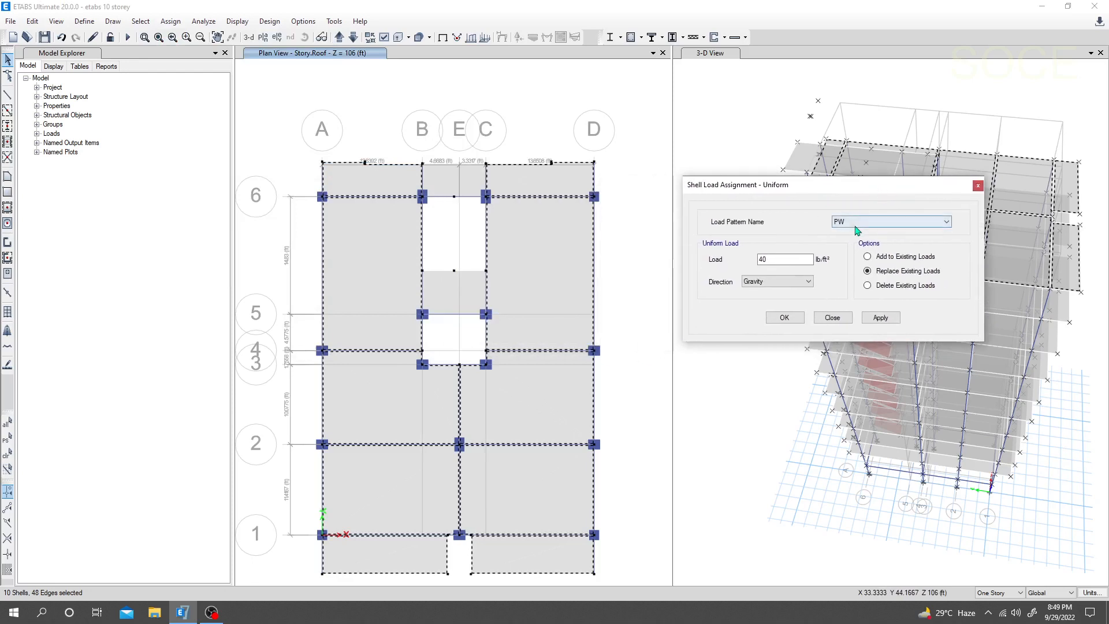
{"action": "left_click", "coordinate": [860, 222]}
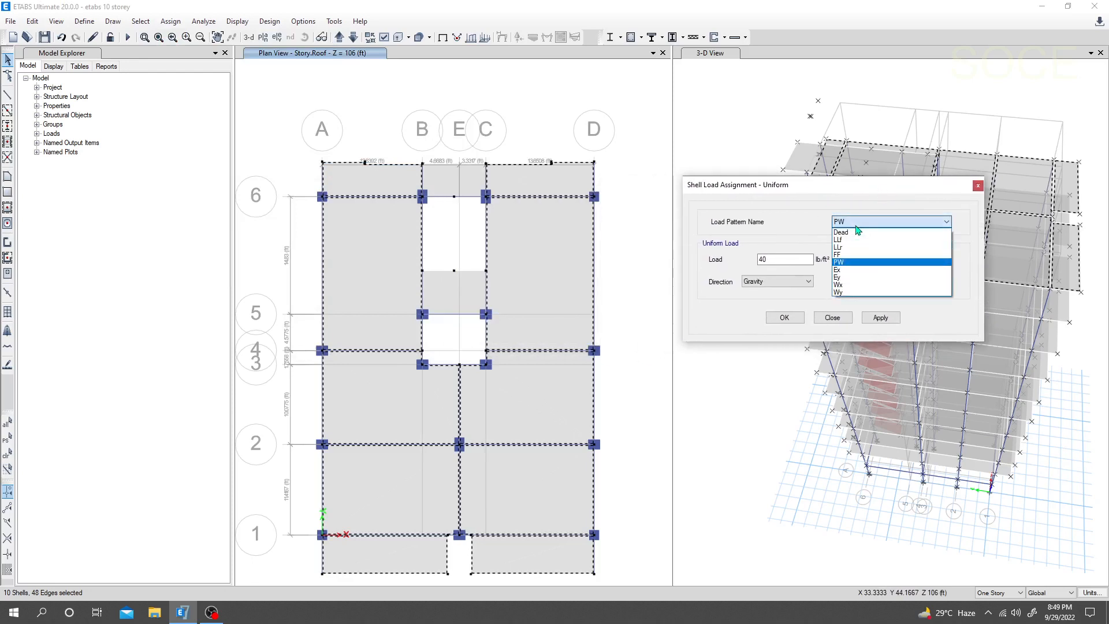
{"action": "left_click", "coordinate": [851, 265]}
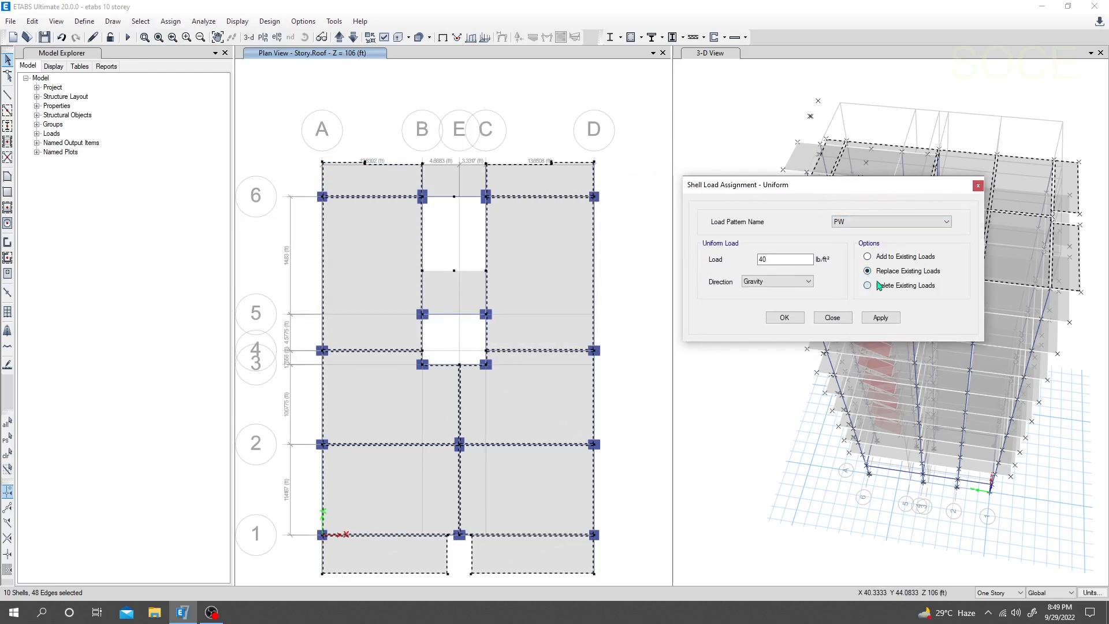
{"action": "left_click", "coordinate": [868, 285]}
{"action": "left_click", "coordinate": [880, 317]}
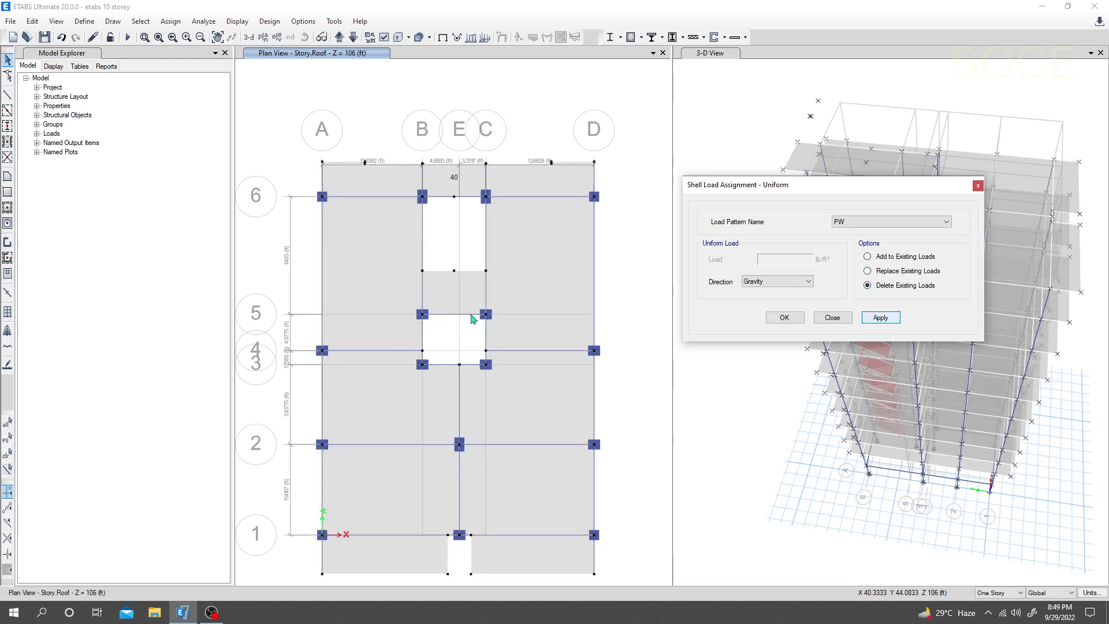
{"action": "left_click", "coordinate": [584, 296]}
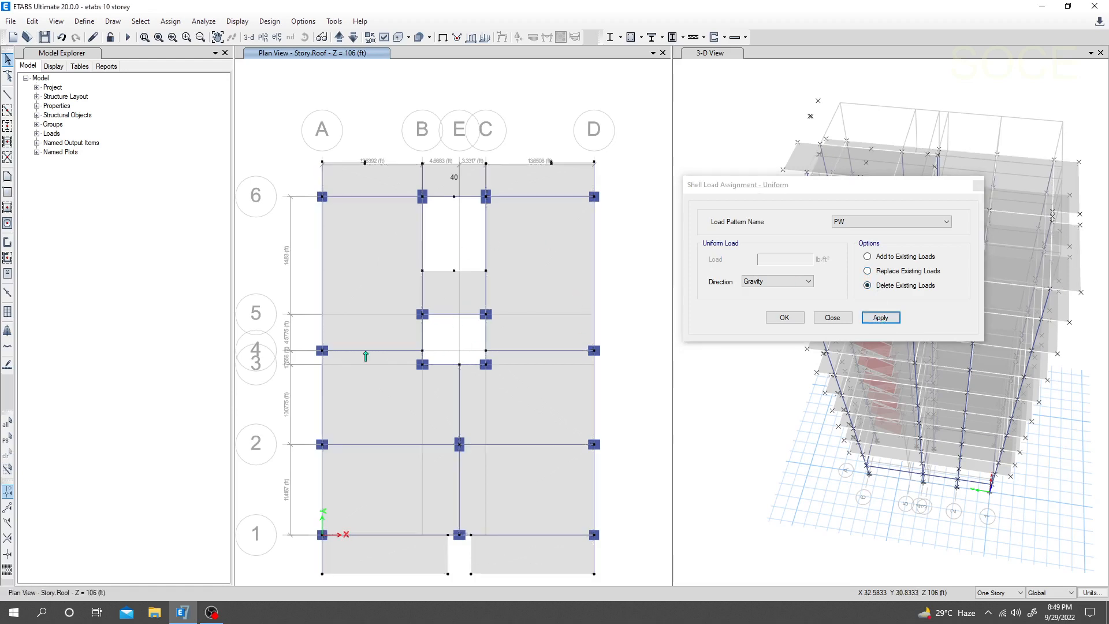
Step: Reselect the ten Story Roof slab panels outside the core and delete their existing uniform LLf loads
{"action": "left_click", "coordinate": [7, 438]}
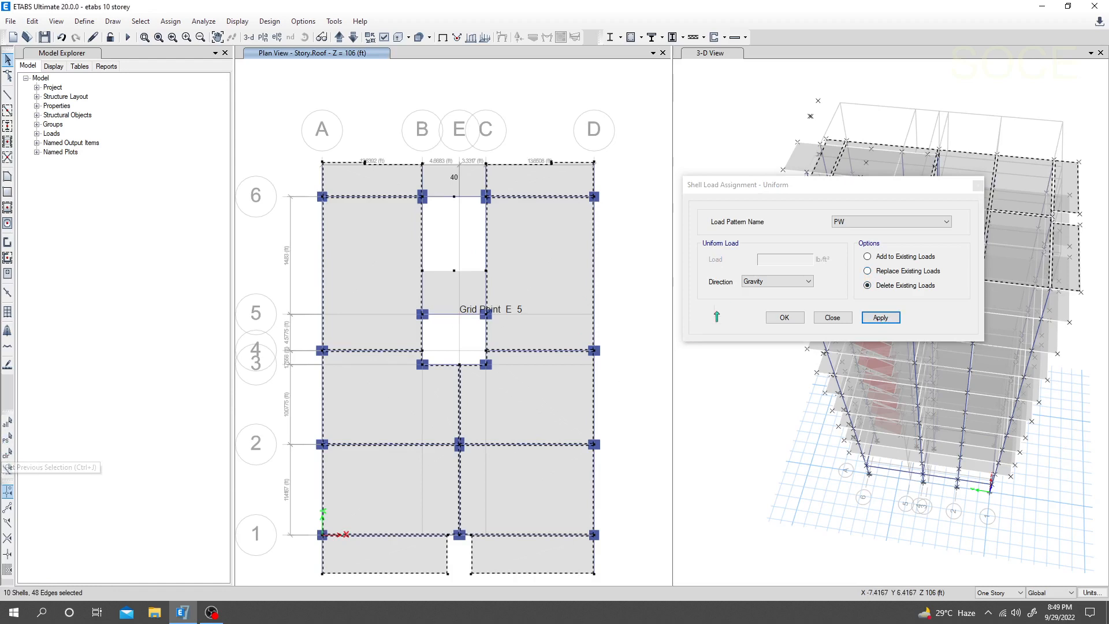
{"action": "left_click", "coordinate": [873, 223]}
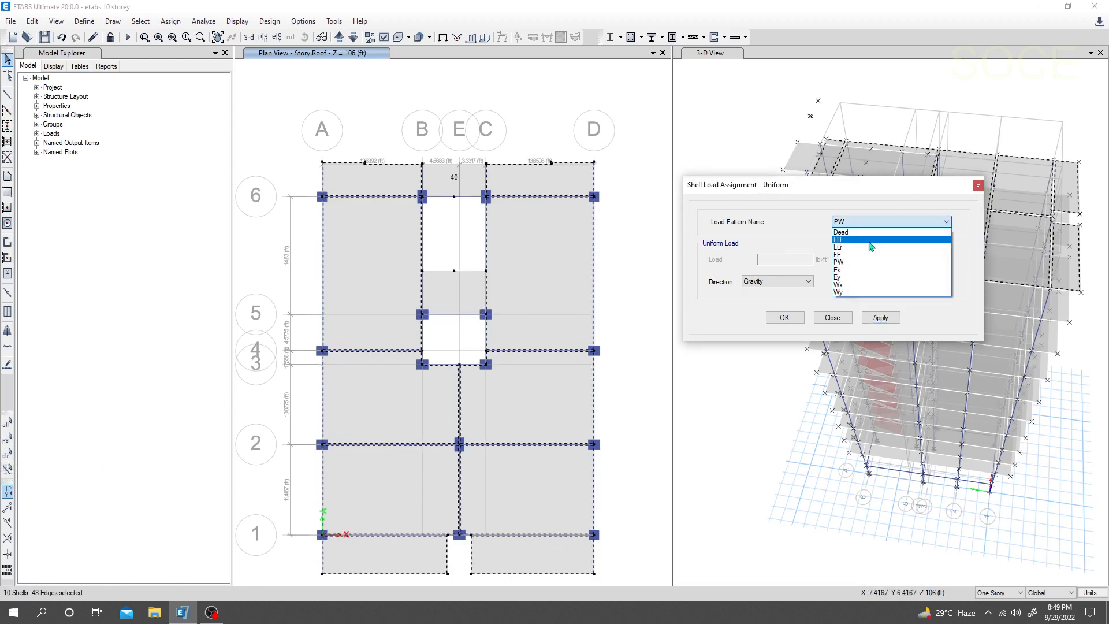
{"action": "left_click", "coordinate": [858, 240]}
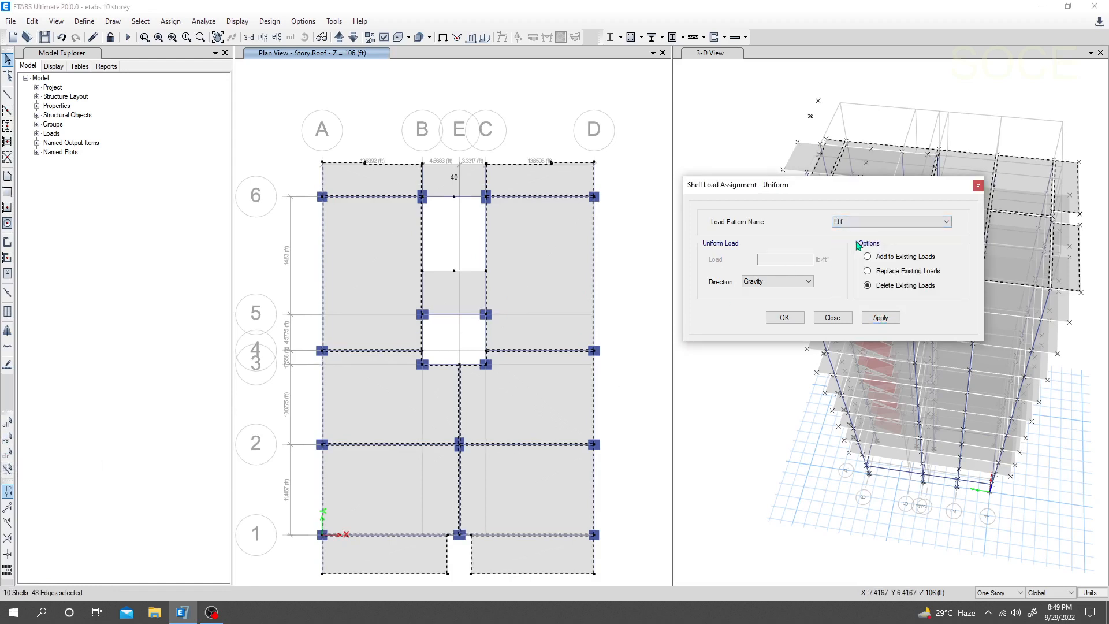
{"action": "left_click", "coordinate": [877, 271]}
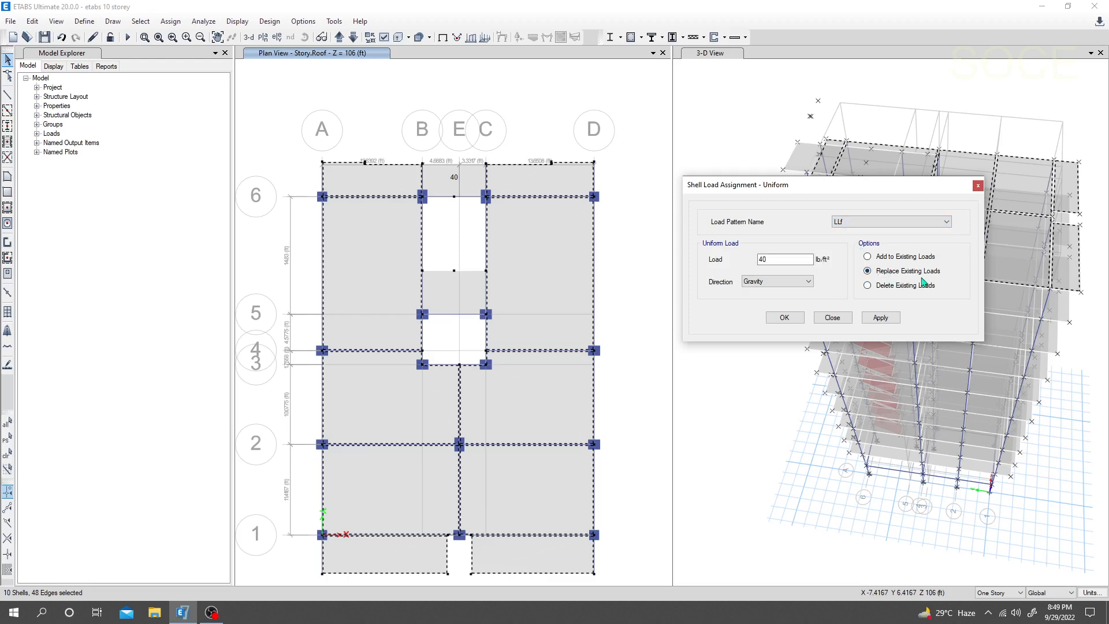
{"action": "left_click", "coordinate": [892, 287]}
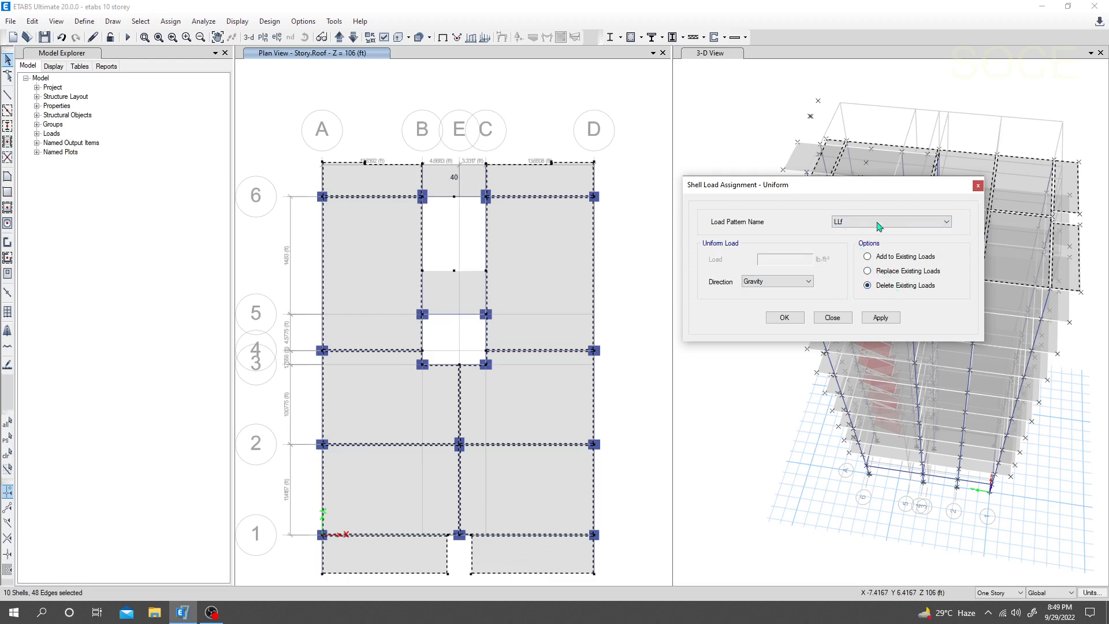
{"action": "left_click", "coordinate": [880, 319]}
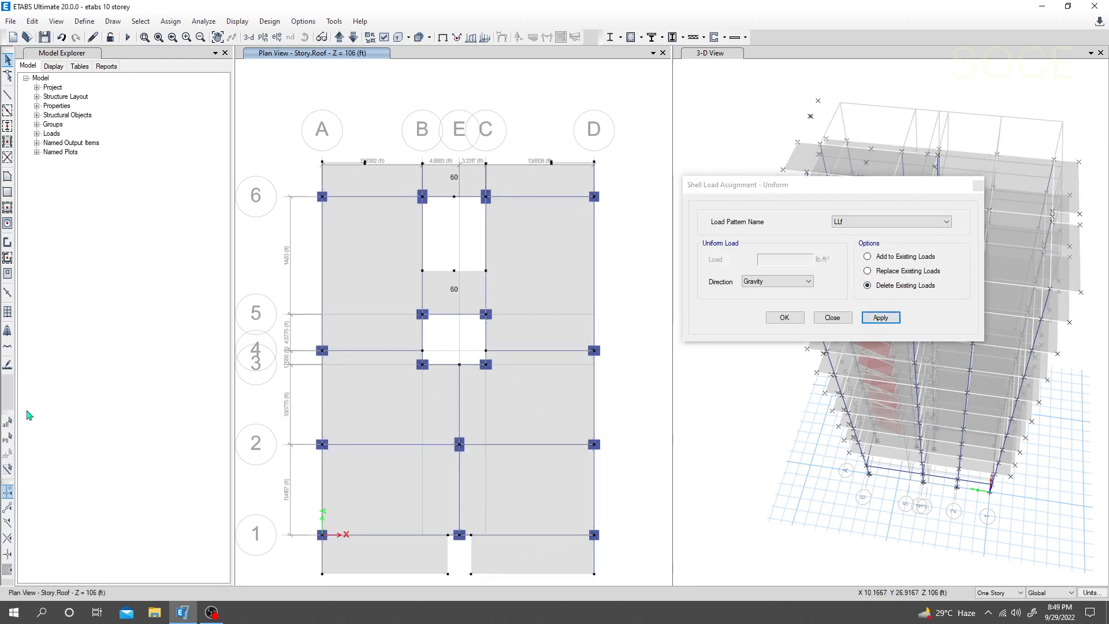
Step: Reselect the same ten Story Roof panels and delete their existing uniform FF loads
{"action": "left_click", "coordinate": [8, 441]}
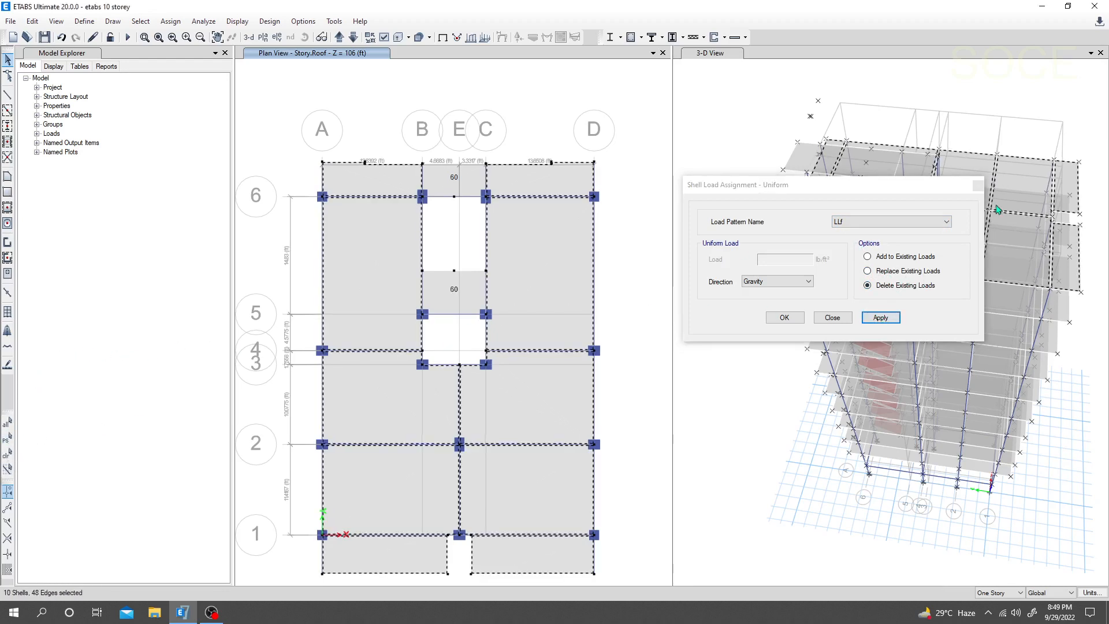
{"action": "left_click", "coordinate": [922, 223]}
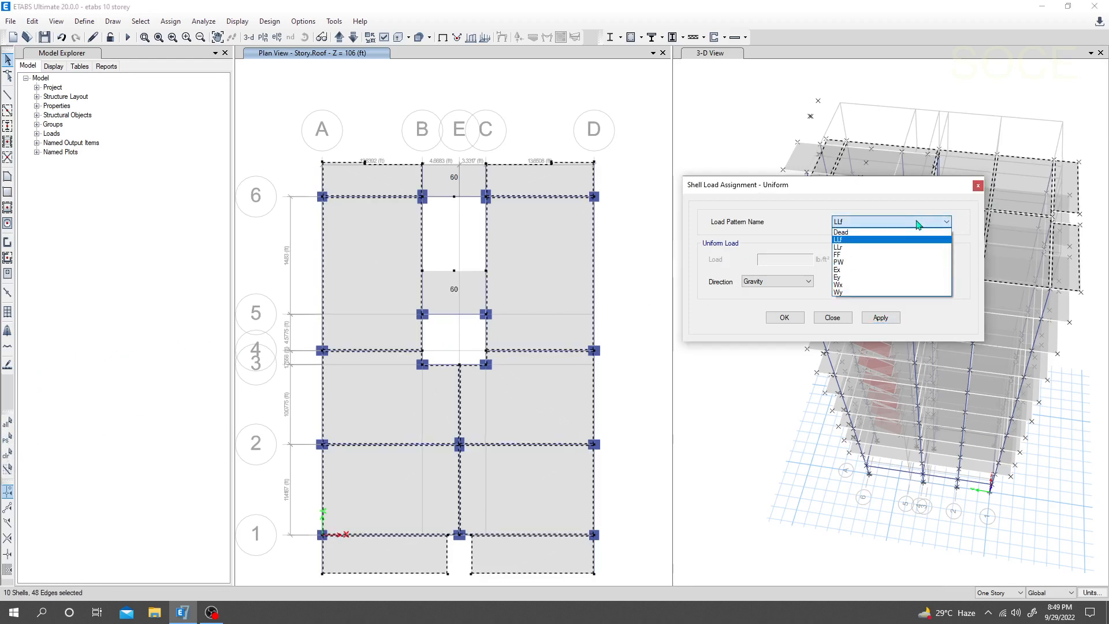
{"action": "left_click", "coordinate": [851, 255]}
{"action": "left_click", "coordinate": [879, 317]}
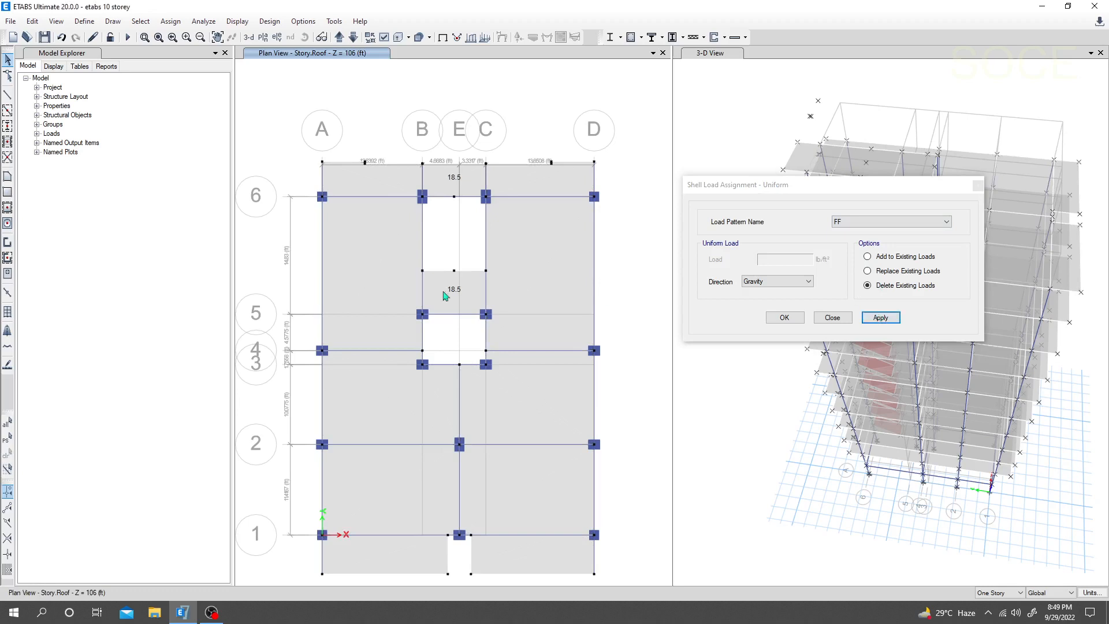
Step: Assign a uniform LLr gravity load of 100 lb/ft² to the ten Story Roof panels outside the core, replacing existing loads
{"action": "left_click", "coordinate": [8, 440]}
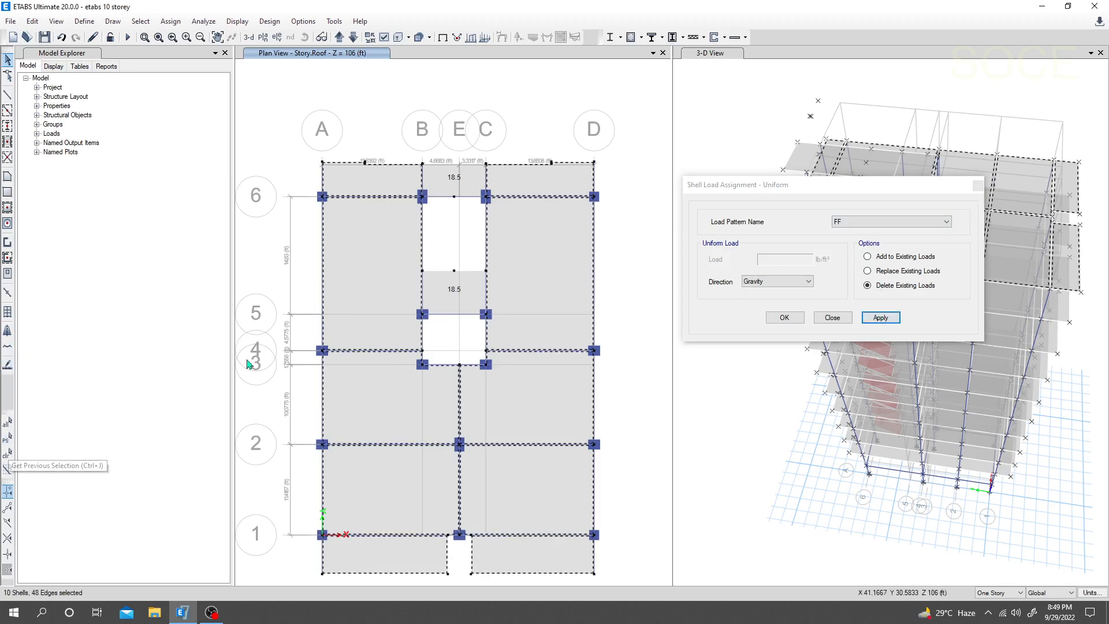
{"action": "left_click", "coordinate": [889, 222]}
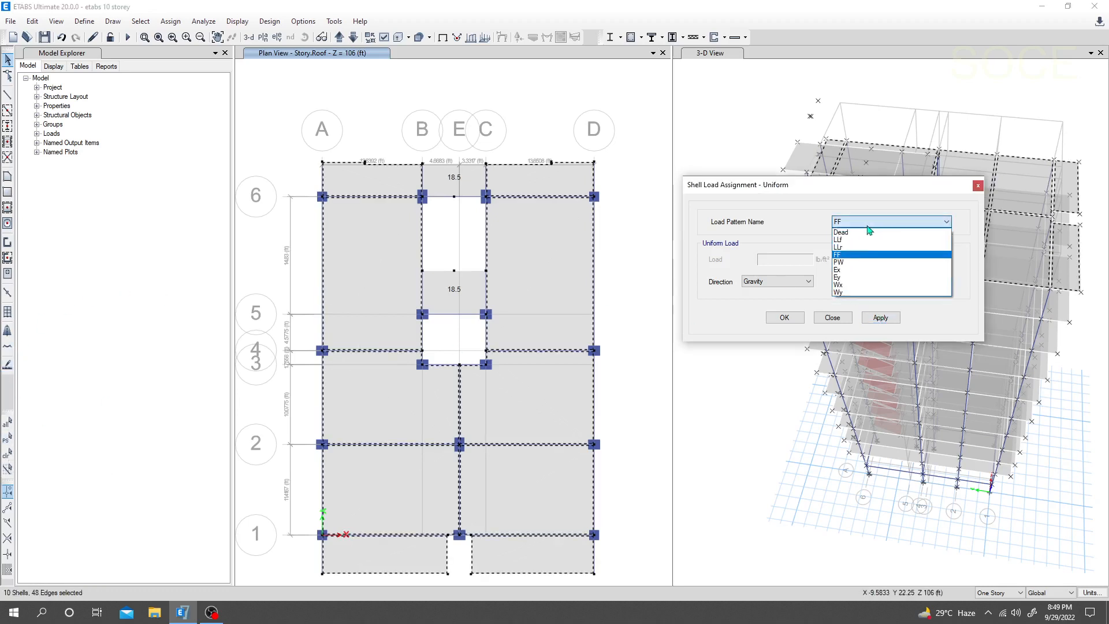
{"action": "left_click", "coordinate": [843, 247]}
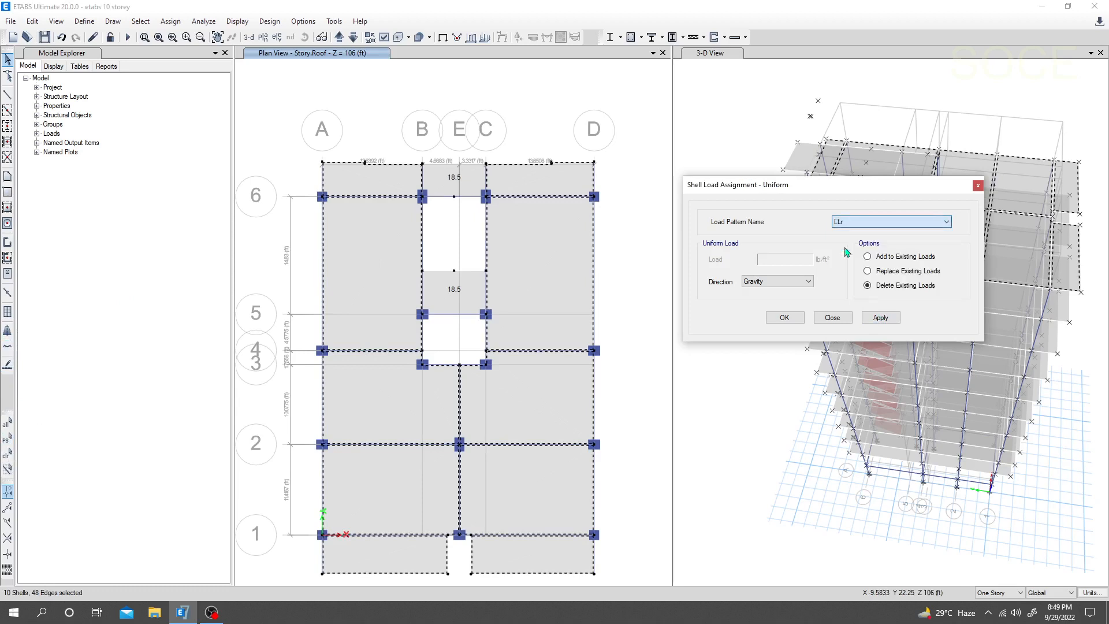
{"action": "left_click", "coordinate": [883, 271]}
{"action": "double_click", "coordinate": [778, 260]}
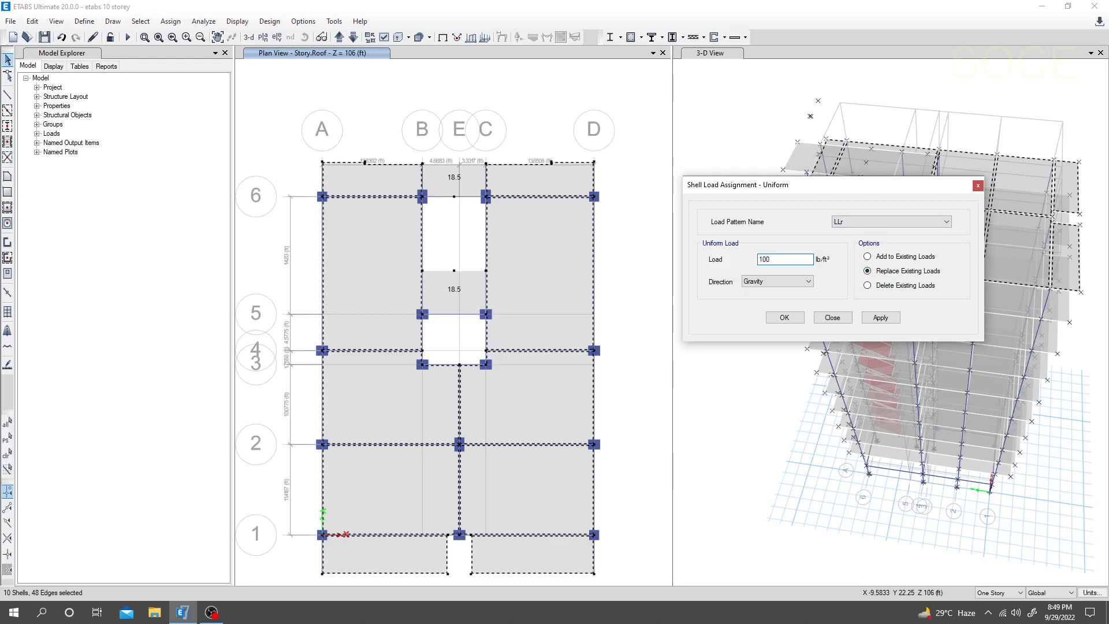
{"action": "left_click", "coordinate": [880, 318]}
{"action": "left_click", "coordinate": [183, 383]}
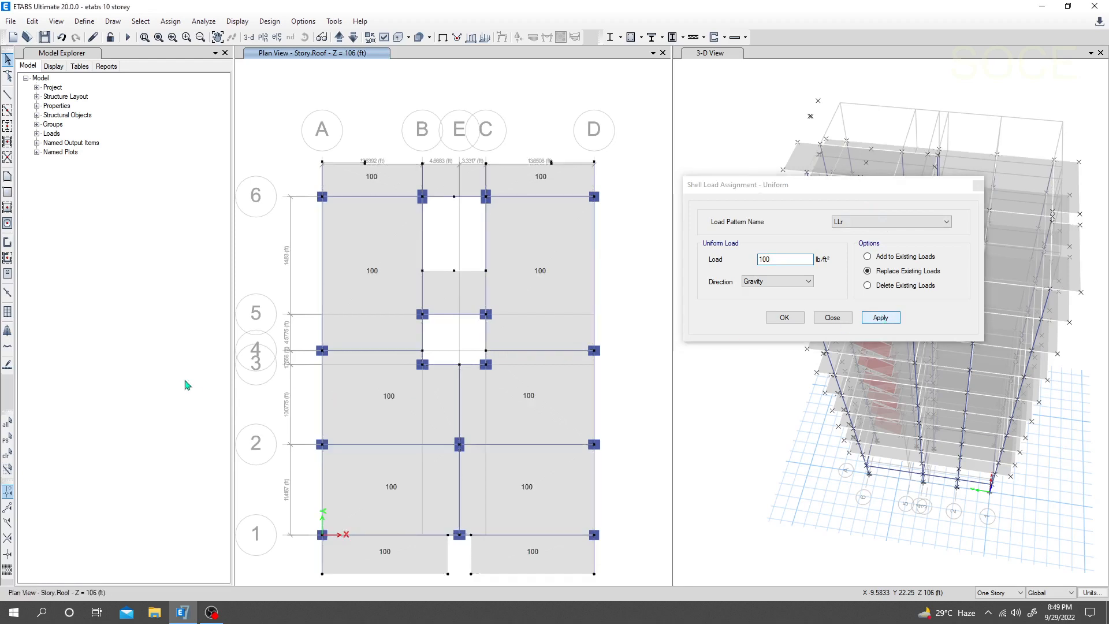
Step: Assign a uniform FF gravity load of 25 lb/ft² to the same ten Story Roof panels, replacing existing loads
{"action": "left_click", "coordinate": [7, 437]}
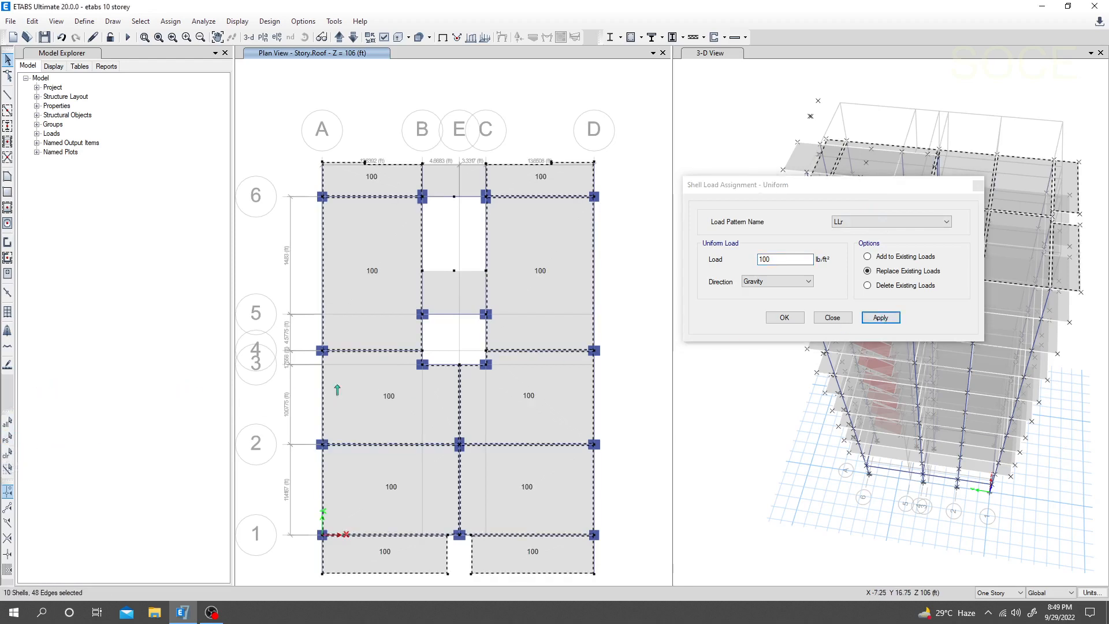
{"action": "left_click", "coordinate": [855, 223]}
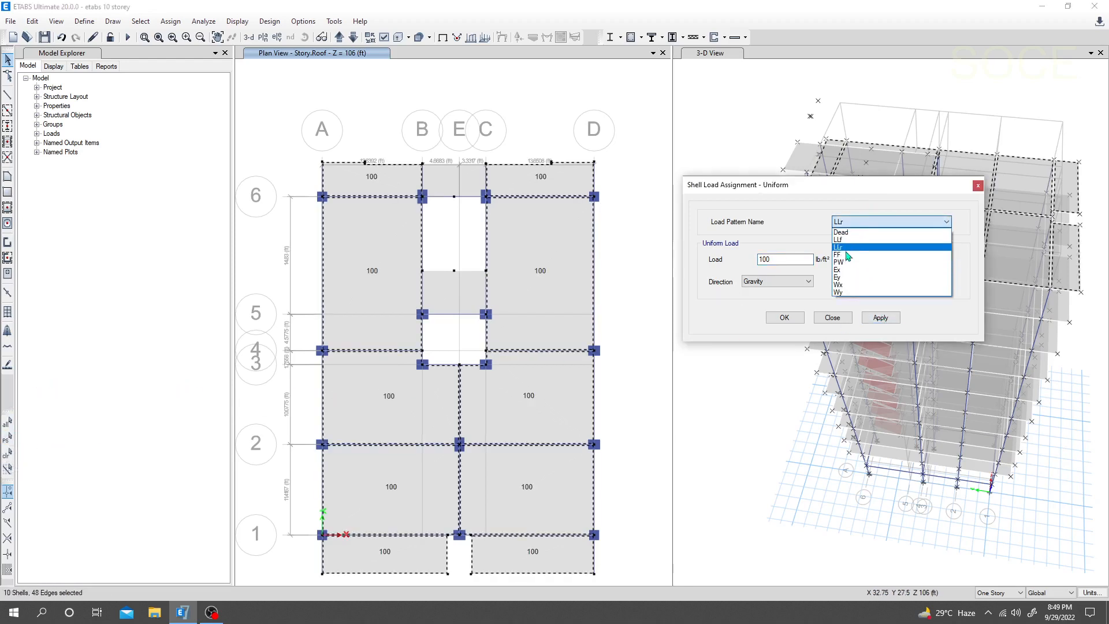
{"action": "left_click", "coordinate": [838, 254]}
{"action": "left_click_drag", "start_coordinate": [777, 259], "coordinate": [715, 260]}
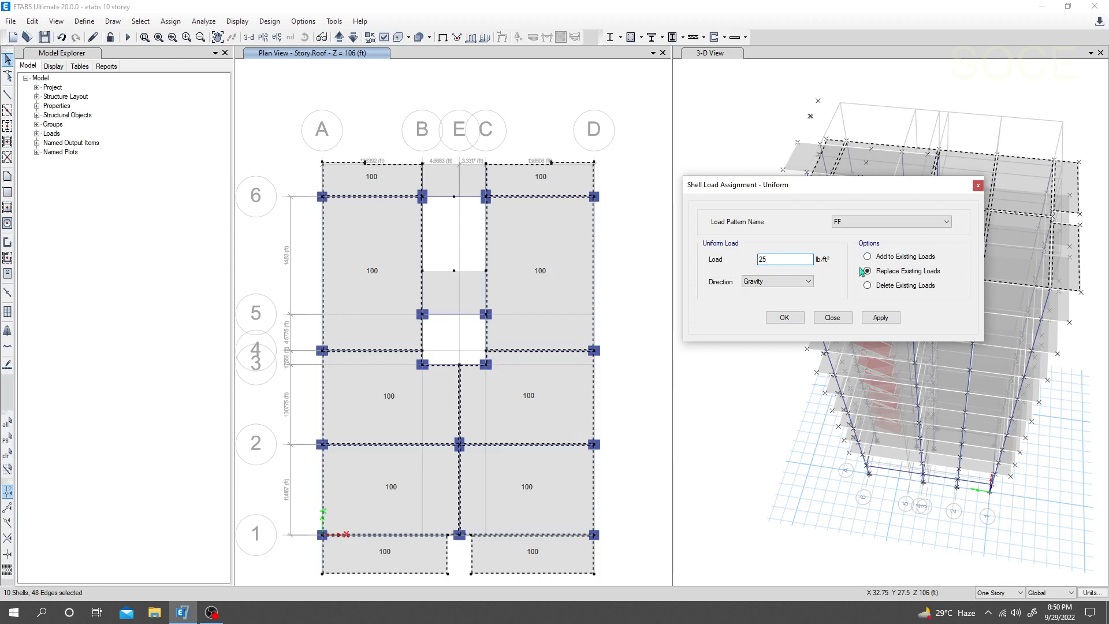
{"action": "left_click", "coordinate": [878, 317]}
{"action": "left_click", "coordinate": [856, 222]}
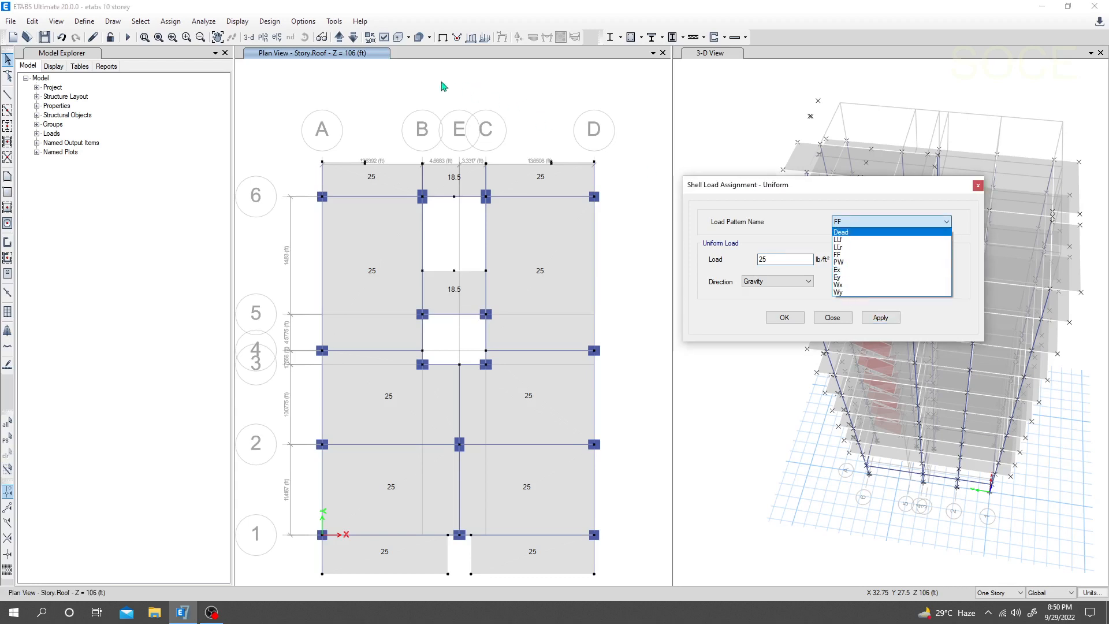
{"action": "left_click", "coordinate": [407, 95]}
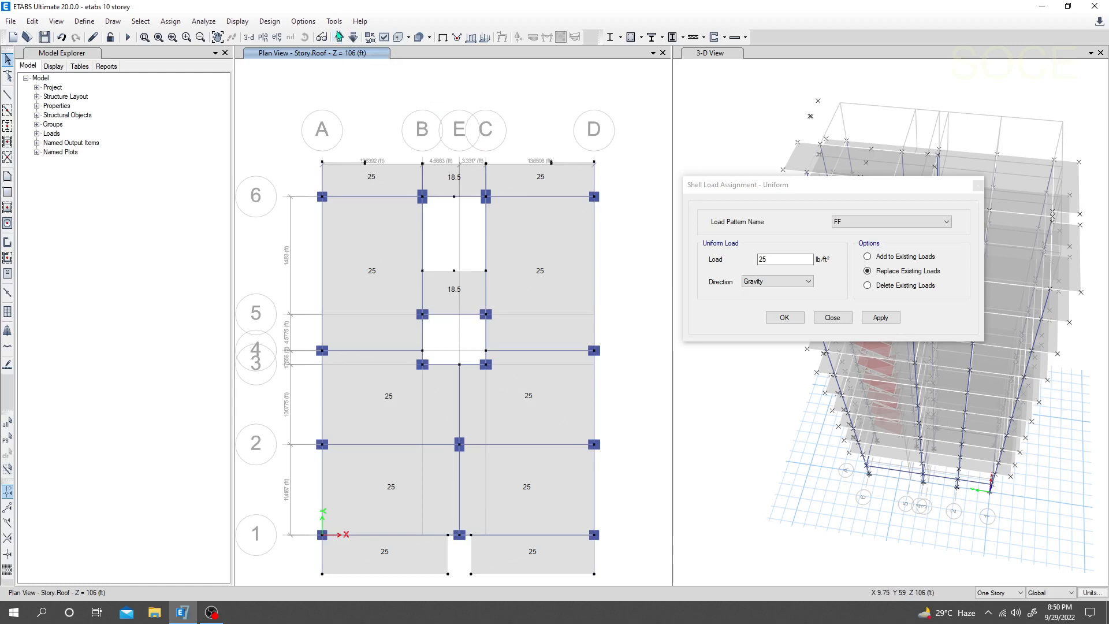
Step: On the TR plan, assign a uniform FF load of 25 lb/ft² to the two core slab panels between grids 6 and 3
{"action": "left_click", "coordinate": [339, 36]}
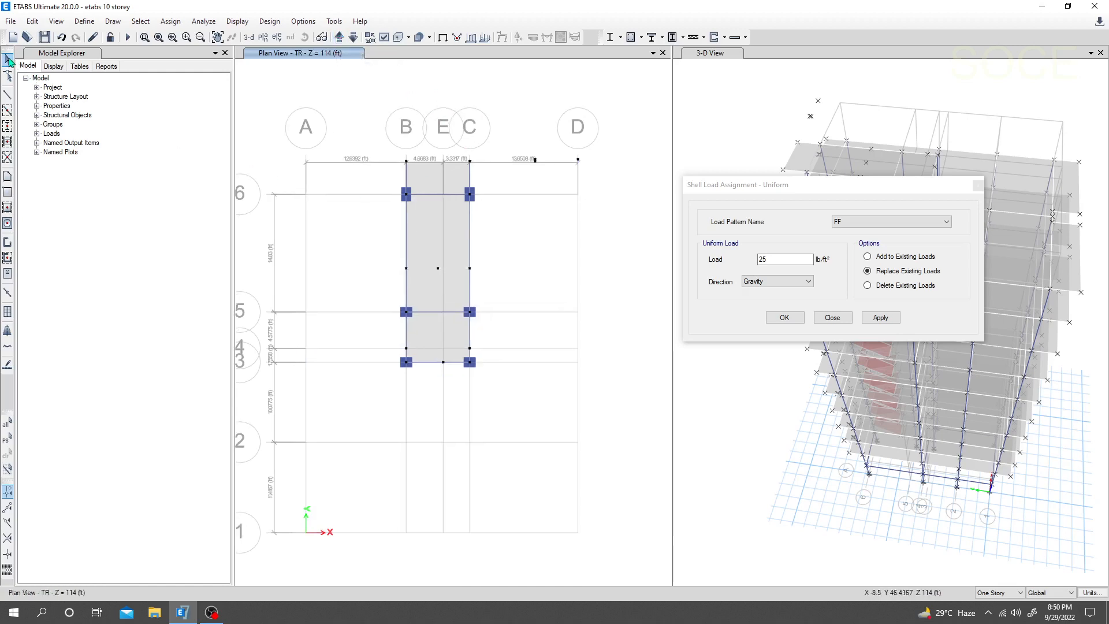
{"action": "left_click", "coordinate": [8, 59]}
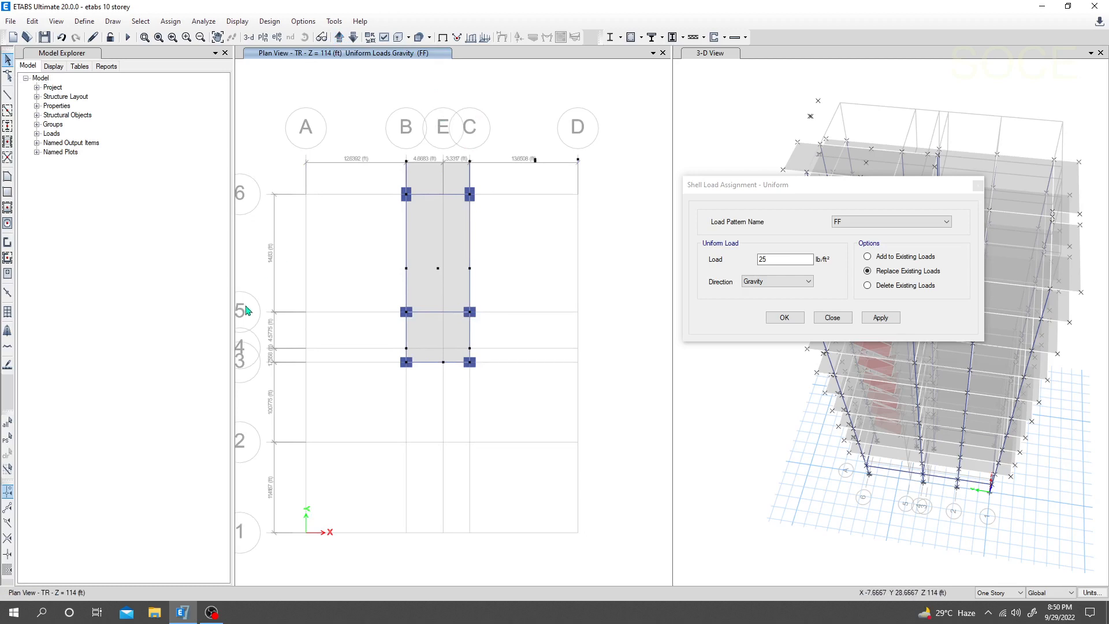
{"action": "left_click", "coordinate": [445, 238]}
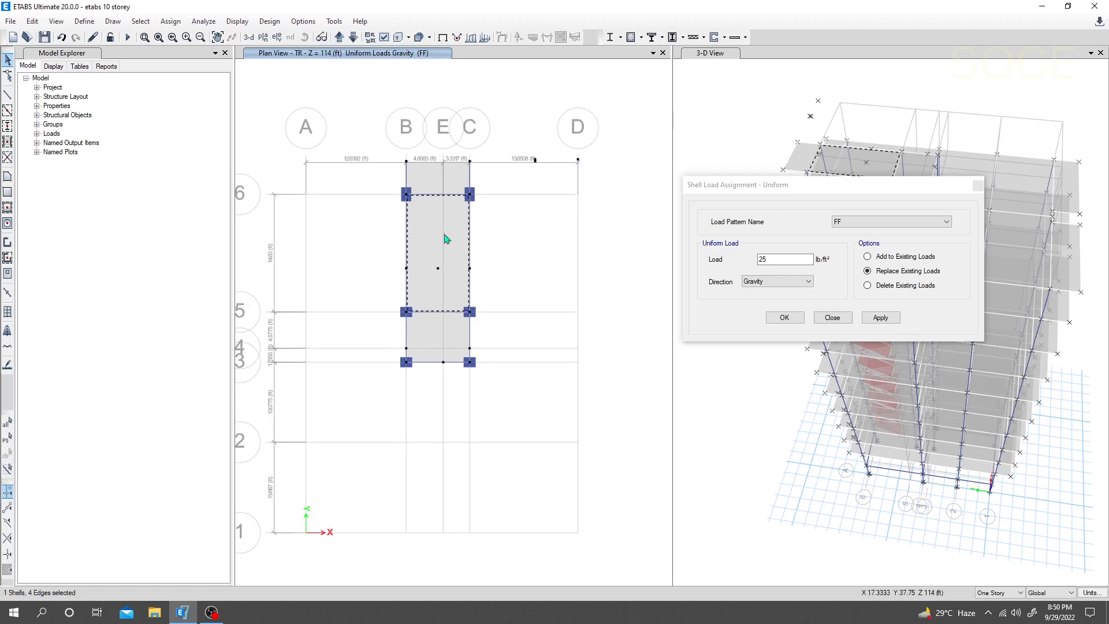
{"action": "left_click", "coordinate": [439, 351]}
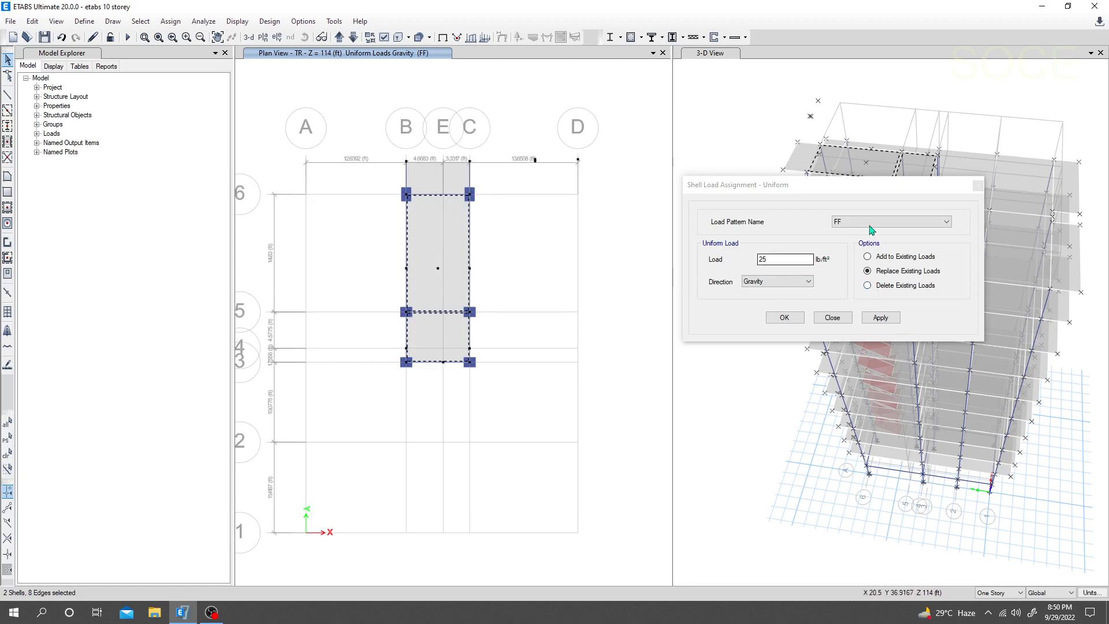
{"action": "left_click", "coordinate": [880, 317]}
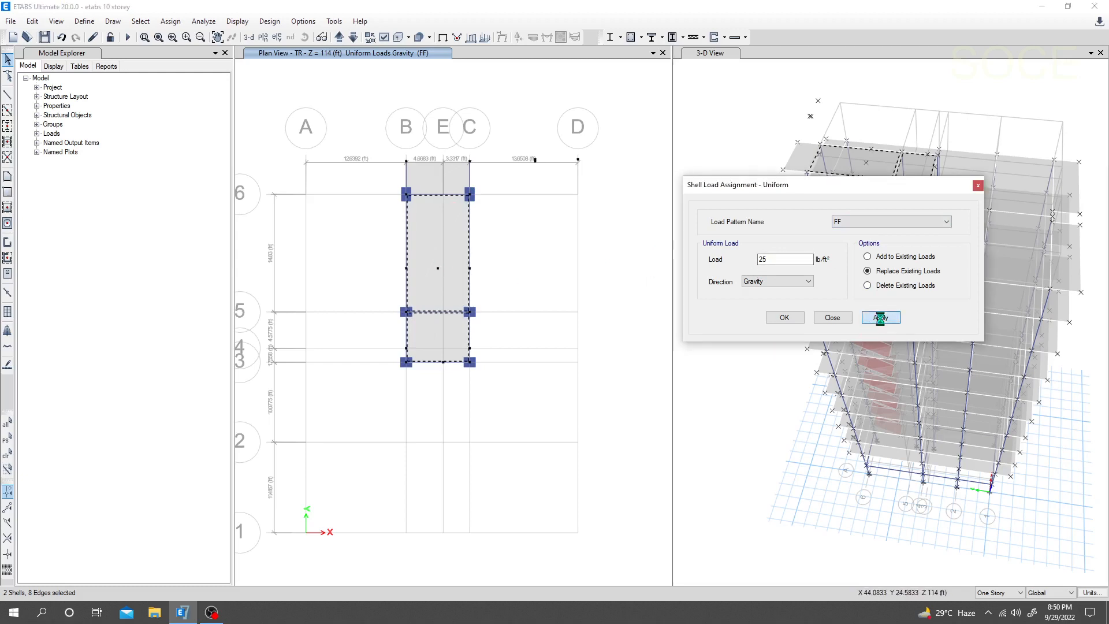
Step: Reselect the two TR core panels, add the overhang slab beyond grid 6, and assign all three an FF load of 25 lb/ft²
{"action": "left_click", "coordinate": [839, 223]}
{"action": "left_click", "coordinate": [852, 247]}
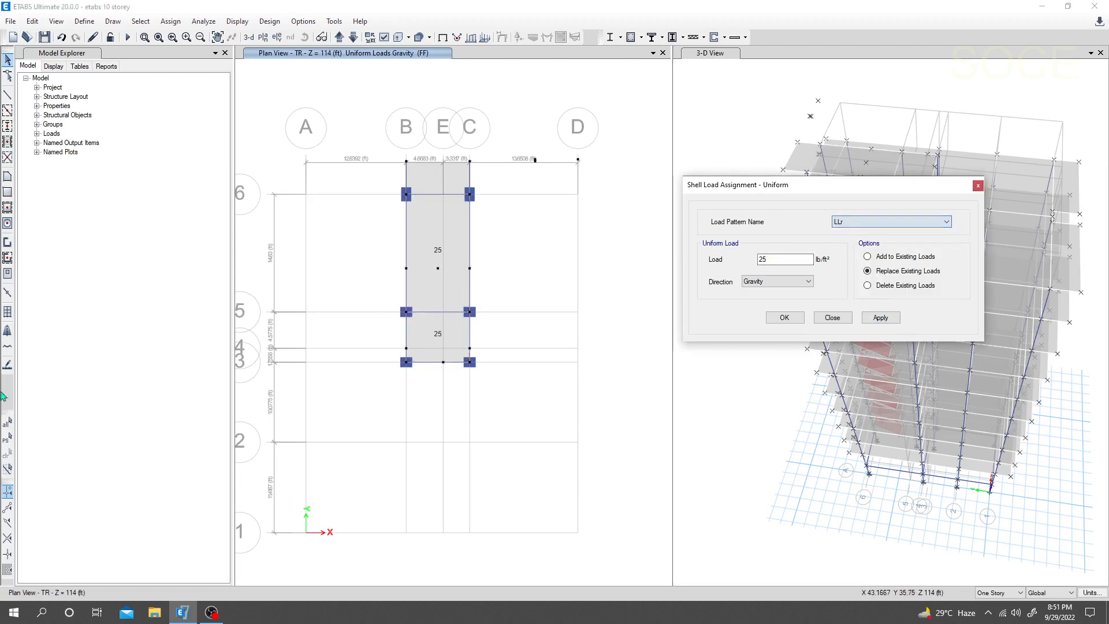
{"action": "left_click", "coordinate": [9, 443]}
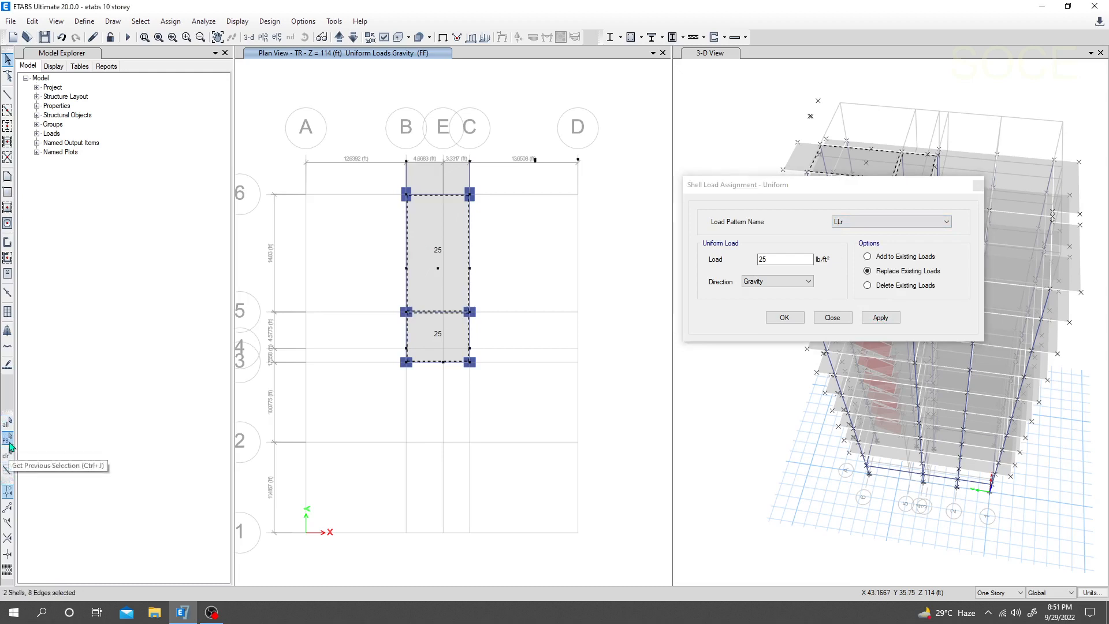
{"action": "left_click", "coordinate": [433, 180]}
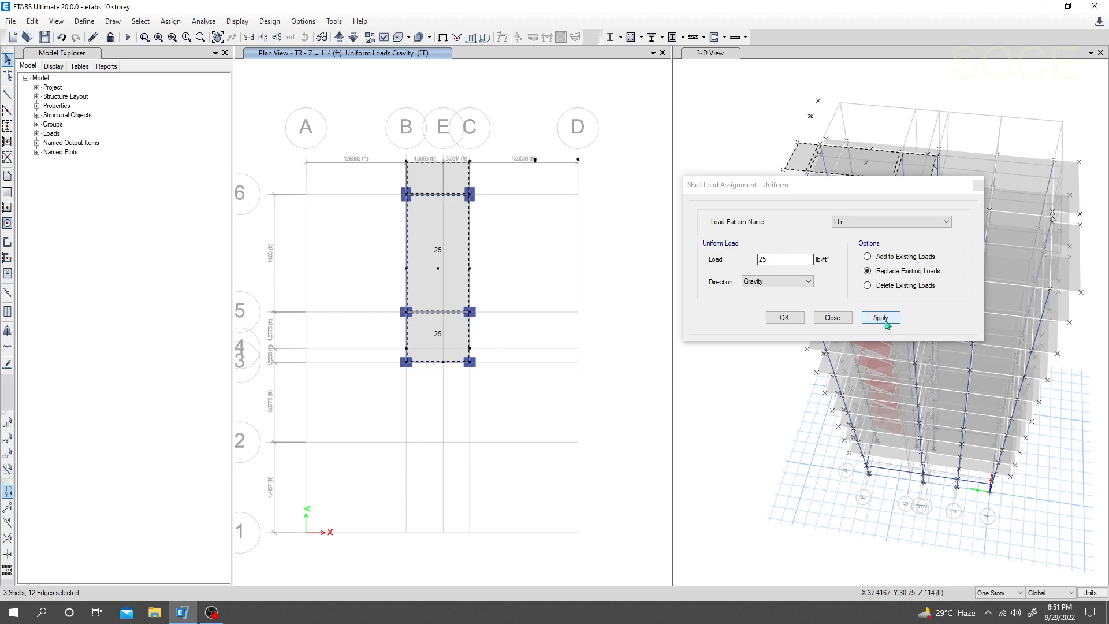
{"action": "left_click", "coordinate": [881, 319]}
{"action": "left_click", "coordinate": [853, 223]}
{"action": "left_click", "coordinate": [848, 255]}
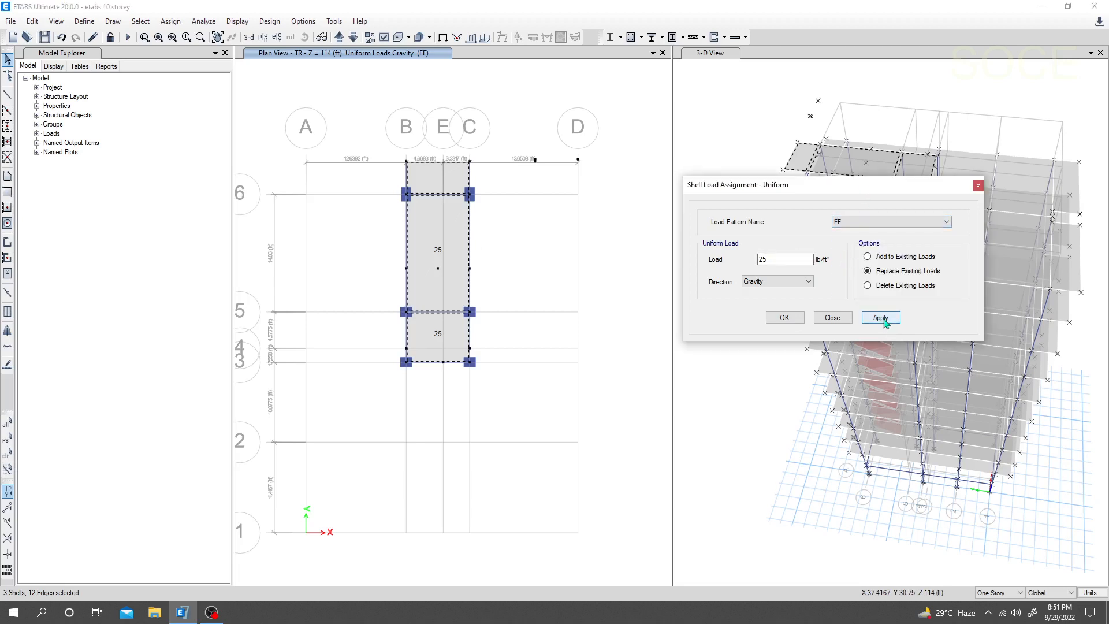
{"action": "left_click", "coordinate": [881, 318]}
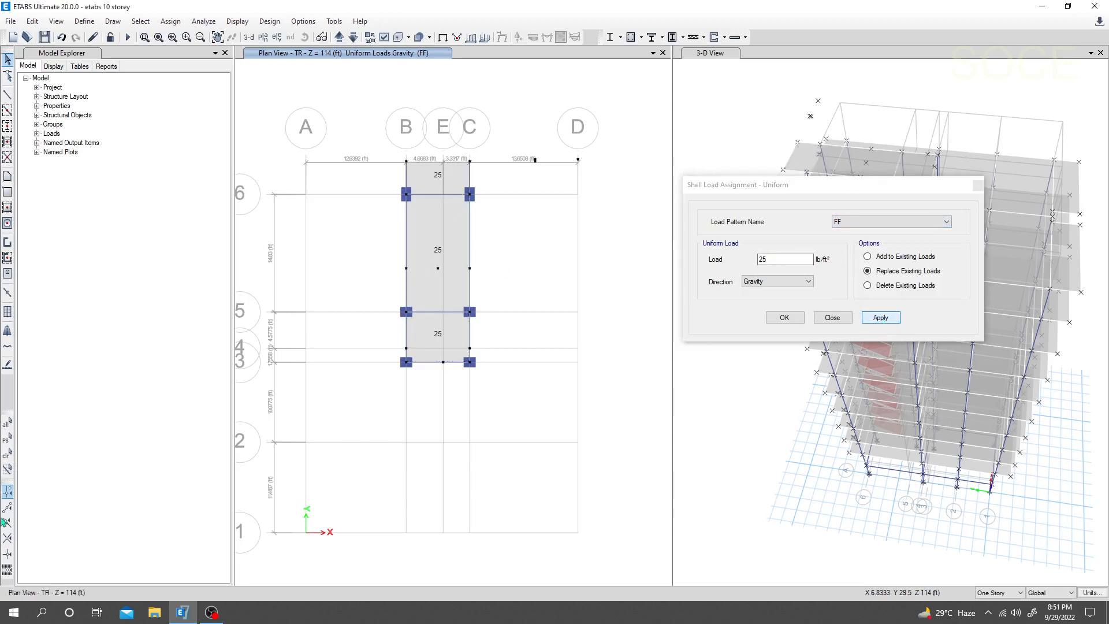
Step: Assign a uniform LLr gravity load of 60 lb/ft² to the three TR slab panels, replacing existing loads
{"action": "left_click", "coordinate": [6, 441]}
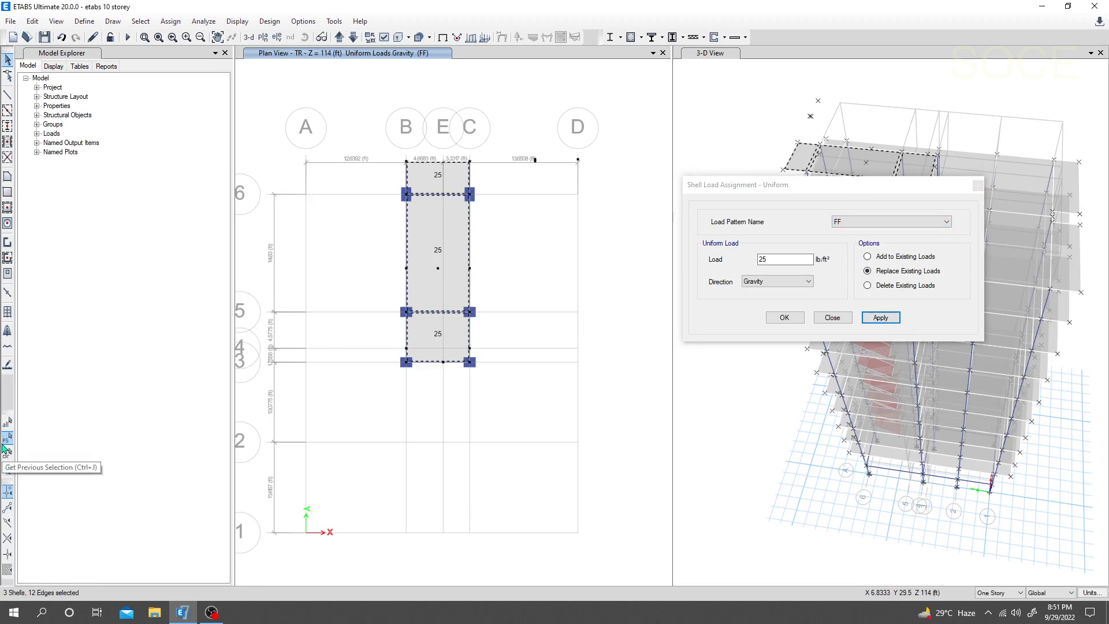
{"action": "left_click", "coordinate": [849, 221]}
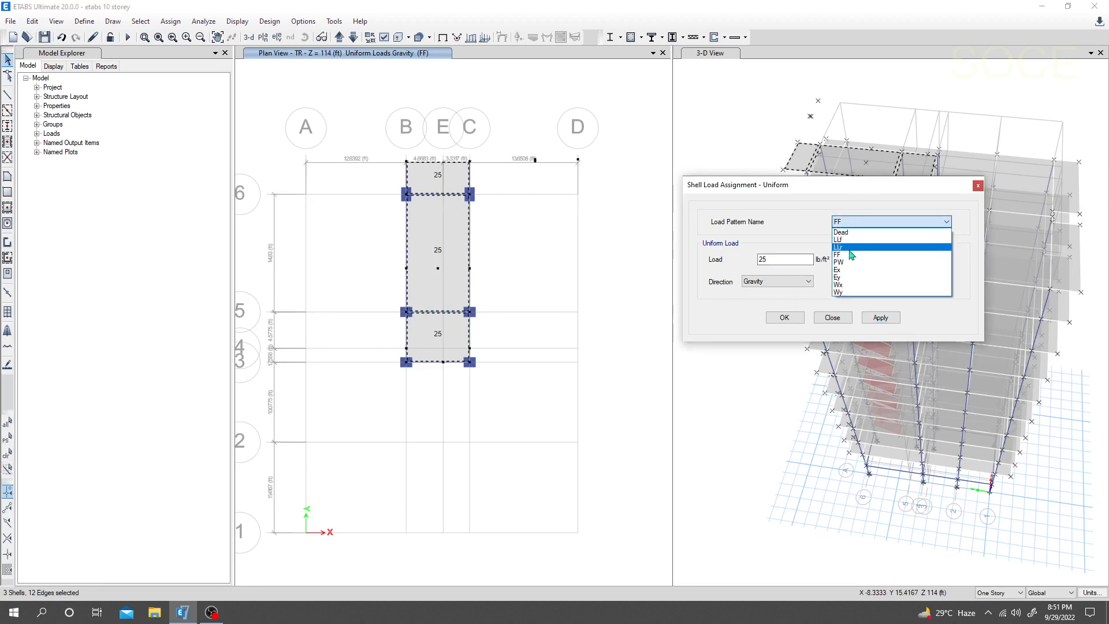
{"action": "left_click", "coordinate": [849, 250]}
{"action": "left_click_drag", "start_coordinate": [777, 261], "coordinate": [729, 259]}
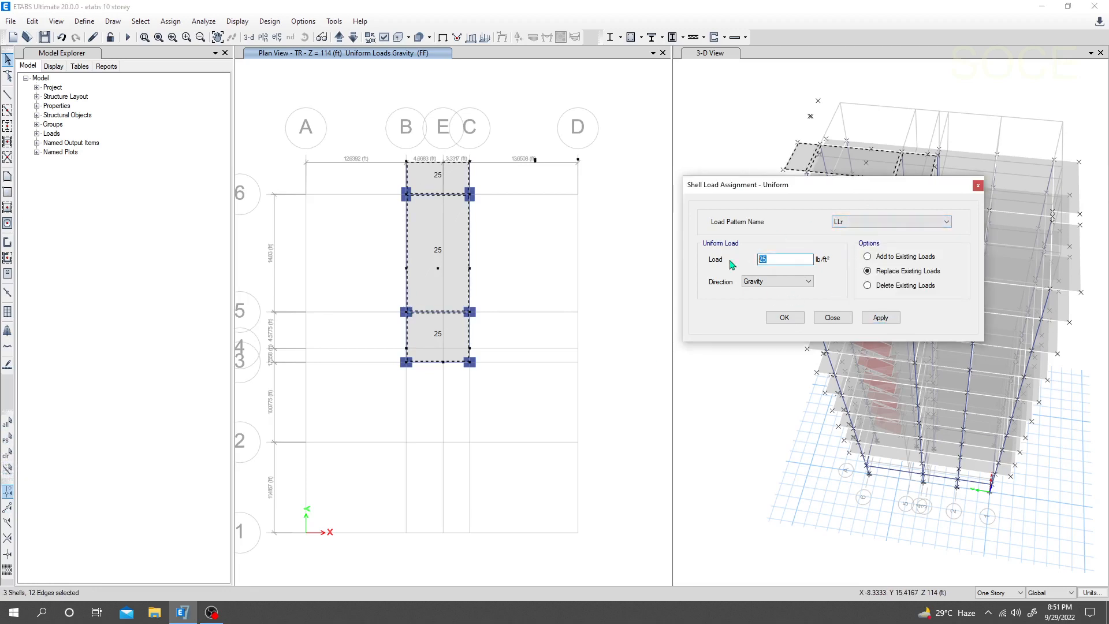
{"action": "type", "text": "4"}
{"action": "key", "text": "BackSpace"}
{"action": "key", "text": "BackSpace"}
{"action": "type", "text": "60"}
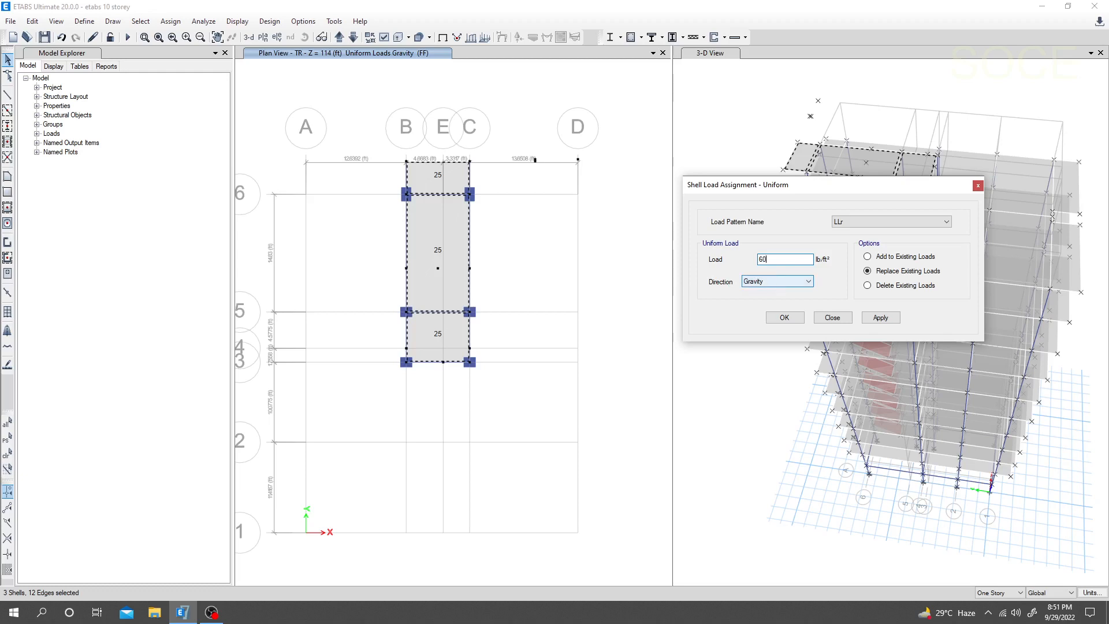
{"action": "left_click", "coordinate": [886, 322]}
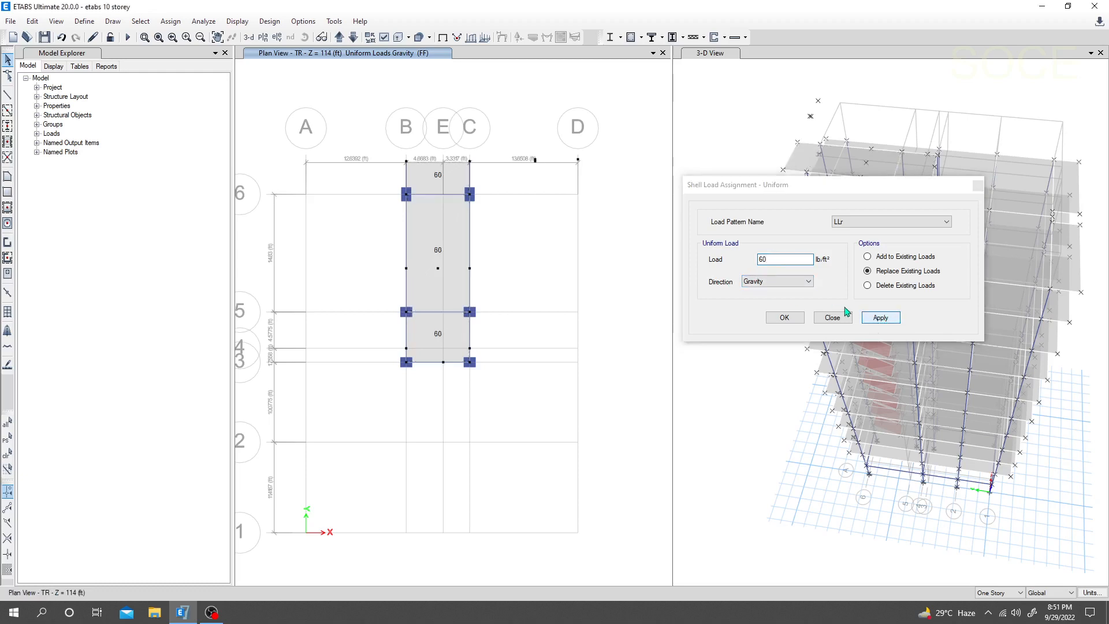
{"action": "left_click", "coordinate": [853, 224]}
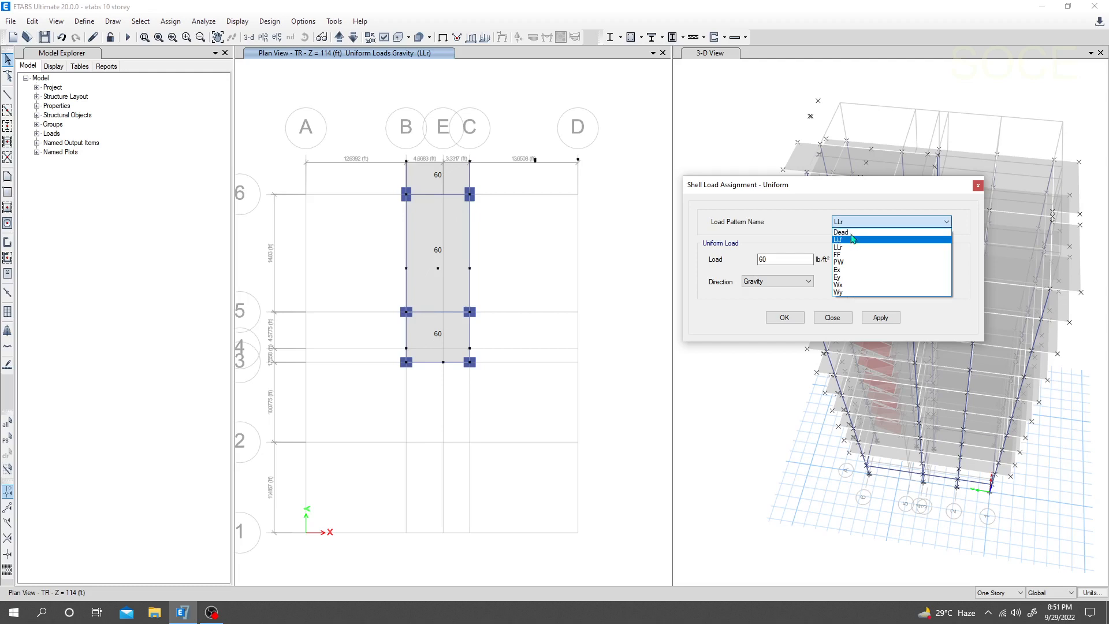
Step: Assign a uniform Dead gravity load of 80 lb/ft² to the three TR slab panels, replacing existing loads
{"action": "left_click", "coordinate": [851, 234]}
{"action": "double_click", "coordinate": [777, 259]}
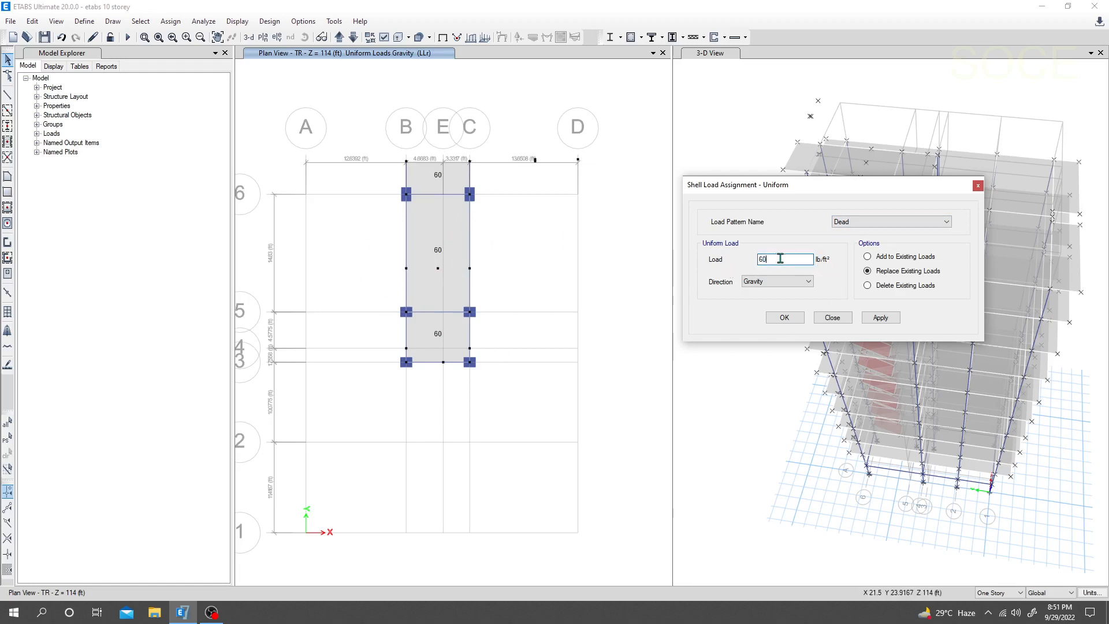
{"action": "double_click", "coordinate": [780, 258]}
{"action": "left_click", "coordinate": [873, 319]}
{"action": "left_click", "coordinate": [872, 321]}
{"action": "left_click", "coordinate": [638, 347]}
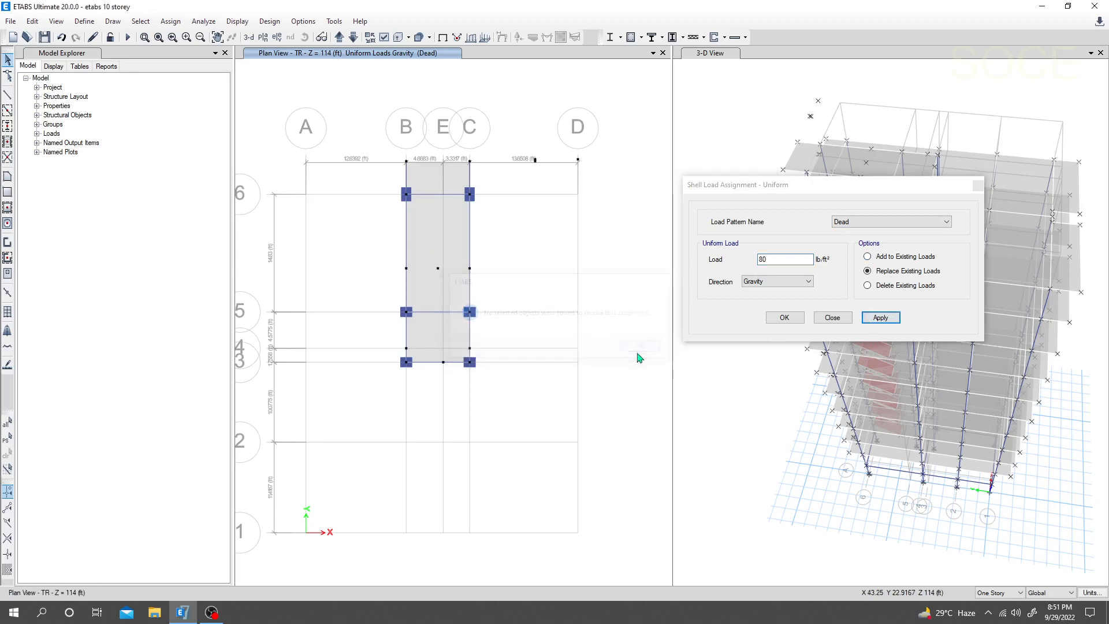
{"action": "left_click", "coordinate": [6, 437]}
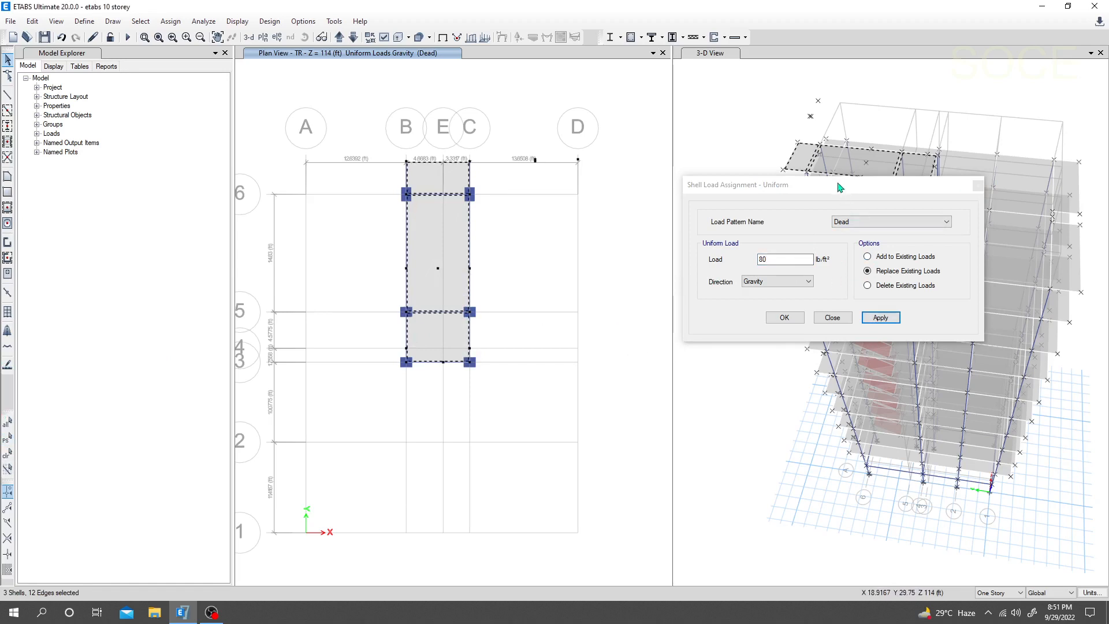
{"action": "left_click_drag", "start_coordinate": [839, 186], "coordinate": [838, 188]}
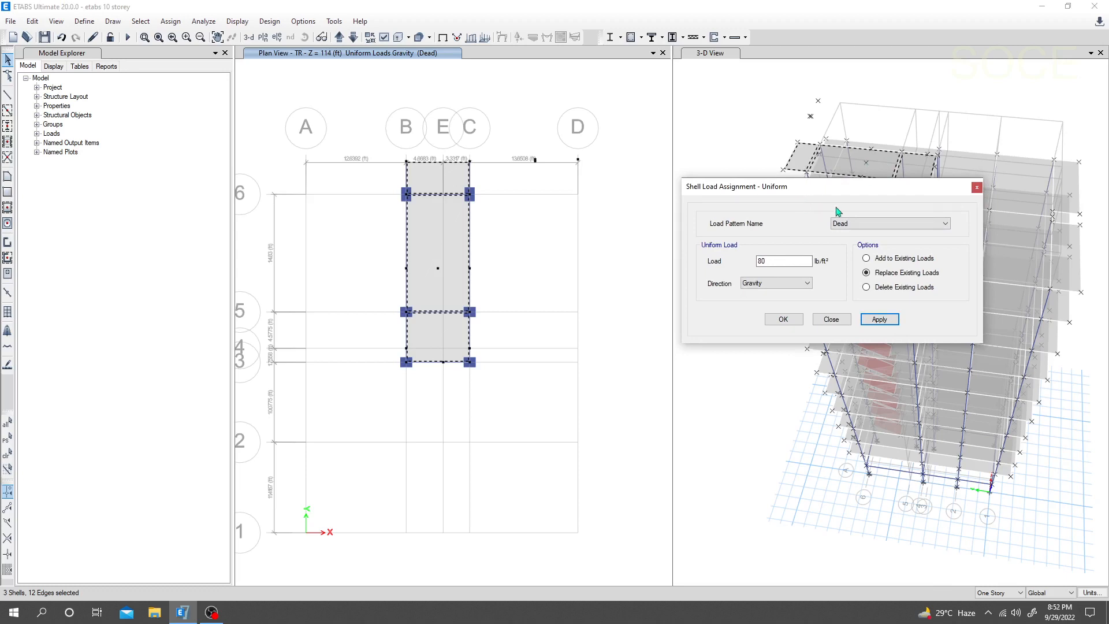
{"action": "left_click", "coordinate": [877, 320]}
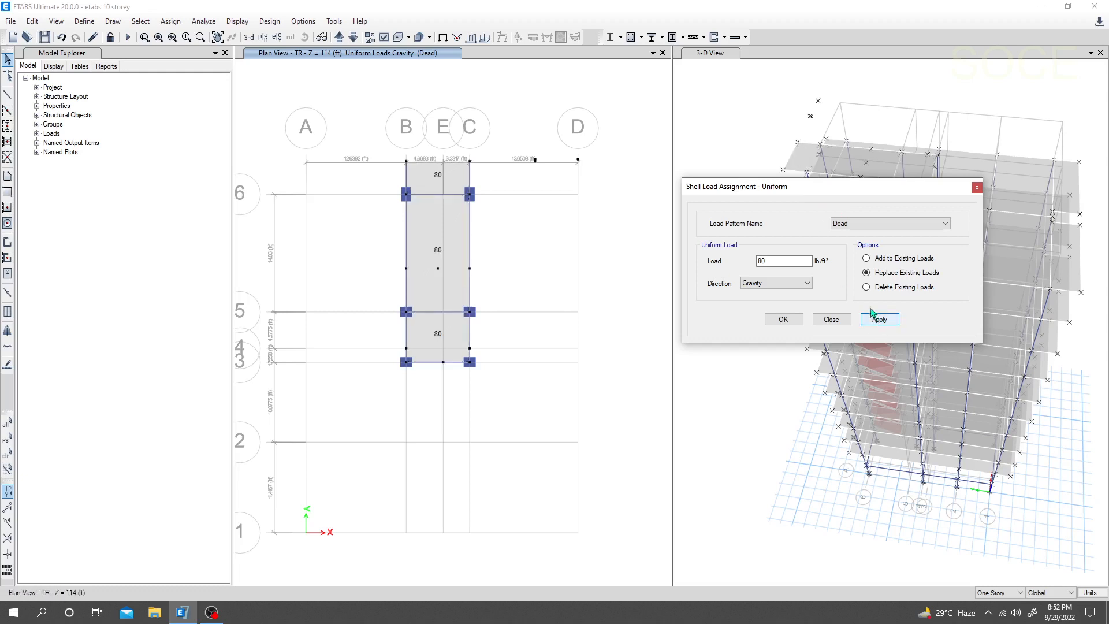
{"action": "left_click", "coordinate": [831, 320]}
{"action": "middle_click_drag", "start_coordinate": [753, 358], "coordinate": [777, 390]}
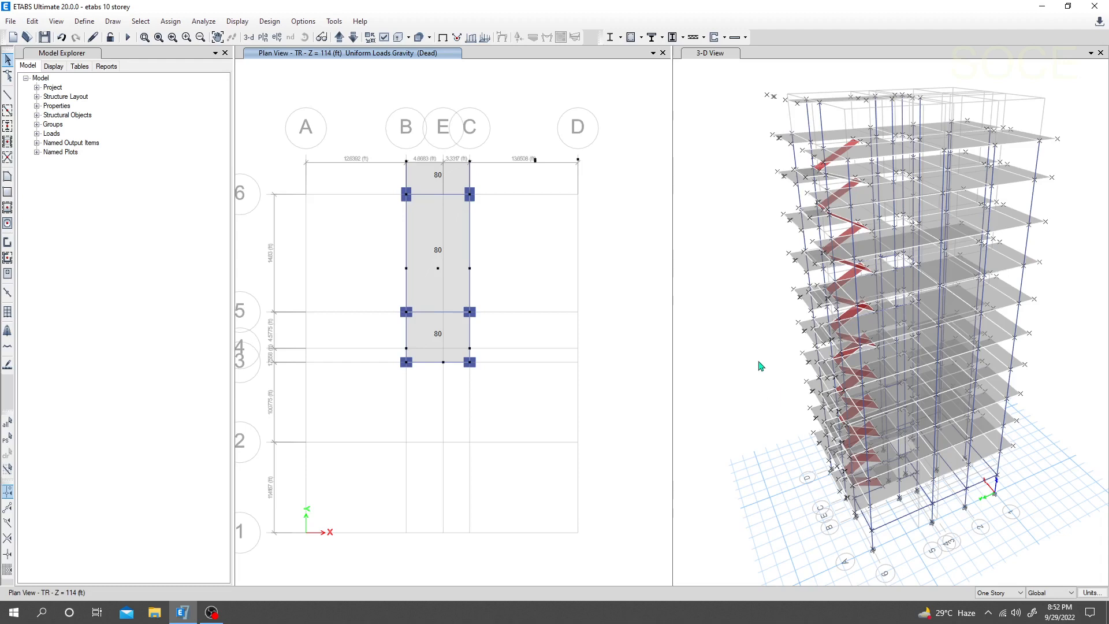
{"action": "middle_click_drag", "start_coordinate": [595, 277], "coordinate": [589, 285]}
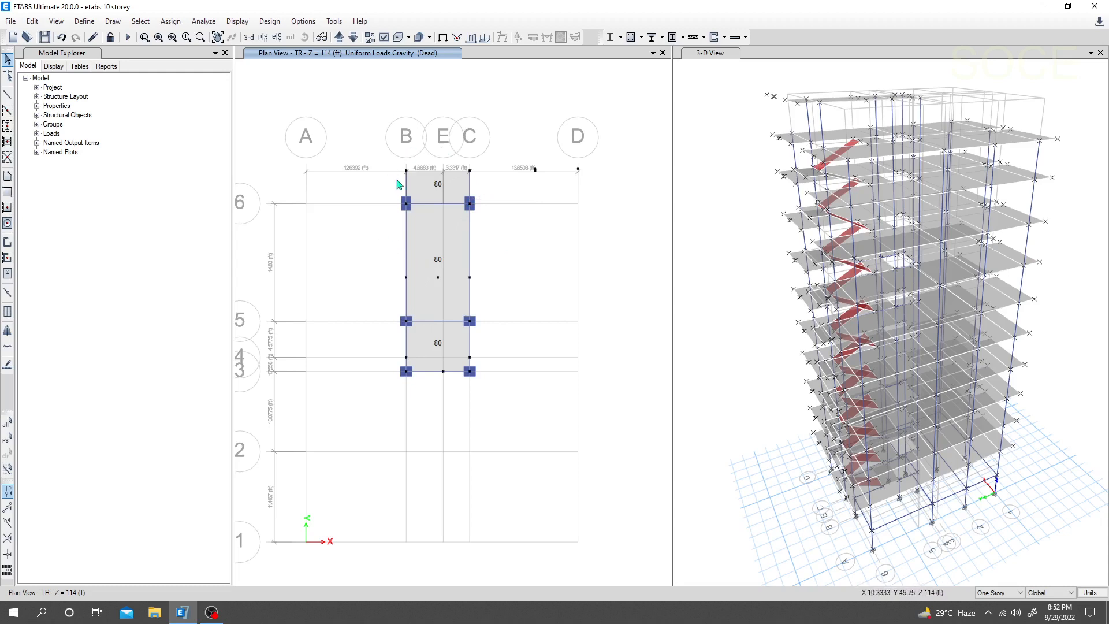
{"action": "mouse_move", "coordinate": [398, 173]}
{"action": "middle_mouse_down"}
{"action": "mouse_move", "coordinate": [410, 174]}
{"action": "mouse_move", "coordinate": [367, 190]}
{"action": "middle_mouse_up"}
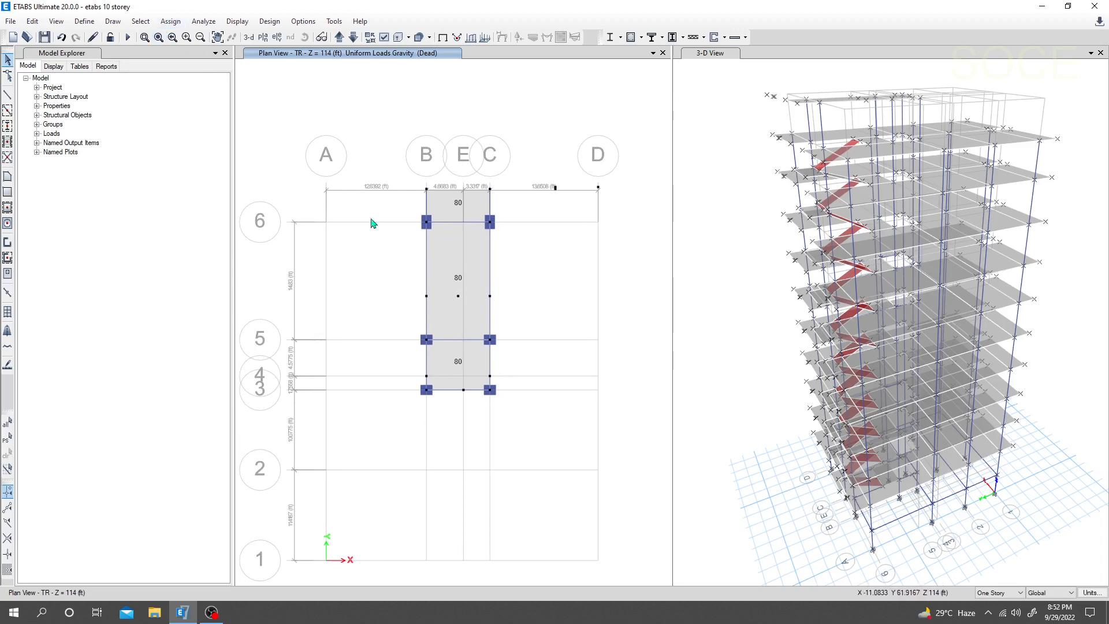
{"action": "middle_click_drag", "start_coordinate": [397, 238], "coordinate": [398, 222]}
{"action": "left_click", "coordinate": [141, 21]}
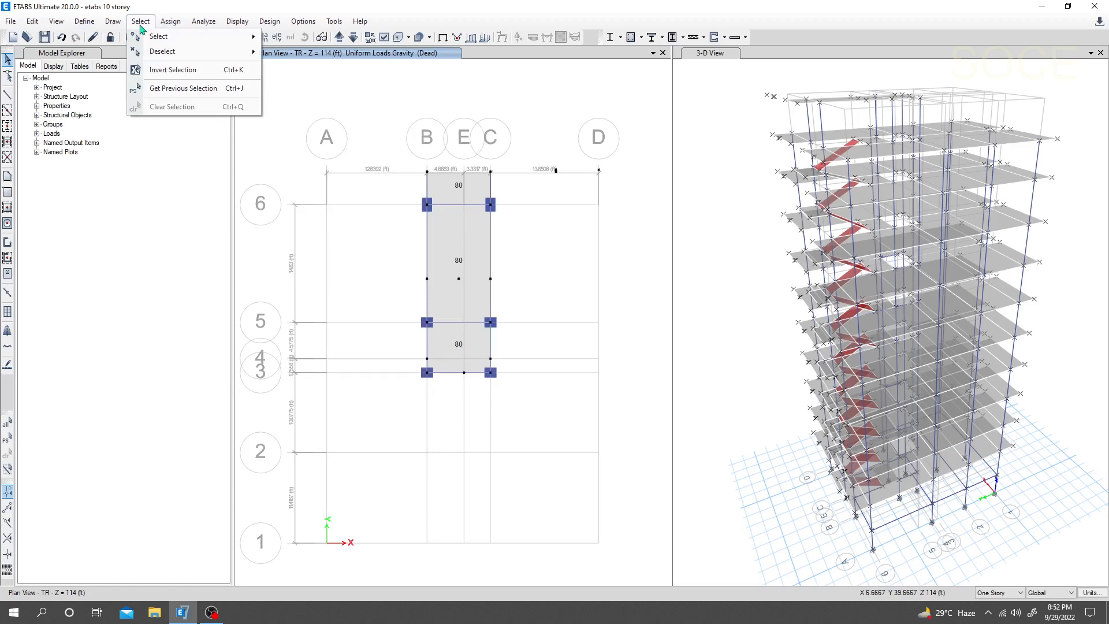
{"action": "left_click", "coordinate": [140, 23]}
{"action": "left_click", "coordinate": [141, 24]}
{"action": "mouse_move", "coordinate": [161, 37]}
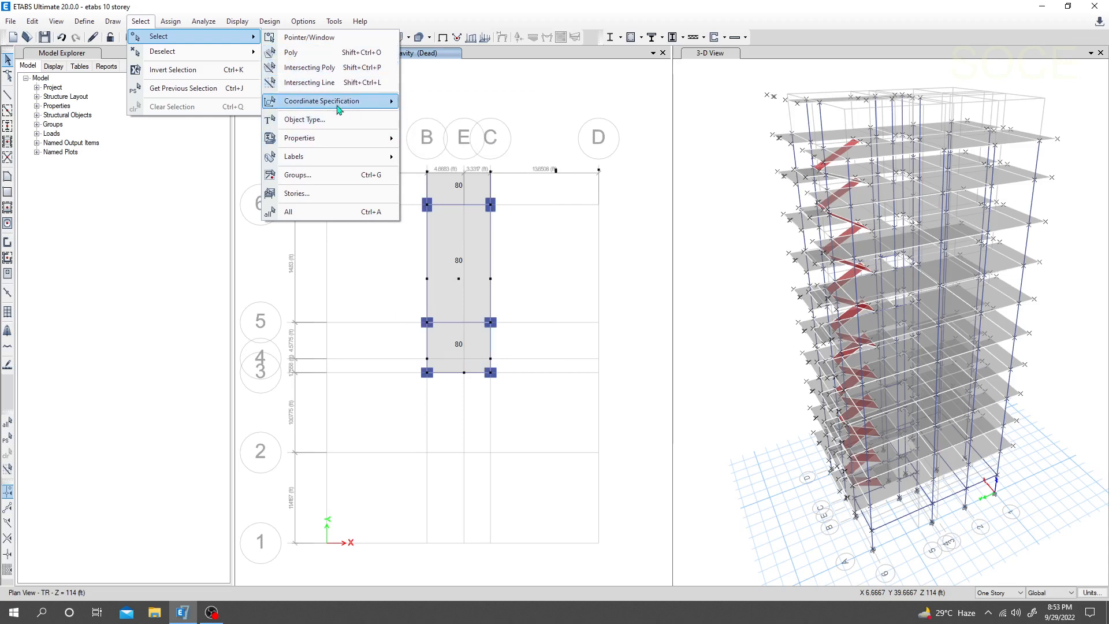
{"action": "mouse_move", "coordinate": [339, 110]}
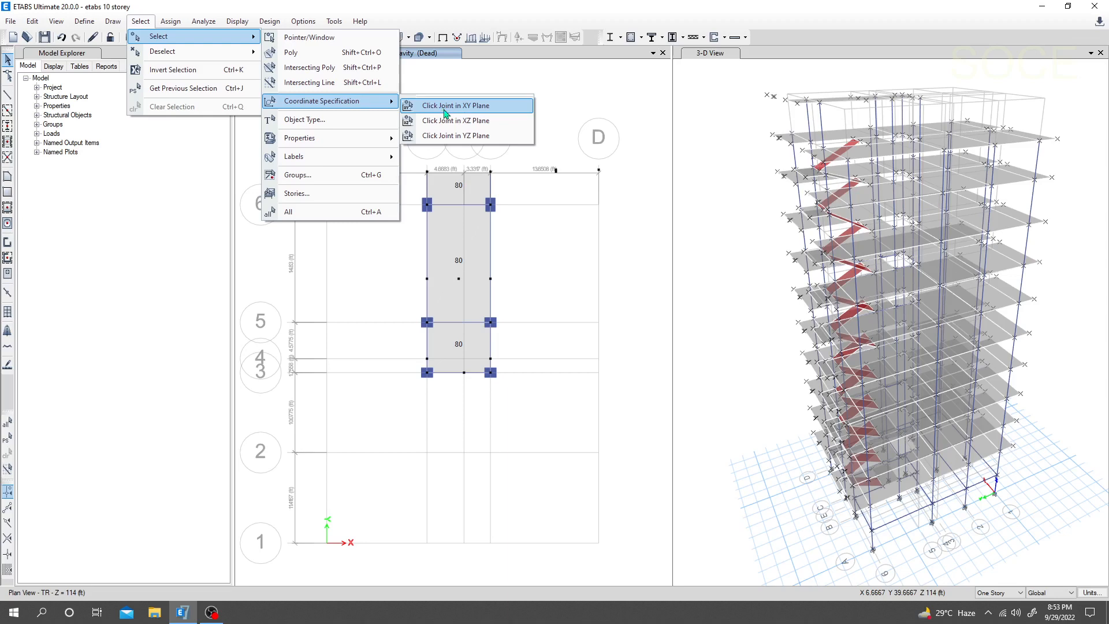
{"action": "left_click", "coordinate": [470, 26]}
Step: Customize the keyboard so that Alt+C runs the Click Joint in XY Plane selection command
{"action": "right_click", "coordinate": [795, 41]}
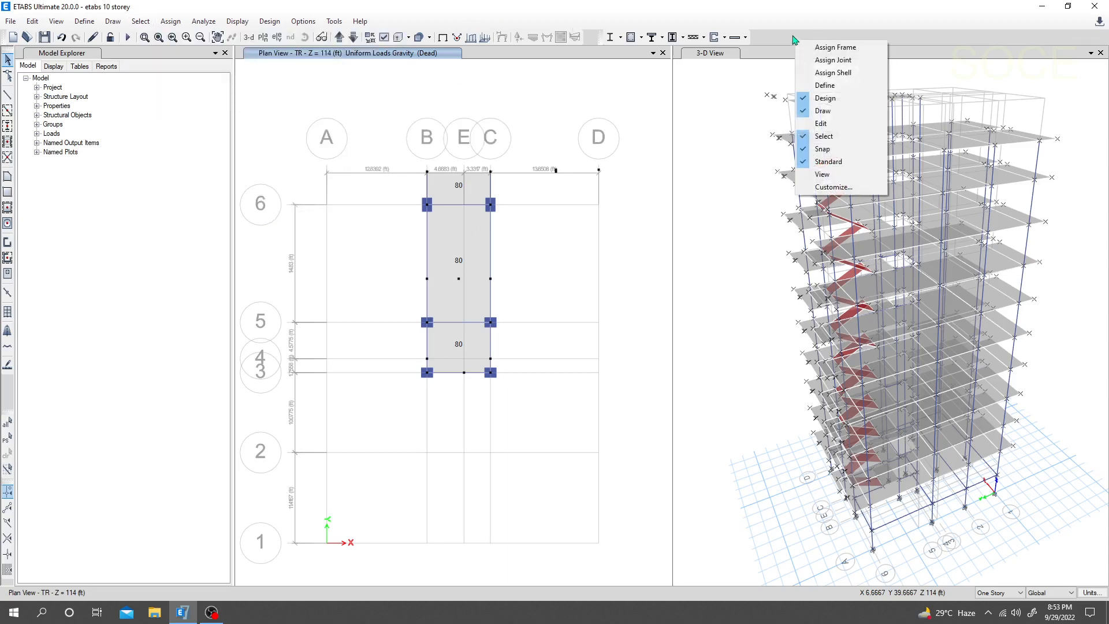
{"action": "left_click", "coordinate": [833, 186]}
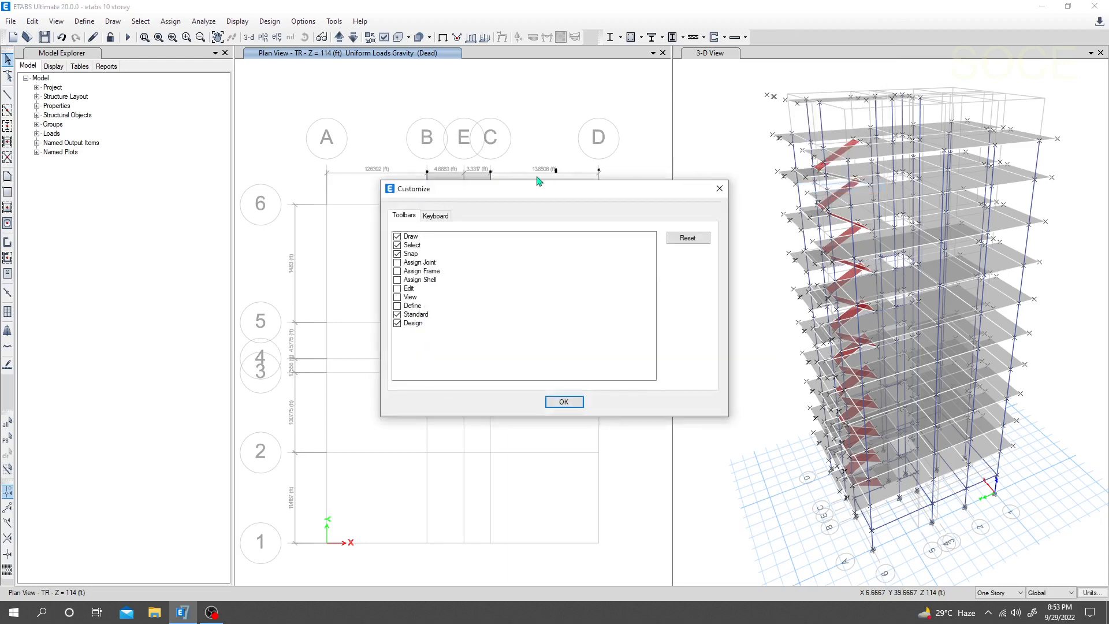
{"action": "left_click", "coordinate": [437, 218]}
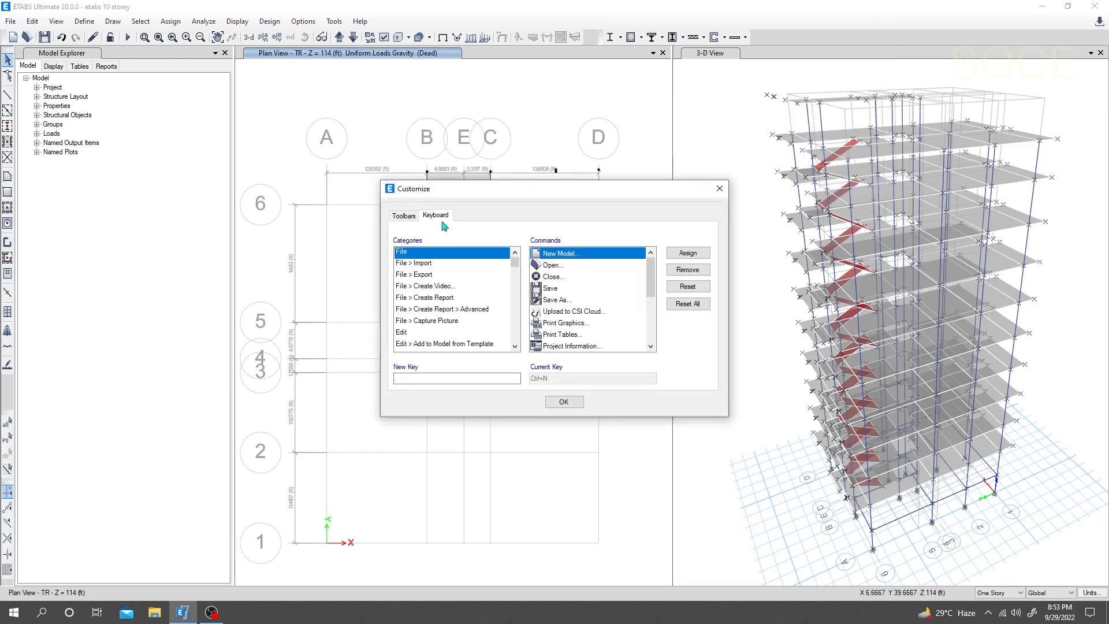
{"action": "scroll", "coordinate": [440, 326], "scroll_direction": "down", "scroll_amount": 15}
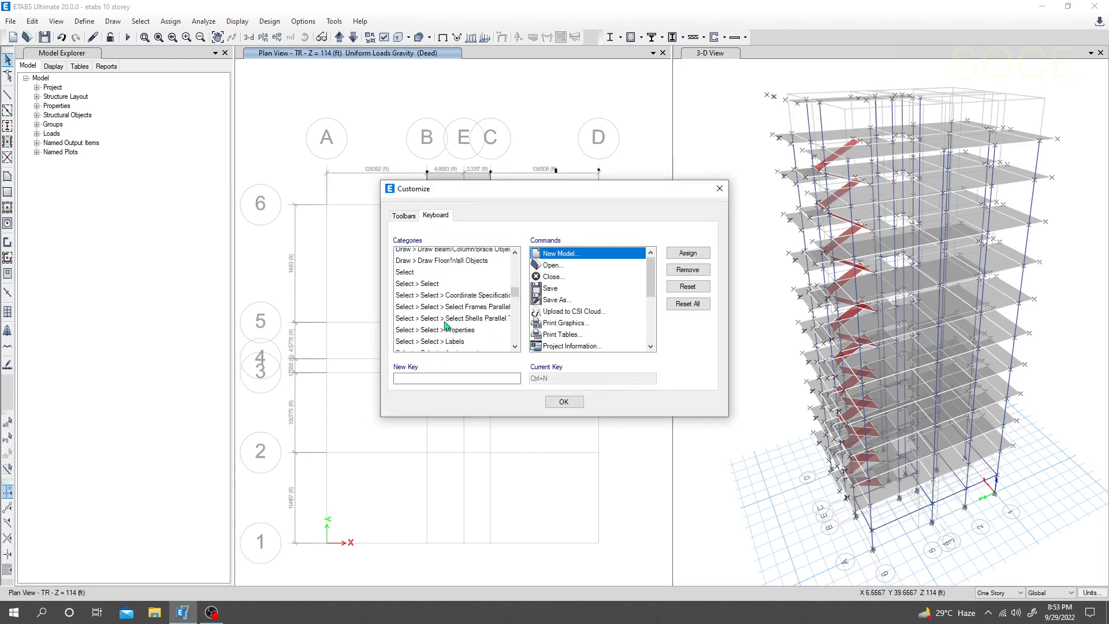
{"action": "scroll", "coordinate": [442, 324], "scroll_direction": "up", "scroll_amount": 1}
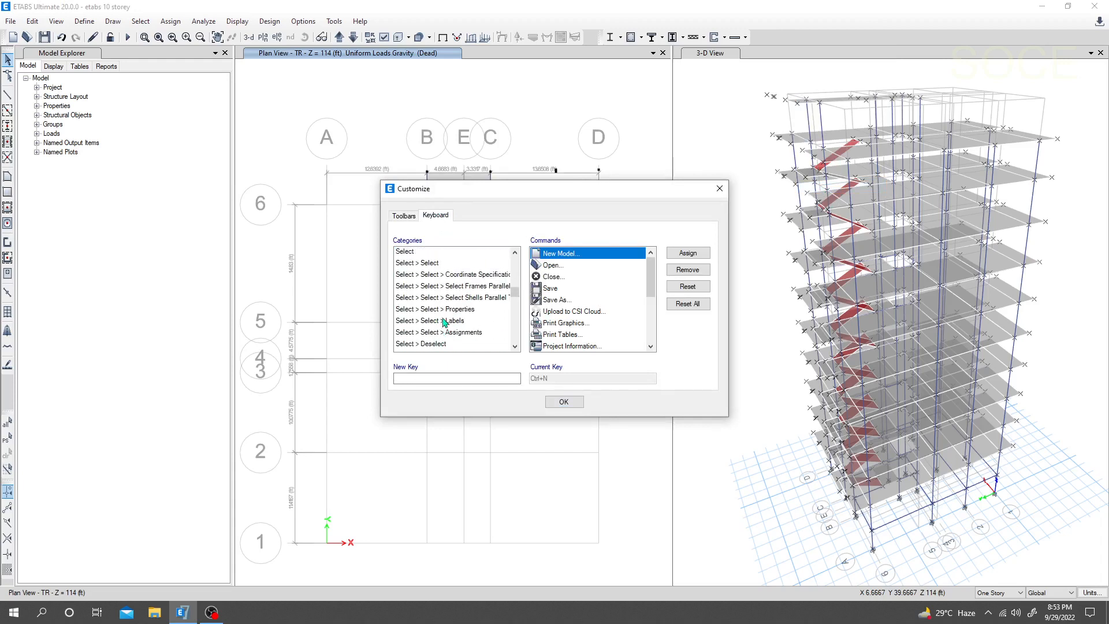
{"action": "left_click", "coordinate": [458, 275]}
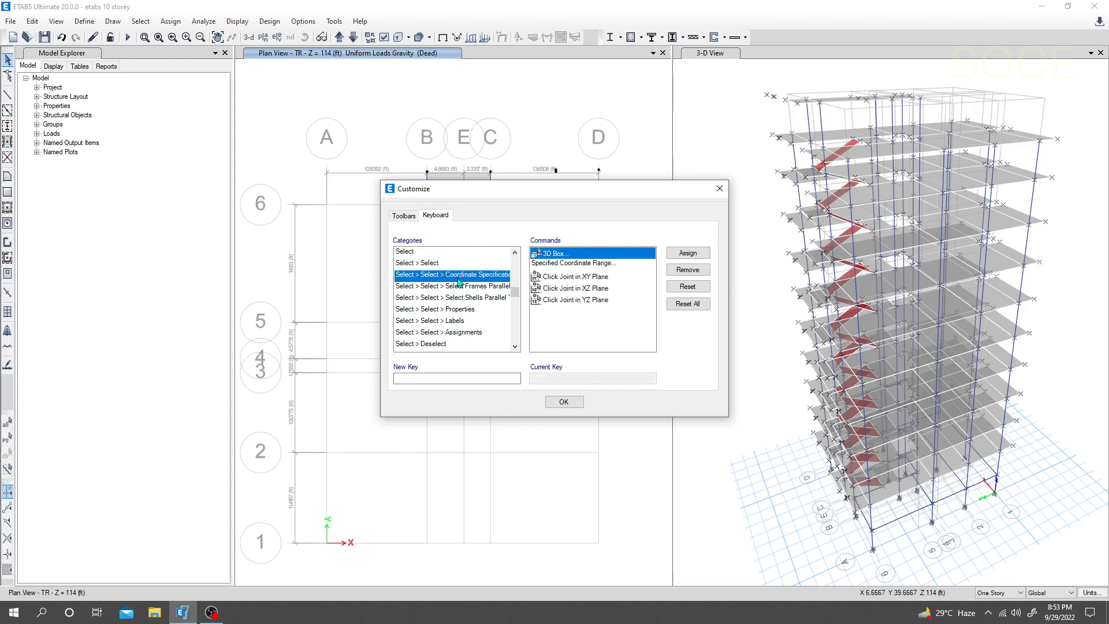
{"action": "left_click", "coordinate": [564, 280]}
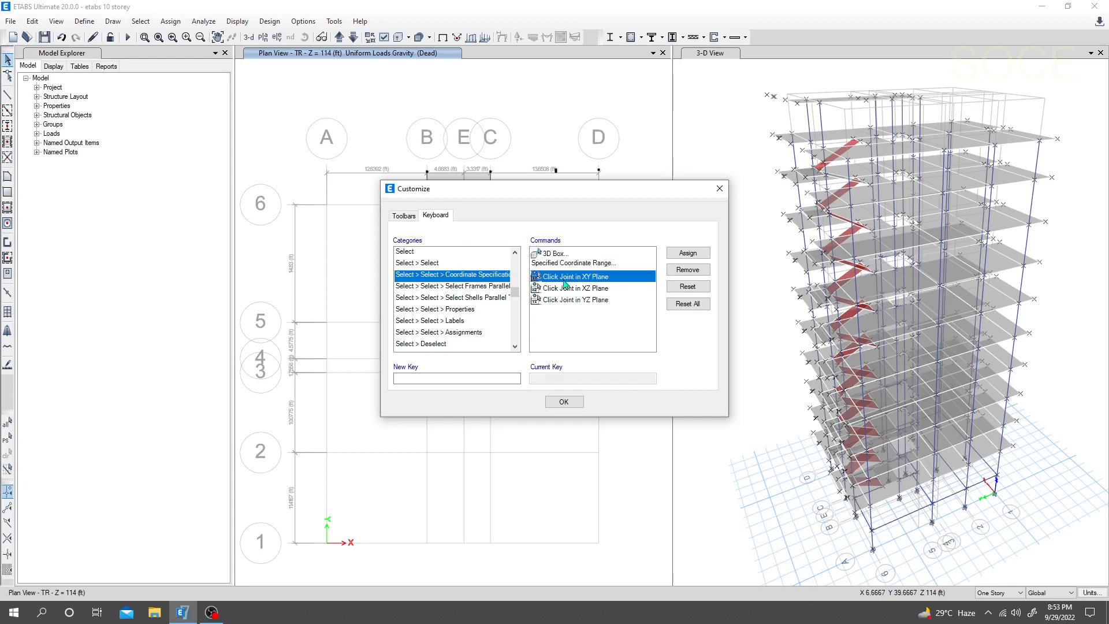
{"action": "left_click", "coordinate": [431, 381]}
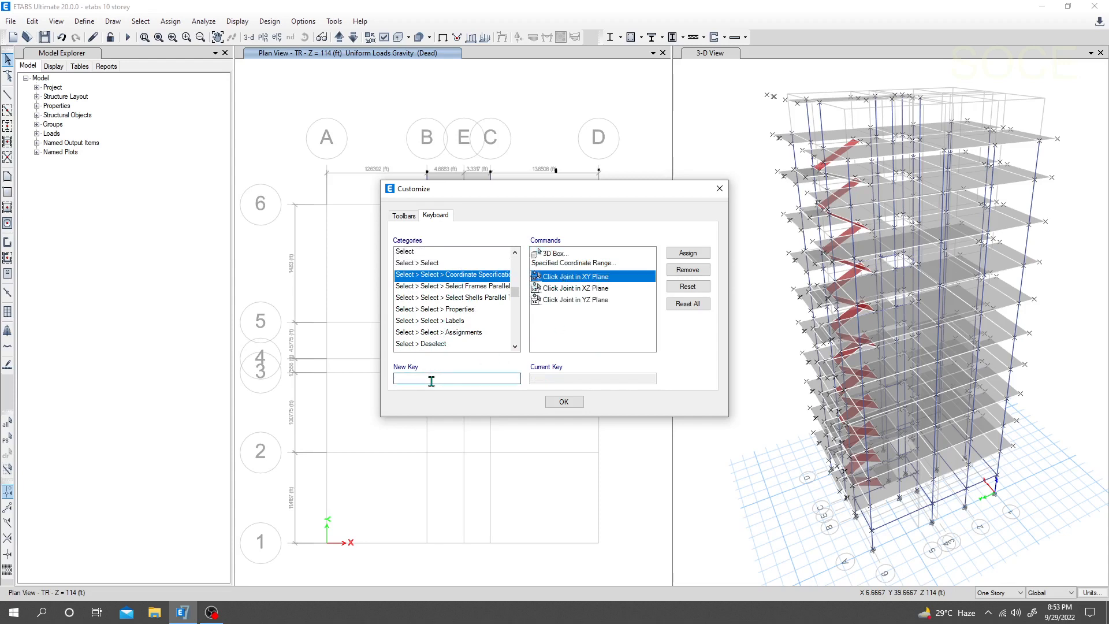
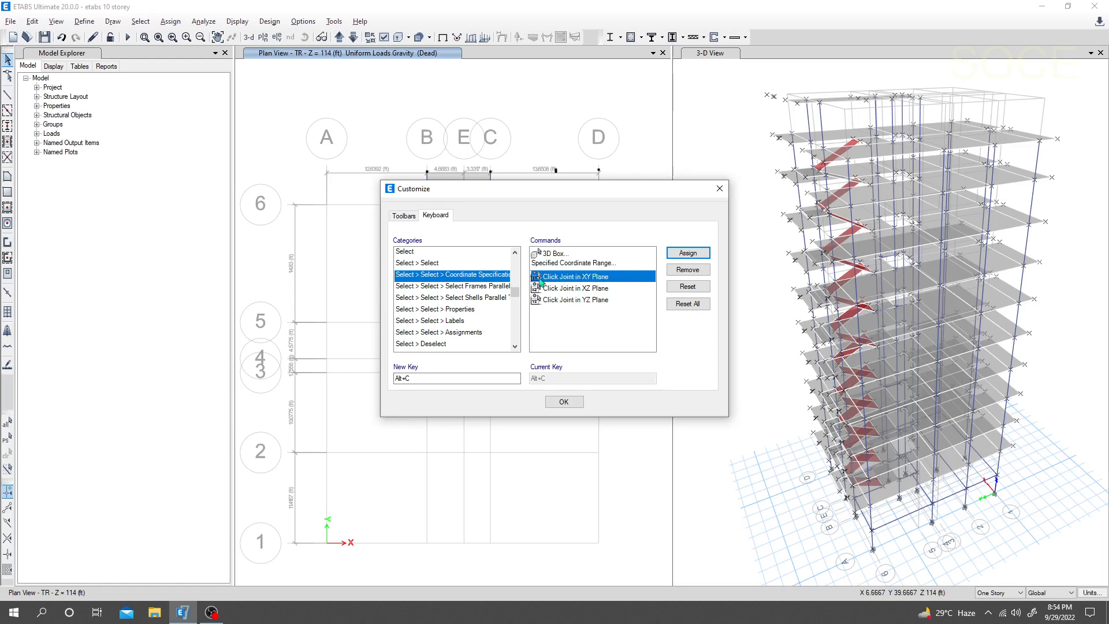
{"action": "left_click", "coordinate": [557, 403]}
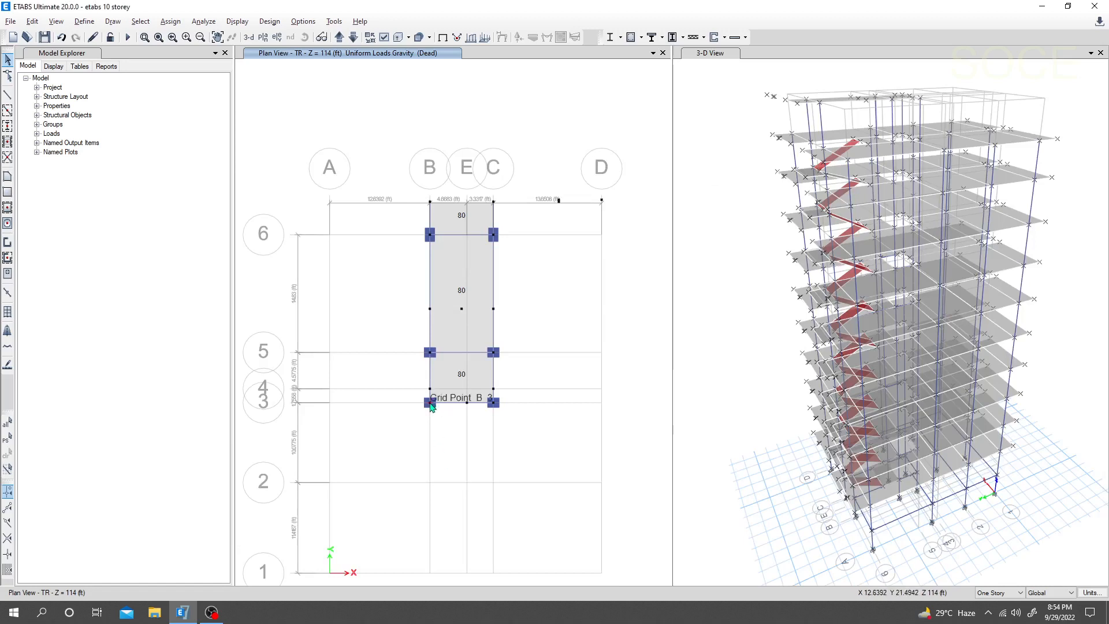
Step: Remove the three stray joints beyond grid 6 between grids C and D on the TR plan
{"action": "key", "text": "ctrl+a"}
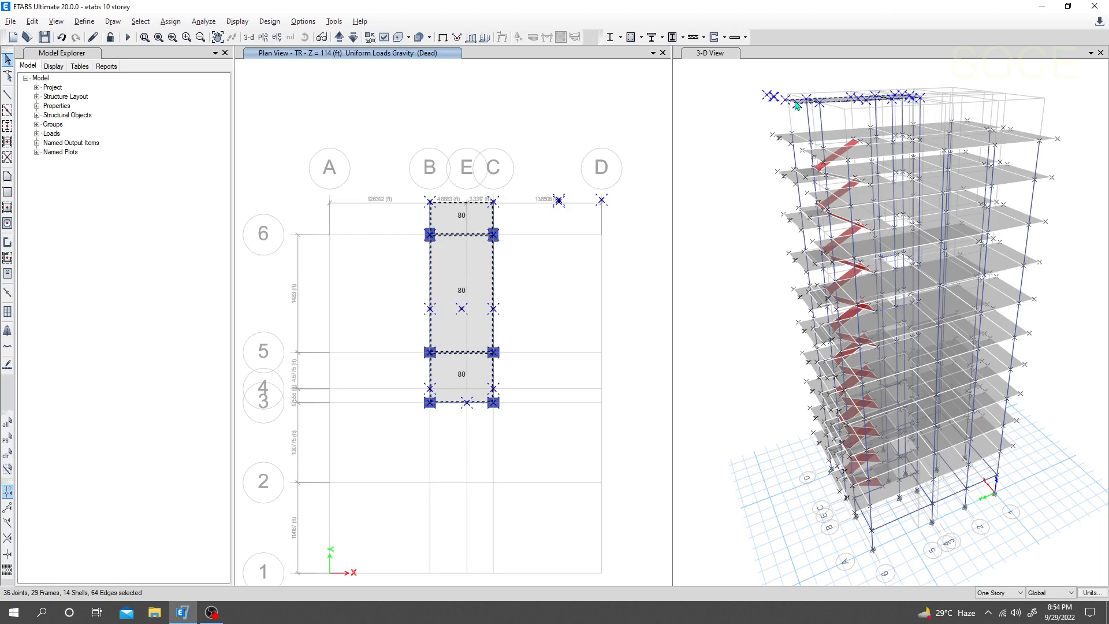
{"action": "left_click", "coordinate": [652, 273]}
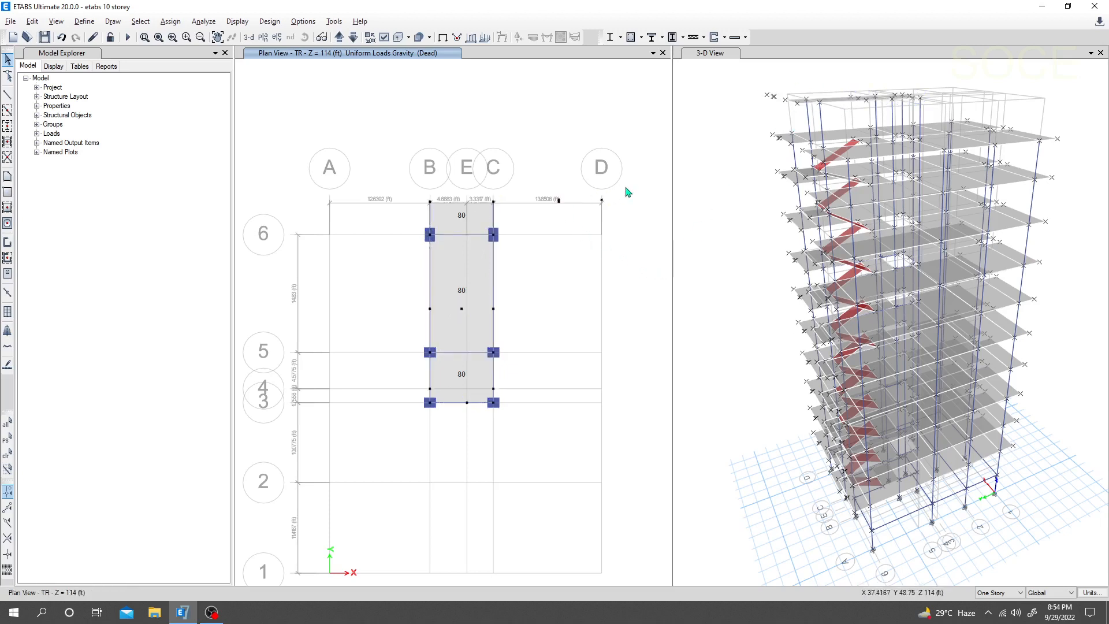
{"action": "left_click_drag", "start_coordinate": [629, 191], "coordinate": [545, 222]}
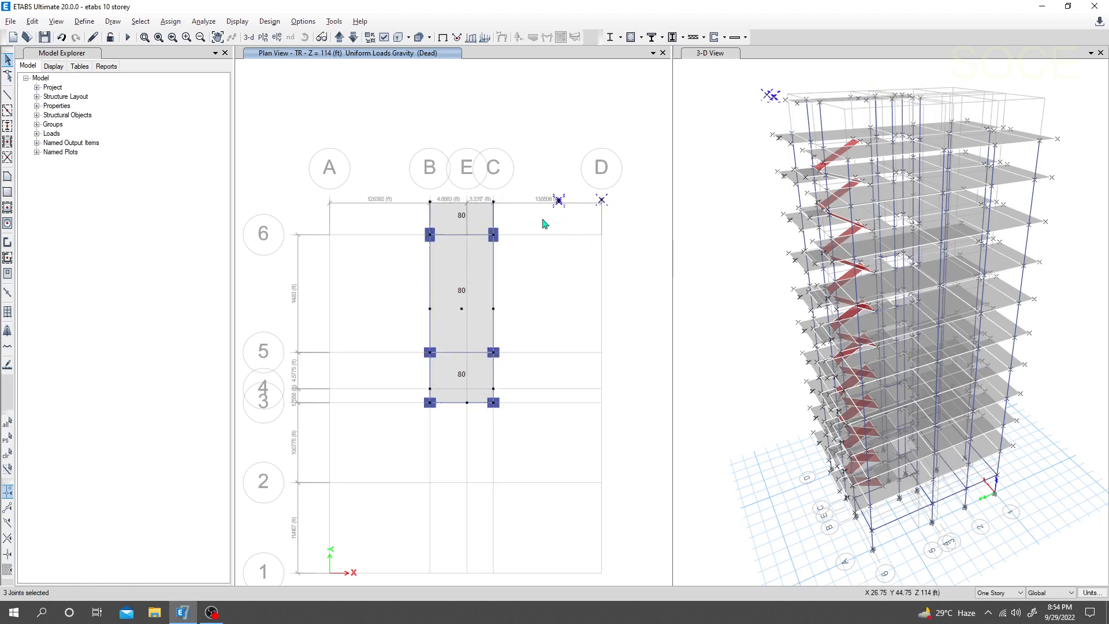
{"action": "left_click", "coordinate": [544, 223]}
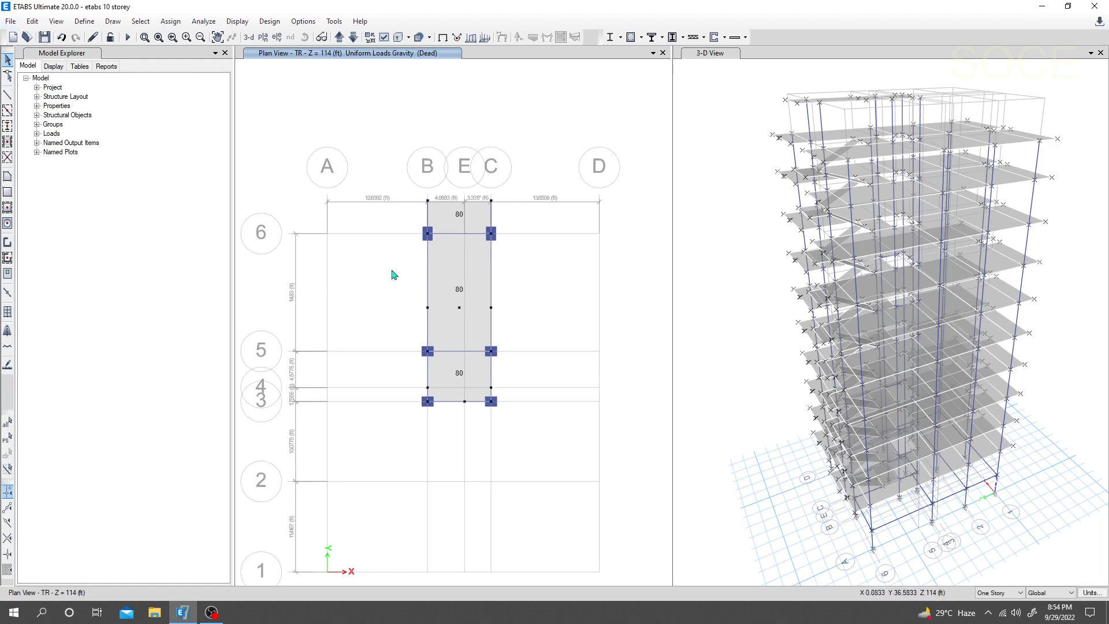
Step: Check which objects belong to the TR and Story Roof plans by selecting everything on each, and clear the selection
{"action": "key", "text": "ctrl+a"}
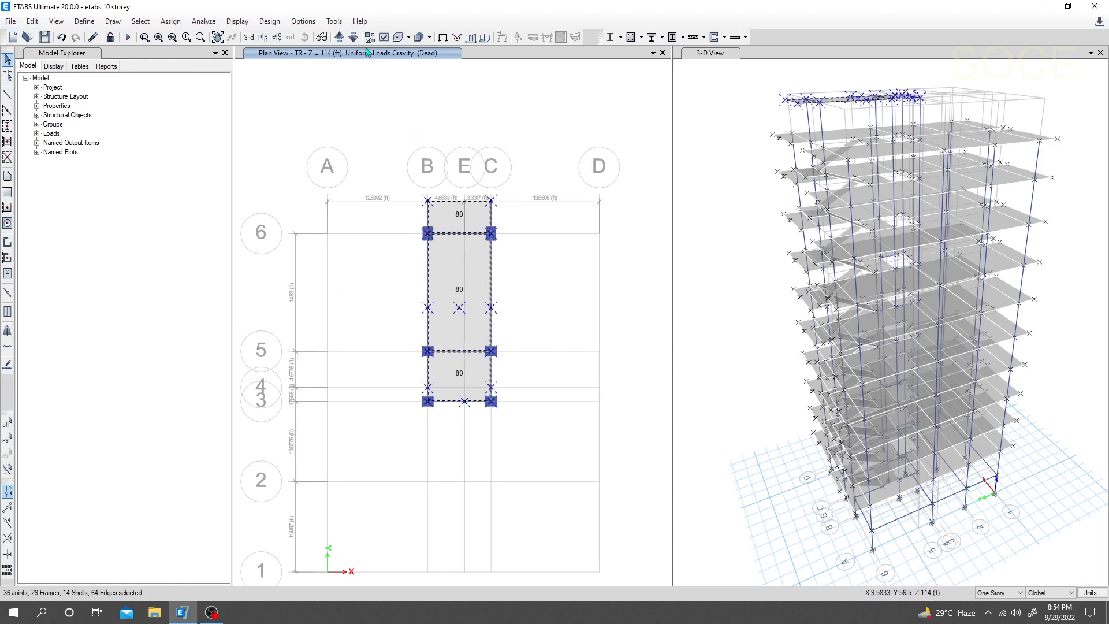
{"action": "left_click", "coordinate": [353, 37]}
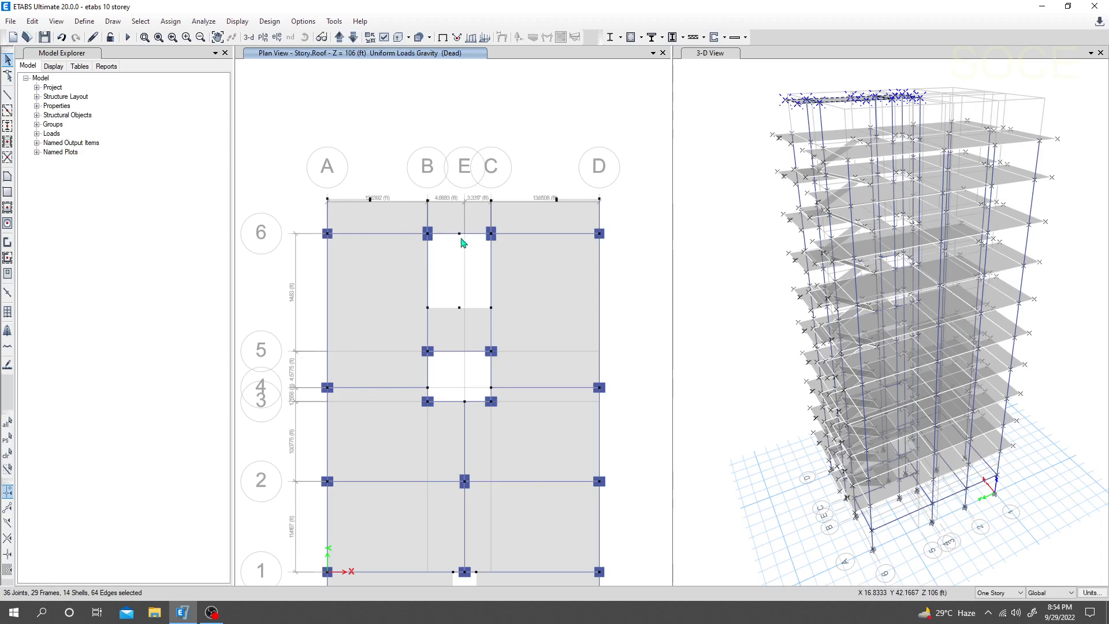
{"action": "key", "text": "alt+v"}
{"action": "key", "text": "Escape"}
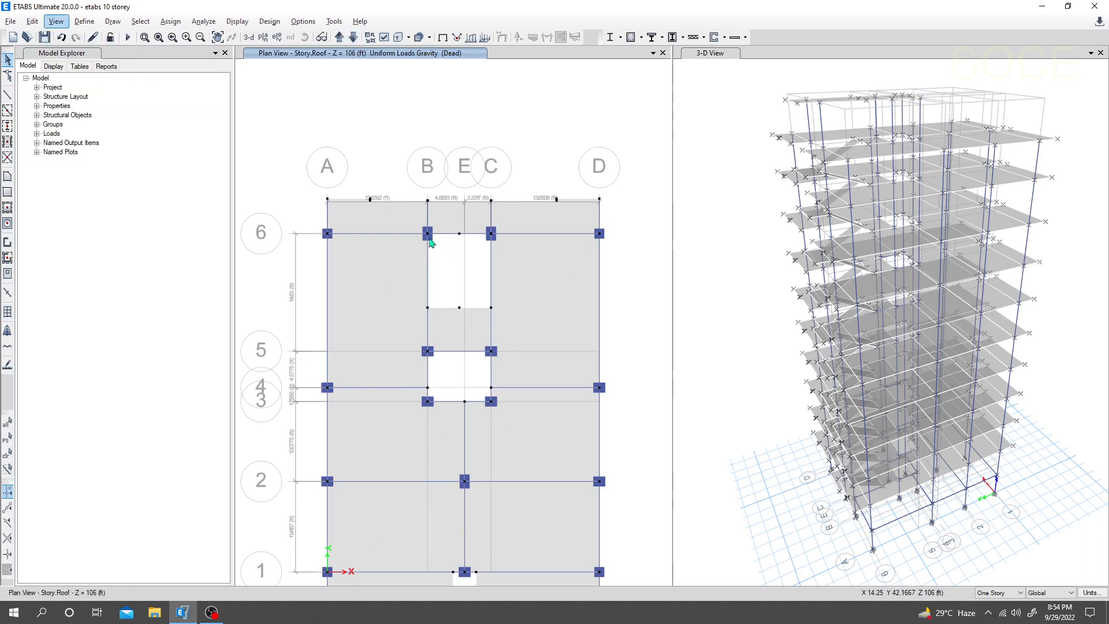
{"action": "key", "text": "ctrl+a"}
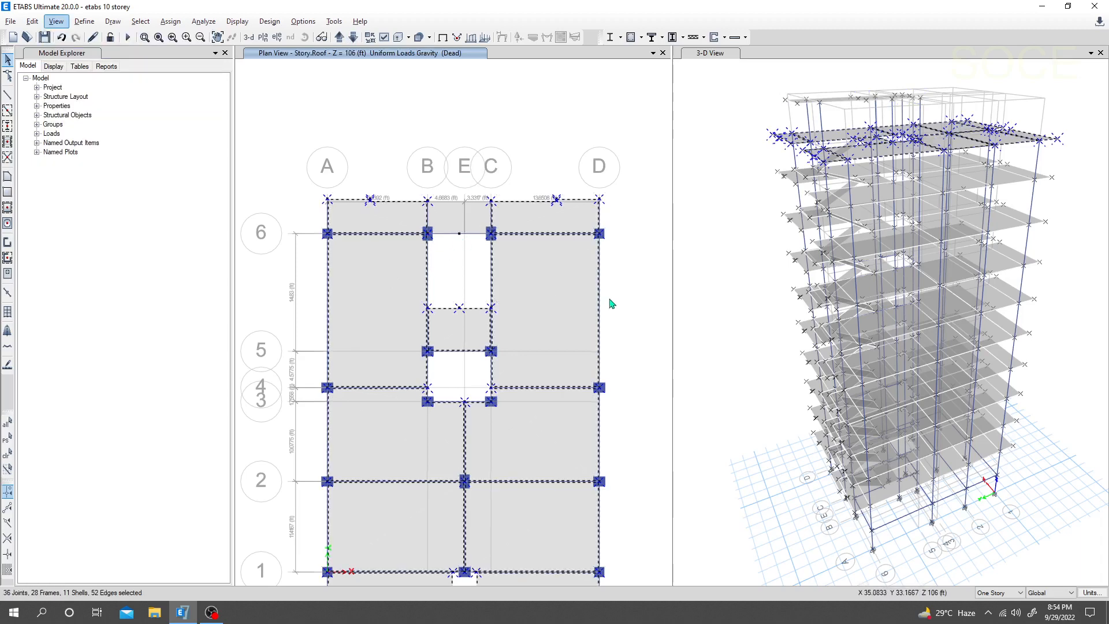
{"action": "middle_click_drag", "start_coordinate": [608, 300], "coordinate": [613, 283]}
{"action": "key", "text": "ctrl+q"}
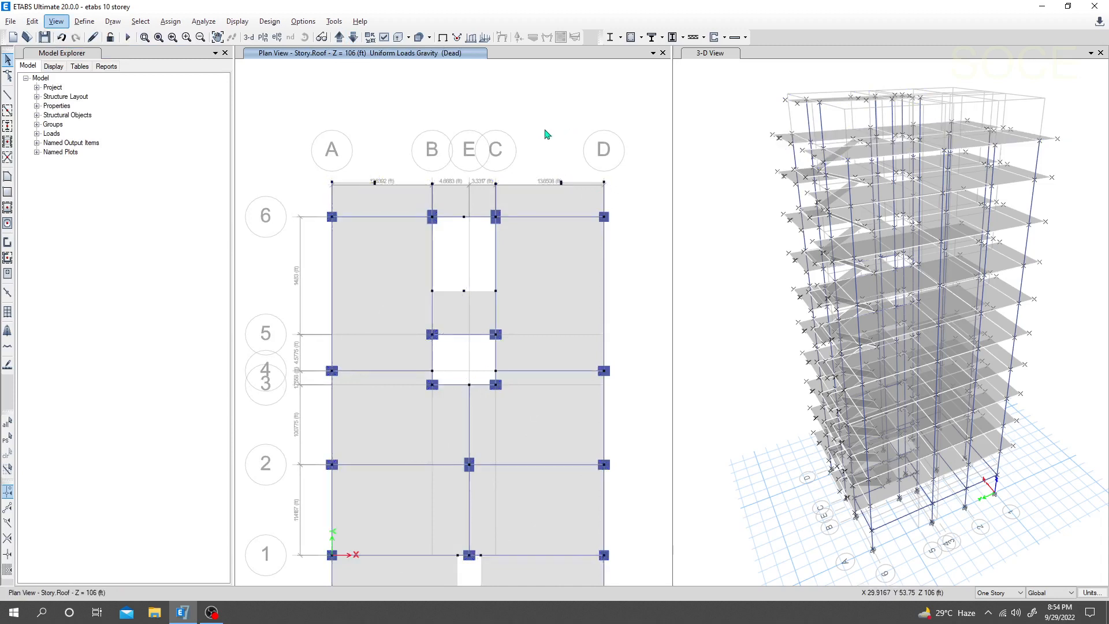
Step: Restore the missing slab panels on the TR plan by undoing recent edits, including the uniform load assignment
{"action": "left_click", "coordinate": [340, 37]}
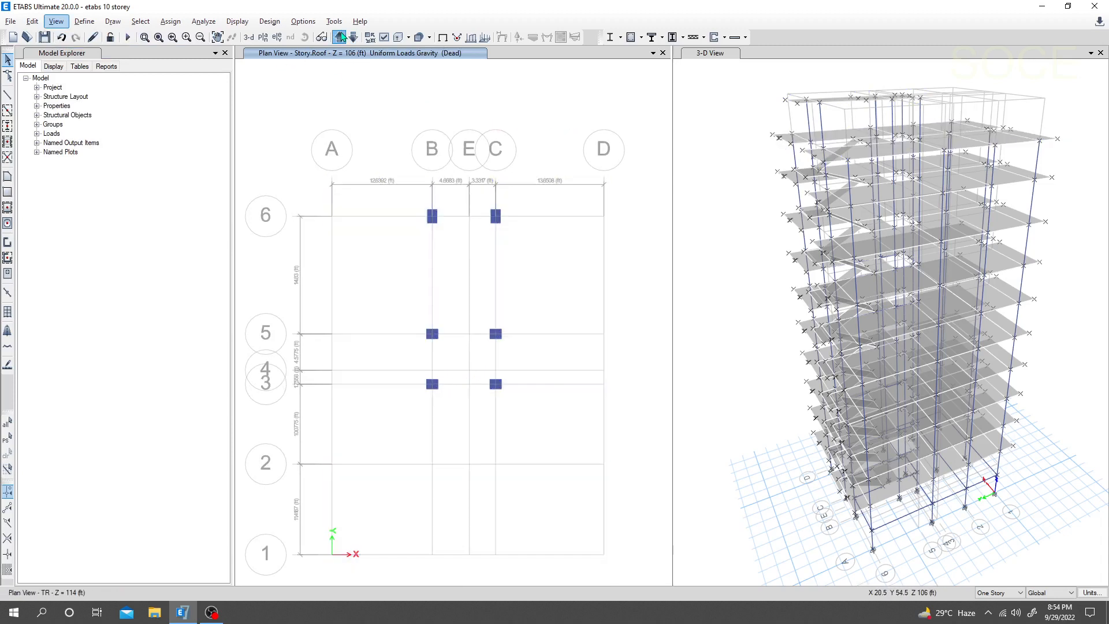
{"action": "left_click", "coordinate": [340, 37]}
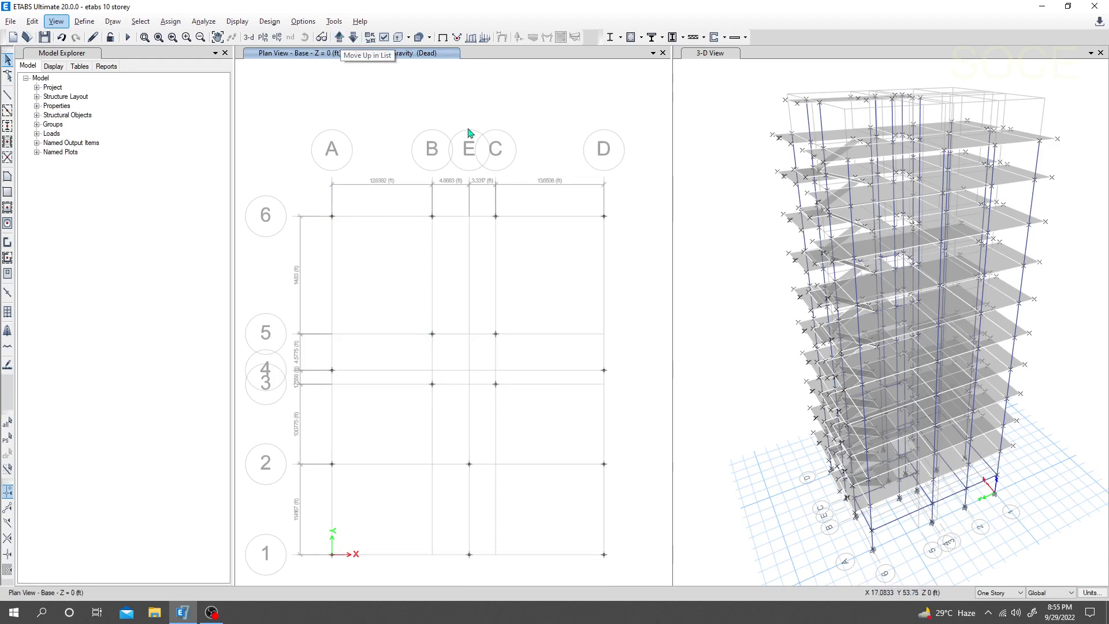
{"action": "left_click", "coordinate": [352, 37]}
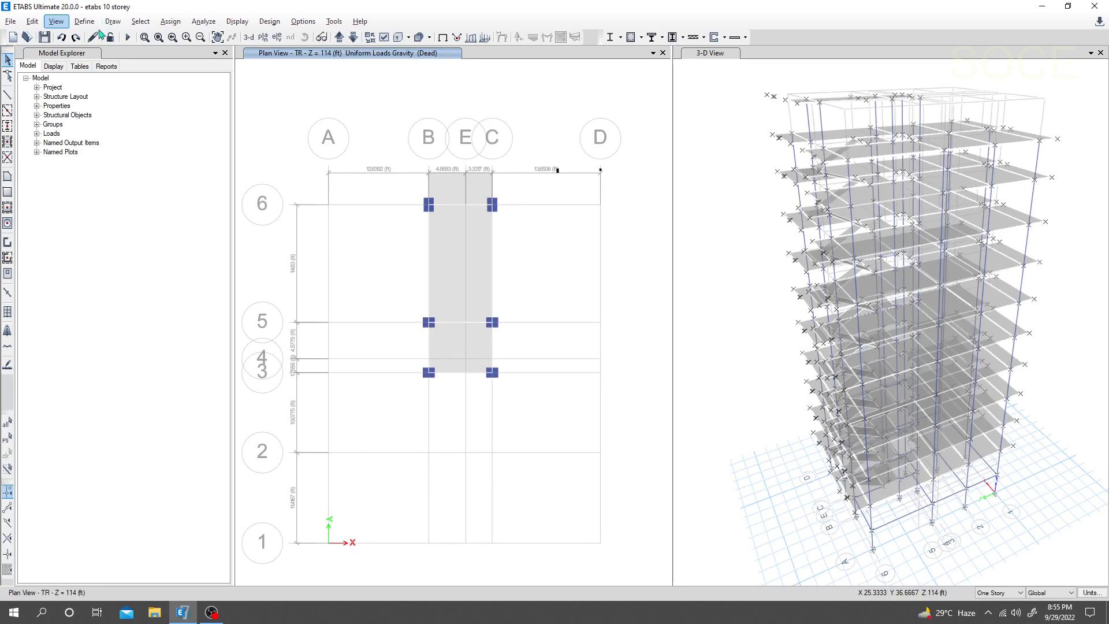
{"action": "left_click", "coordinate": [76, 37]}
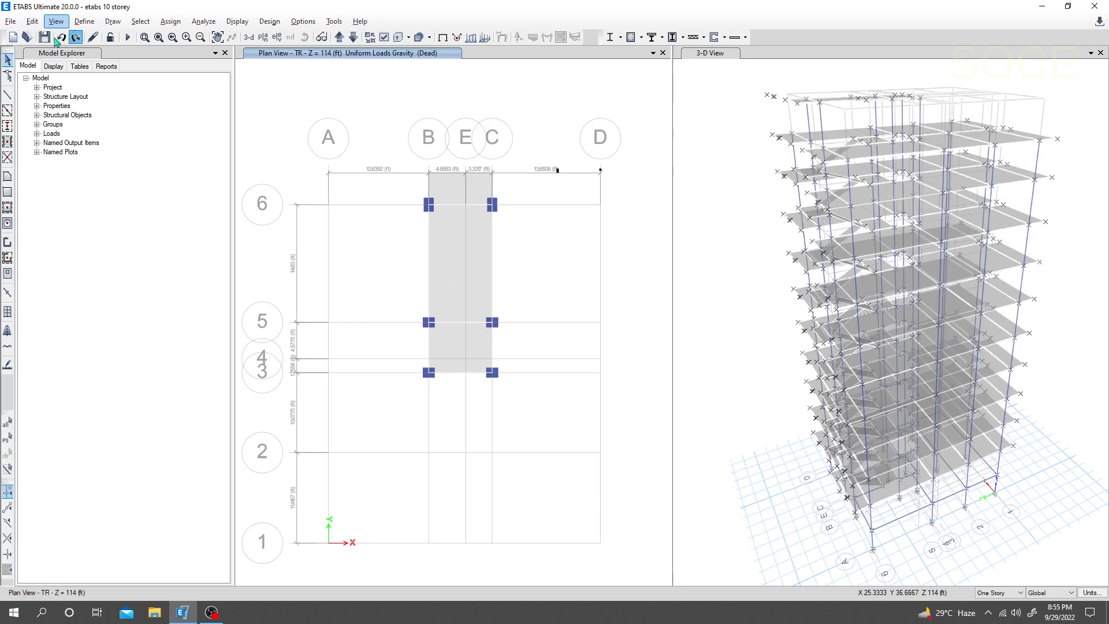
{"action": "left_click", "coordinate": [62, 37]}
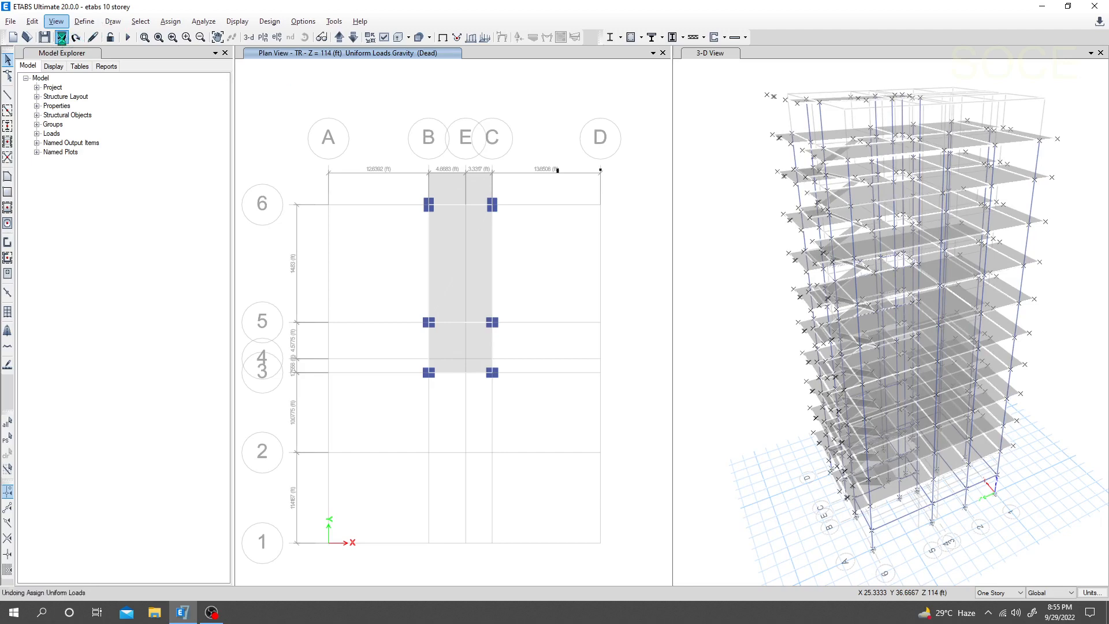
{"action": "left_click", "coordinate": [62, 37]}
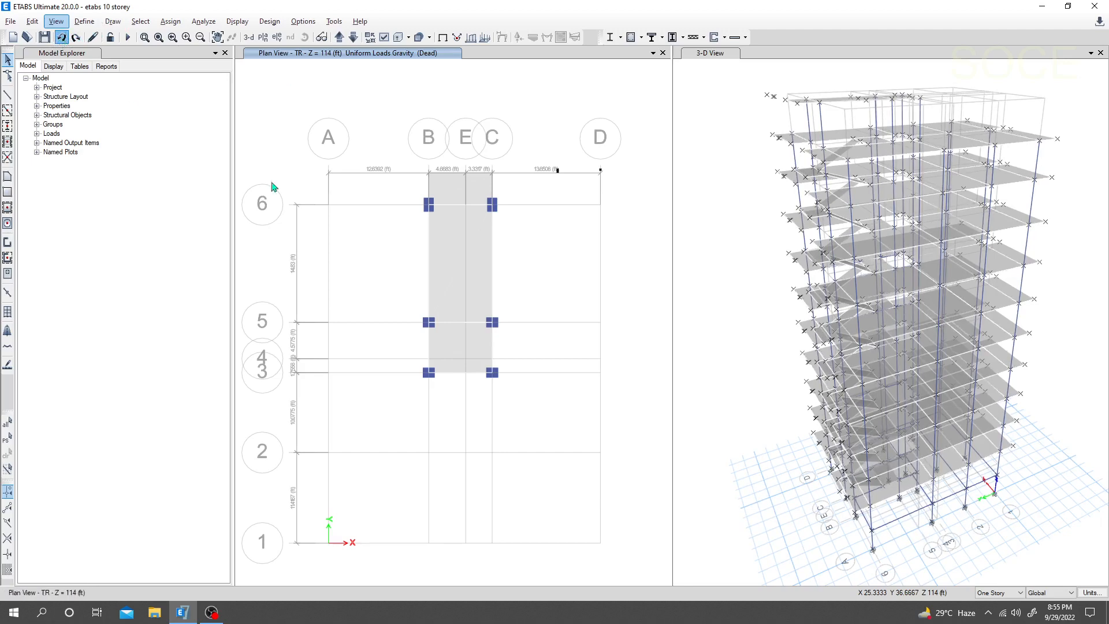
Step: Inspect the property assignments of two TR slab panels between grids B and C
{"action": "right_click", "coordinate": [457, 210]}
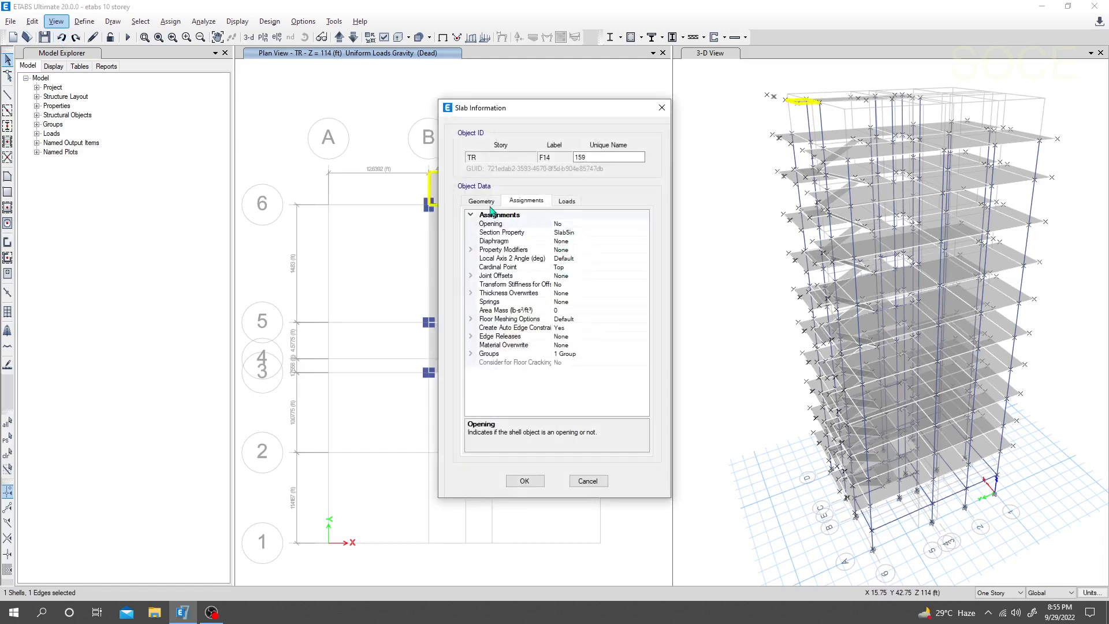
{"action": "left_click", "coordinate": [661, 108]}
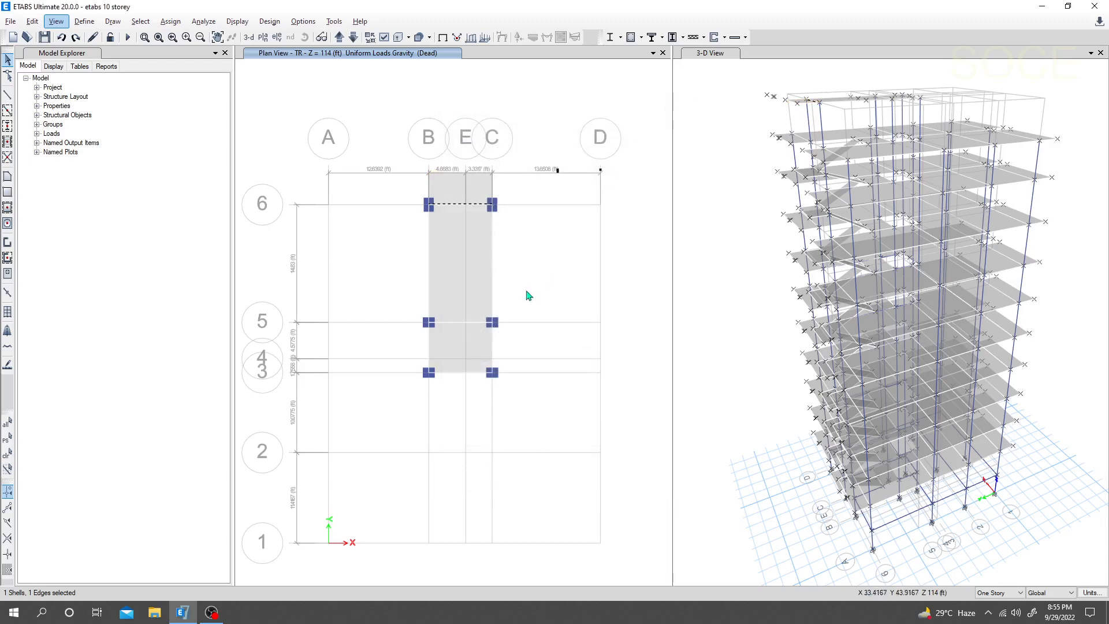
{"action": "right_click", "coordinate": [451, 327]}
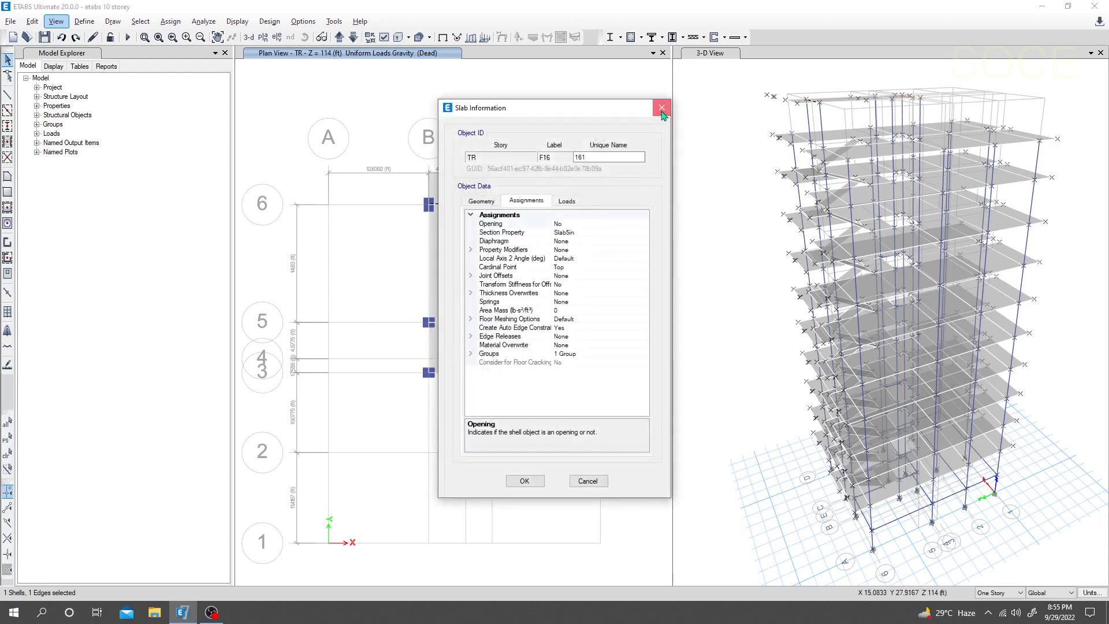
{"action": "left_click", "coordinate": [661, 108]}
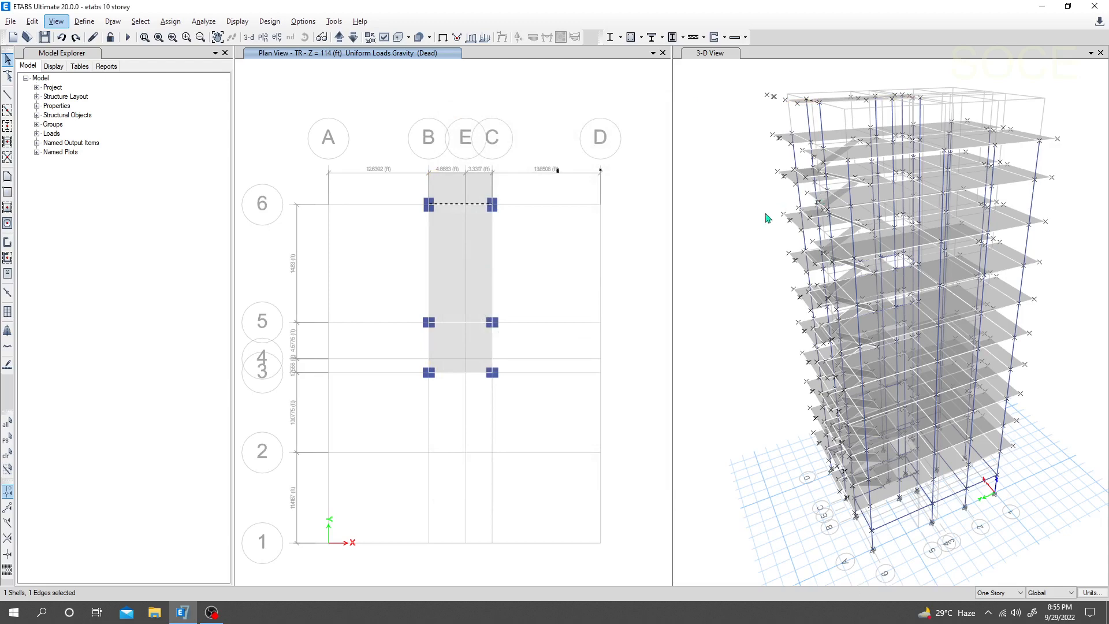
Step: Inspect the assignments of the two TR beams meeting at a corner column in the 3-D view, and clear the selection
{"action": "scroll", "coordinate": [768, 218], "scroll_direction": "up", "scroll_amount": 5}
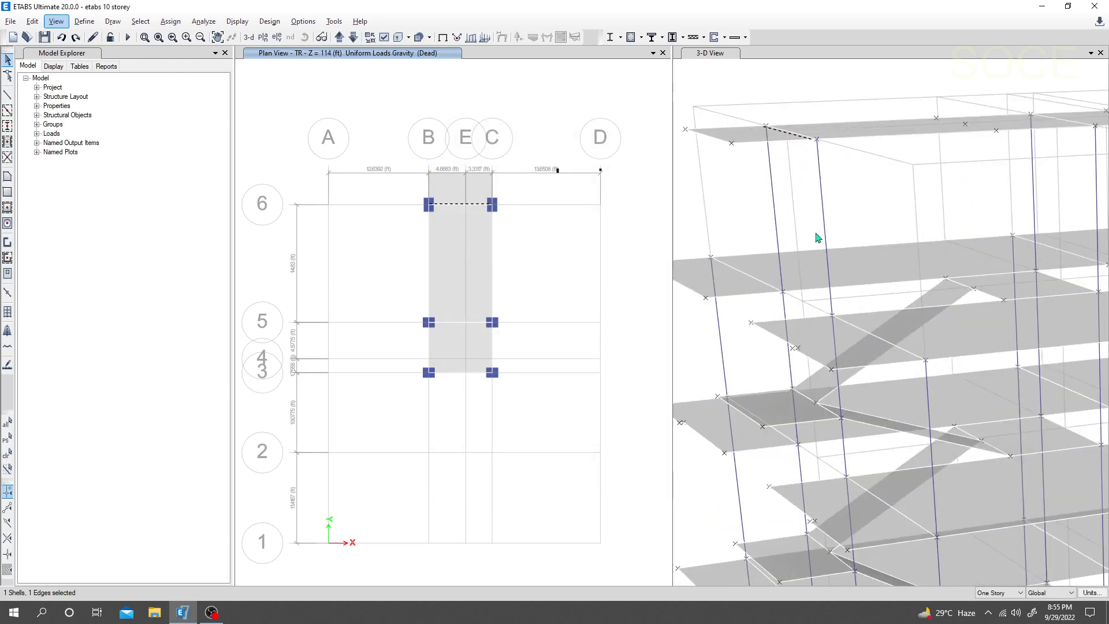
{"action": "mouse_move", "coordinate": [848, 208]}
{"action": "middle_mouse_down", "text": "shift"}
{"action": "mouse_move", "coordinate": [857, 254]}
{"action": "mouse_move", "coordinate": [883, 235]}
{"action": "mouse_move", "coordinate": [884, 221]}
{"action": "mouse_move", "coordinate": [804, 255]}
{"action": "mouse_move", "coordinate": [843, 222]}
{"action": "middle_mouse_up", "text": "shift"}
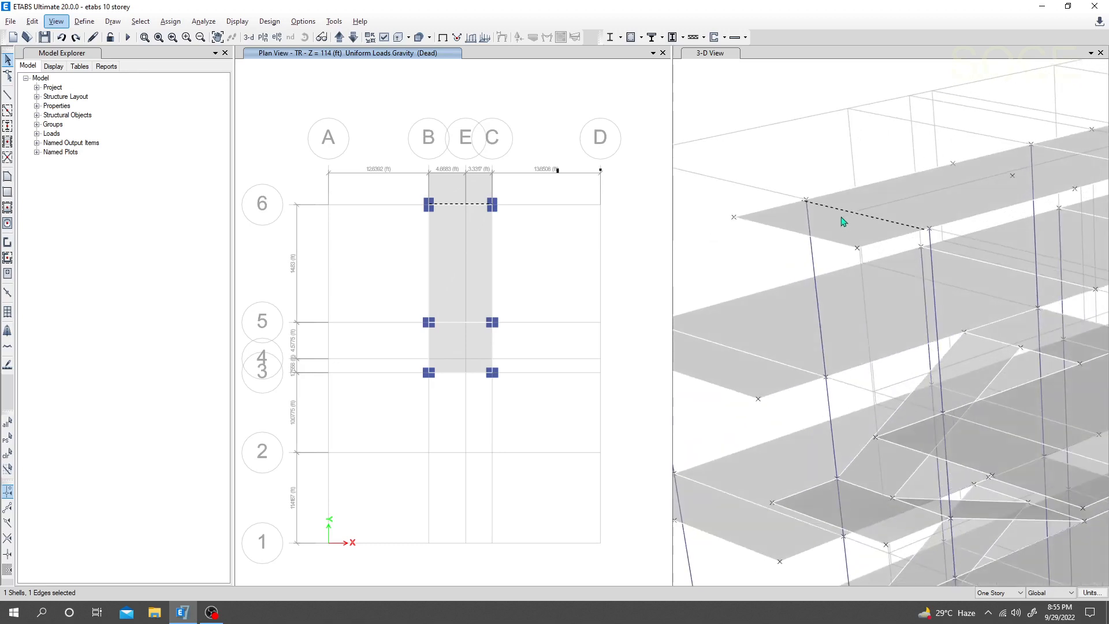
{"action": "key", "text": "Escape"}
{"action": "left_click", "coordinate": [950, 225]}
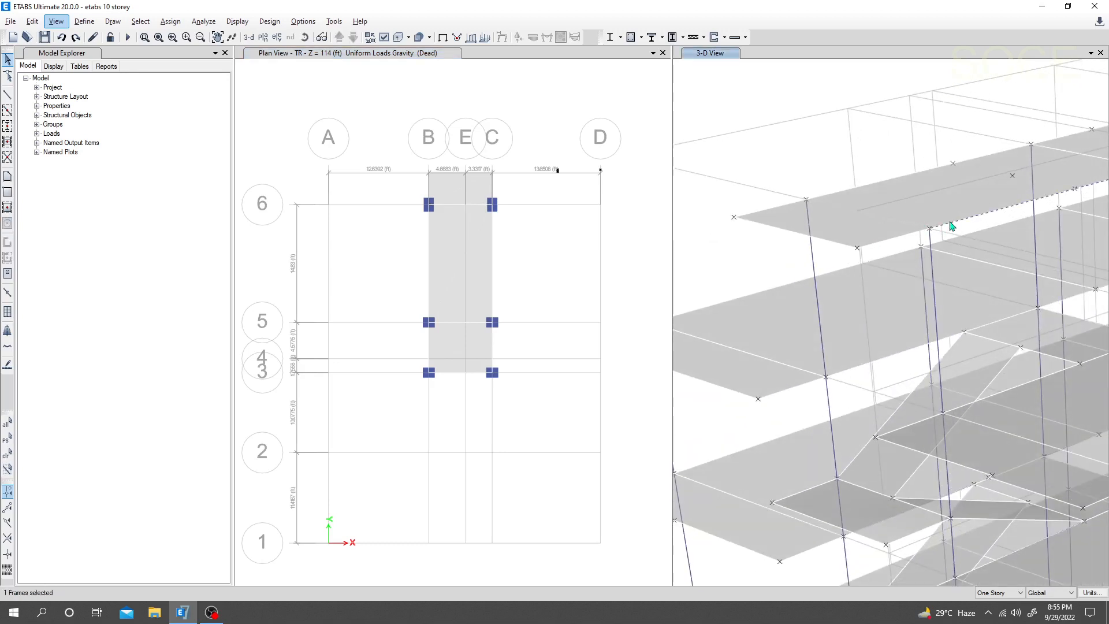
{"action": "right_click", "coordinate": [948, 225]}
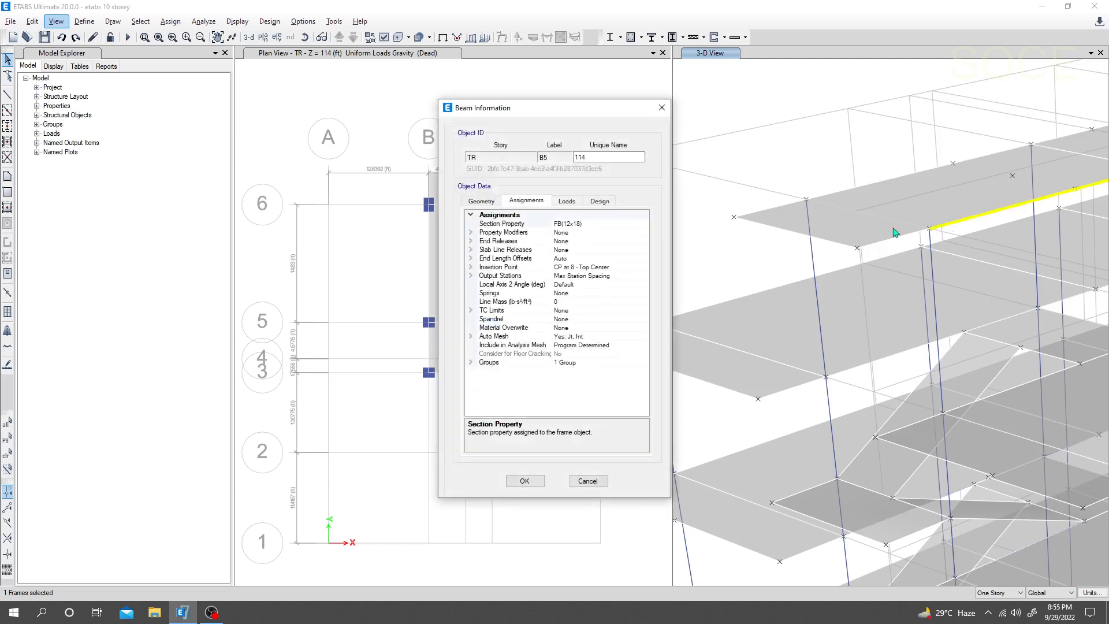
{"action": "left_click", "coordinate": [662, 107]}
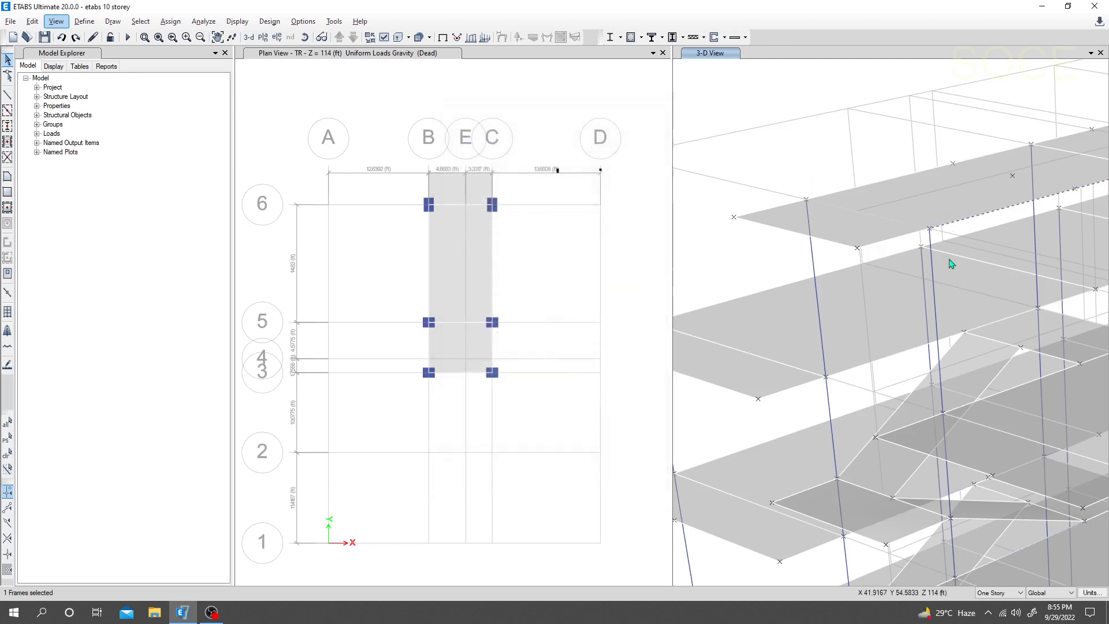
{"action": "right_click", "coordinate": [905, 227]}
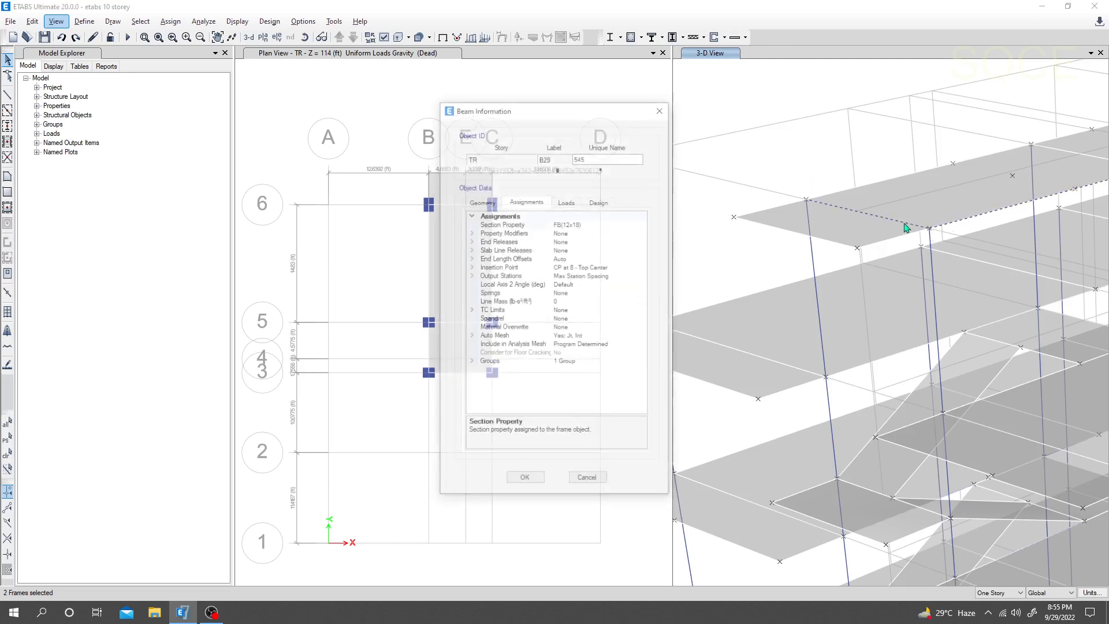
{"action": "left_click", "coordinate": [658, 111]}
{"action": "middle_click_drag", "start_coordinate": [743, 269], "coordinate": [770, 253]}
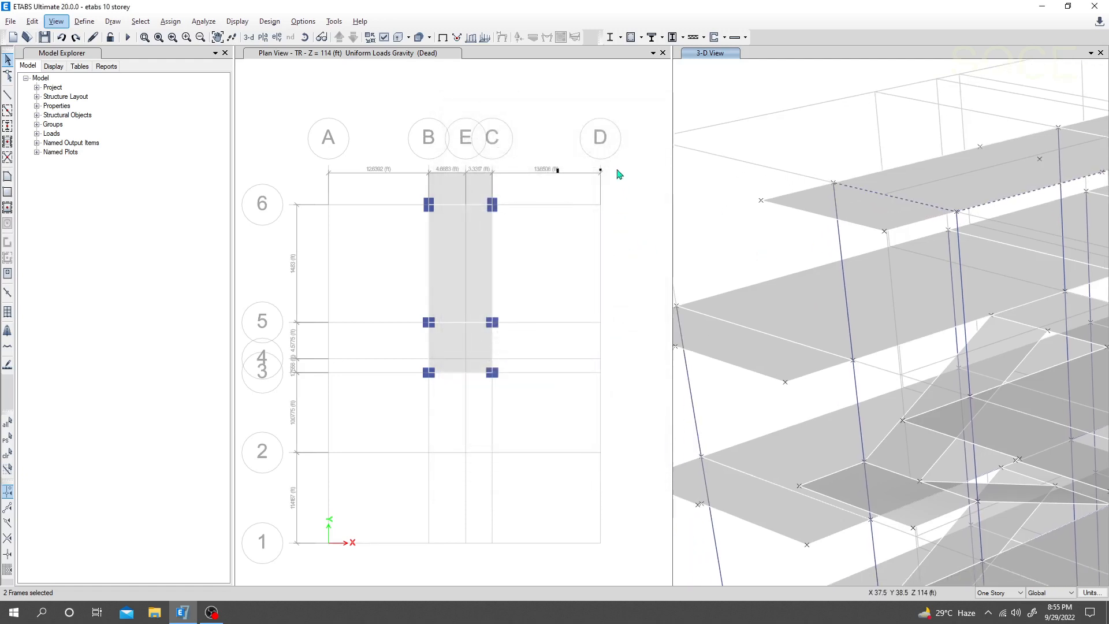
{"action": "key", "text": "Escape"}
Step: Delete the three stray joints beyond grid 6 between grids C and D on the TR plan
{"action": "left_click_drag", "start_coordinate": [616, 159], "coordinate": [536, 184]}
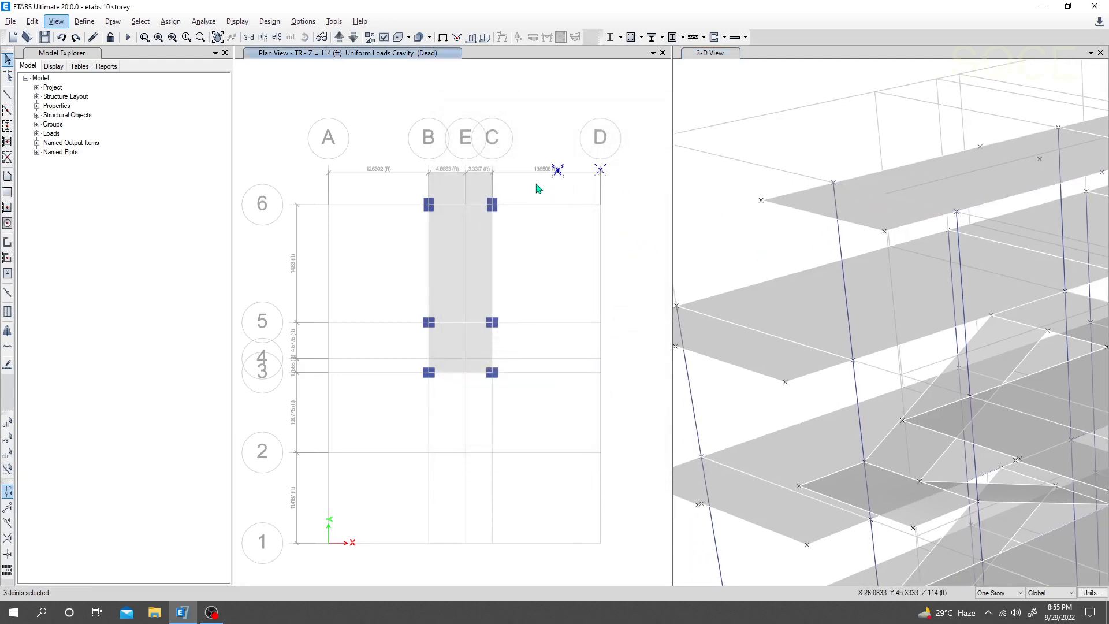
{"action": "key", "text": "Delete"}
{"action": "scroll", "coordinate": [718, 217], "scroll_direction": "down", "scroll_amount": 2}
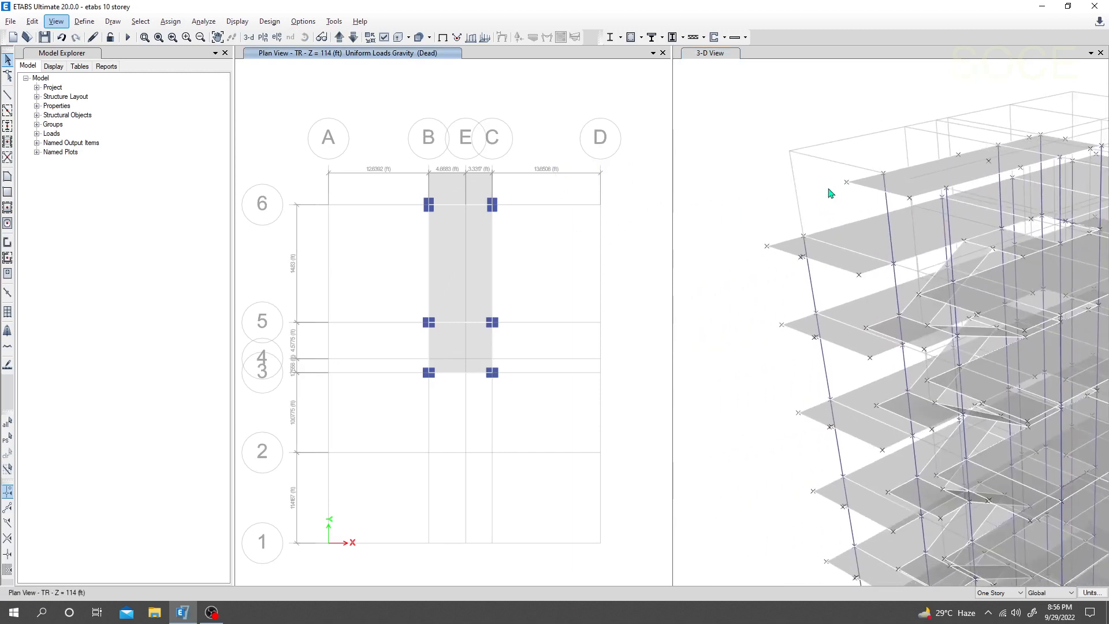
{"action": "scroll", "coordinate": [830, 193], "scroll_direction": "down", "scroll_amount": 5}
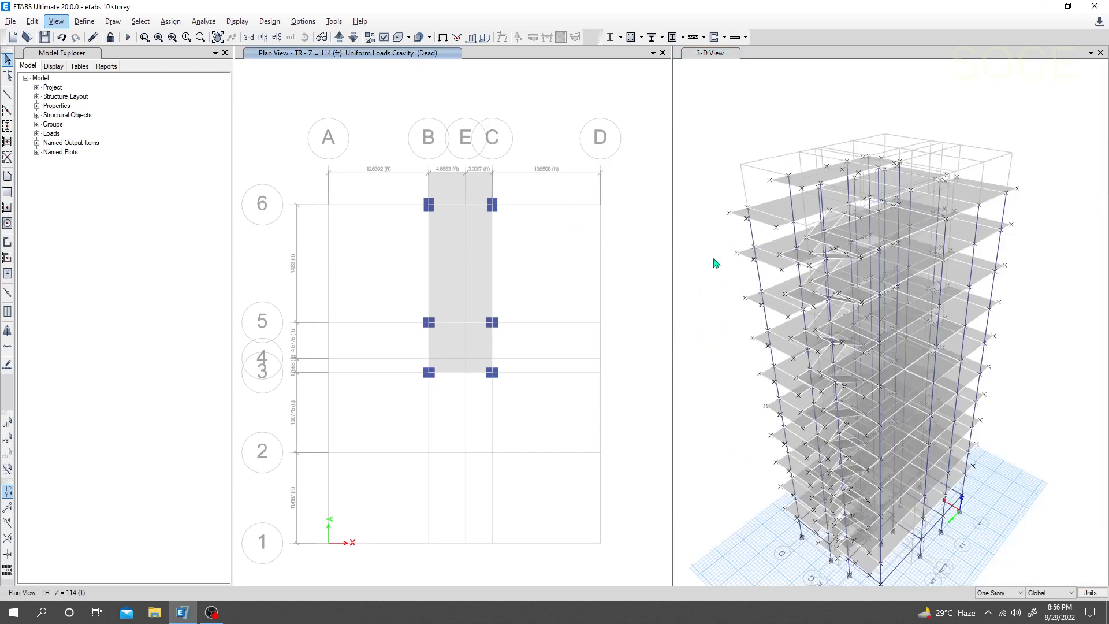
{"action": "middle_click_drag", "start_coordinate": [714, 259], "coordinate": [734, 258]}
Step: Select the three slab panels on the TR plan and all objects on the Story Roof and Story9 plans
{"action": "middle_click_drag", "start_coordinate": [548, 262], "coordinate": [535, 287]}
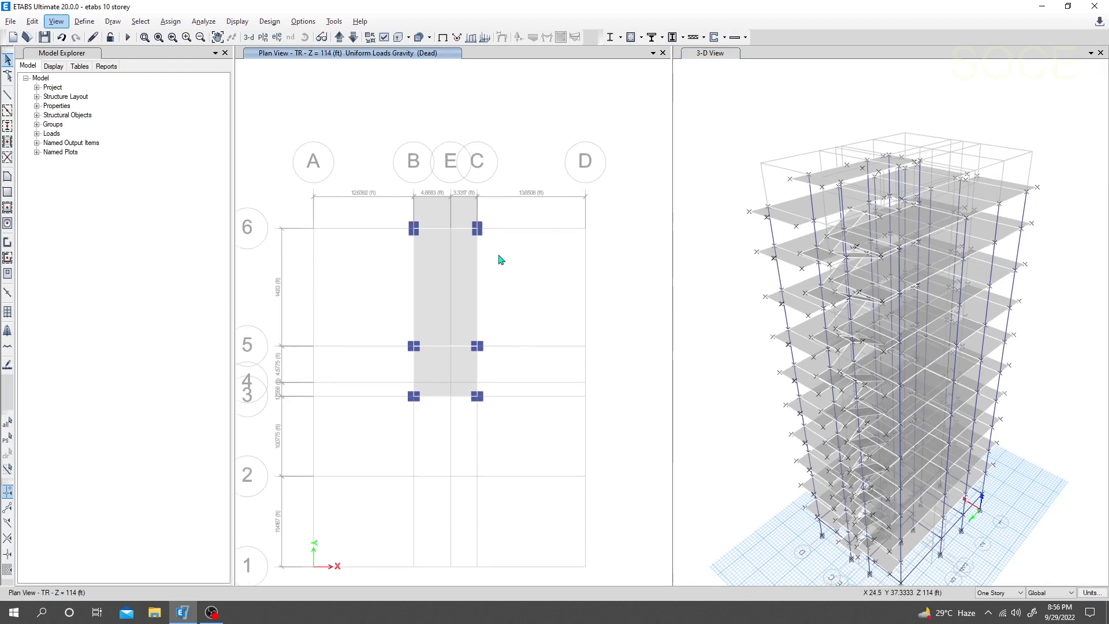
{"action": "left_click", "coordinate": [477, 228]}
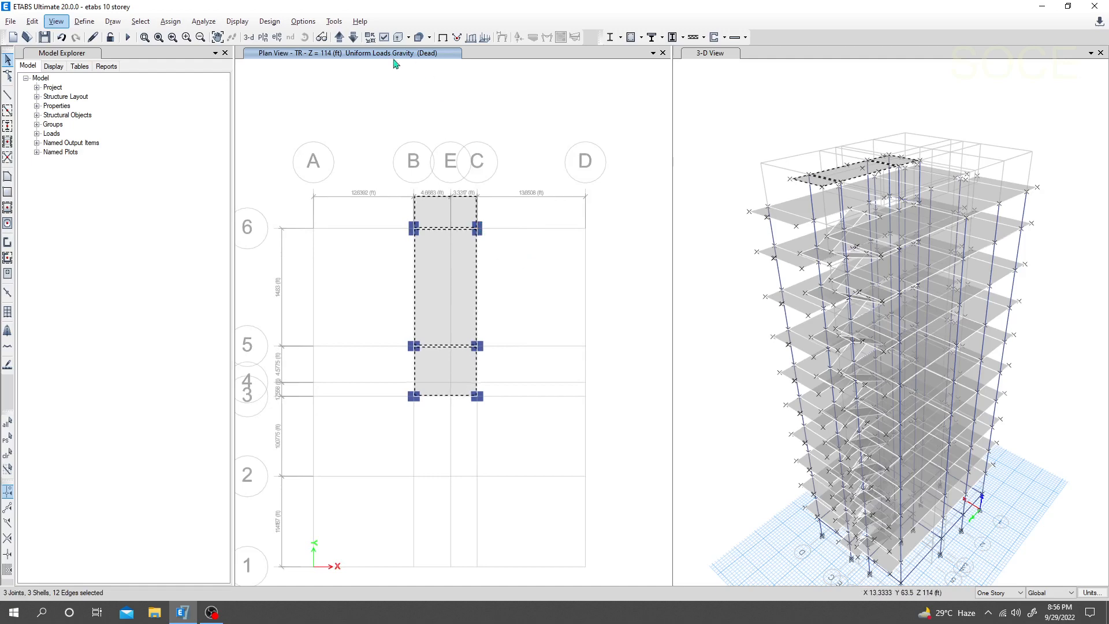
{"action": "left_click", "coordinate": [354, 38]}
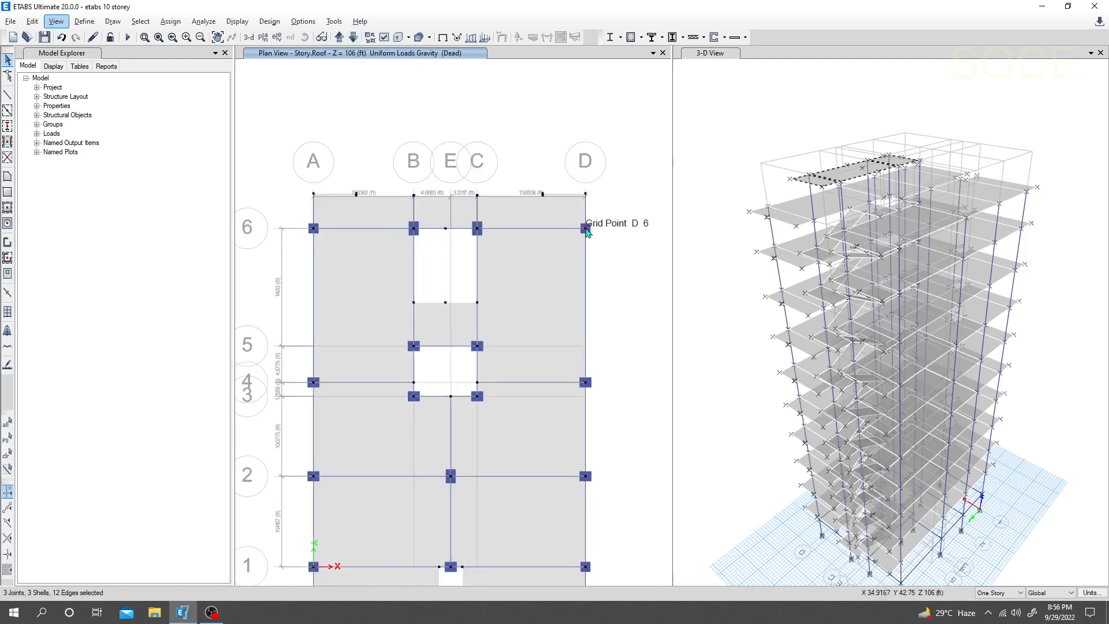
{"action": "key", "text": "ctrl+a"}
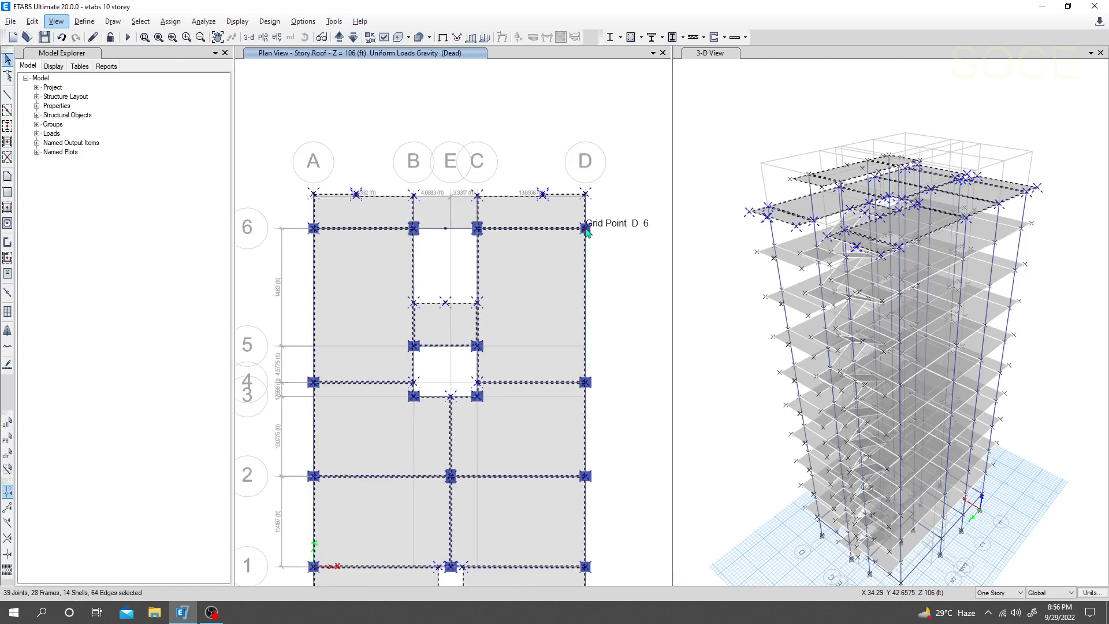
{"action": "left_click", "coordinate": [354, 37]}
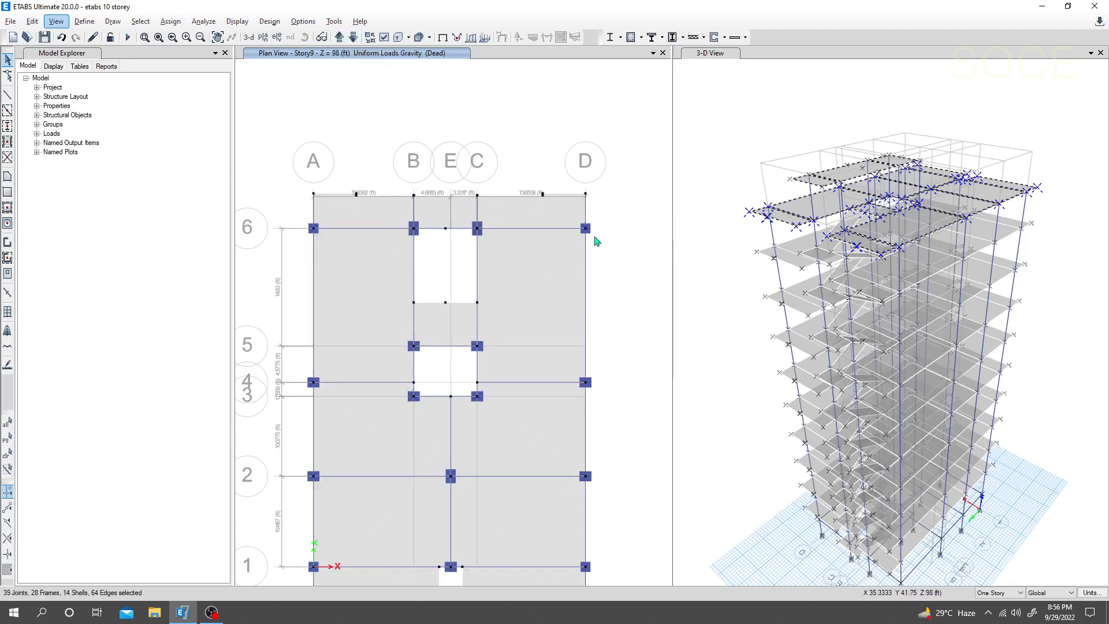
{"action": "key", "text": "ctrl+a"}
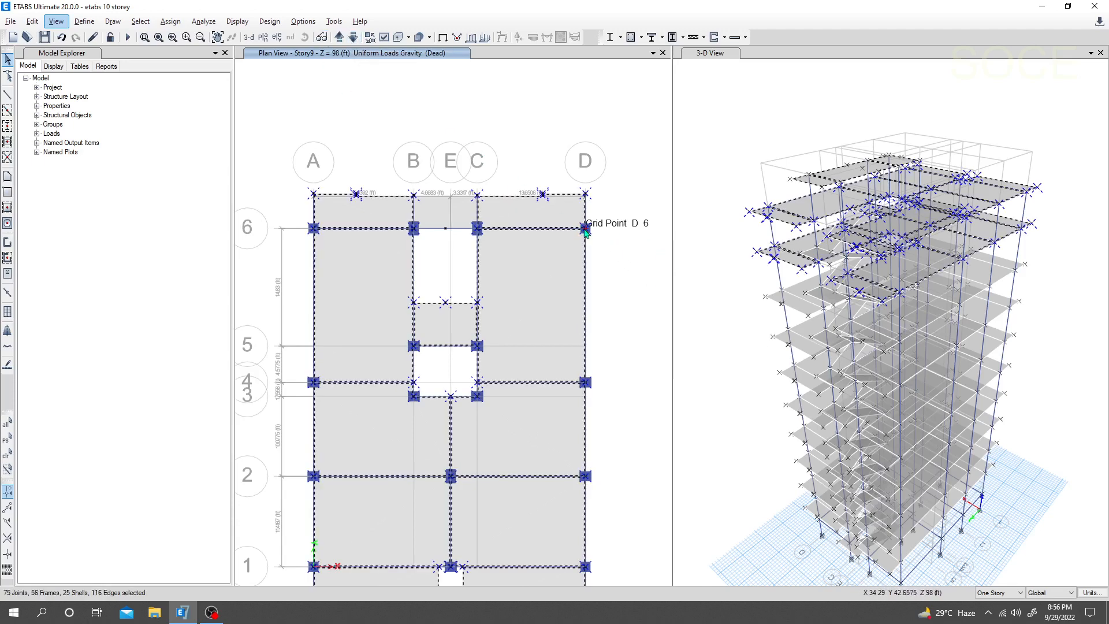
Step: Add all objects on the Story8, Story7, Story6 and Story5 plans to the selection
{"action": "left_click", "coordinate": [354, 37]}
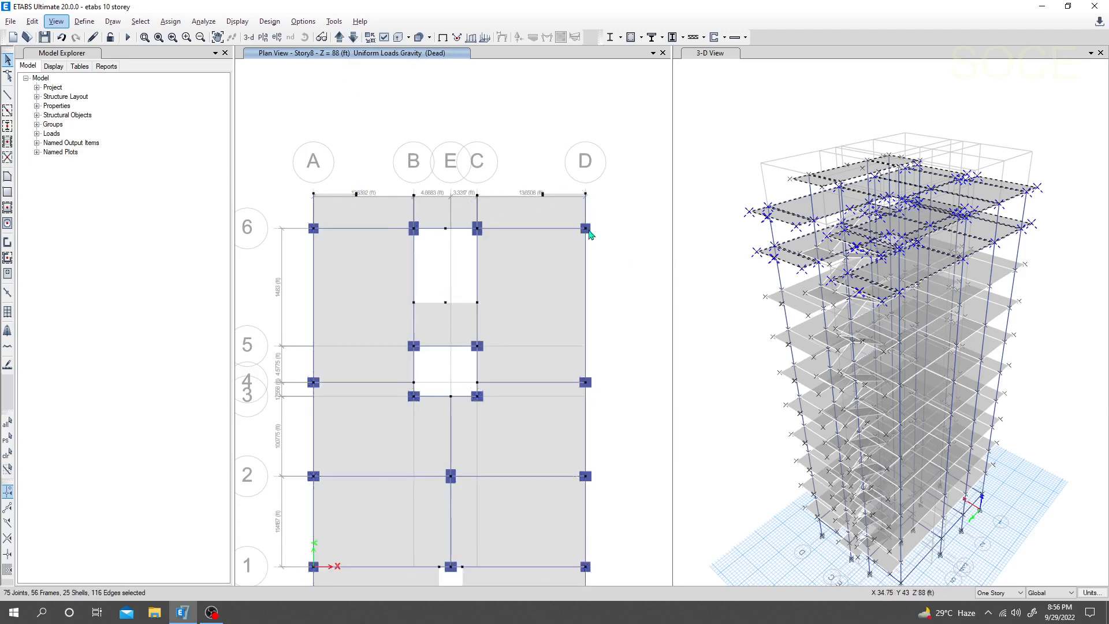
{"action": "key", "text": "ctrl+a"}
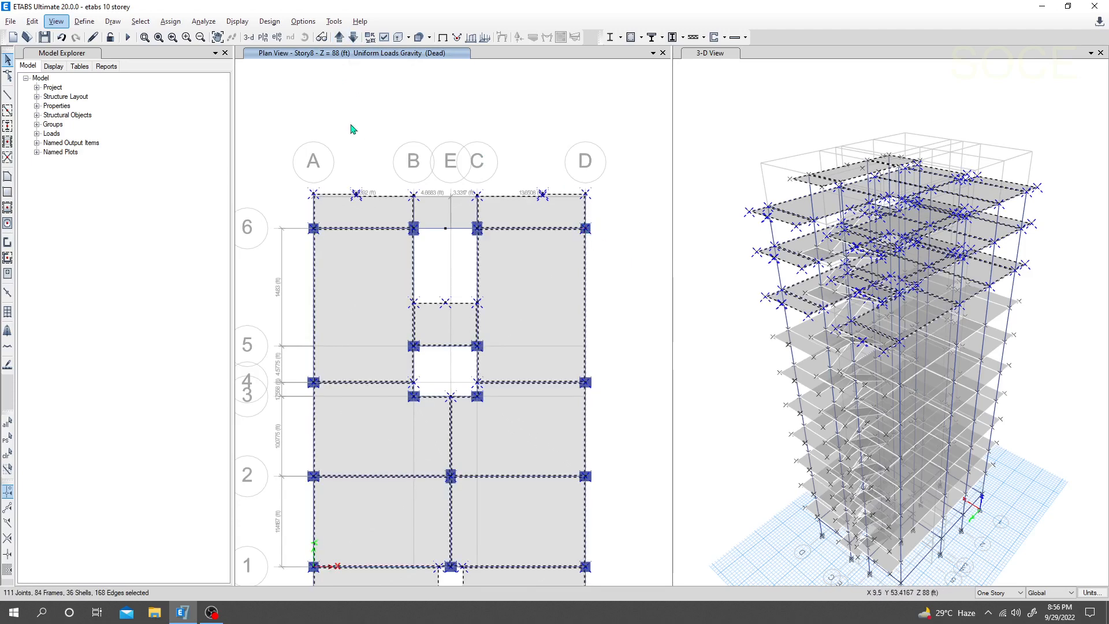
{"action": "left_click", "coordinate": [353, 37]}
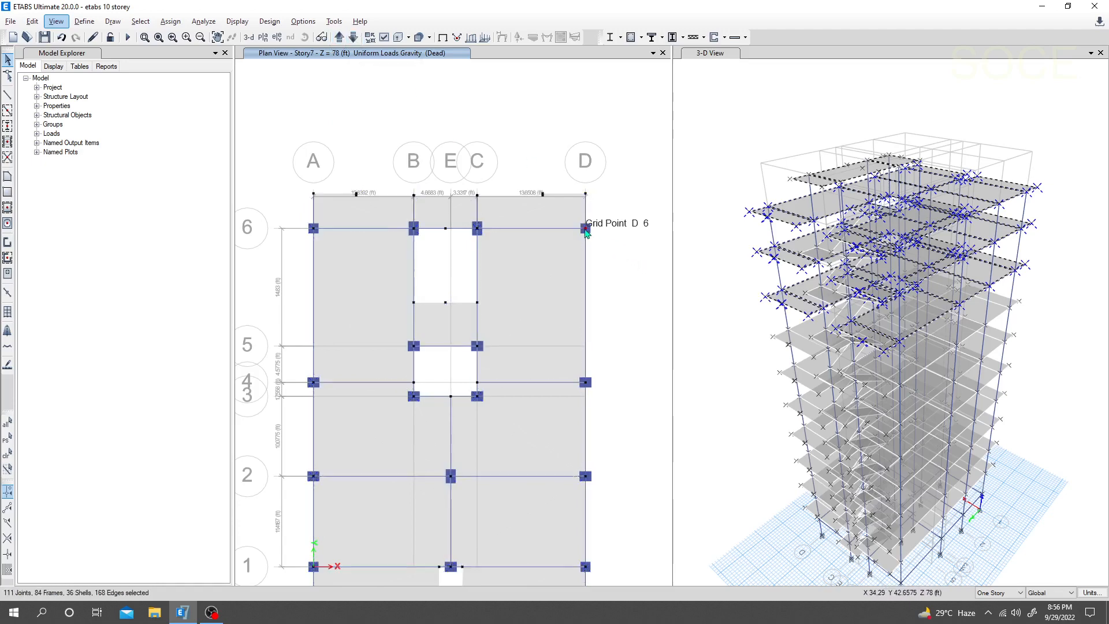
{"action": "key", "text": "ctrl+a"}
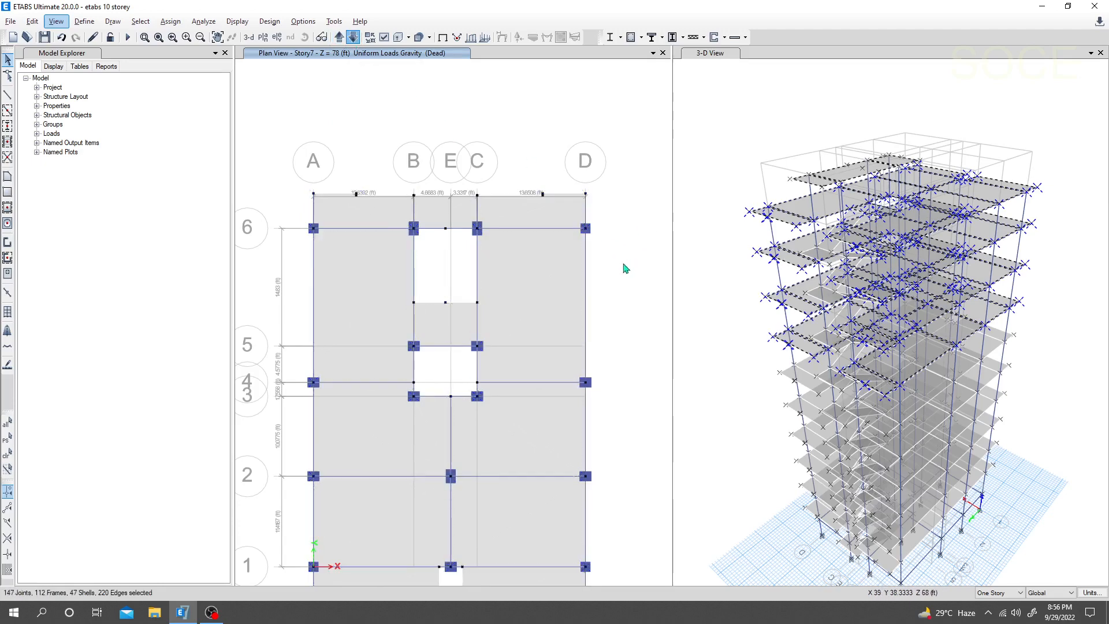
{"action": "key", "text": "ctrl+a"}
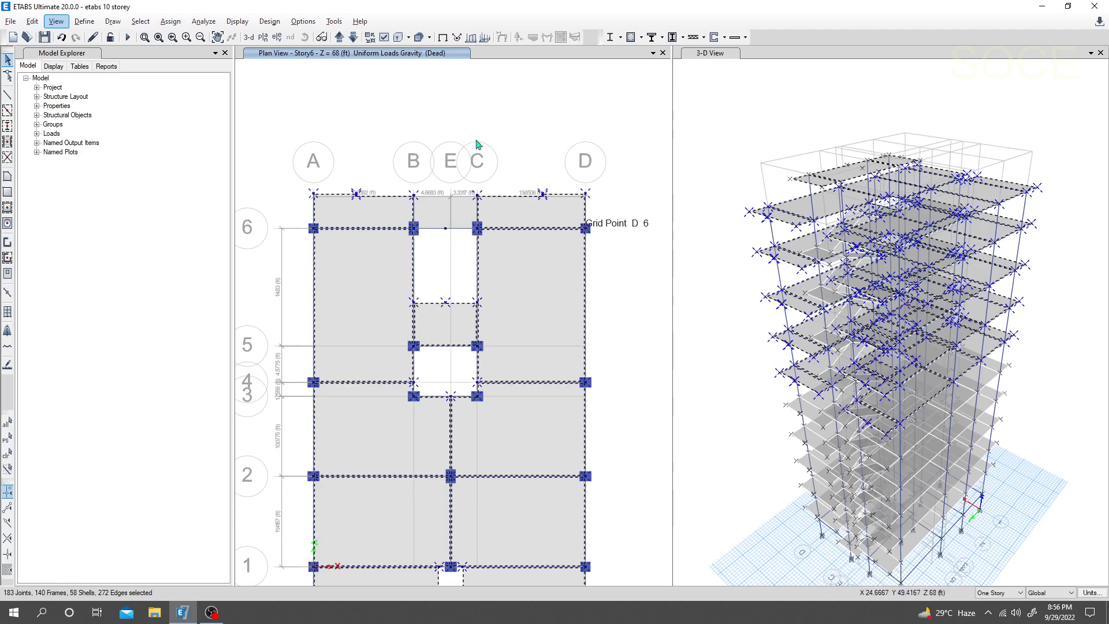
{"action": "left_click", "coordinate": [353, 37]}
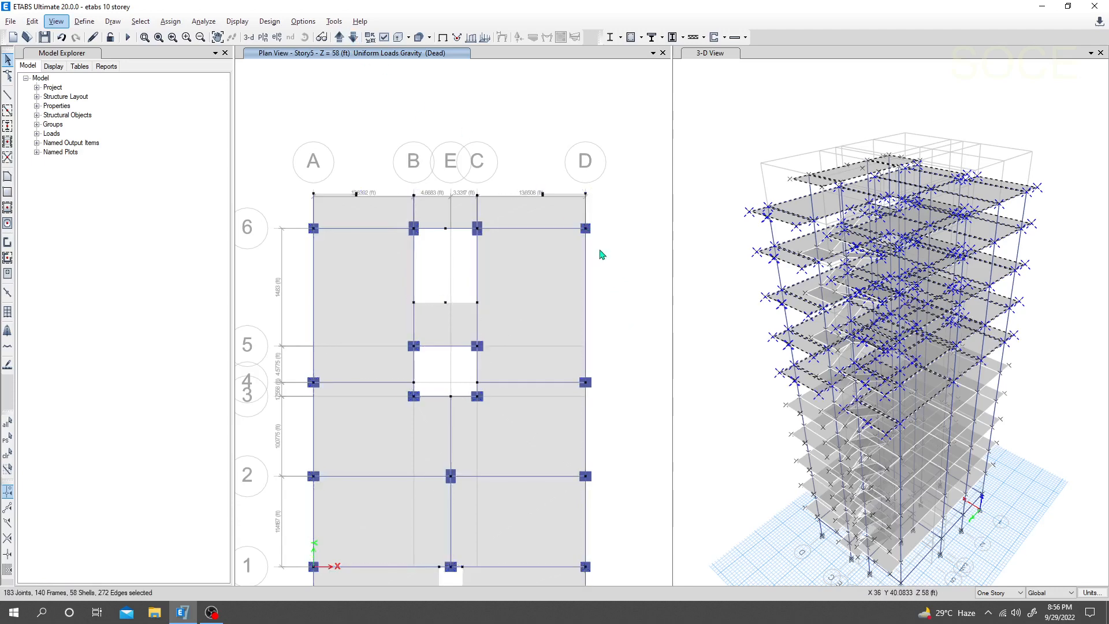
{"action": "key", "text": "ctrl+a"}
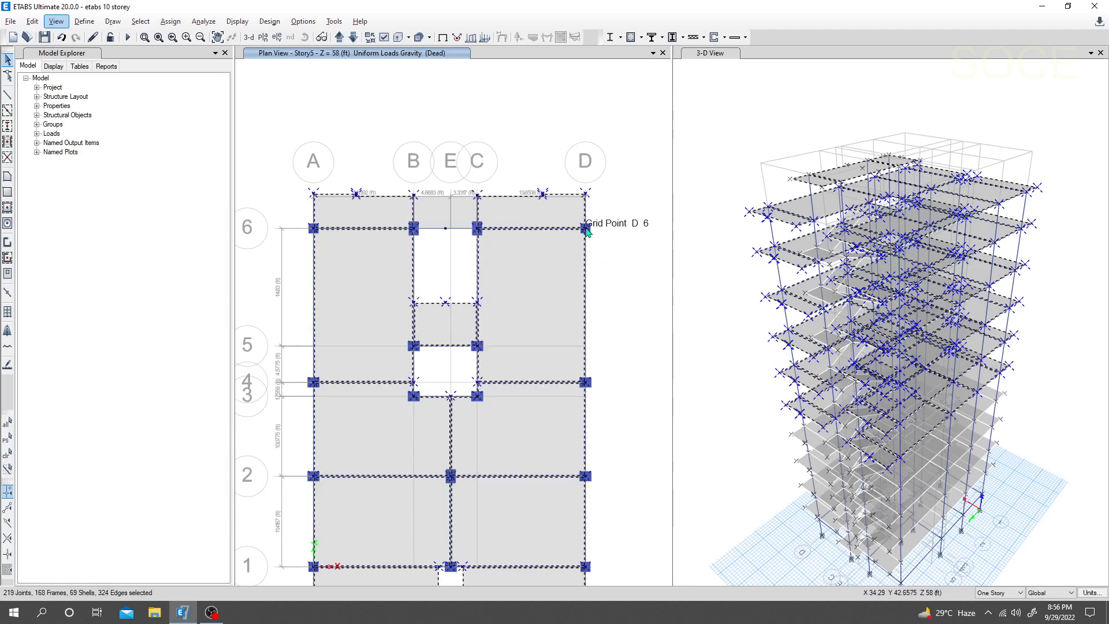
Step: Add all objects on the Story4, Story3, Story2, Story1 and RefPl RP plans to the selection
{"action": "left_click", "coordinate": [354, 37]}
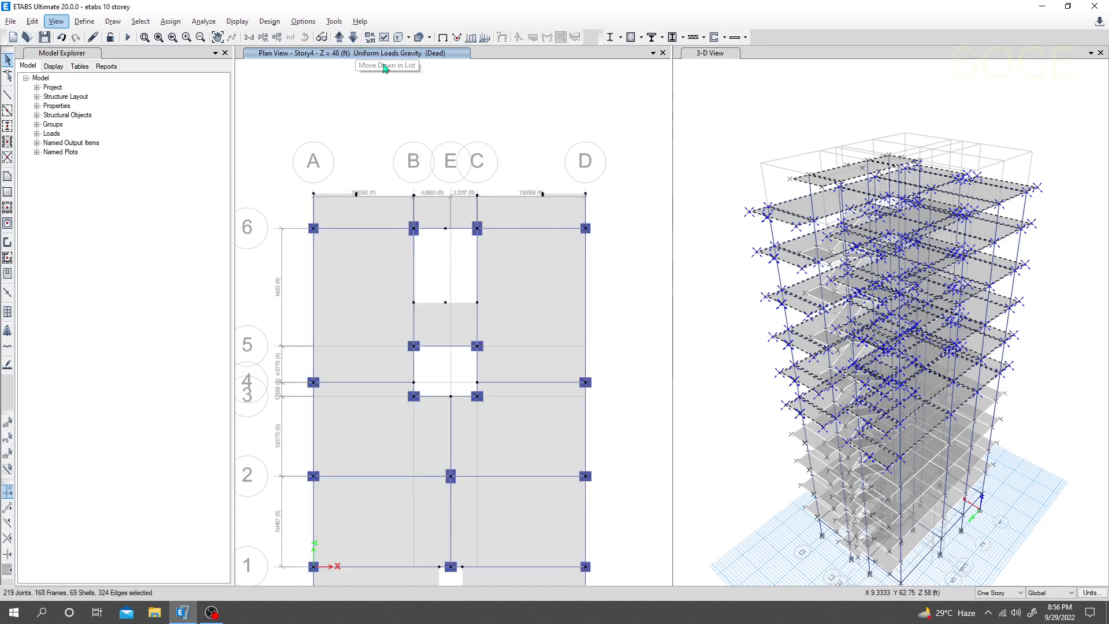
{"action": "key", "text": "ctrl+a"}
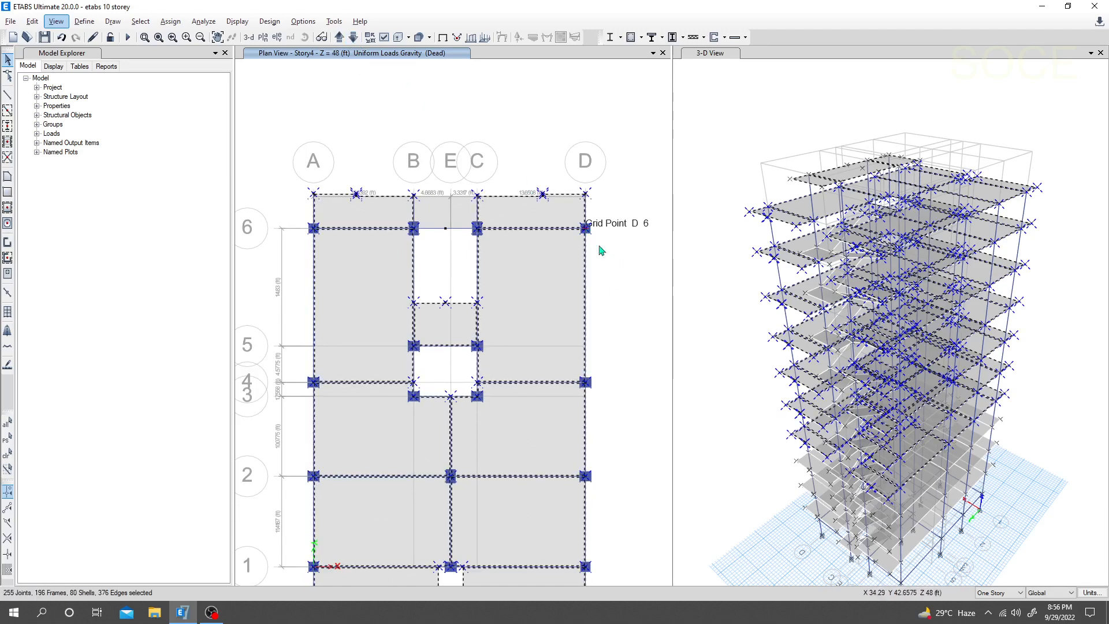
{"action": "left_click", "coordinate": [353, 37]}
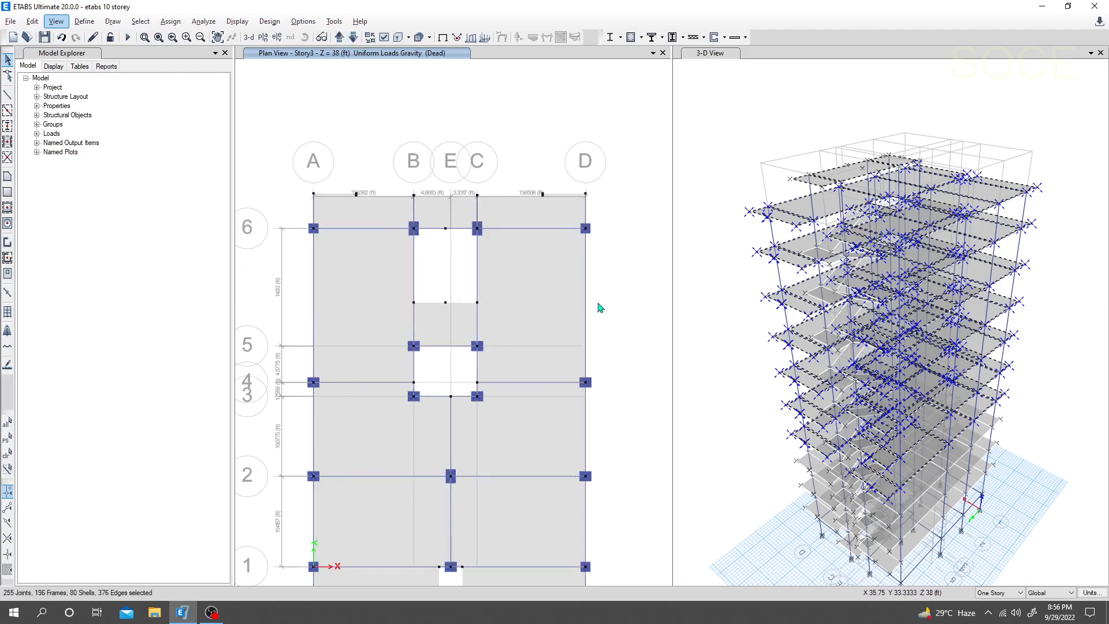
{"action": "left_click", "coordinate": [586, 229]}
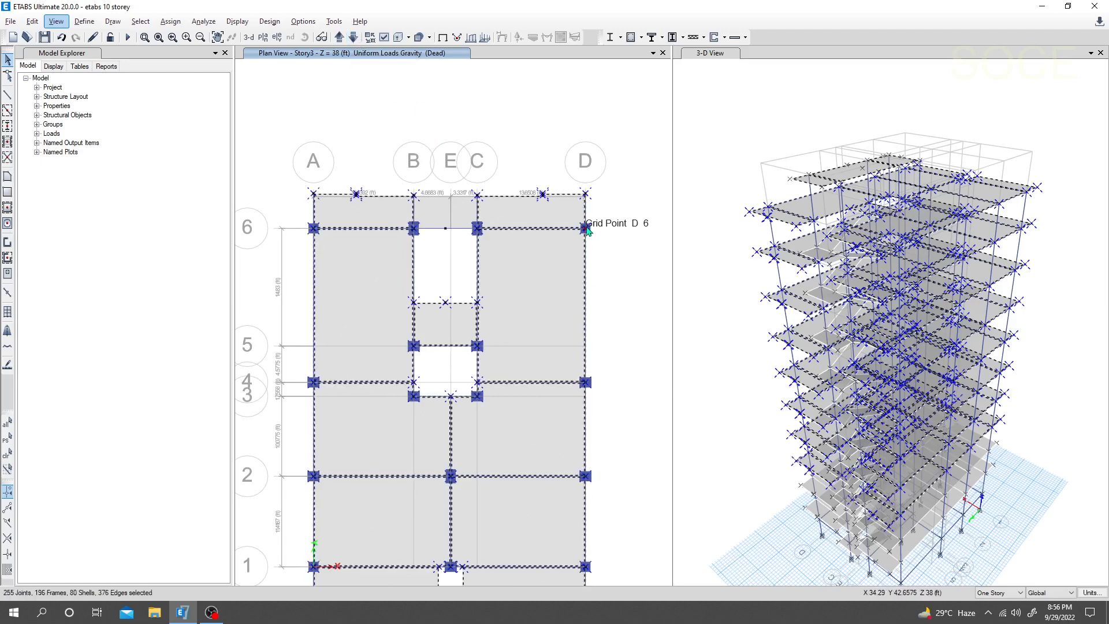
{"action": "left_click", "coordinate": [352, 37]}
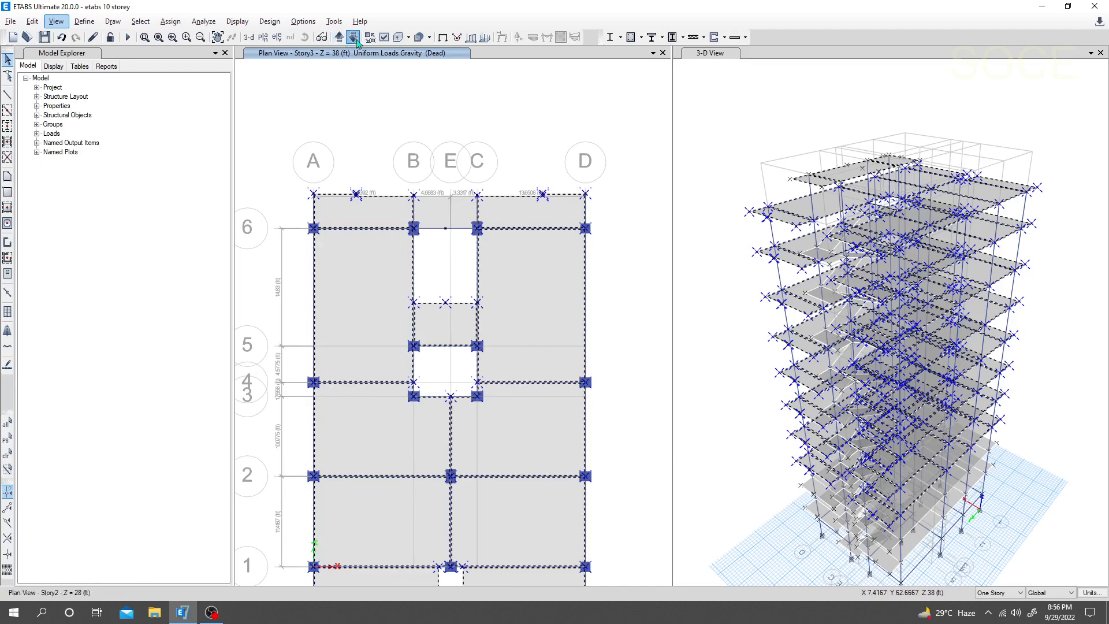
{"action": "left_click", "coordinate": [587, 228]}
{"action": "left_click", "coordinate": [353, 37]}
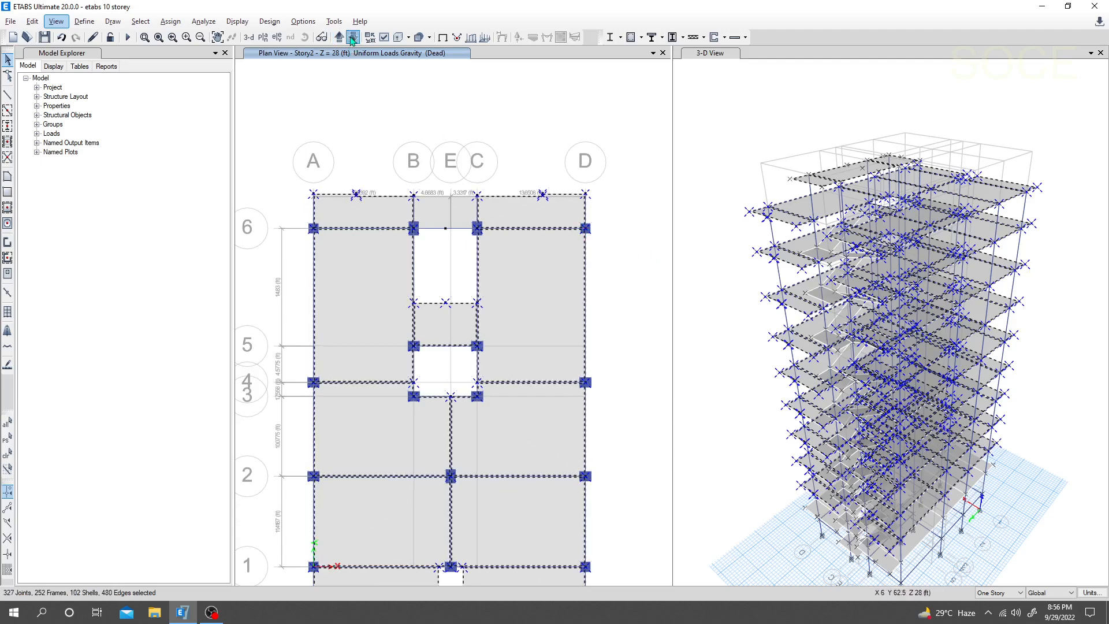
{"action": "left_click", "coordinate": [586, 229]}
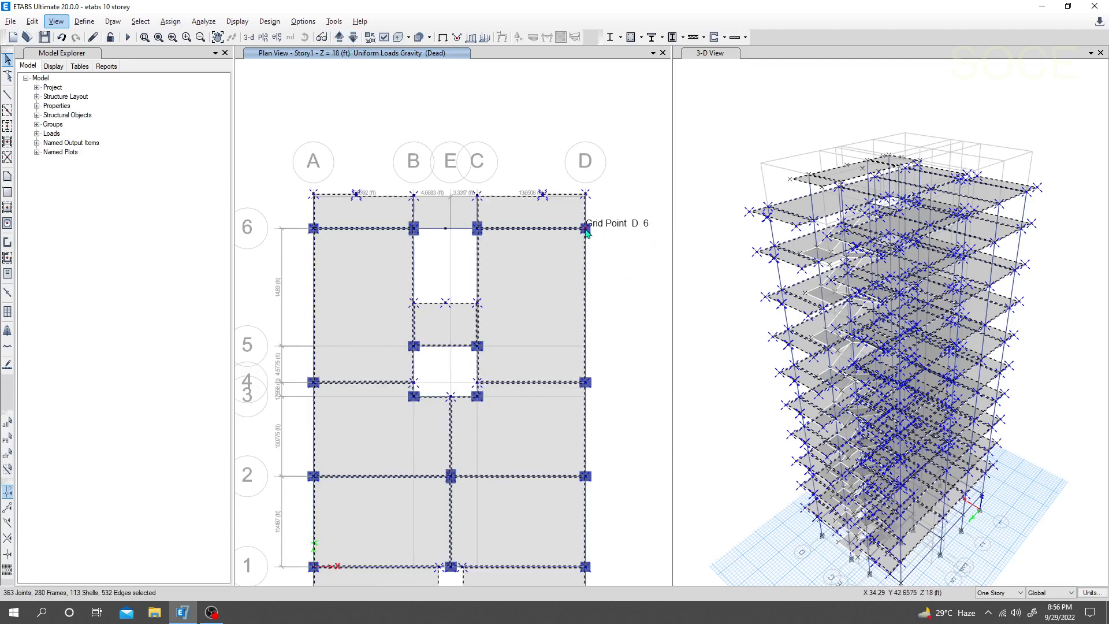
{"action": "left_click", "coordinate": [352, 37]}
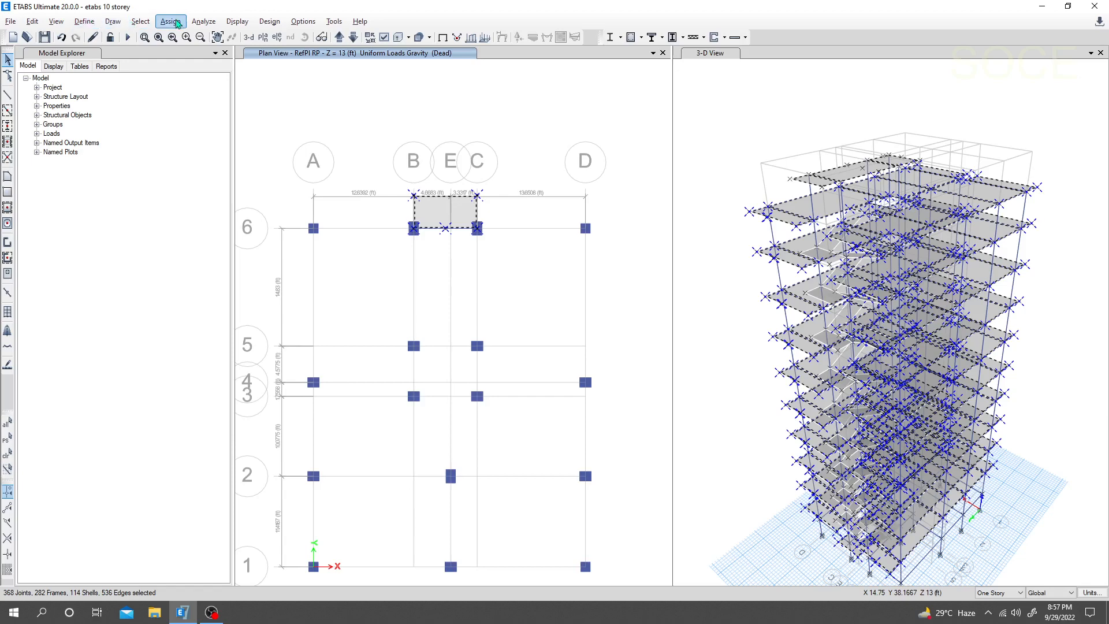
Step: Assign diaphragm D1, with its rigidity kept as Rigid, to all the selected floor shells
{"action": "left_click", "coordinate": [172, 21]}
{"action": "mouse_move", "coordinate": [205, 68]}
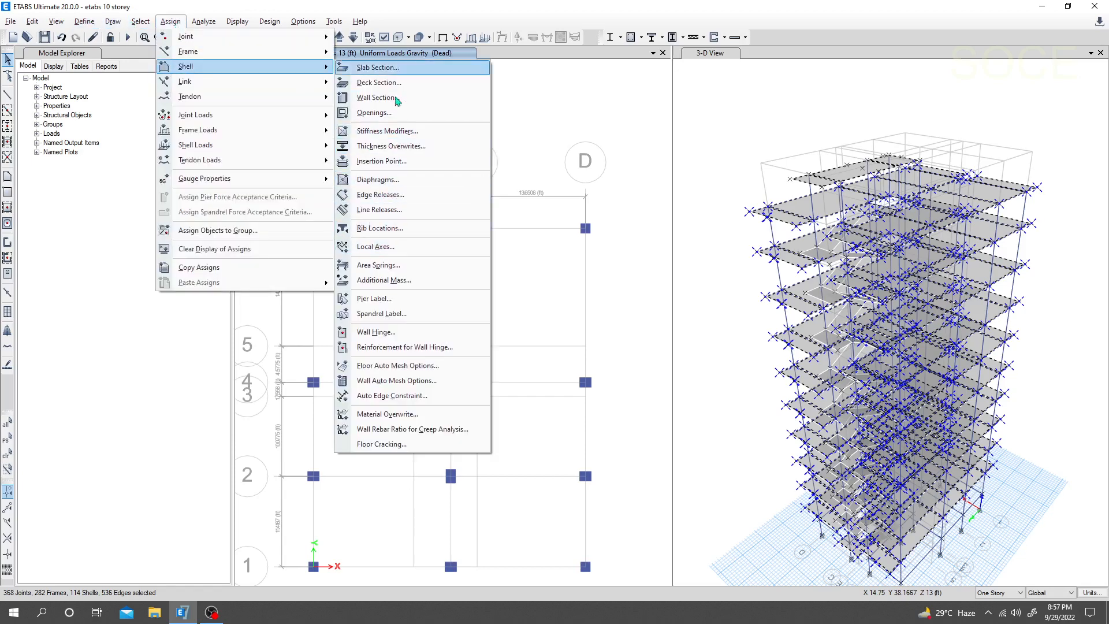
{"action": "left_click", "coordinate": [377, 180]}
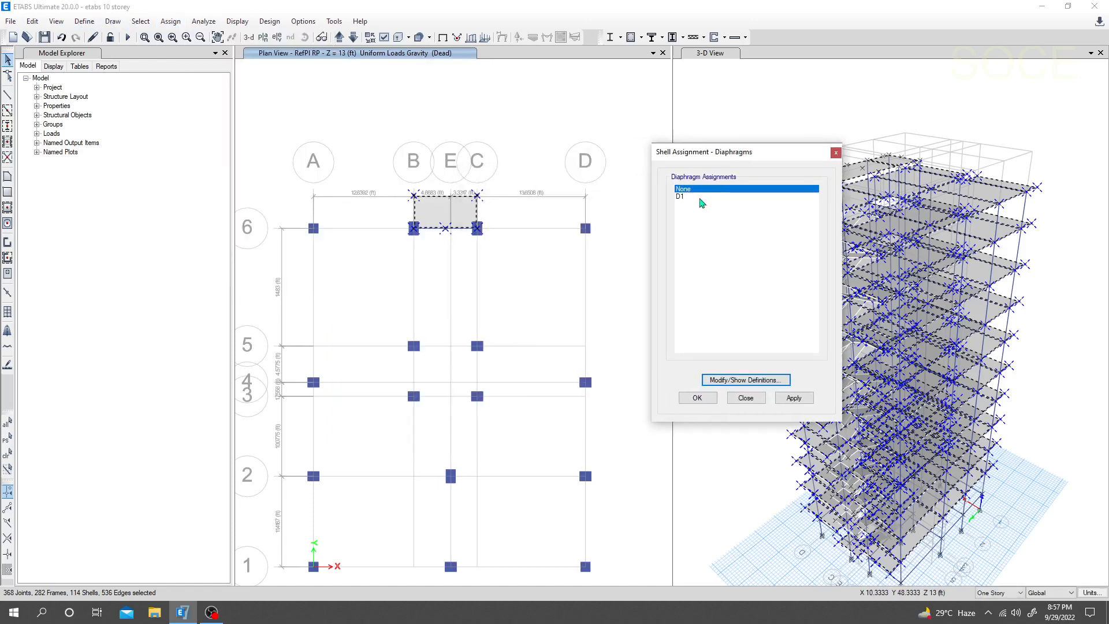
{"action": "left_click", "coordinate": [694, 197]}
{"action": "left_click", "coordinate": [742, 380]}
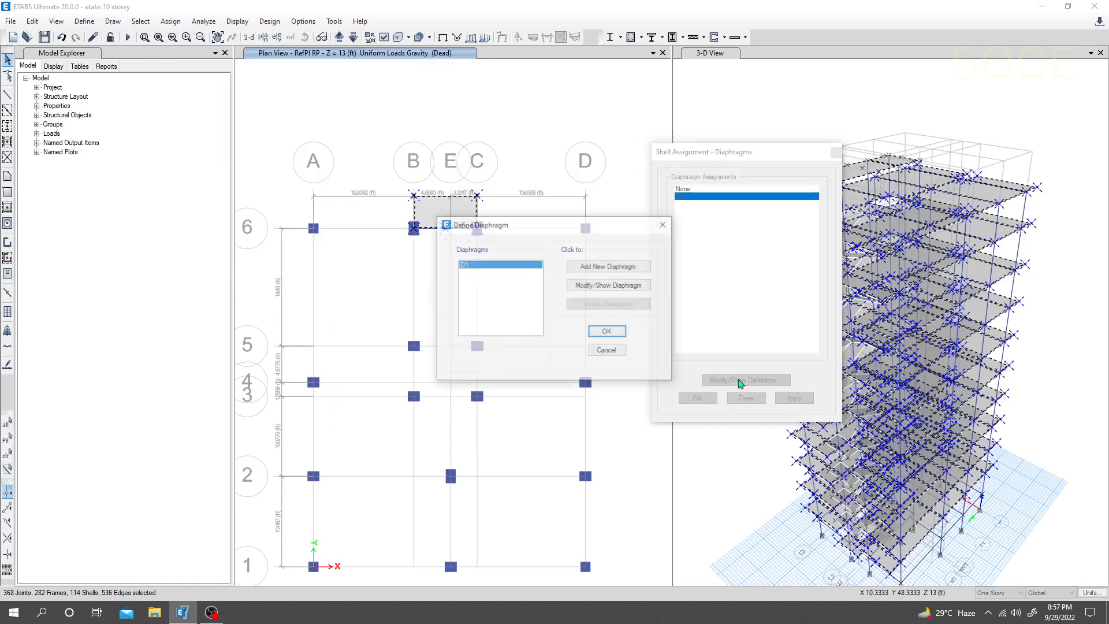
{"action": "left_click", "coordinate": [580, 286]}
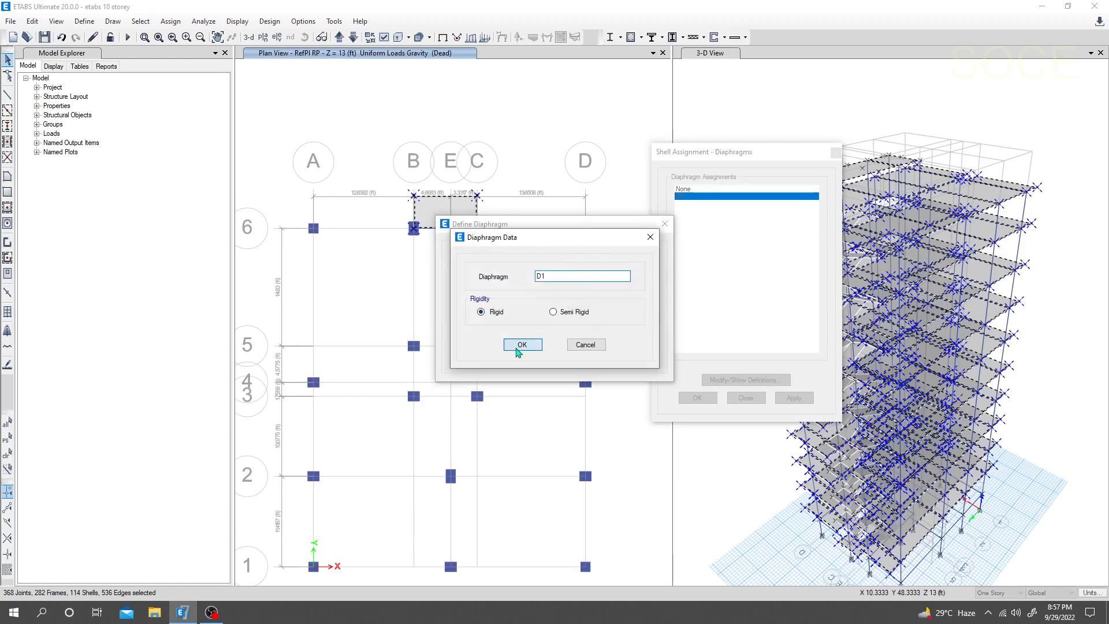
{"action": "left_click", "coordinate": [522, 344]}
{"action": "left_click", "coordinate": [595, 334]}
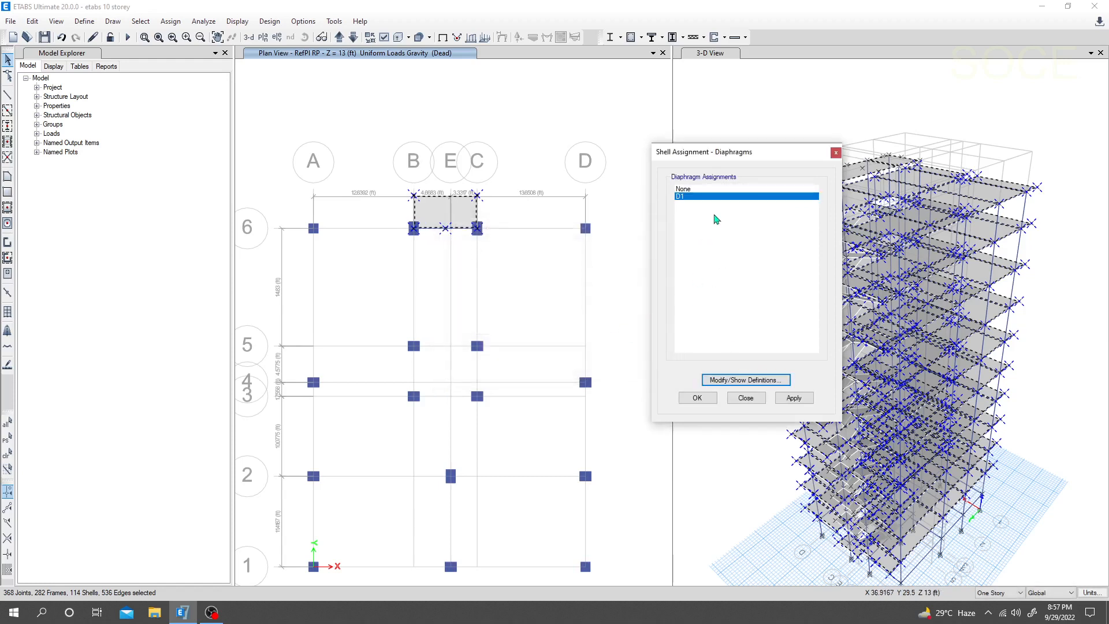
{"action": "left_click", "coordinate": [791, 398]}
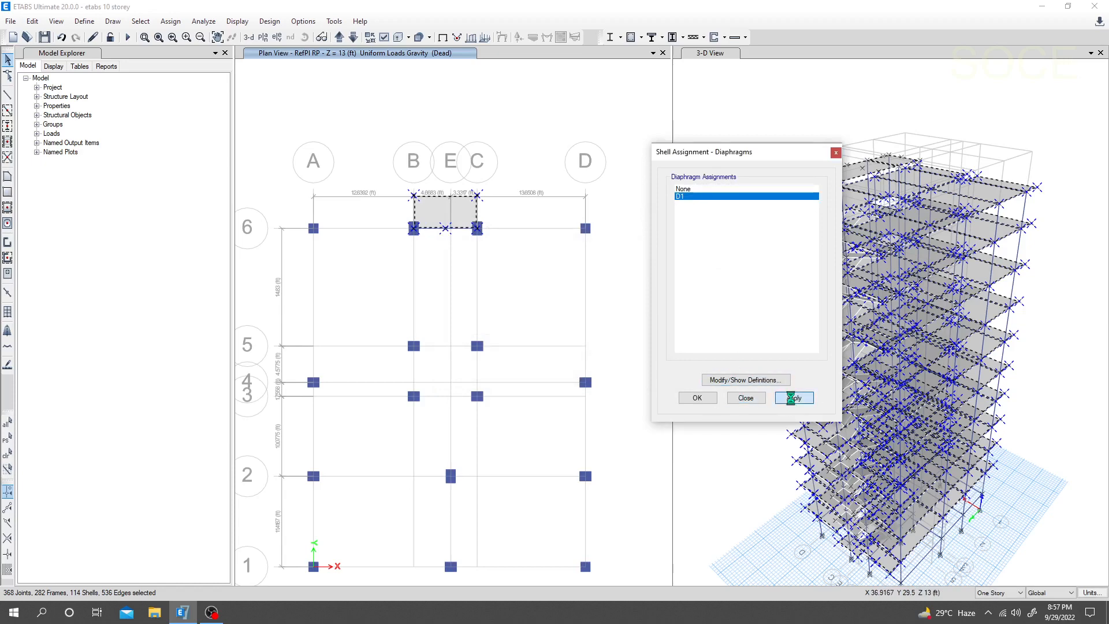
{"action": "left_click_drag", "start_coordinate": [755, 152], "coordinate": [502, 144]}
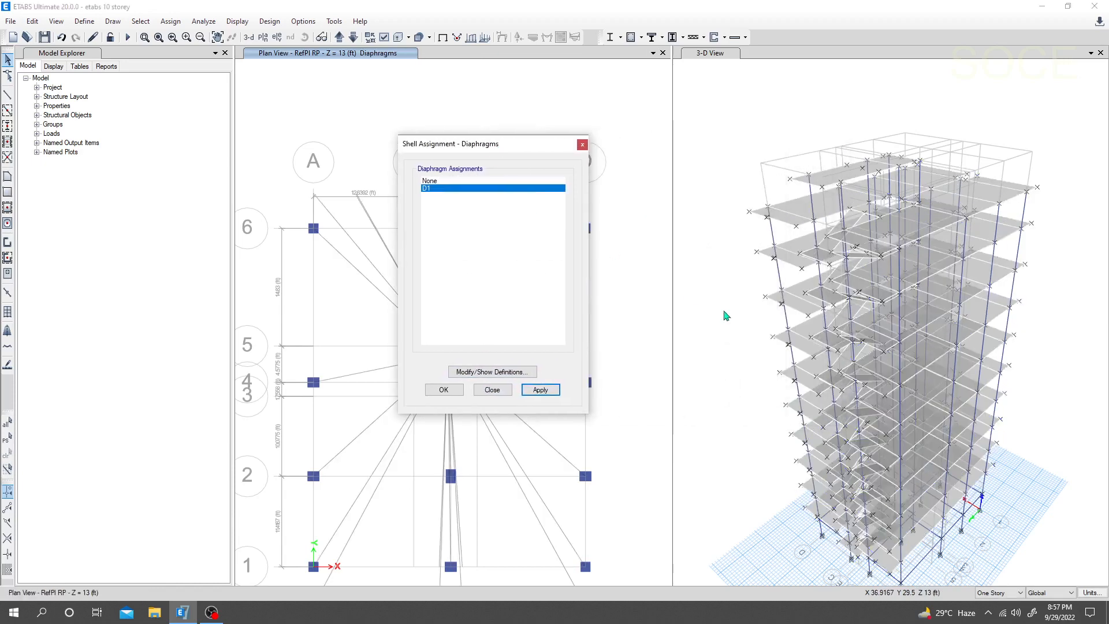
{"action": "left_click", "coordinate": [582, 144]}
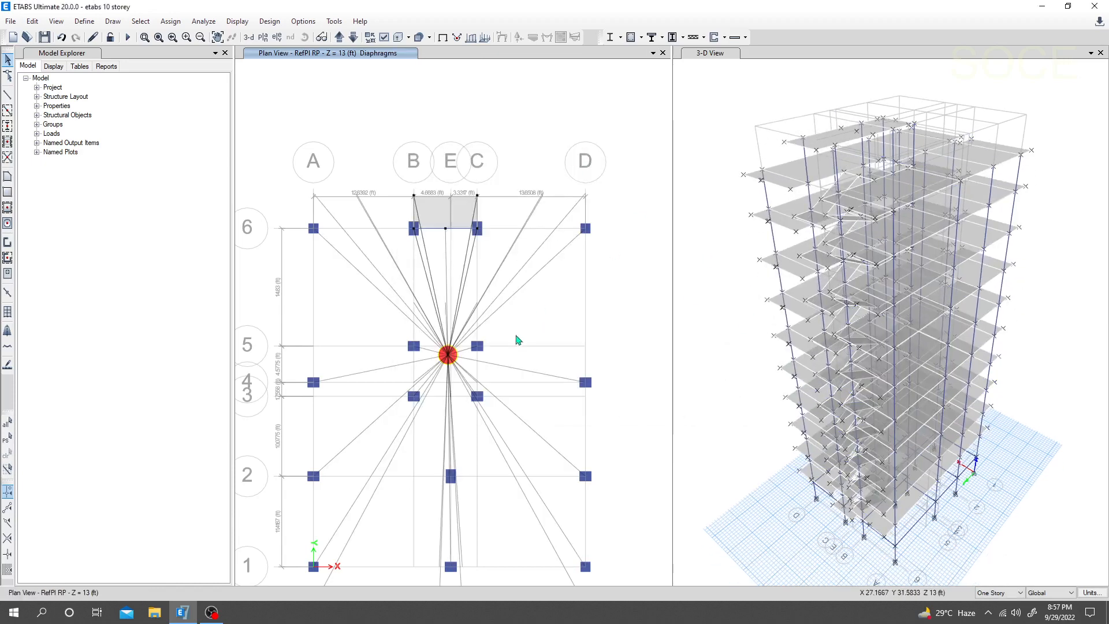
Step: Examine the diaphragm assignment on each plan view, from RefPl RP up through the storeys to TR
{"action": "middle_click_drag", "start_coordinate": [534, 342], "coordinate": [537, 322]}
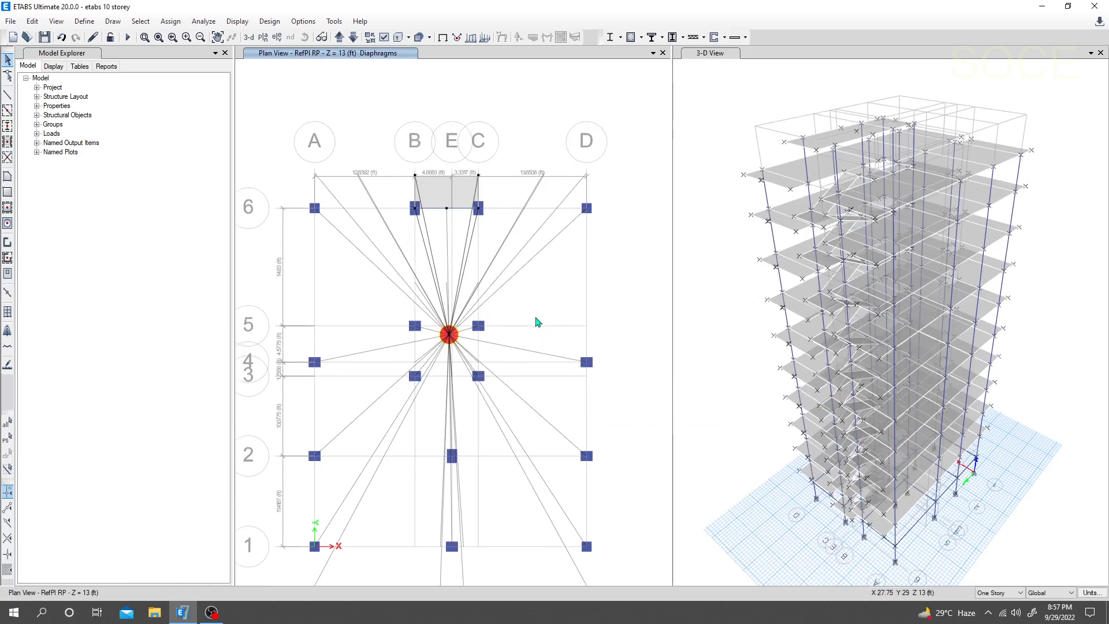
{"action": "scroll", "coordinate": [536, 322], "scroll_direction": "down", "scroll_amount": 3}
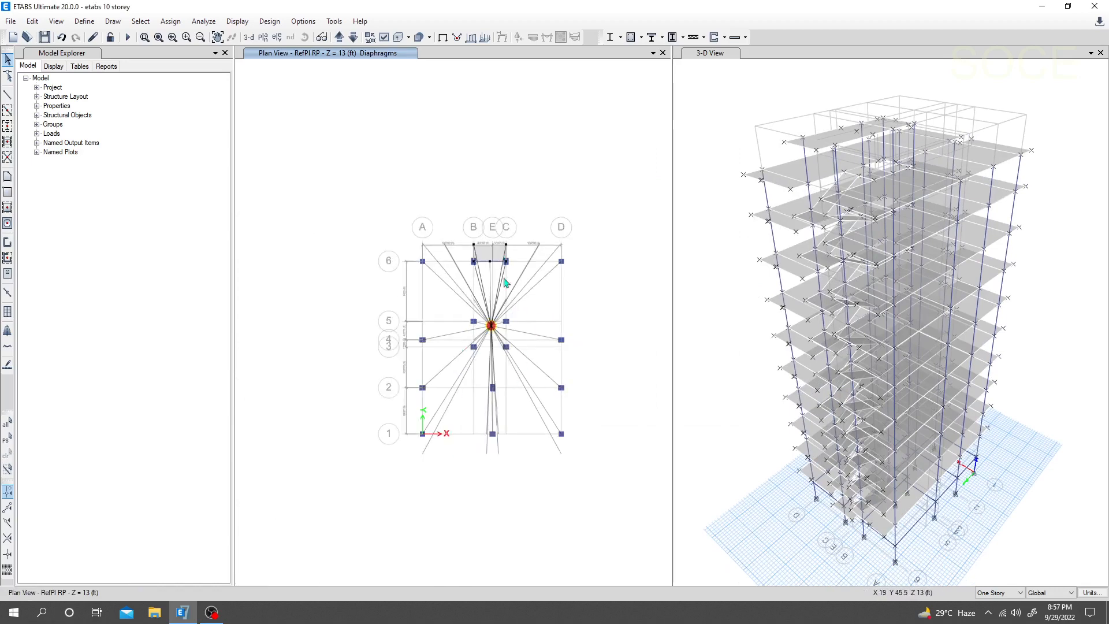
{"action": "scroll", "coordinate": [504, 317], "scroll_direction": "up", "scroll_amount": 3}
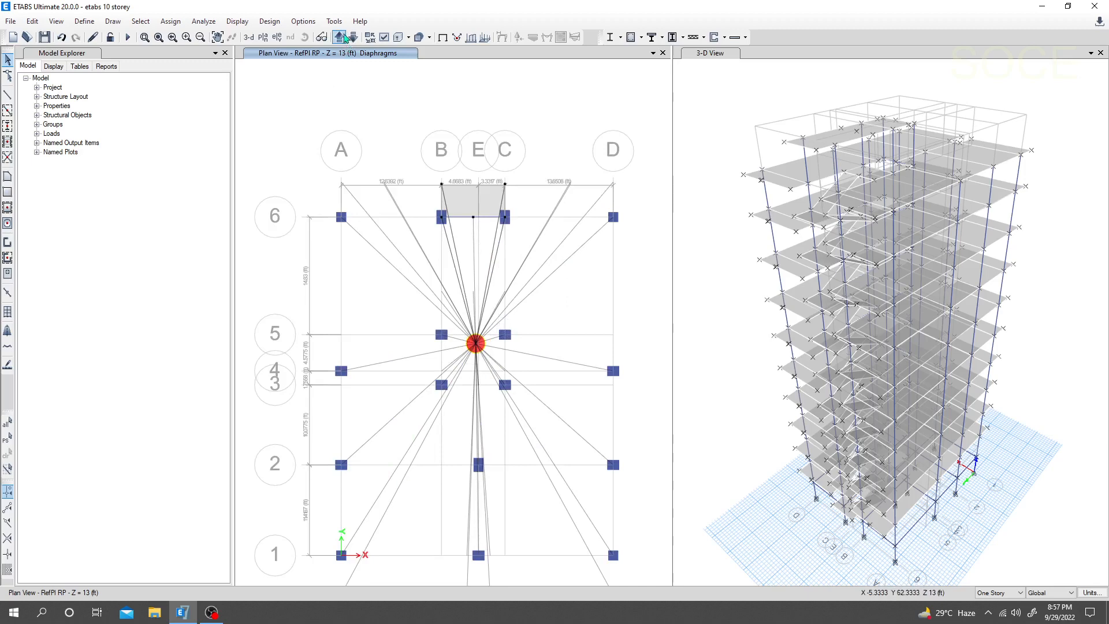
{"action": "left_click", "coordinate": [341, 38]}
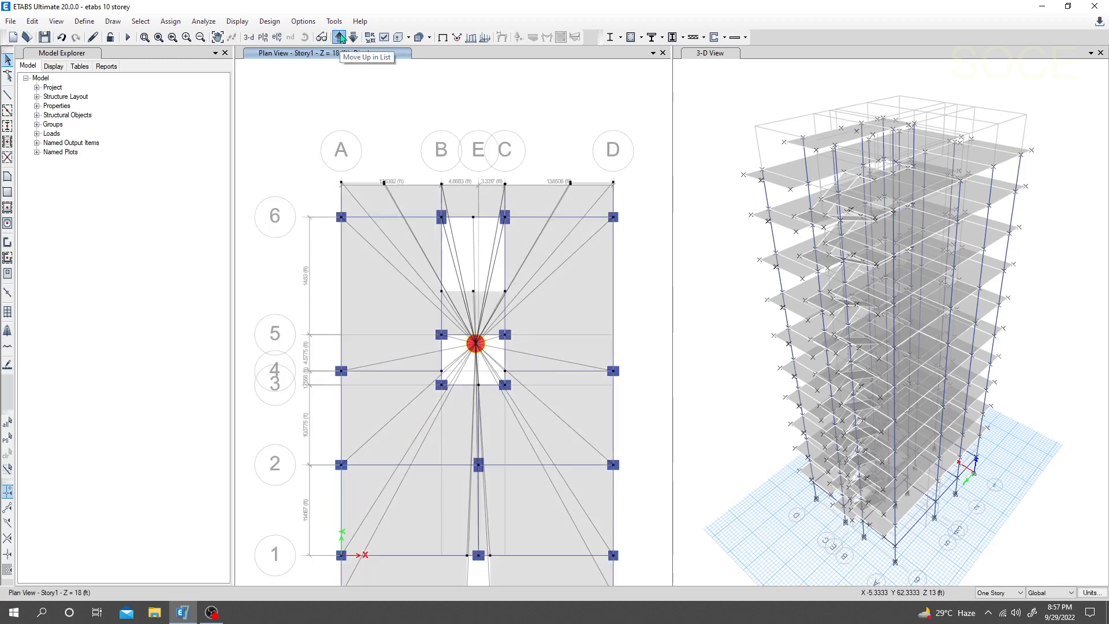
{"action": "left_click", "coordinate": [341, 37]}
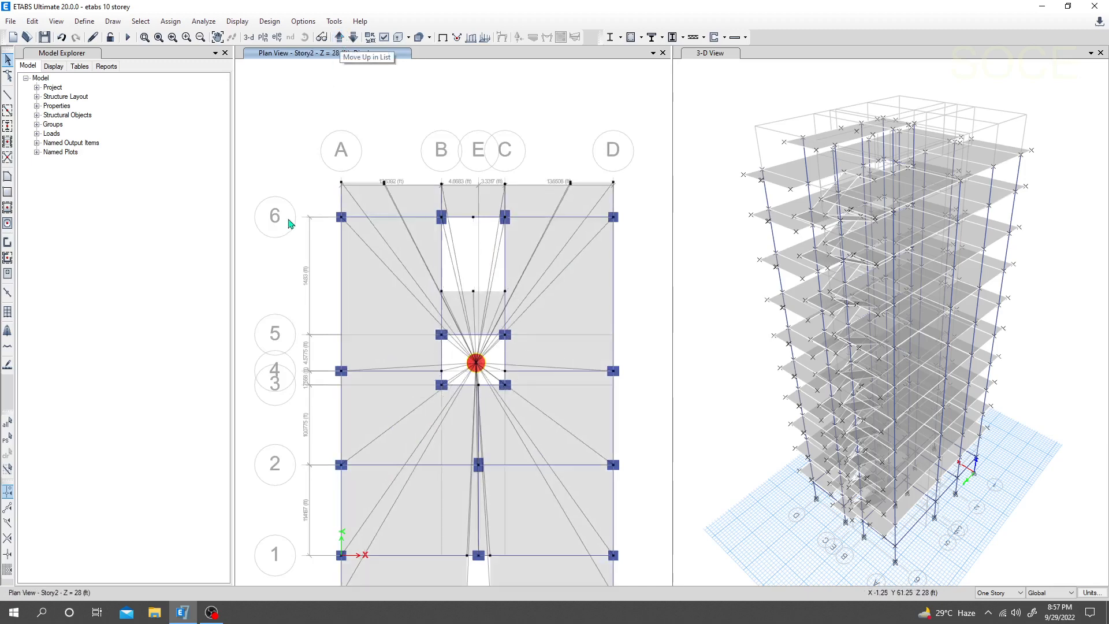
{"action": "left_click", "coordinate": [340, 38]}
{"action": "left_click", "coordinate": [340, 38]}
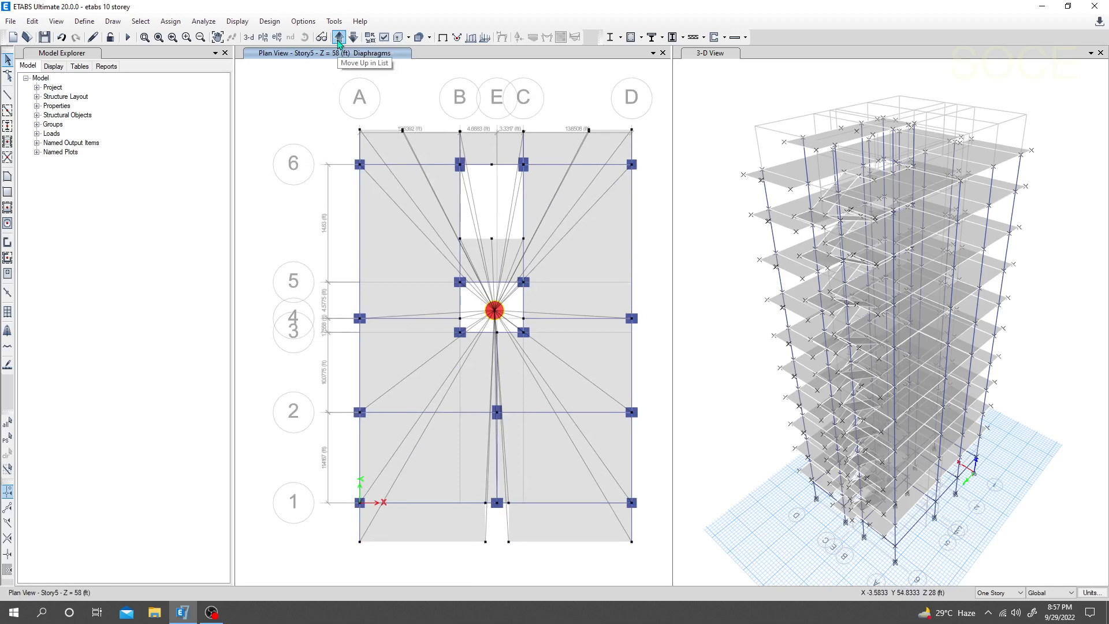
{"action": "left_click", "coordinate": [340, 38]}
{"action": "left_click", "coordinate": [339, 37]}
{"action": "left_click", "coordinate": [339, 42]}
{"action": "left_click", "coordinate": [339, 41]}
{"action": "left_click", "coordinate": [339, 42]}
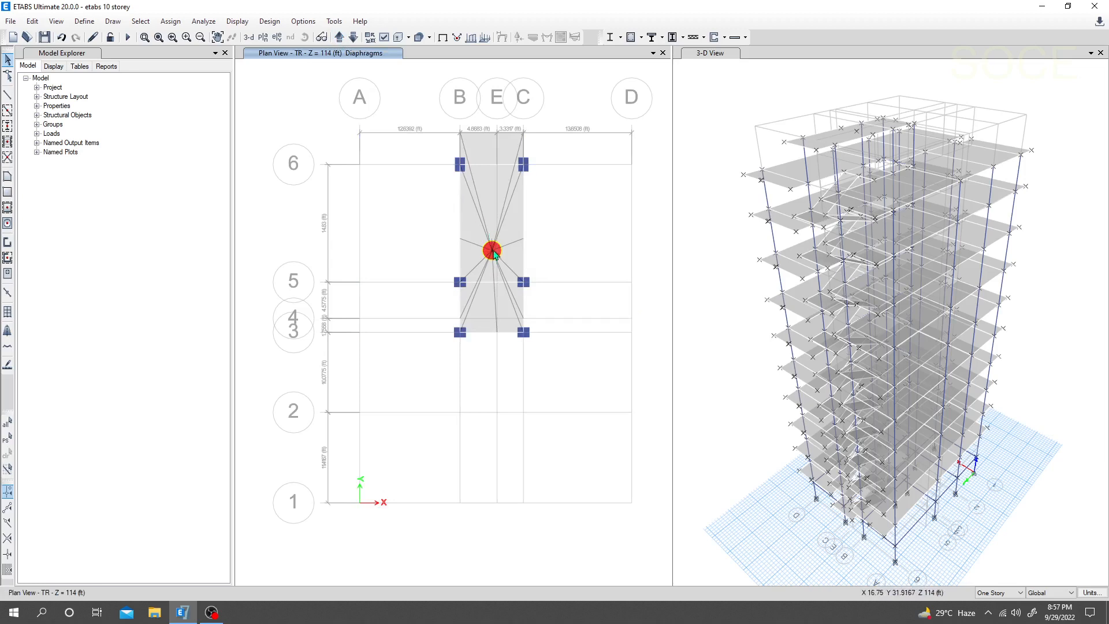
{"action": "scroll", "coordinate": [567, 254], "scroll_direction": "down", "scroll_amount": 3}
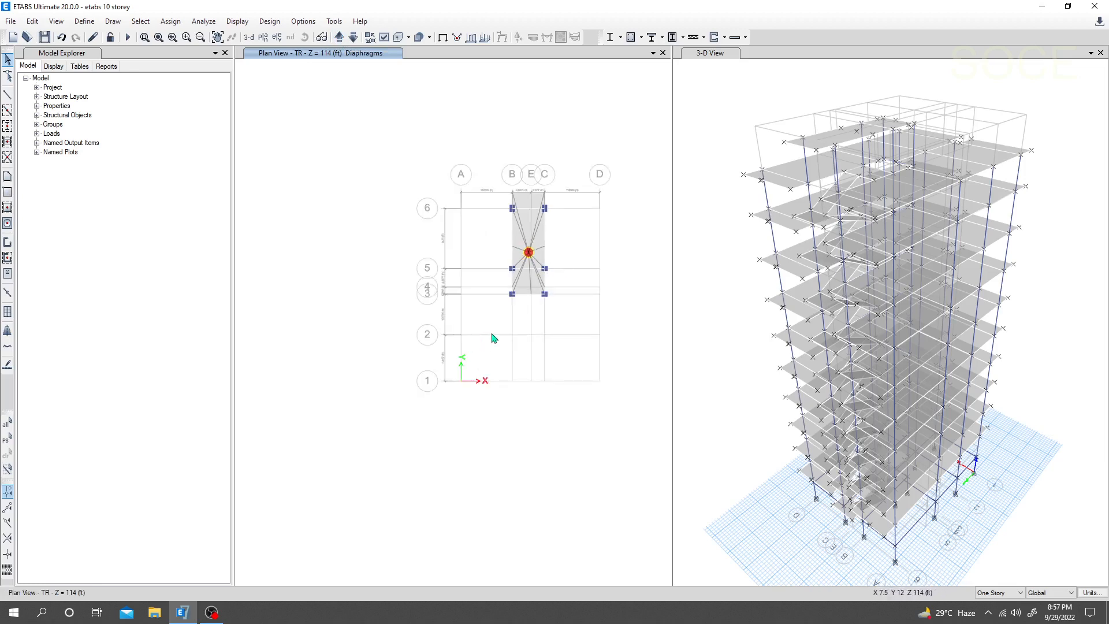
{"action": "middle_click_drag", "start_coordinate": [486, 334], "coordinate": [461, 343]}
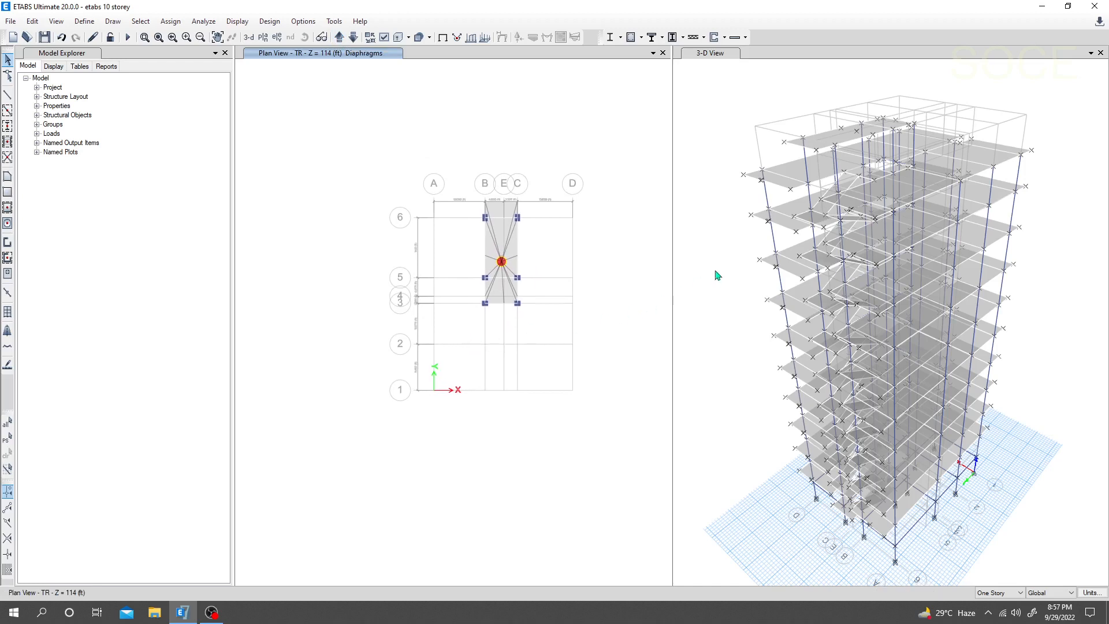
Step: Save the 10-storey model with its diaphragm assignments
{"action": "middle_click_drag", "start_coordinate": [715, 271], "coordinate": [715, 276]}
{"action": "middle_click_drag", "start_coordinate": [612, 295], "coordinate": [609, 297]}
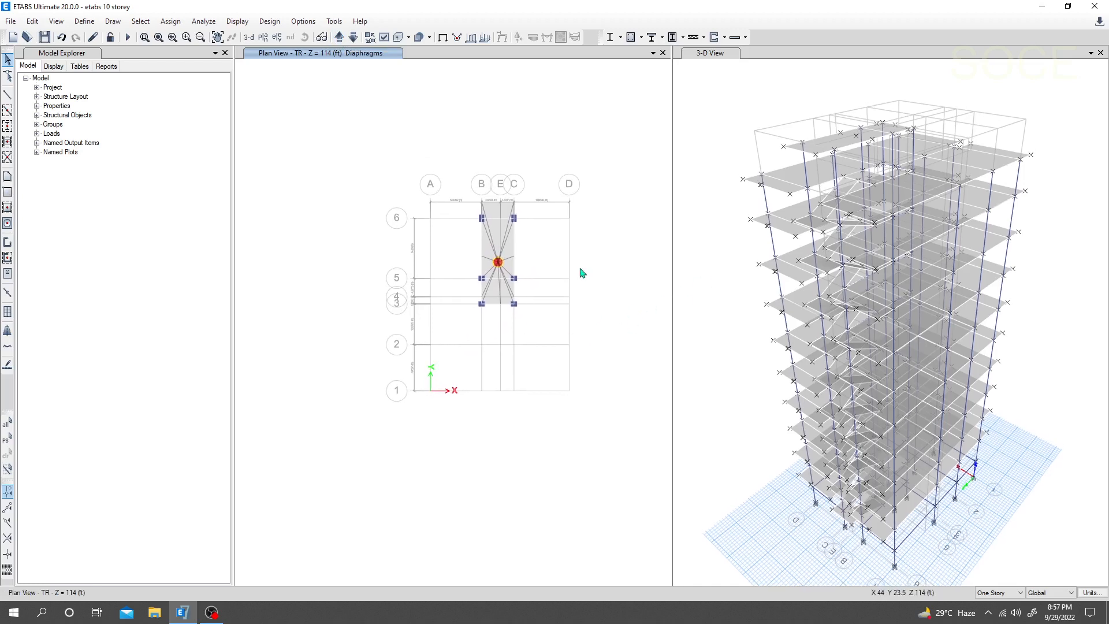
{"action": "left_click", "coordinate": [45, 38]}
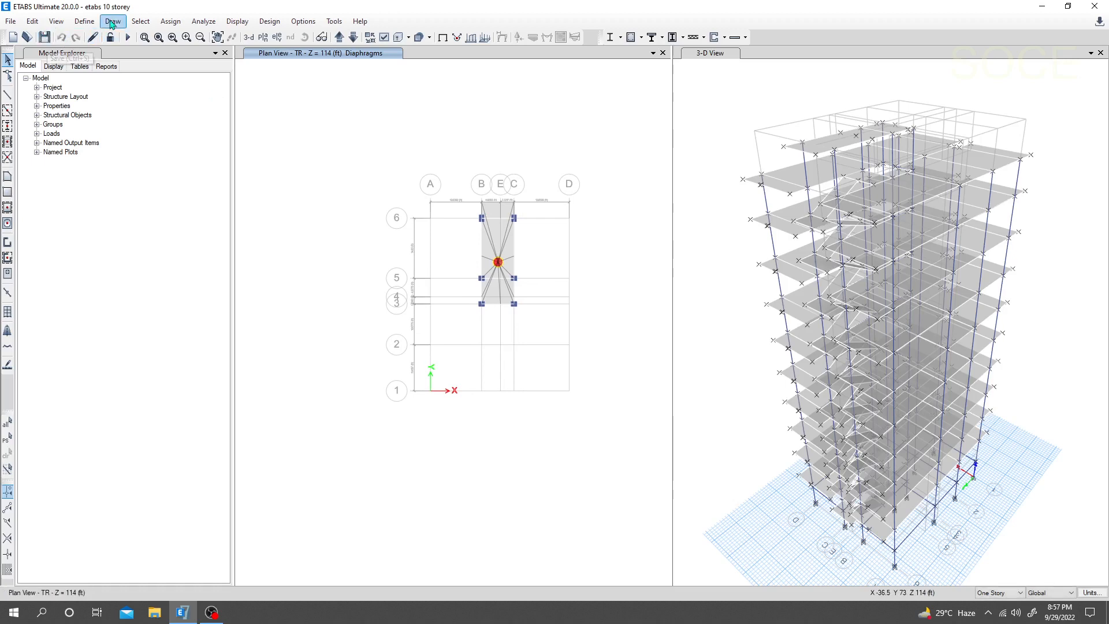
{"action": "middle_click_drag", "start_coordinate": [502, 151], "coordinate": [496, 142]}
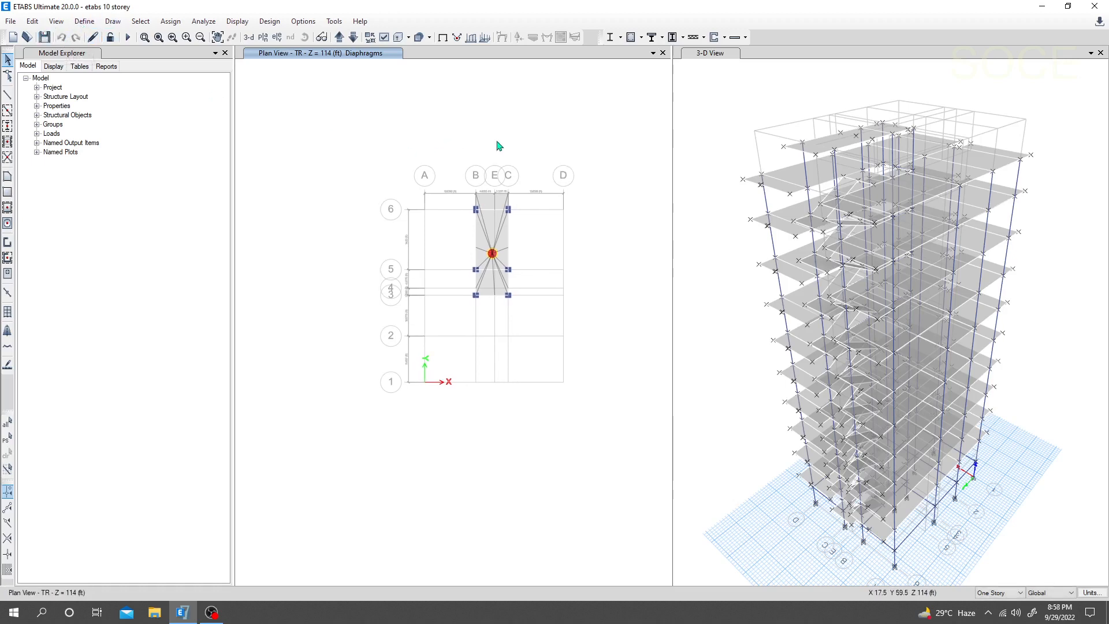